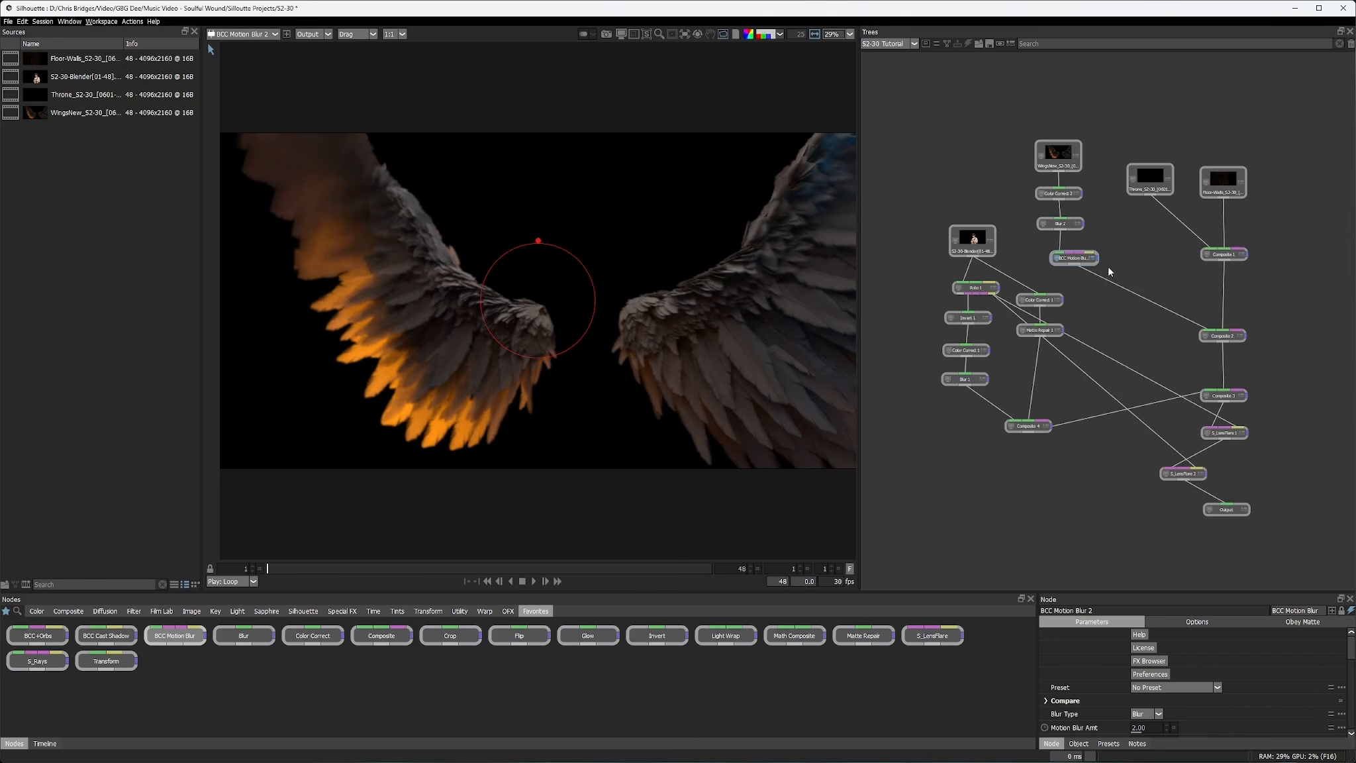
left_click(1231, 509)
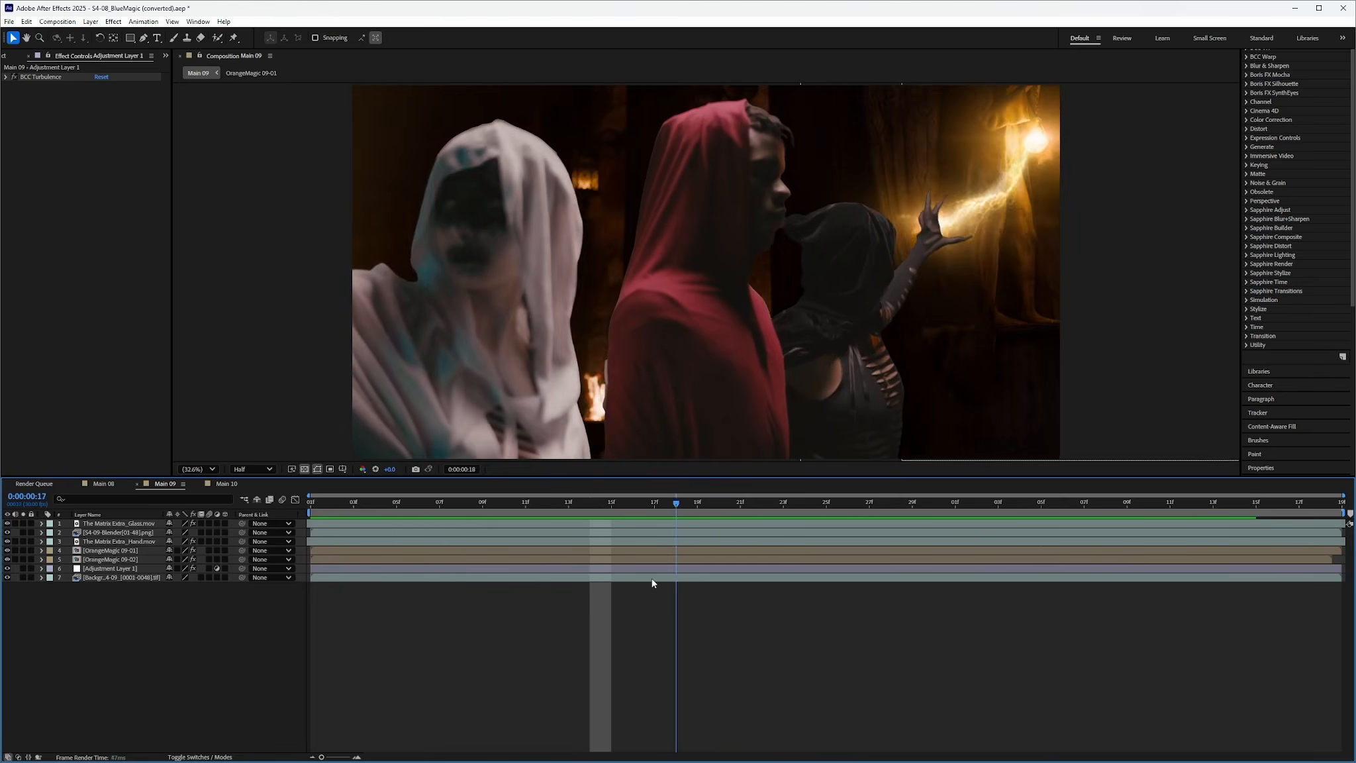
left_click_drag(651, 583, 312, 590)
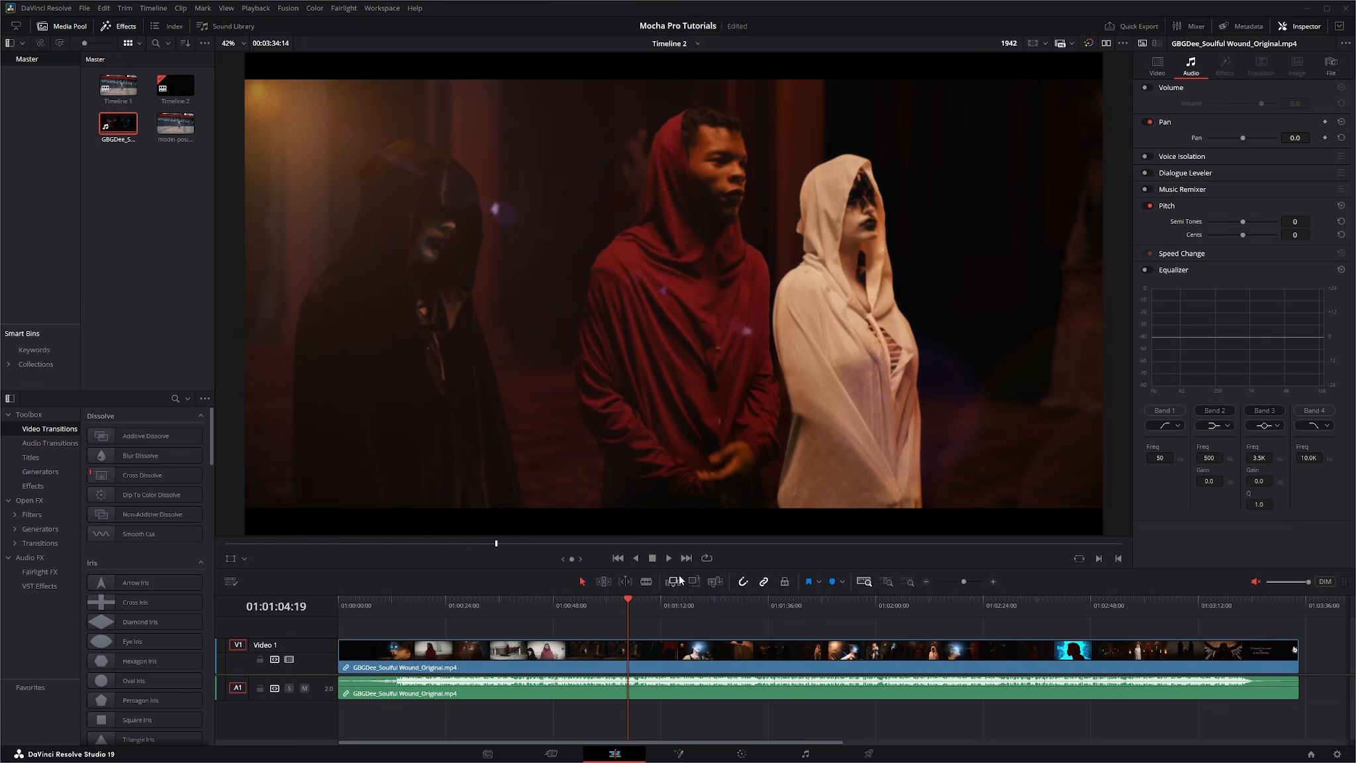
Step: Scrub through the music video on Timeline 2 from the three hooded figures to the glowing-eyed angel shots
left_click(630, 597)
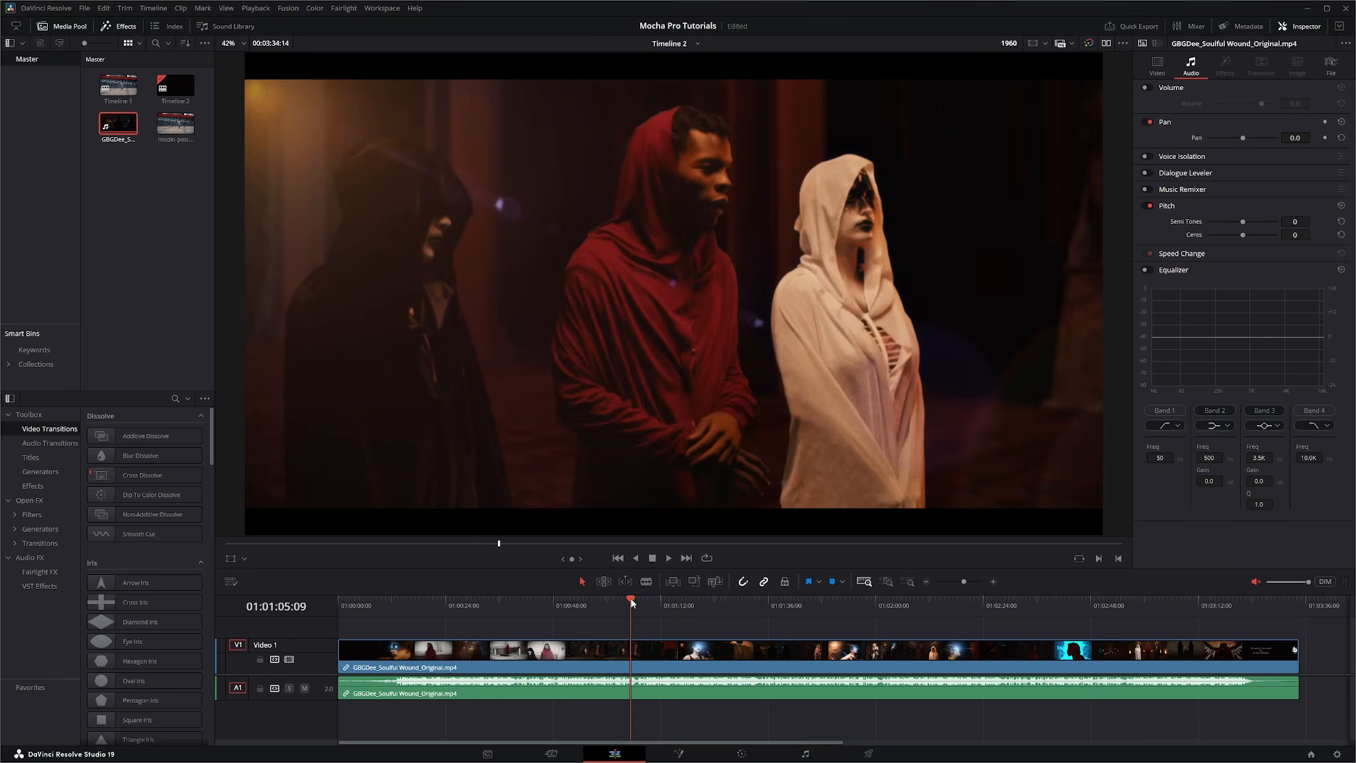
left_click_drag(631, 599, 640, 602)
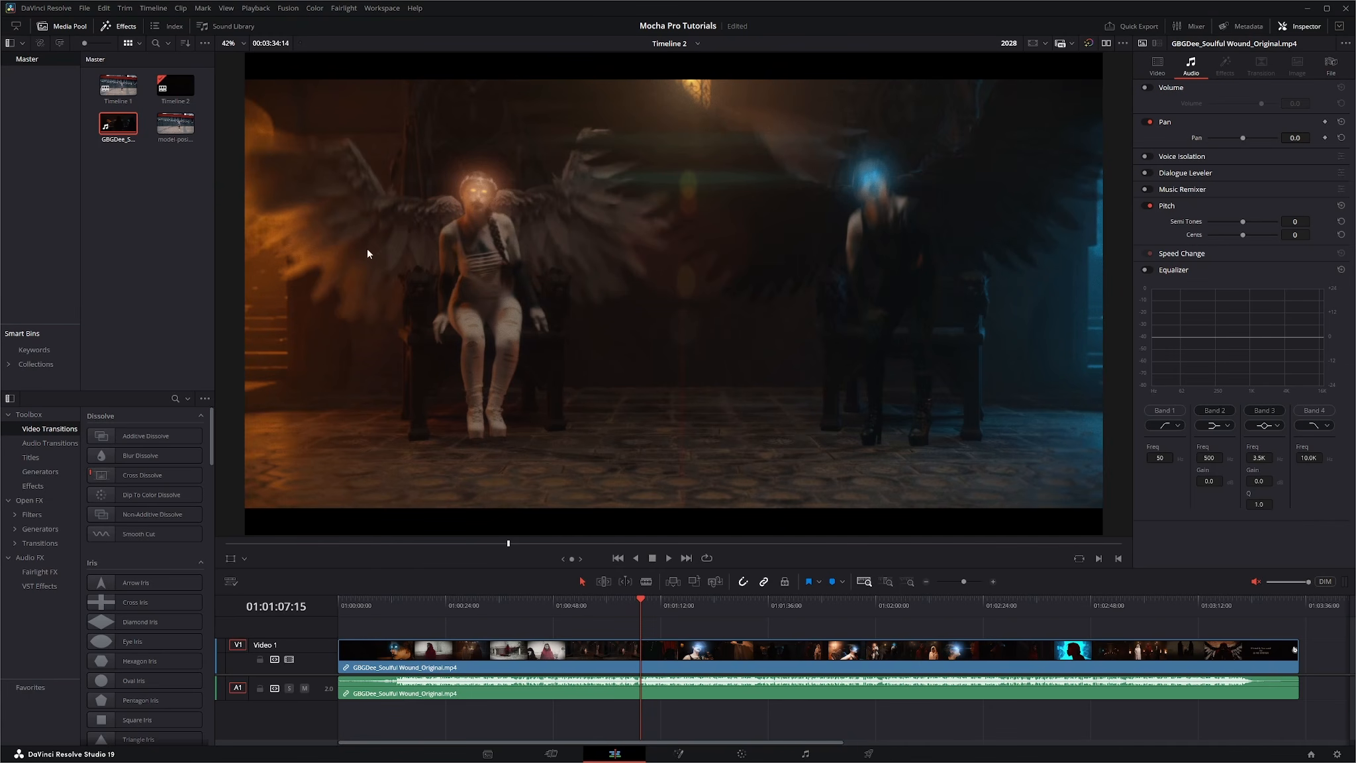
left_click(649, 599)
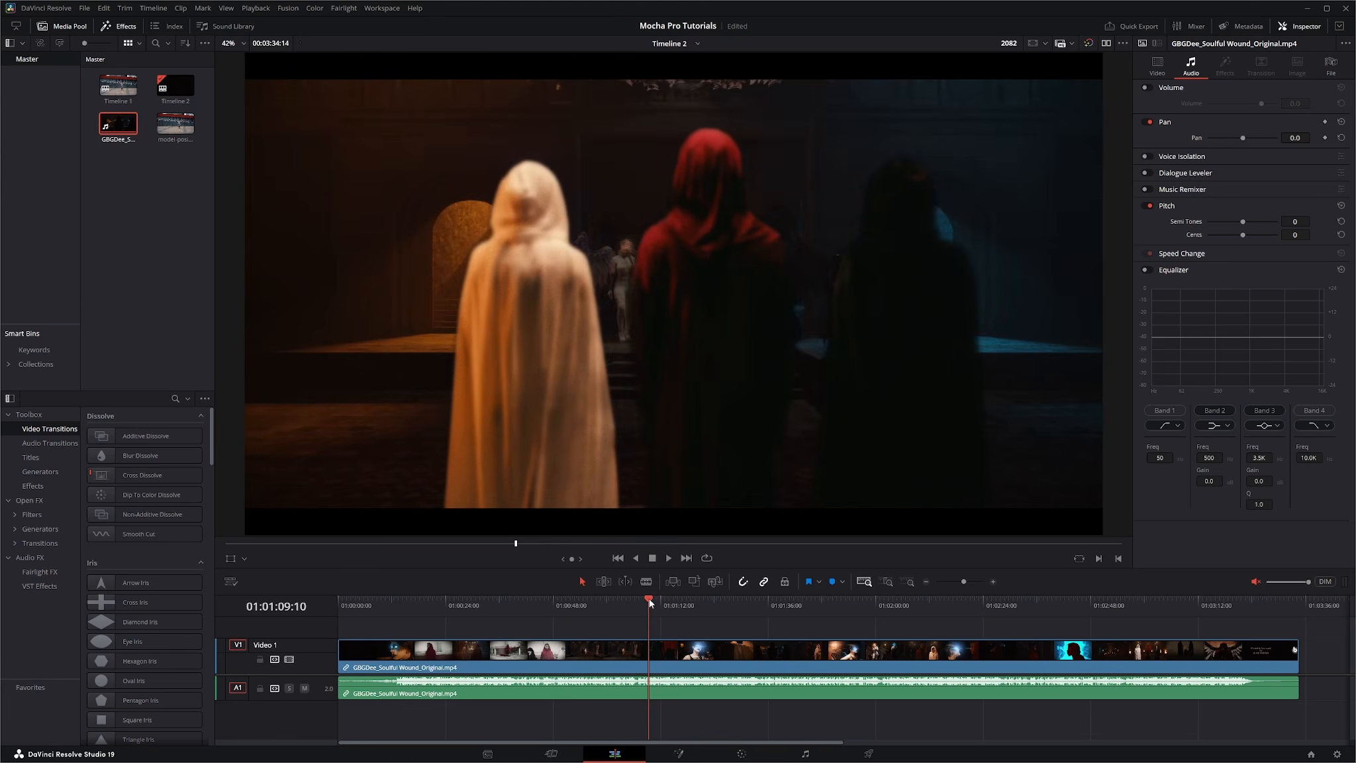
left_click_drag(649, 600, 651, 598)
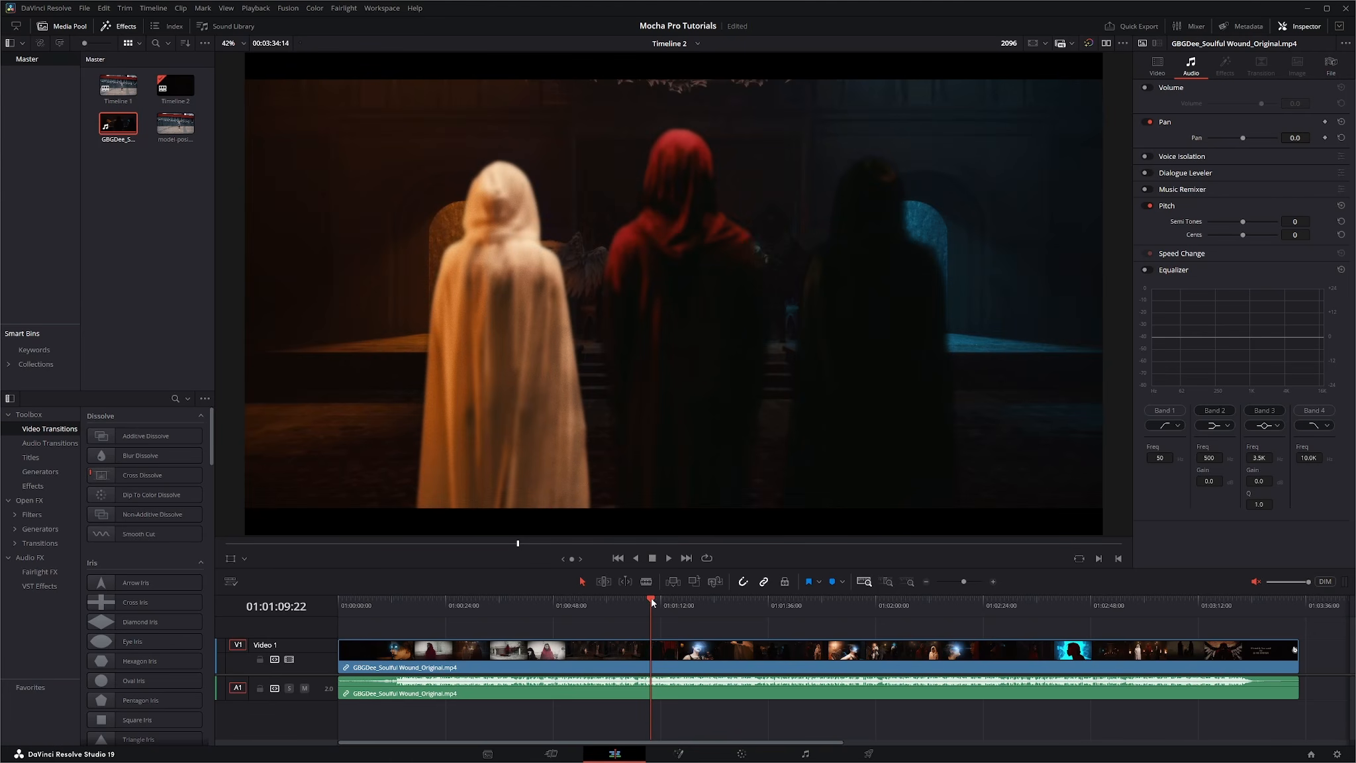
left_click_drag(652, 602, 658, 600)
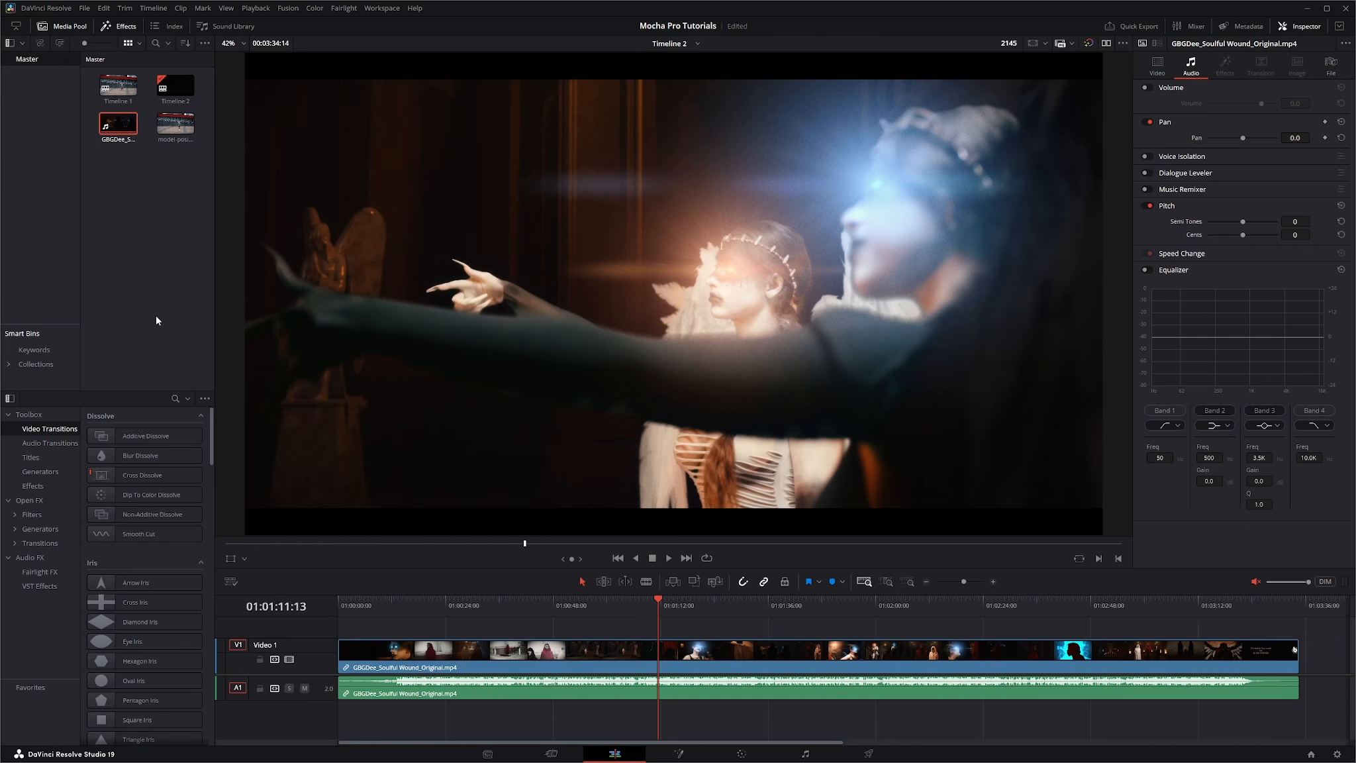
Step: Open Timeline 1 with the model clip, then enlarge the timeline area and increase the Video 1 track height
double_click(114, 88)
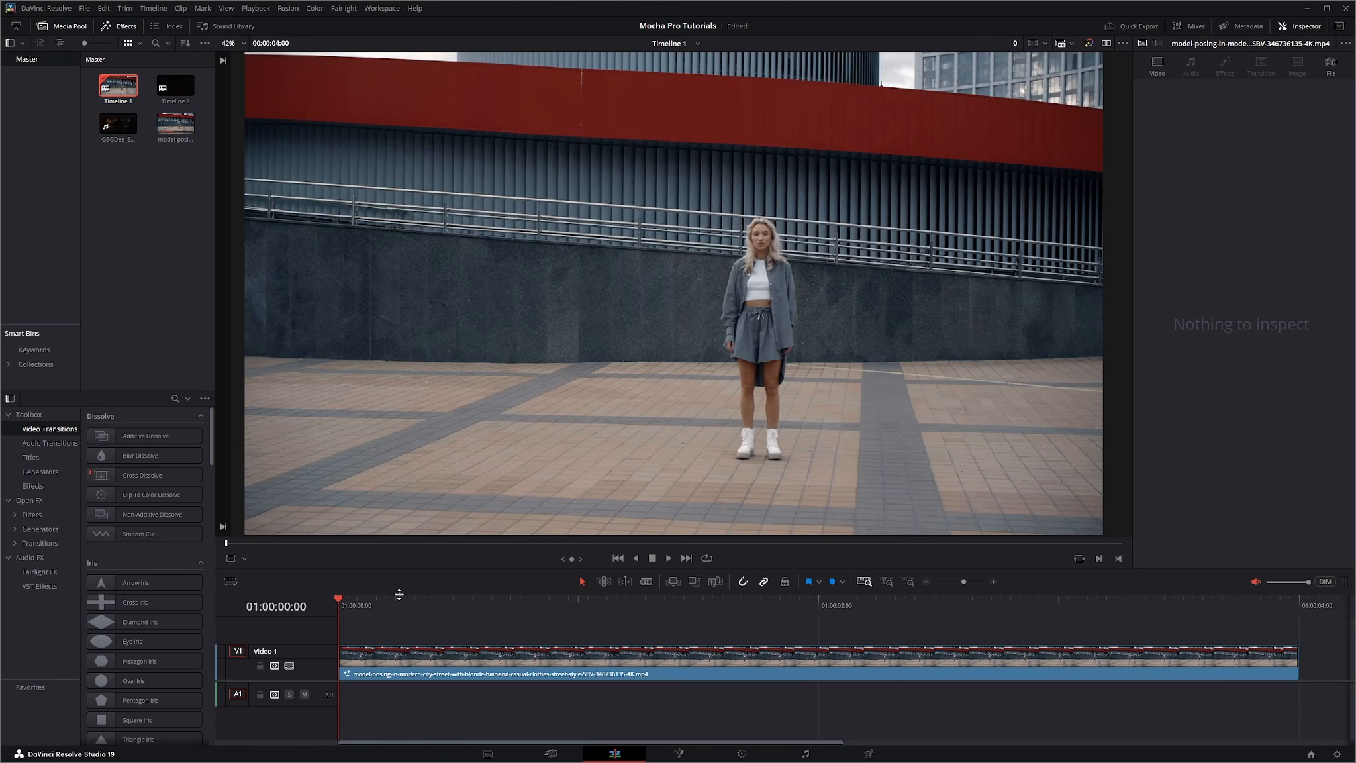
left_click_drag(396, 593, 390, 499)
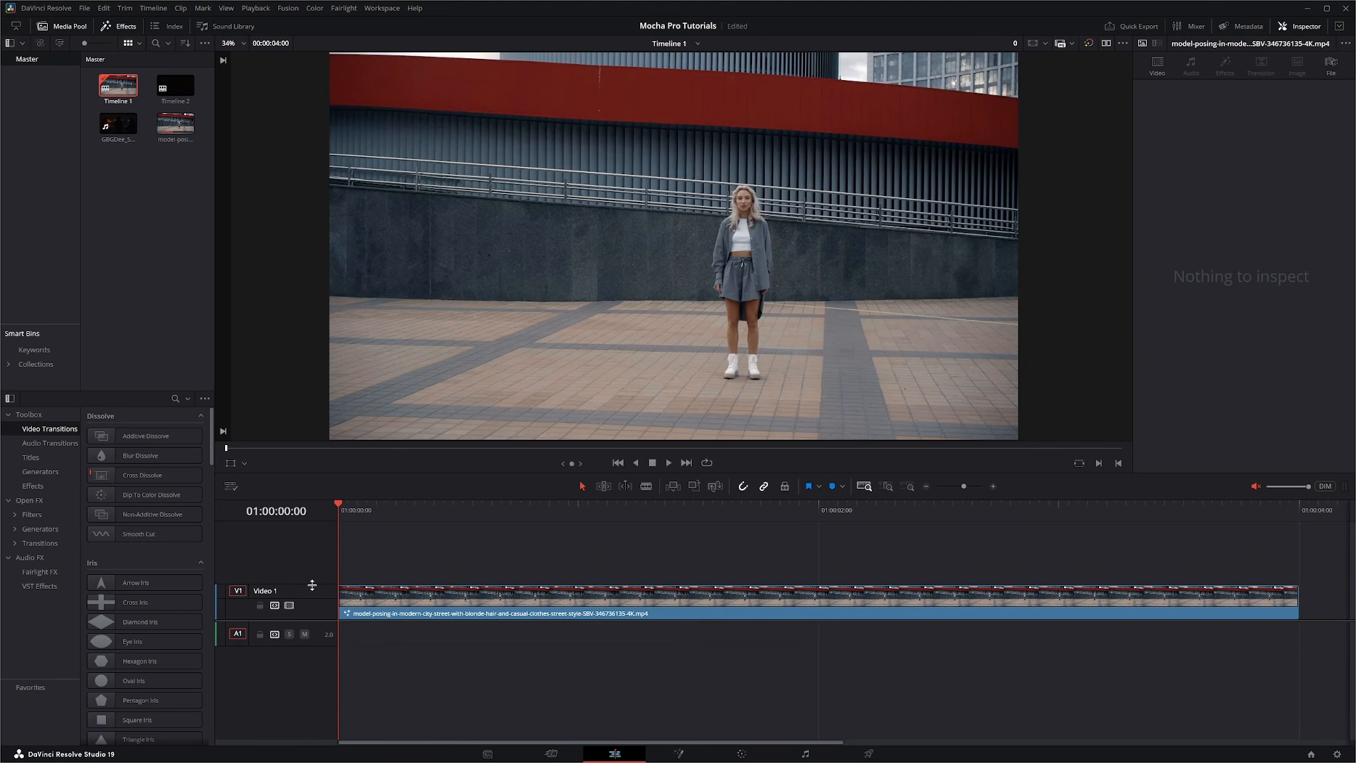
left_click_drag(312, 586, 309, 578)
scroll(374, 574, "up", 2)
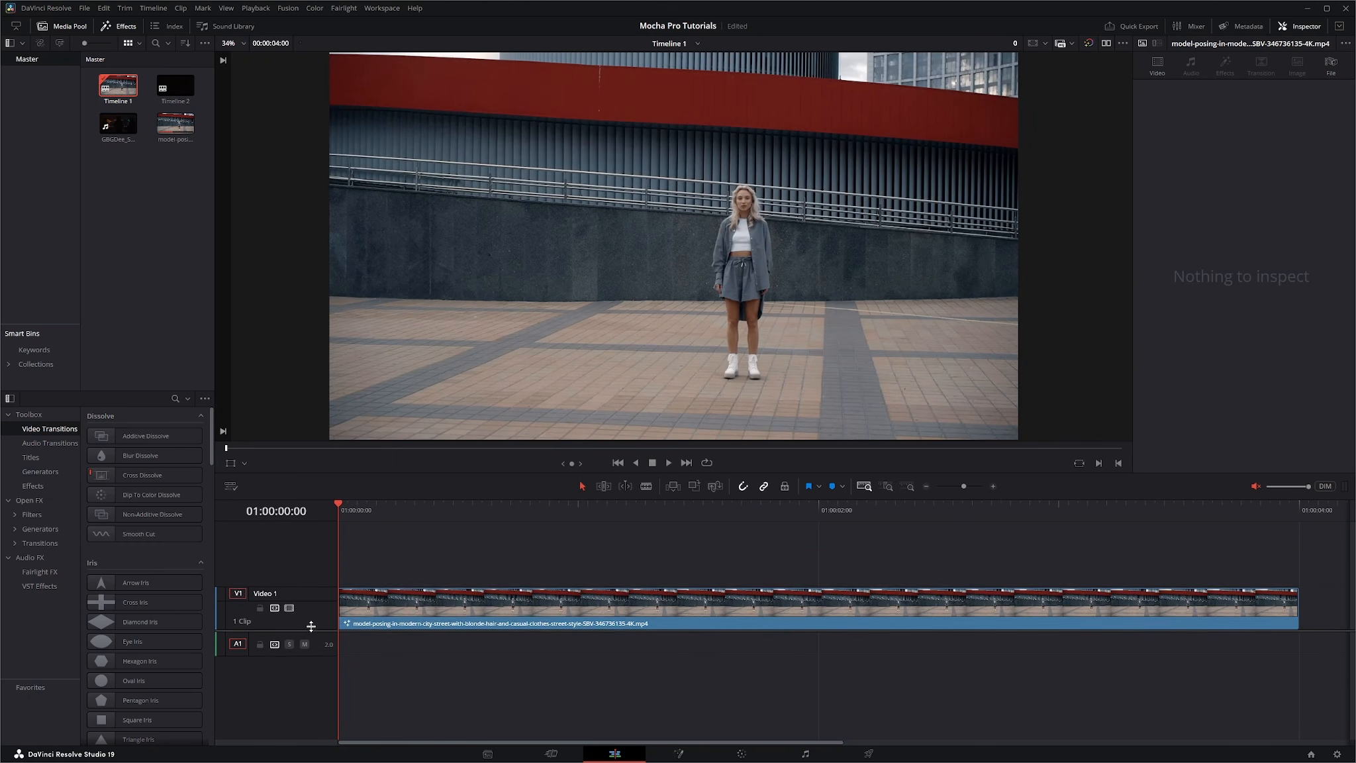
left_click_drag(342, 508, 322, 590)
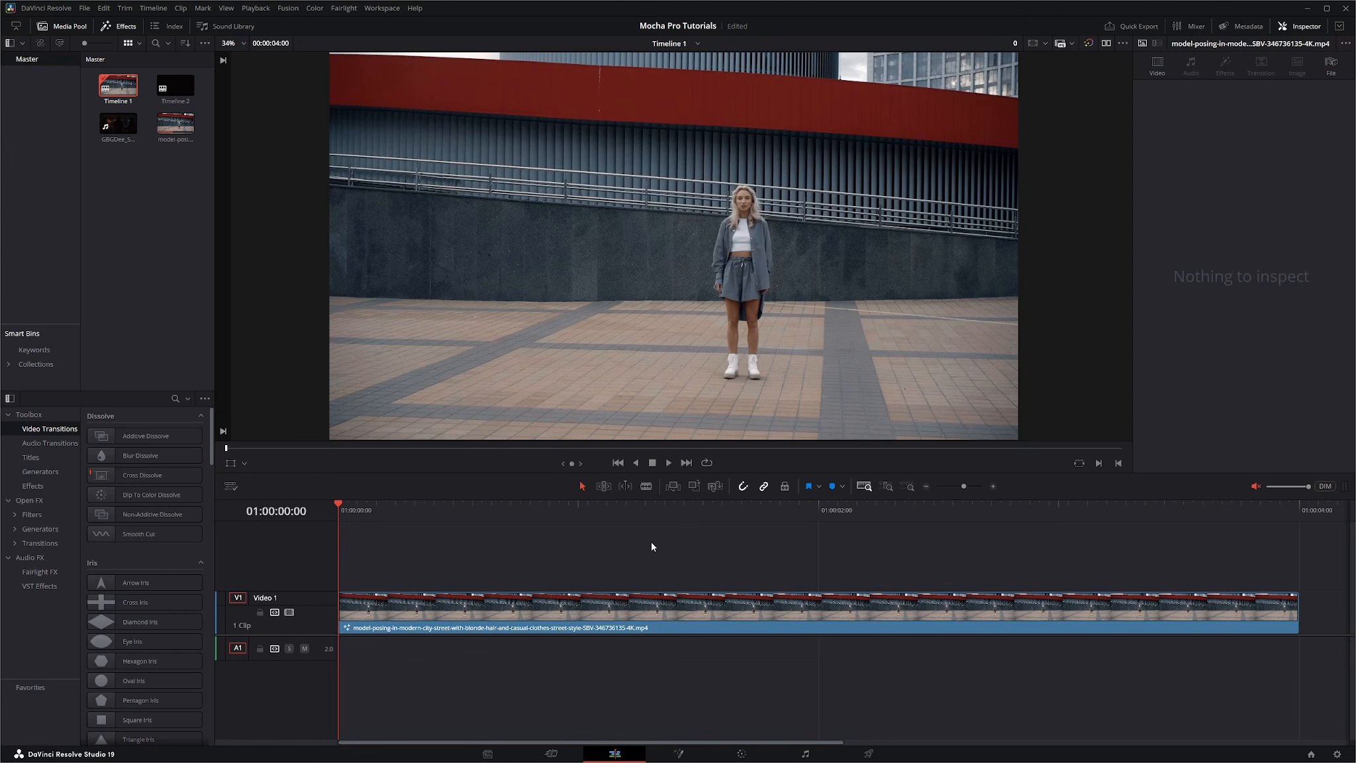
Step: Switch to the Fusion page and add a Mocha Pro node to the composition
mouse_move(805, 760)
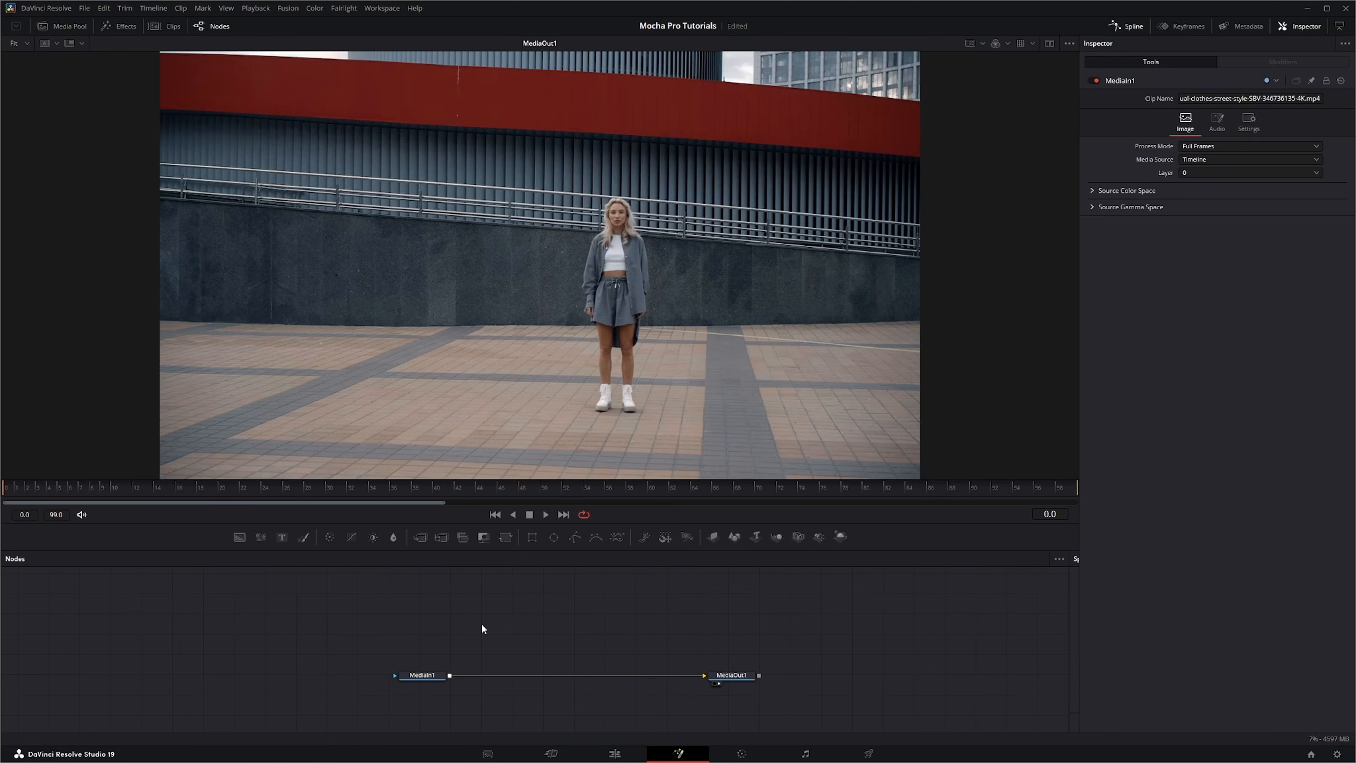
key("shift+space")
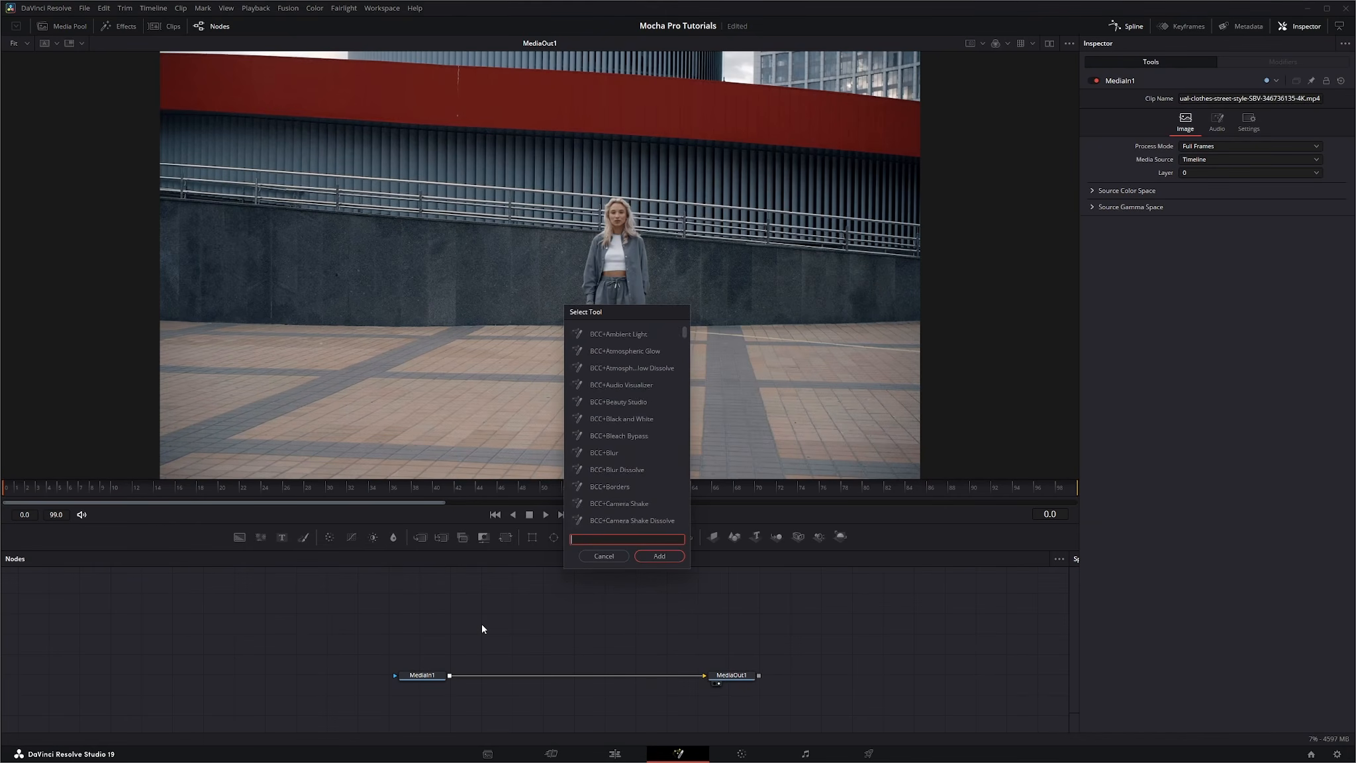
type("moch")
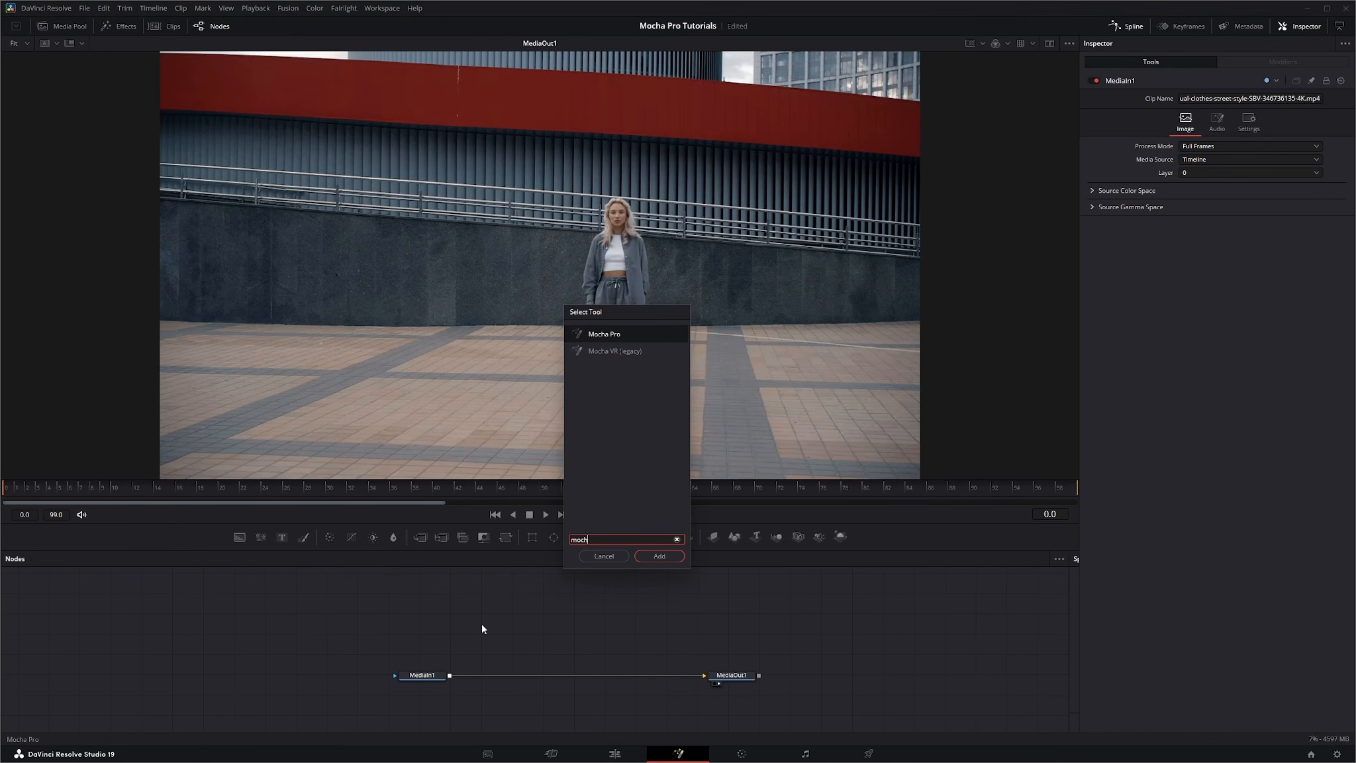
key("Return")
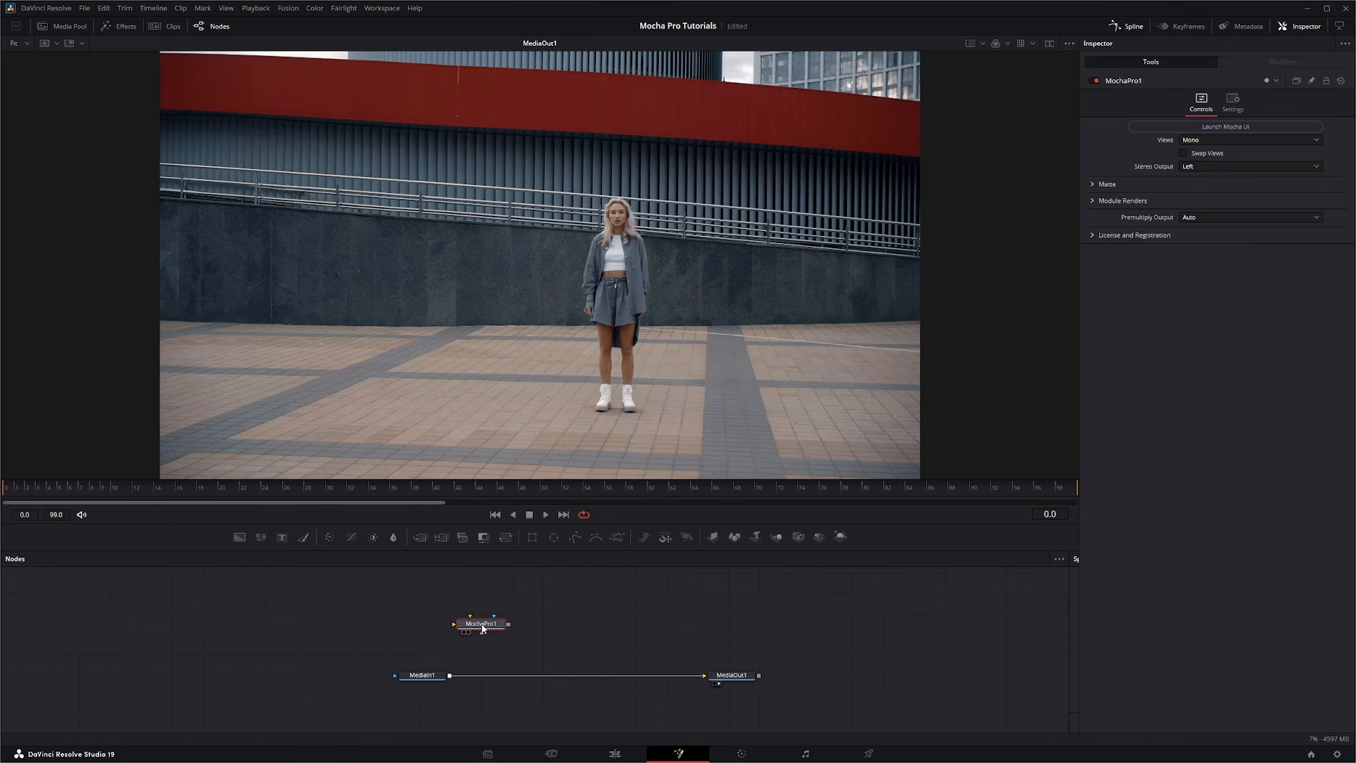
Step: Place the Mocha Pro node between the media nodes, connect MediaIn1's output to it, and launch the Mocha interface
left_click_drag(482, 627, 523, 646)
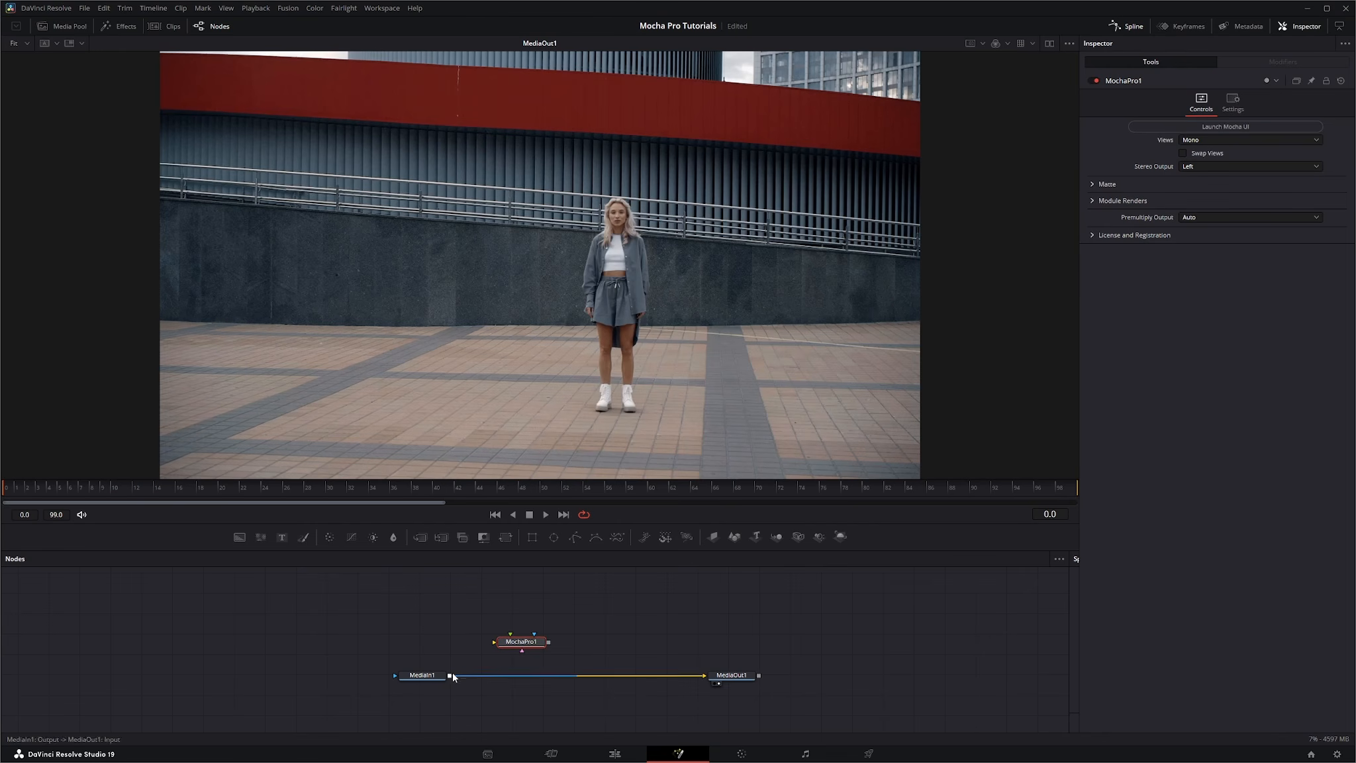
left_click_drag(450, 676, 494, 641)
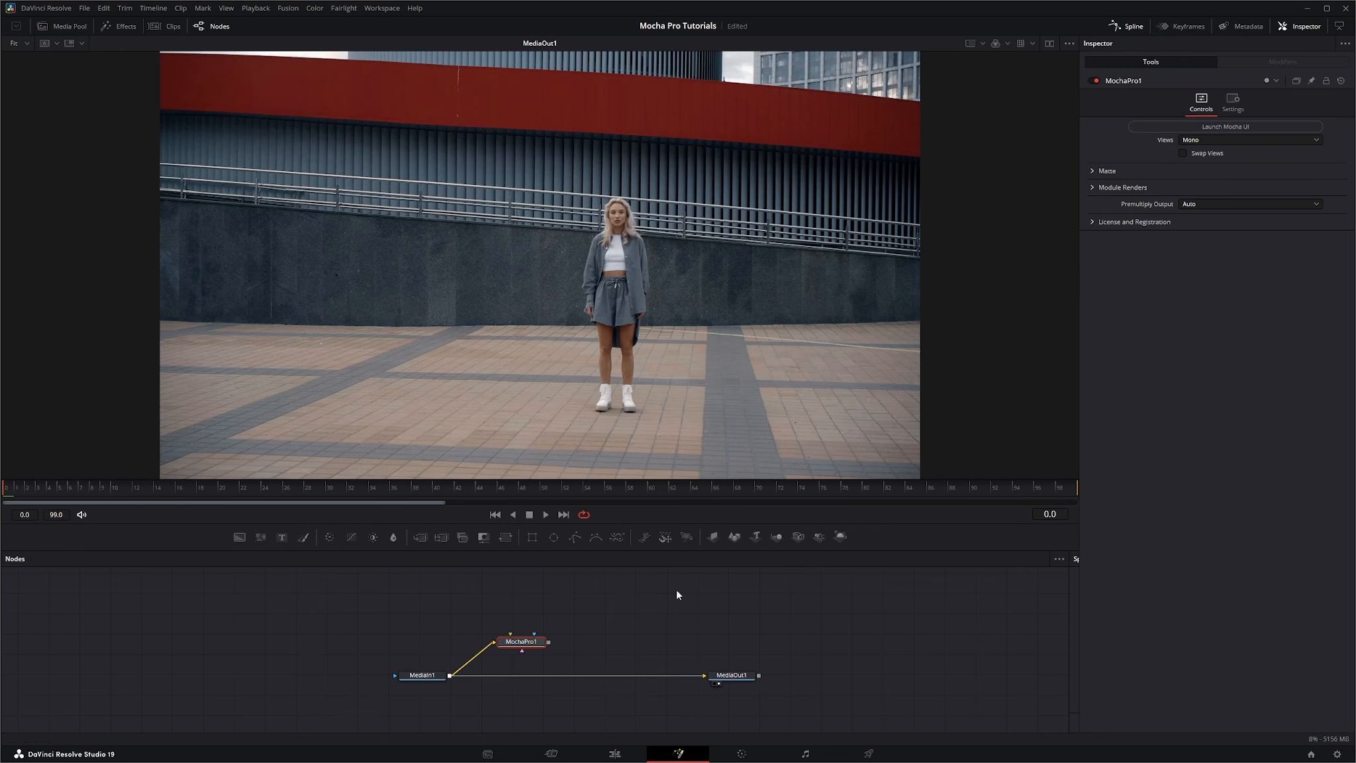
left_click(1211, 126)
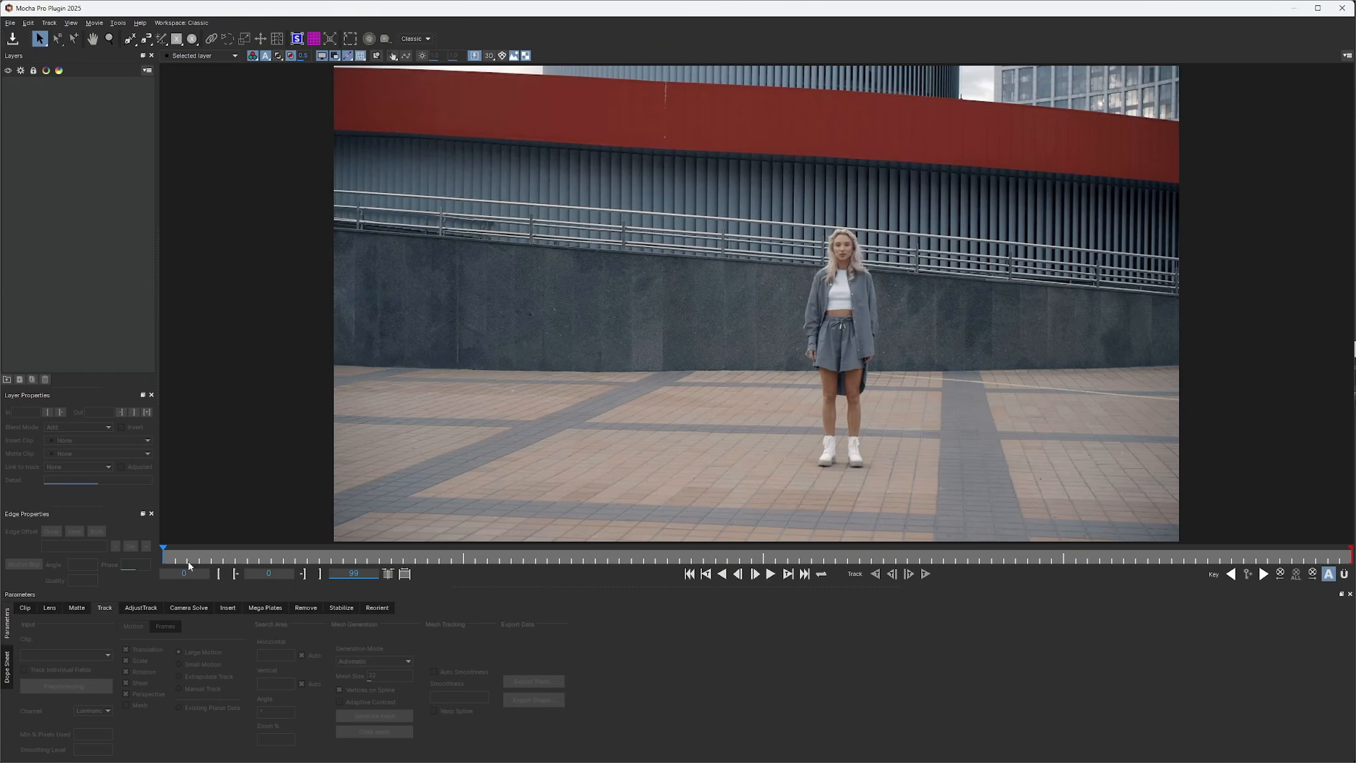
Step: Scrub through the clip to examine the camera movement and return to the first frame
left_click_drag(453, 559, 164, 573)
mouse_move(163, 556)
left_mouse_down()
mouse_move(1184, 558)
mouse_move(149, 559)
mouse_move(1098, 565)
mouse_move(166, 563)
left_mouse_up()
mouse_move(163, 555)
left_mouse_down()
mouse_move(986, 570)
mouse_move(156, 566)
left_mouse_up()
Step: Draw a closed X-spline on the first frame around the red band and the area above it, extending beyond the image edges
key("x")
key("s")
left_click_drag(574, 232, 578, 292)
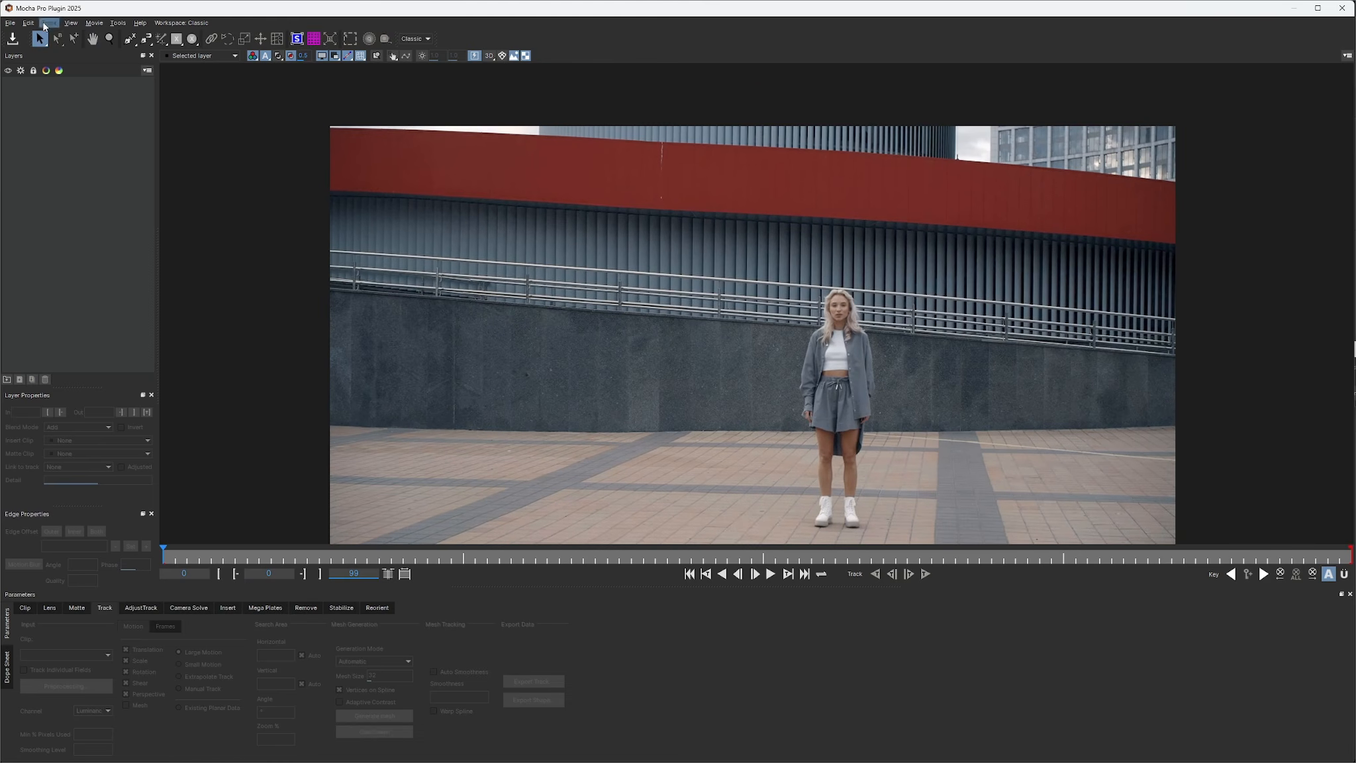
left_click(130, 38)
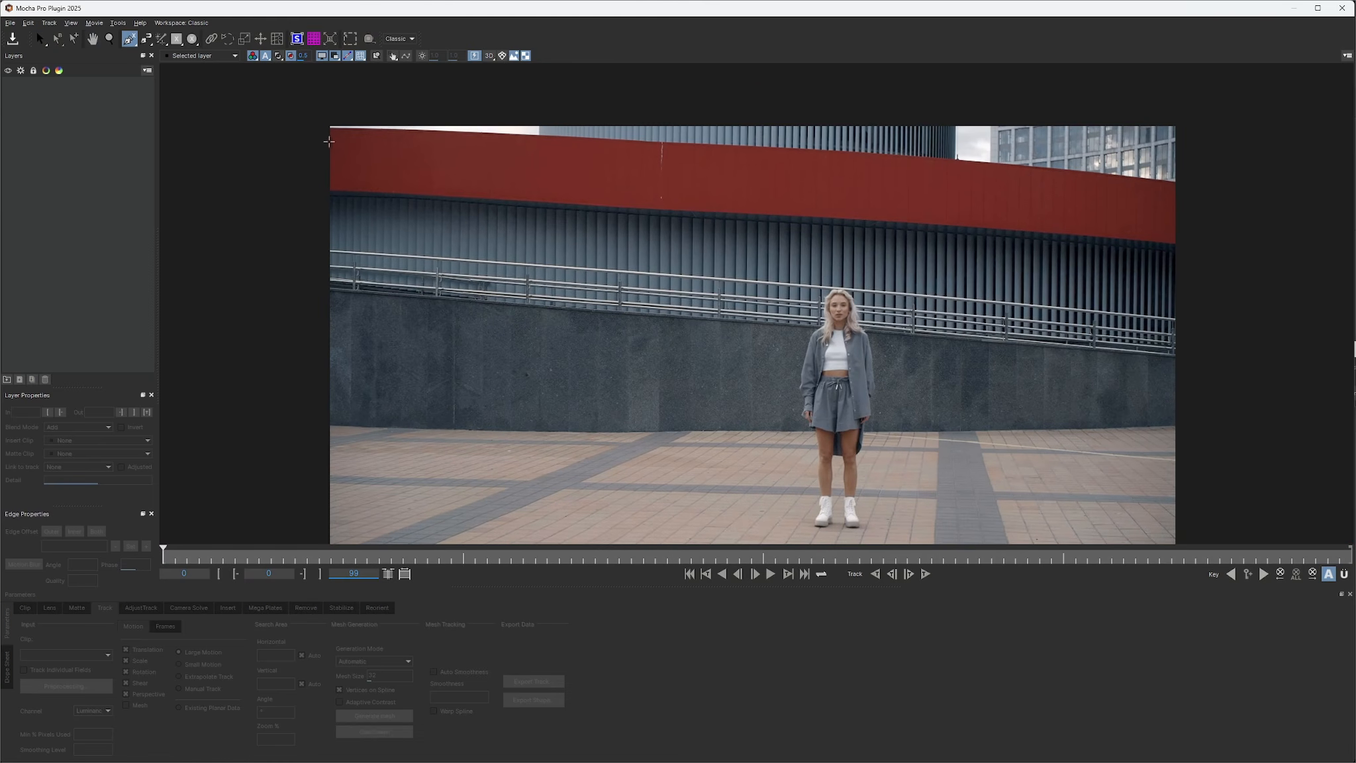
left_click(304, 108)
left_click(1064, 113)
left_click(1196, 109)
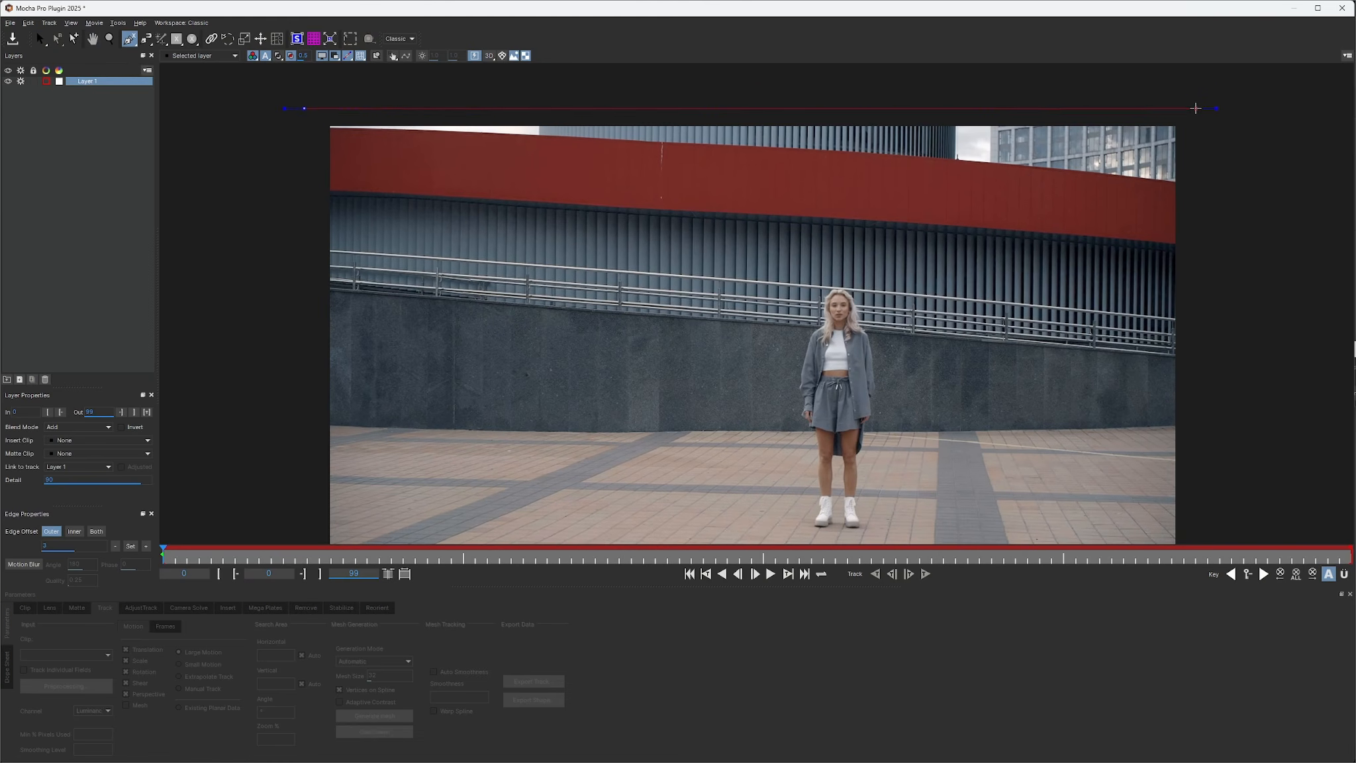
left_click(1184, 239)
left_click(973, 207)
left_click(655, 206)
right_click(311, 185)
Step: Stretch the spline slightly downward on the last frame, frame 99, to follow the red band's shift
left_click_drag(164, 556, 1352, 555)
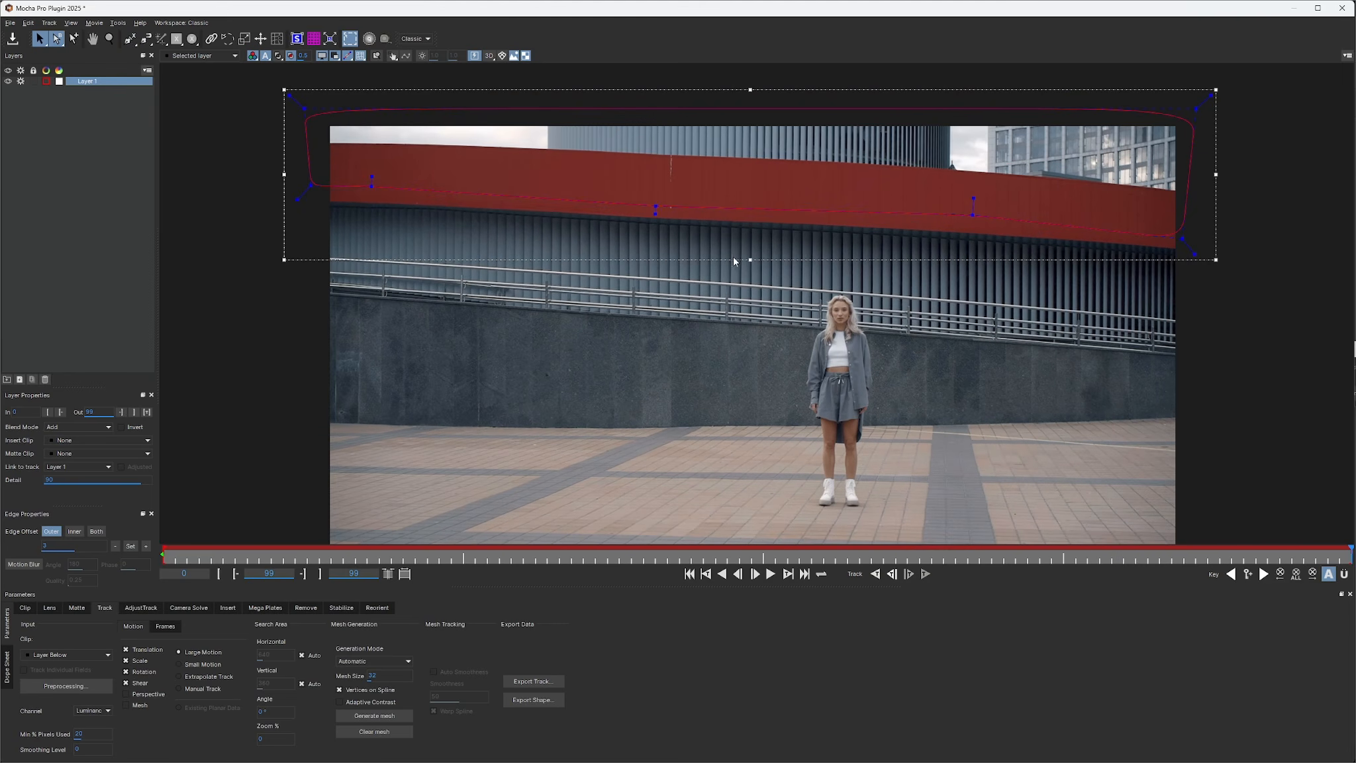
left_click_drag(750, 260, 751, 265)
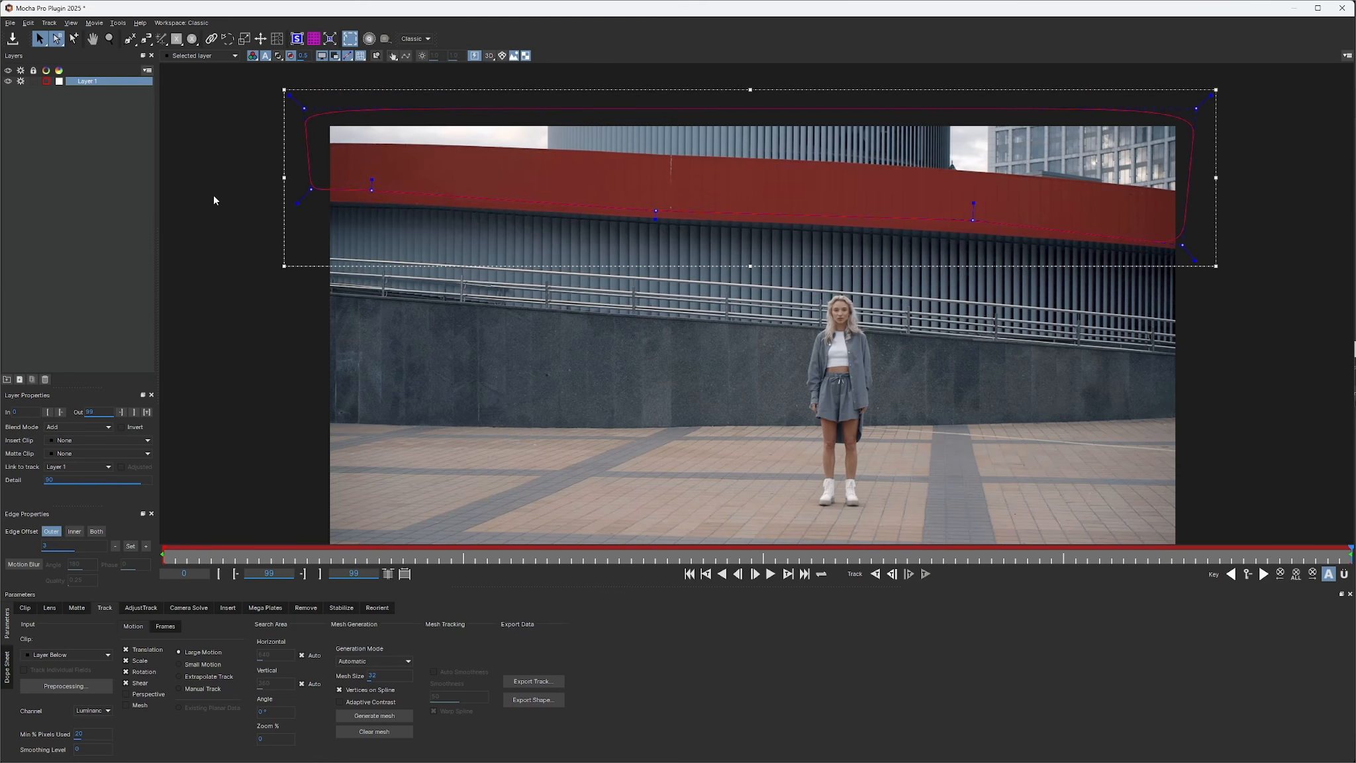
Step: Rename the spline layer "Matte - Top" and turn off its processing
double_click(86, 82)
type("Matte - Top")
key("Return")
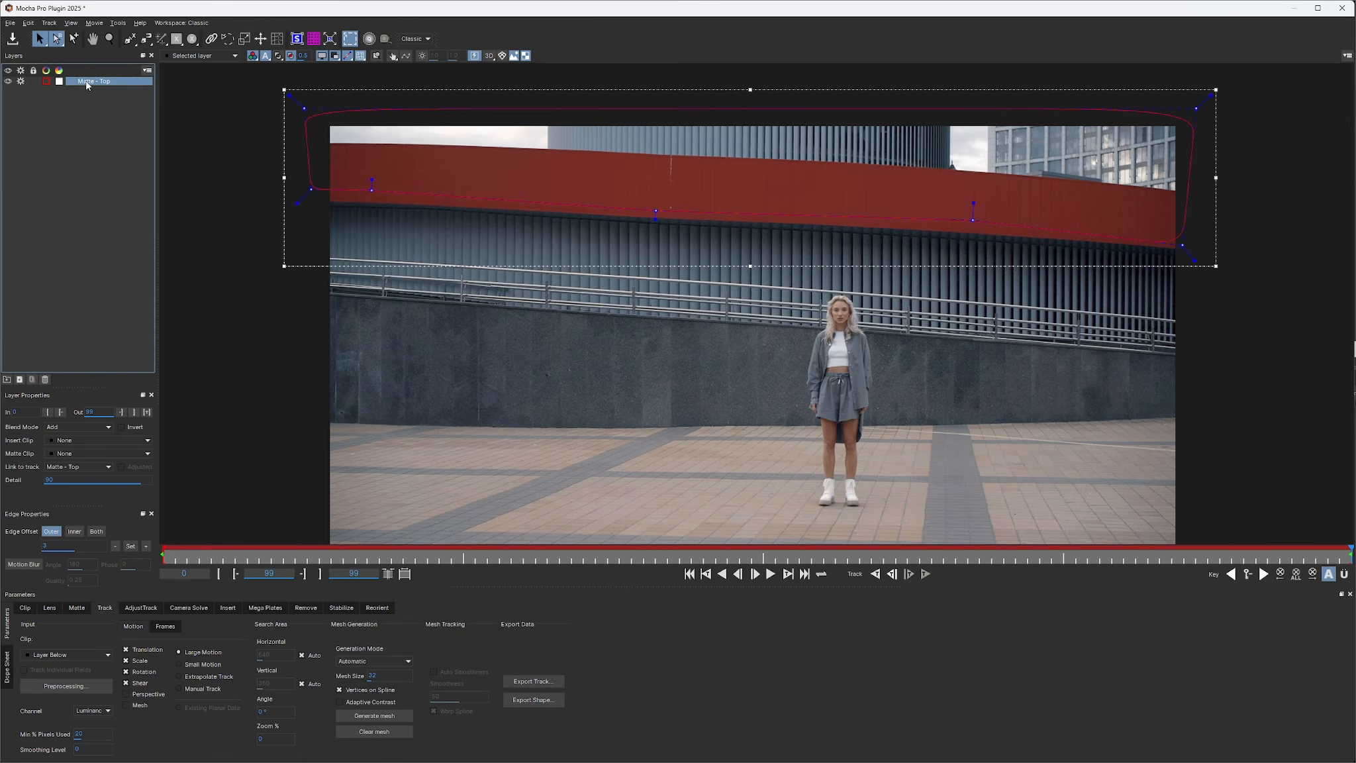
left_click(21, 82)
Step: Create a Mask ML layer on the first frame that selects the woman, with points on her face, leg and jacket
left_click(688, 574)
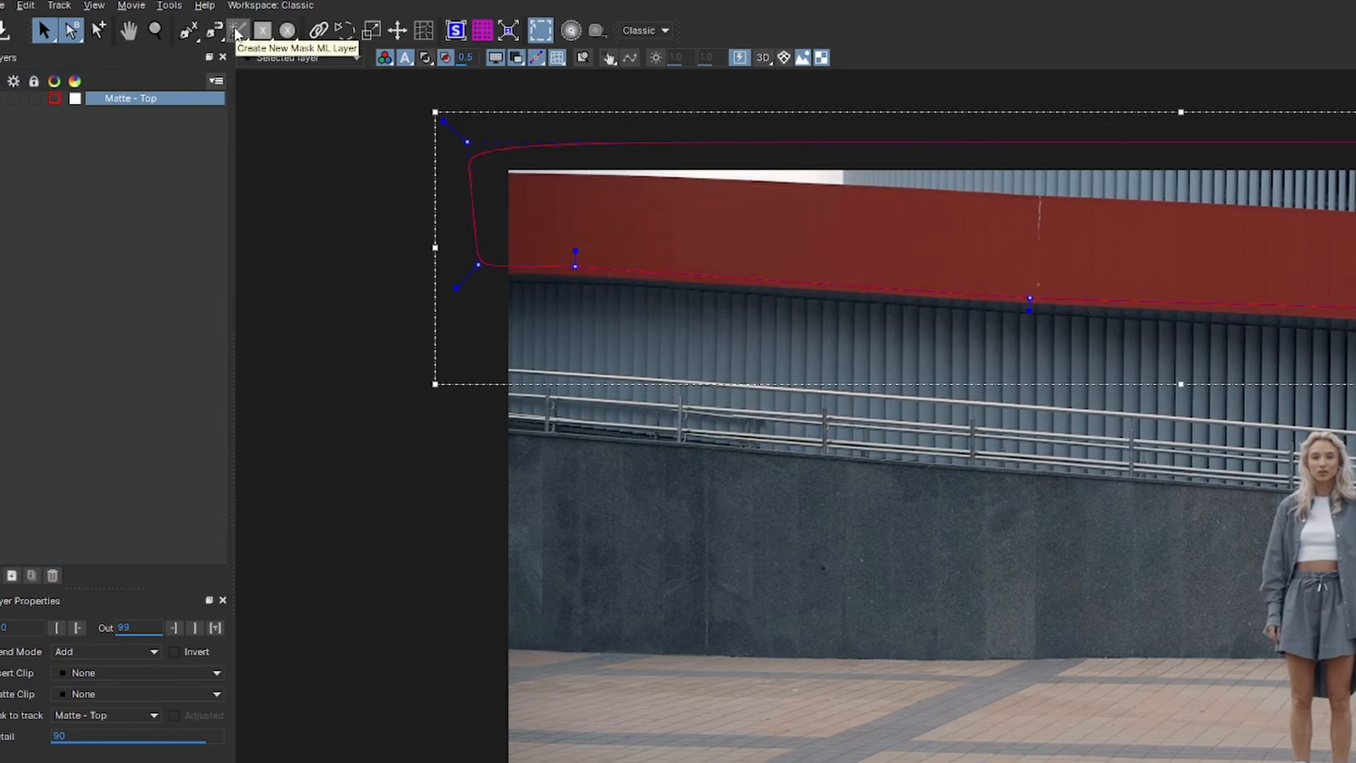
left_click(236, 32)
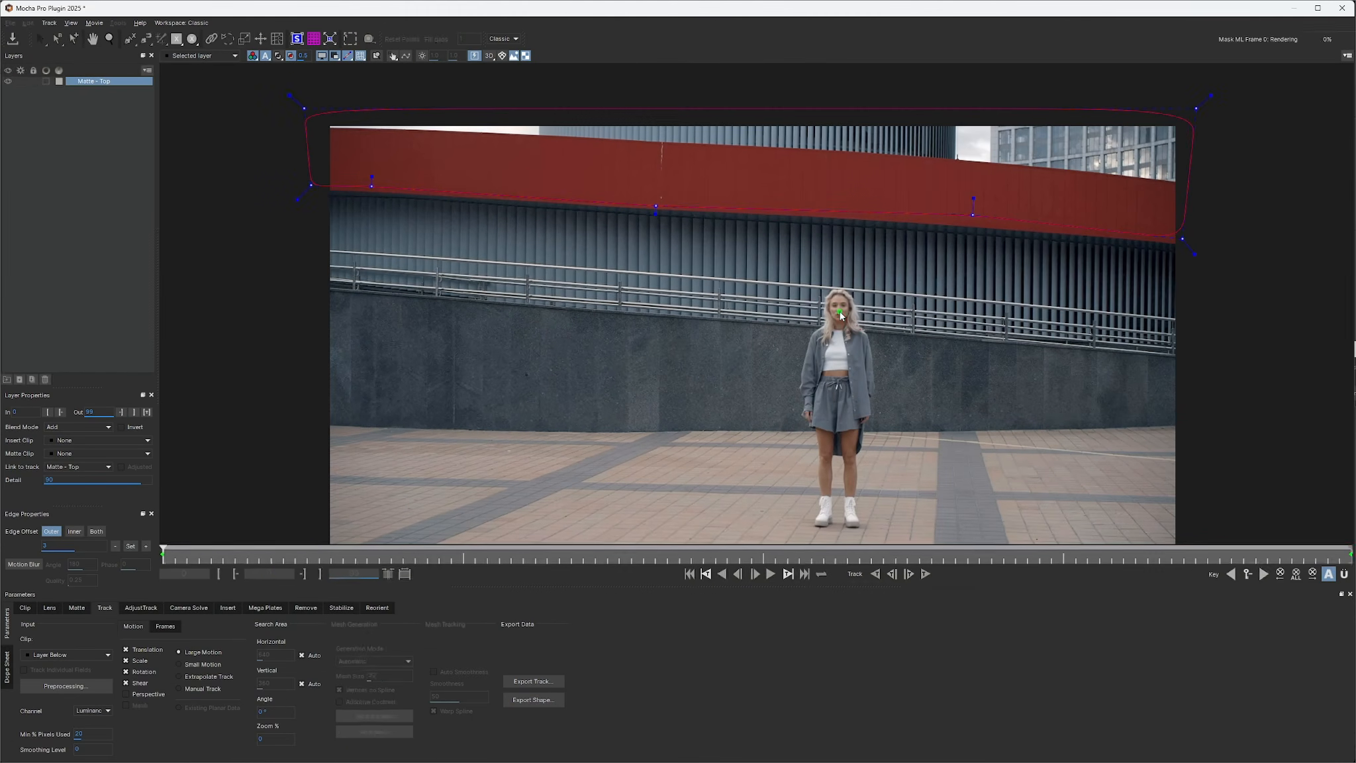
left_click(1175, 418)
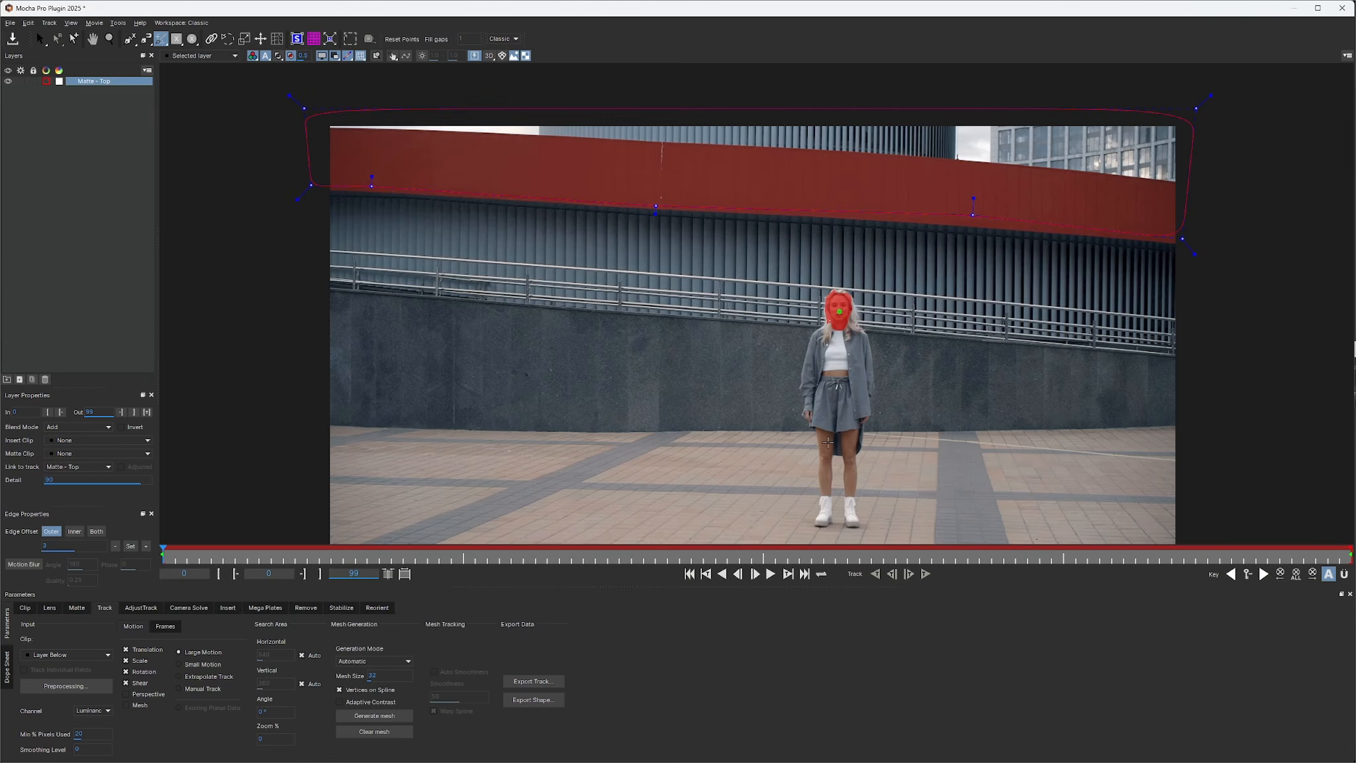
left_click(828, 443)
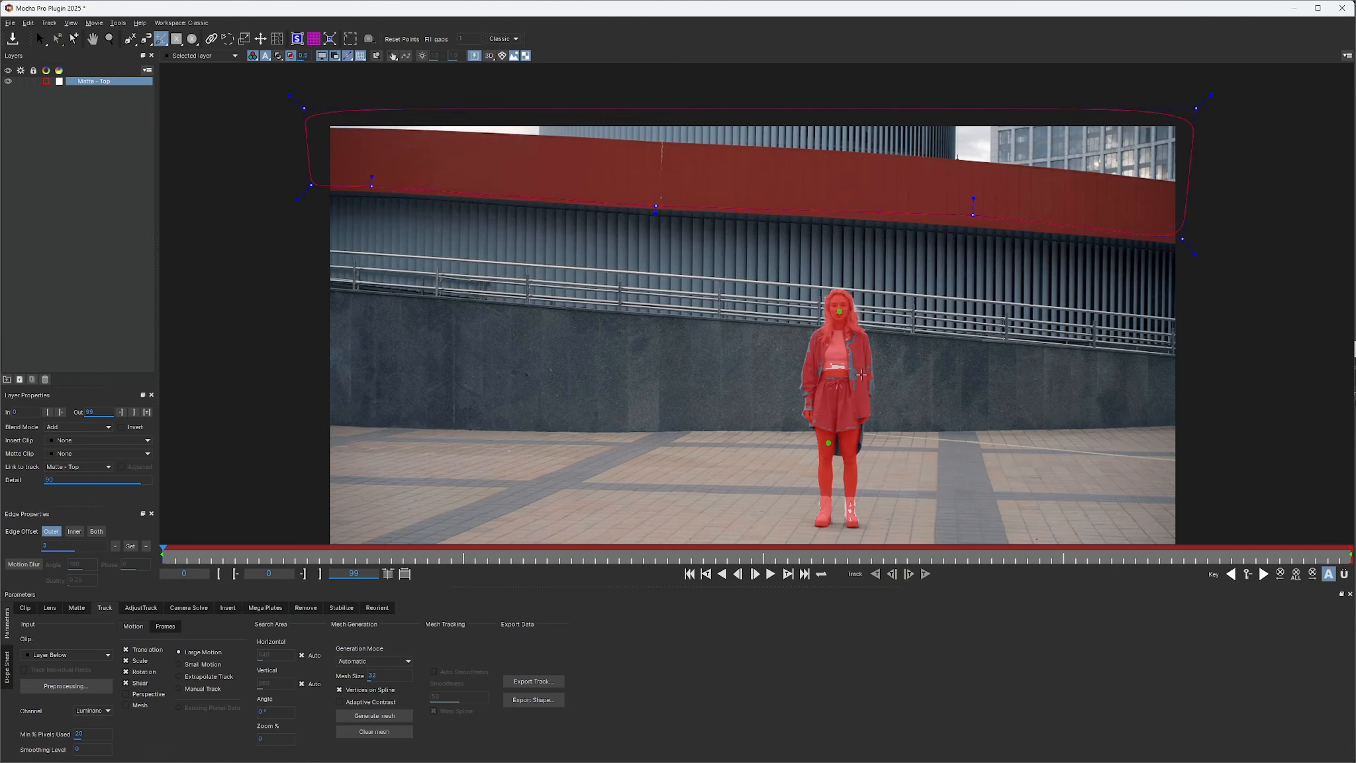
left_click(853, 374)
left_click(40, 41)
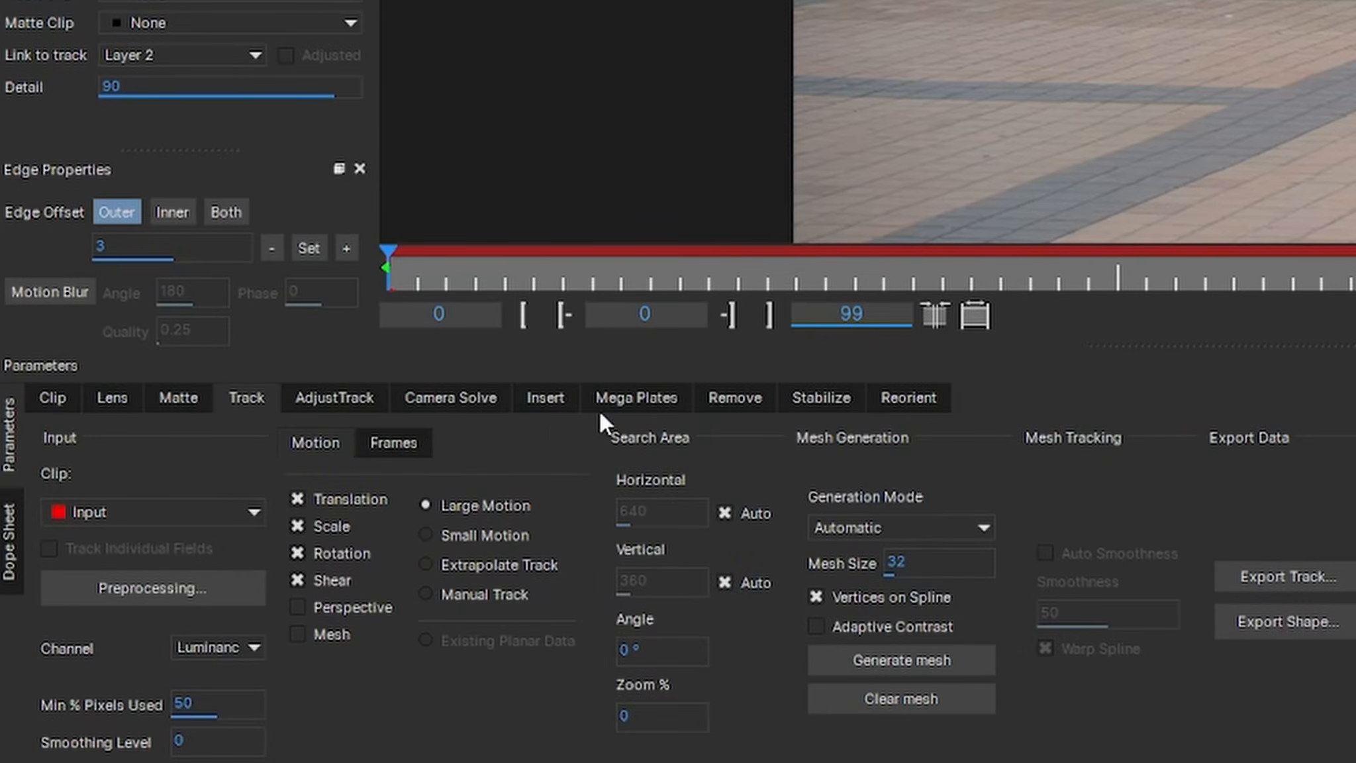
Step: Enable Generate Object Matte for the woman's layer and set Dilate Matte to 4
left_click(176, 403)
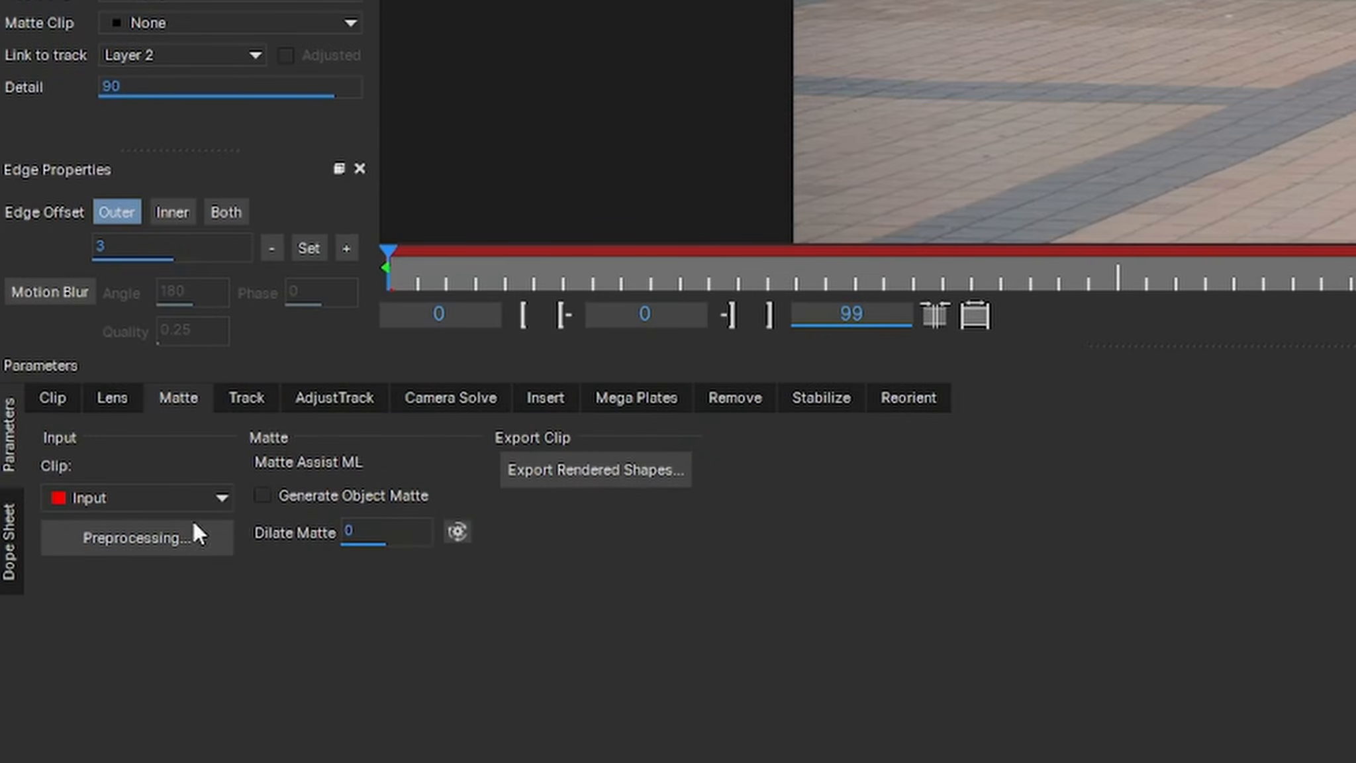
left_click(263, 496)
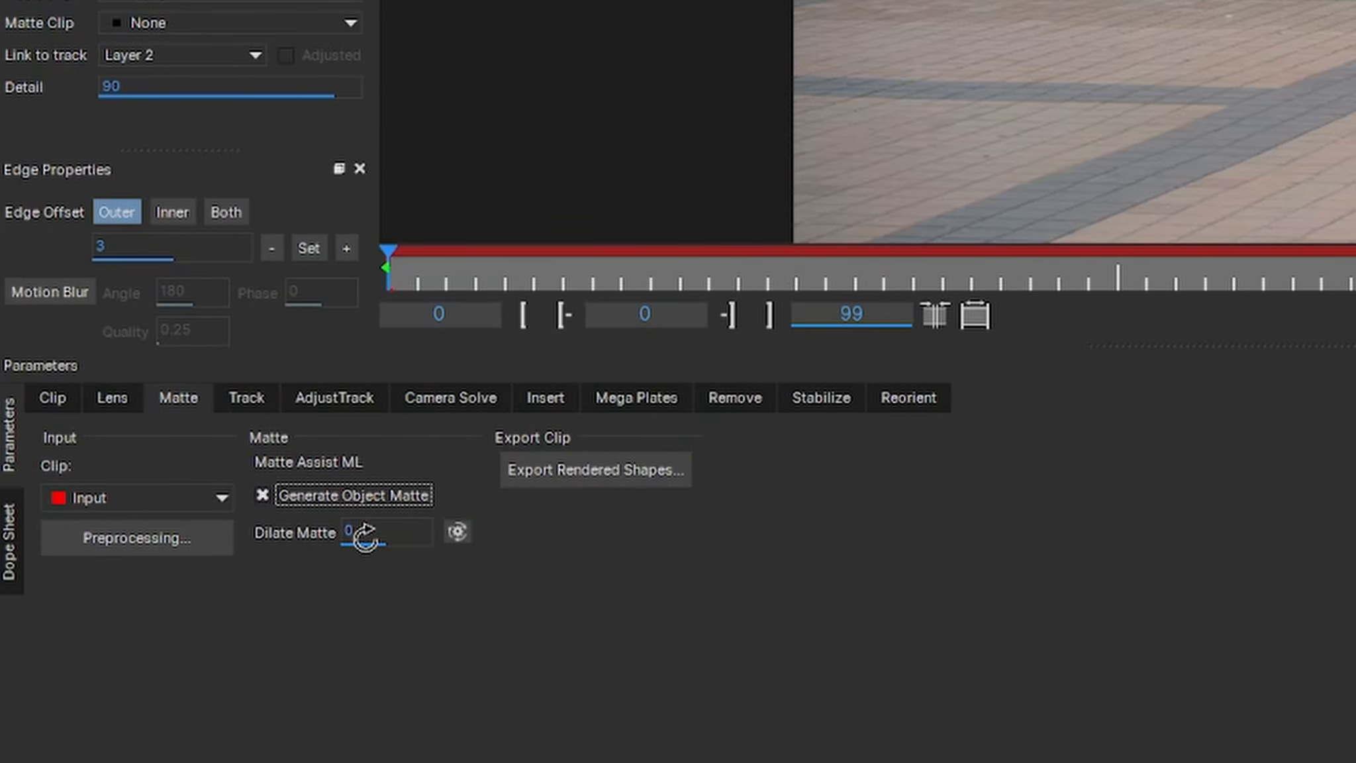
left_click(368, 534)
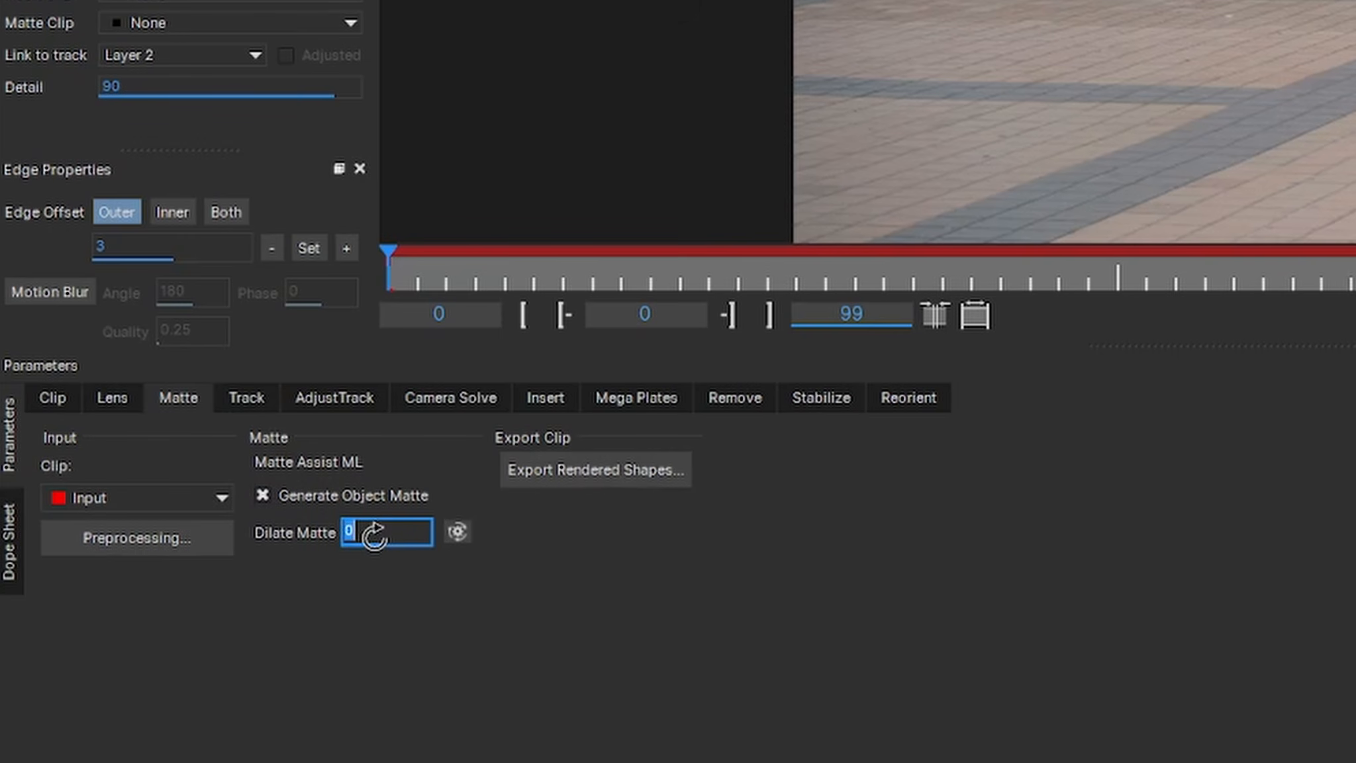
type("4")
key("Return")
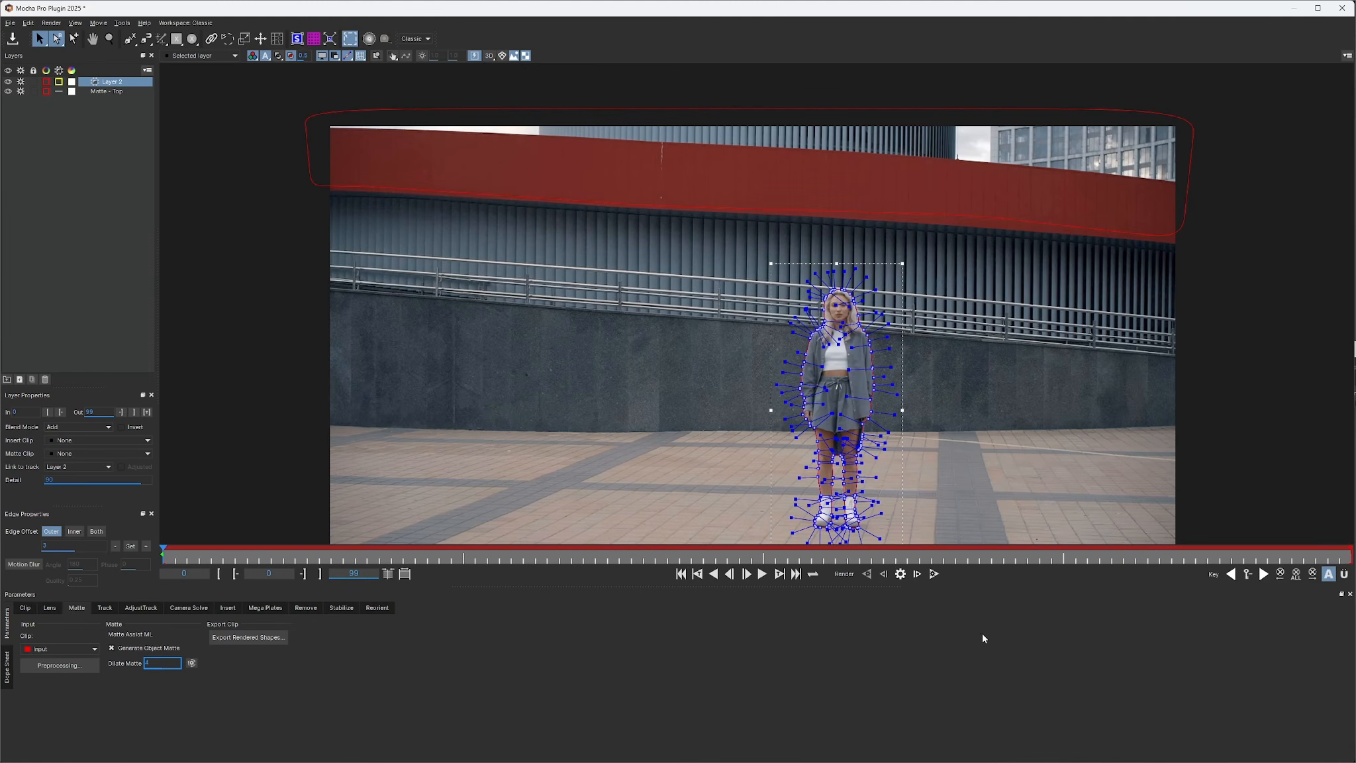
Step: Render the woman's object matte forward through the clip and turn on the matte overlay
left_click(934, 574)
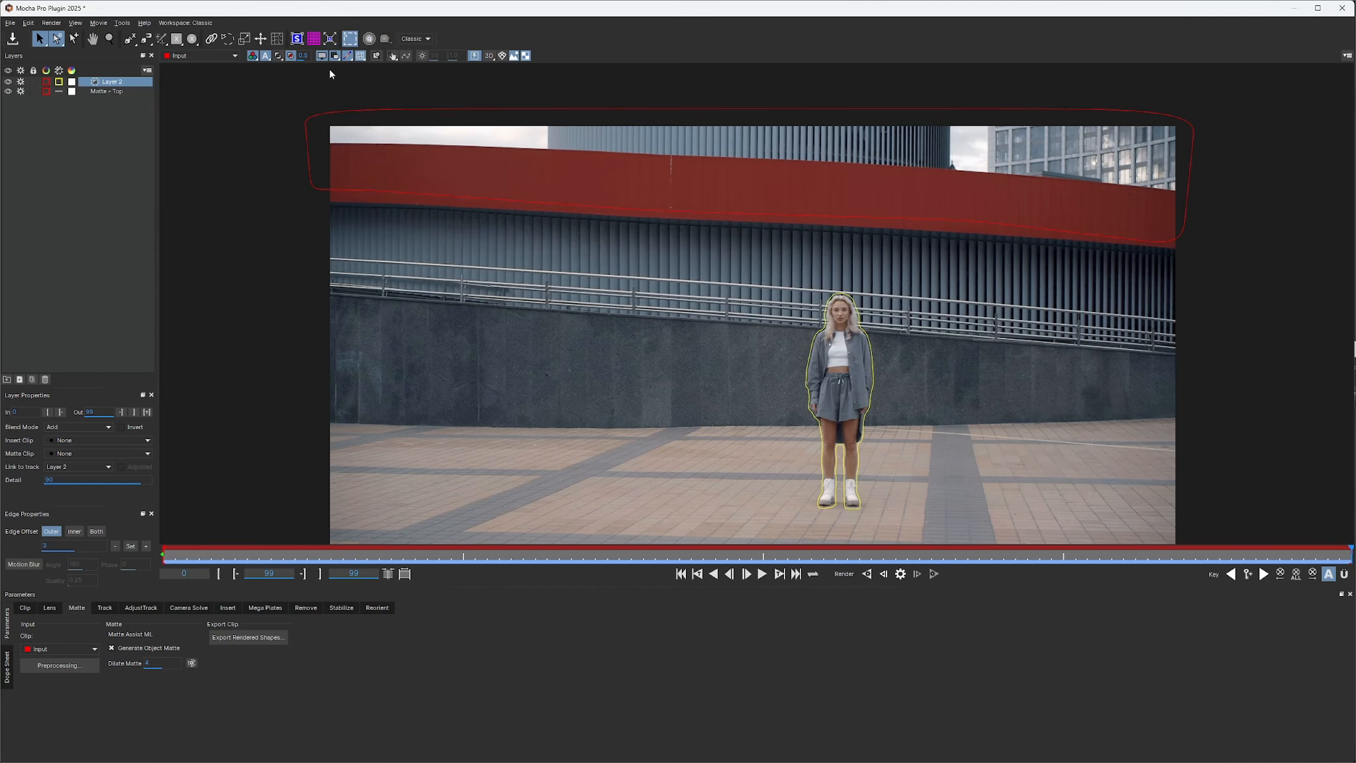
left_click(278, 56)
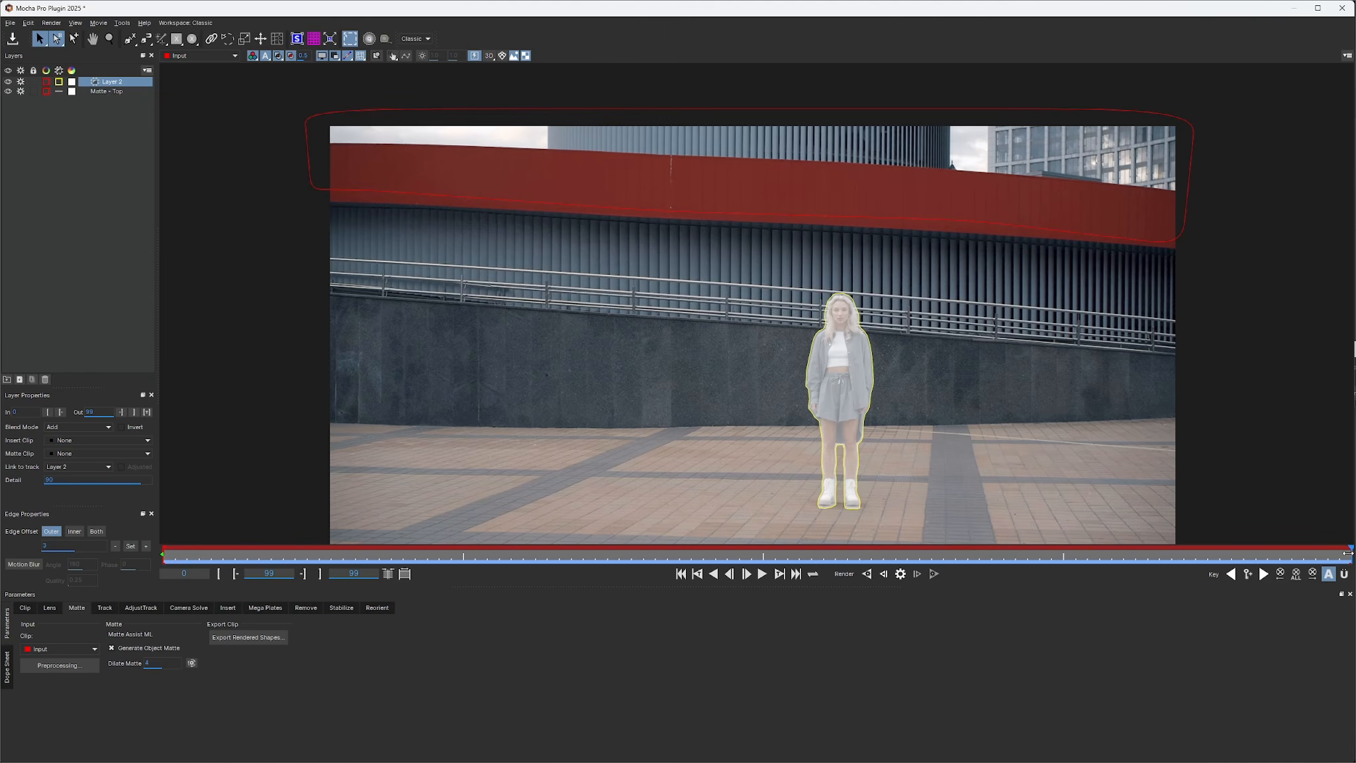
Step: Return to the first frame, rename the woman's layer "Matte - Girl" and turn off its processing
left_click_drag(1348, 553, 164, 553)
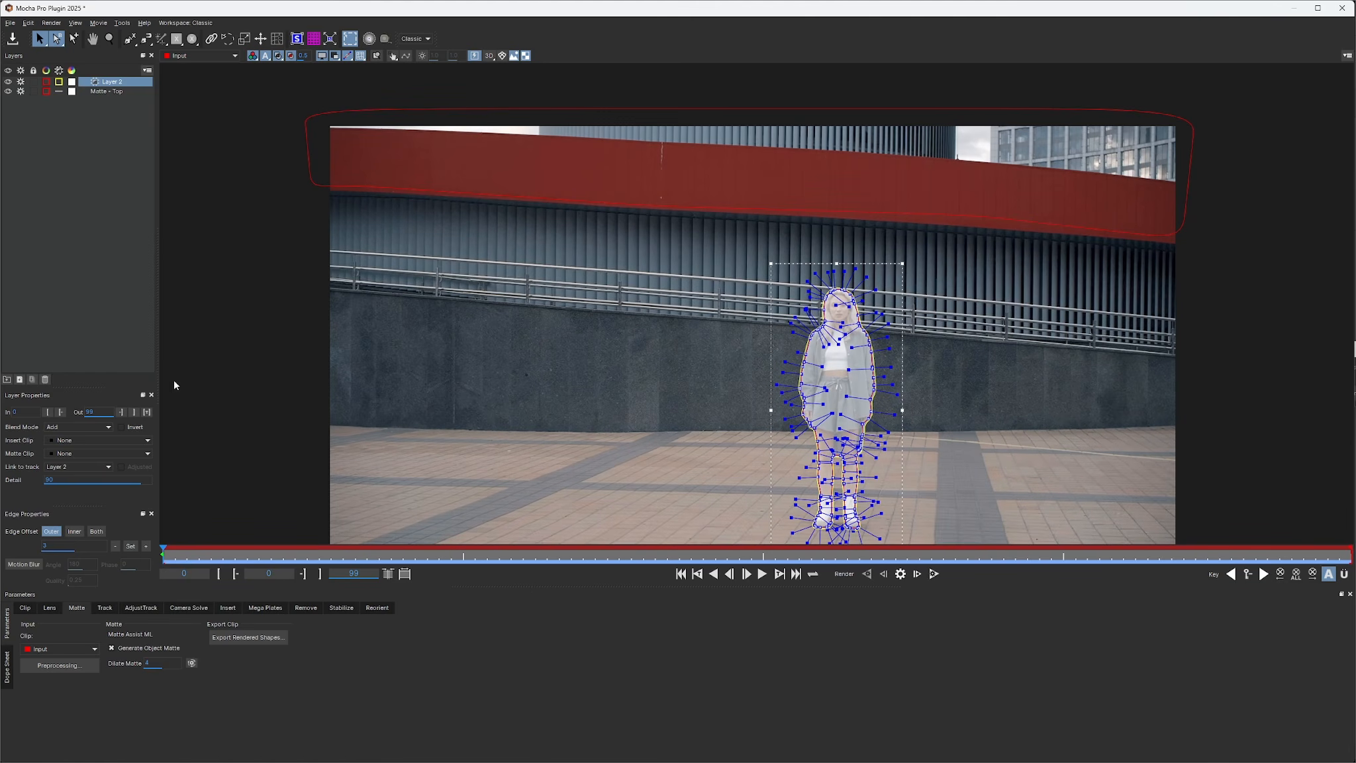
left_click(108, 608)
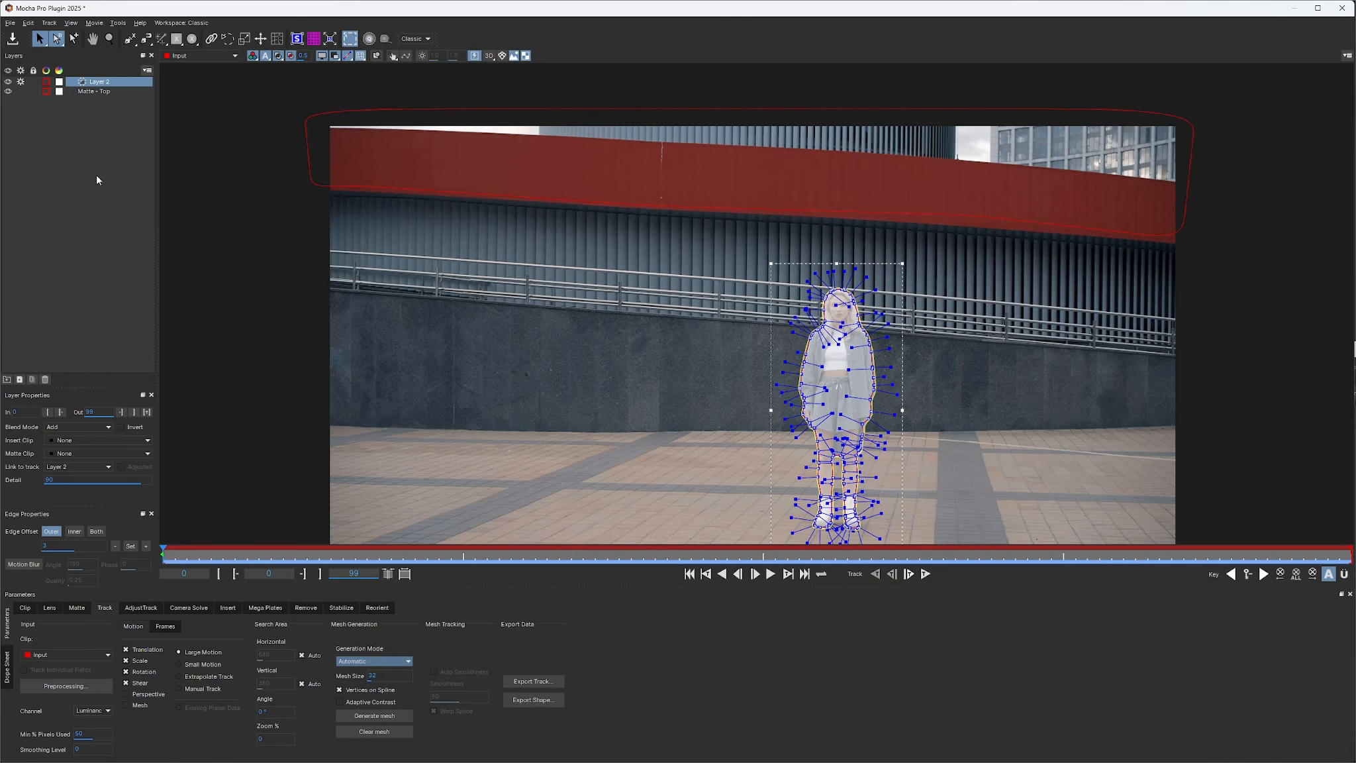
double_click(101, 82)
type("Matte - Girl")
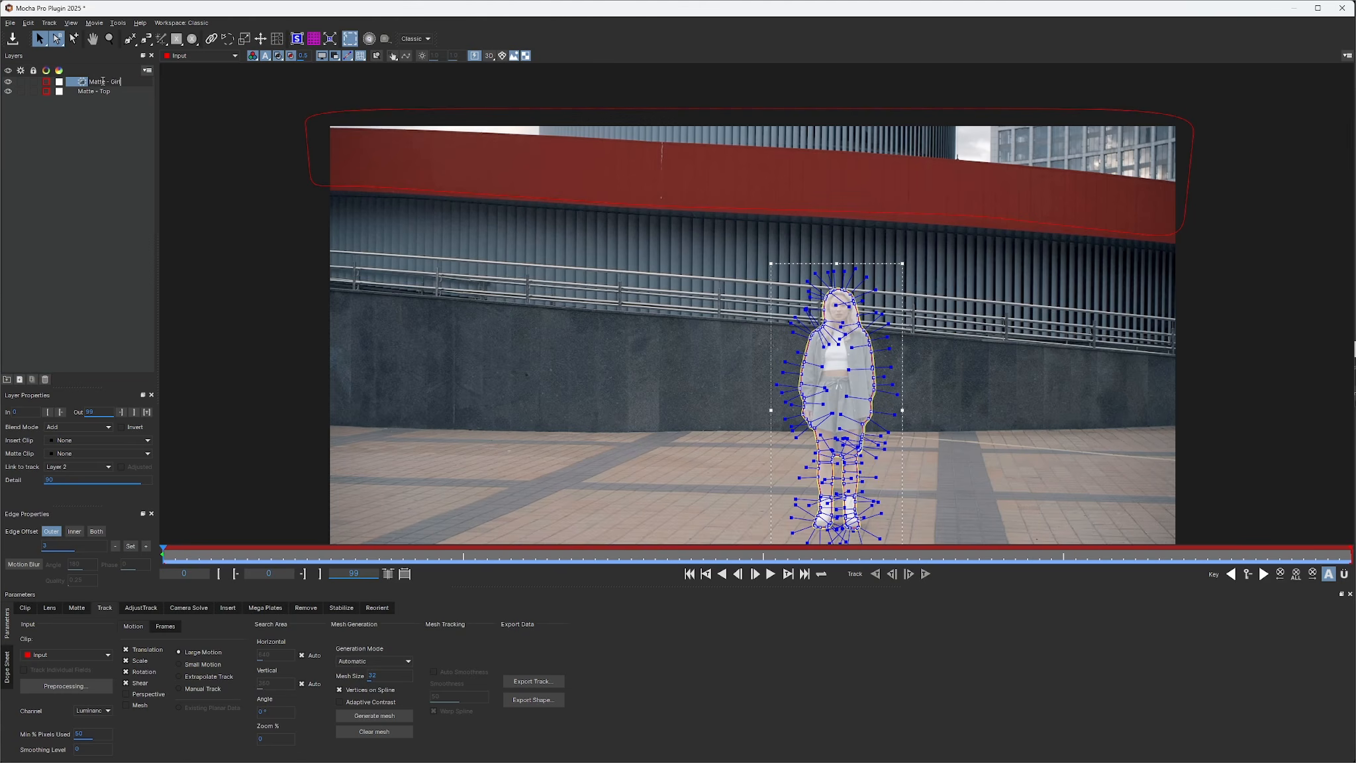
key("Return")
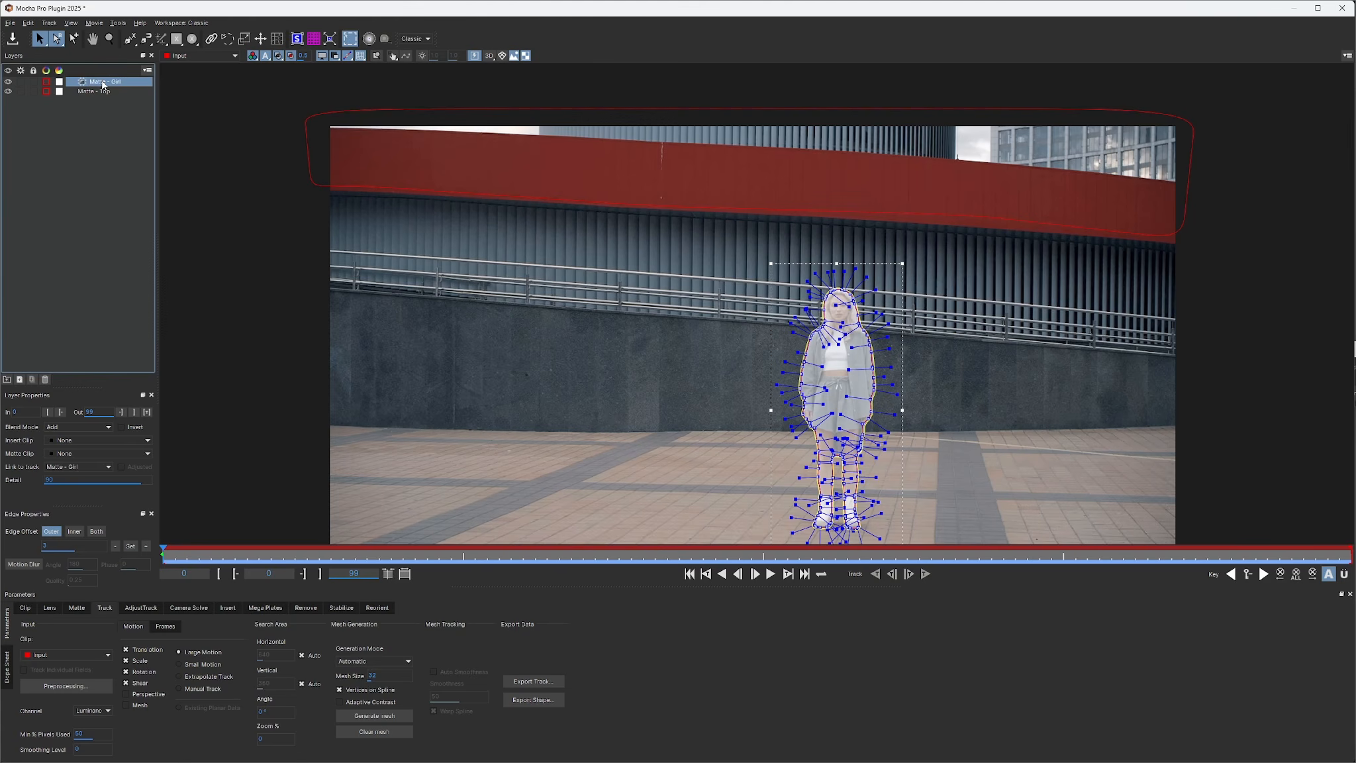
left_click(89, 199)
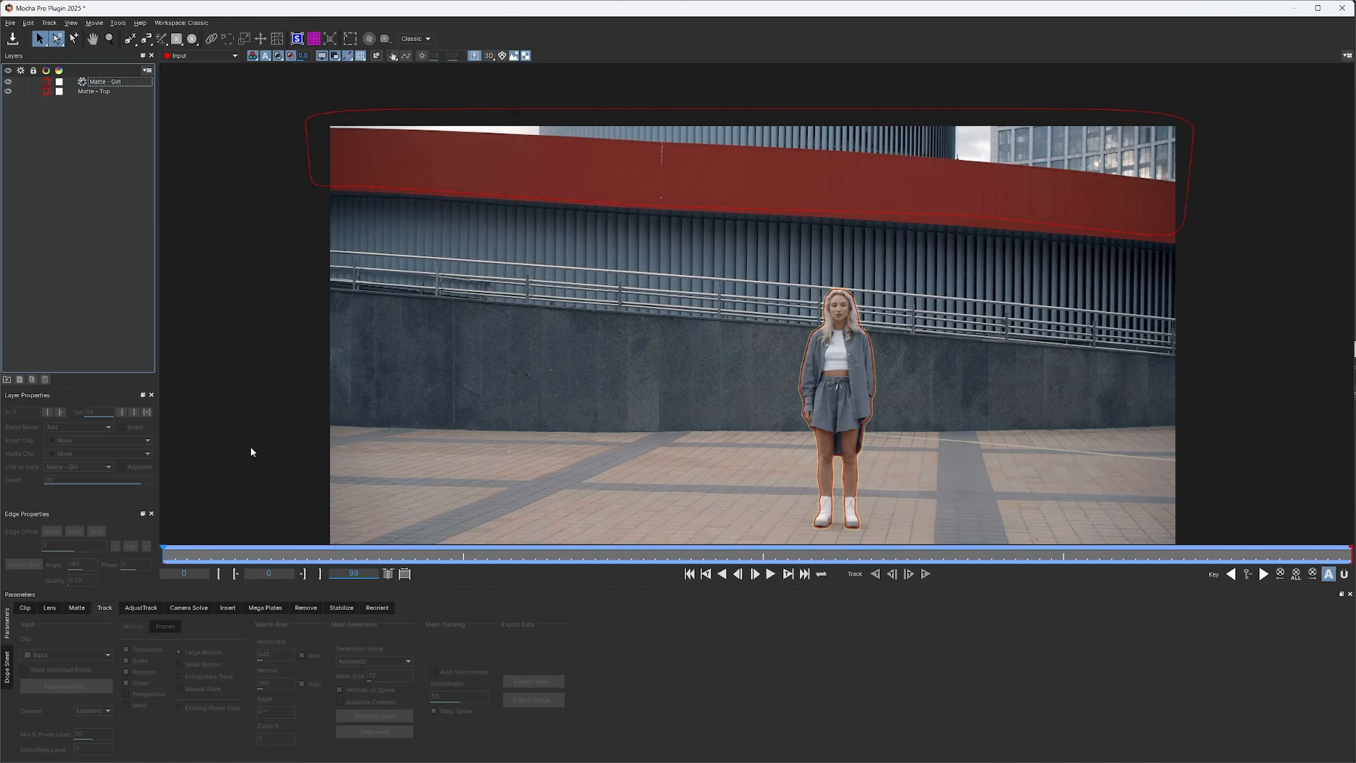
Step: Draw a four-point X-spline layer over the paving to the left of the woman's feet
left_click(129, 40)
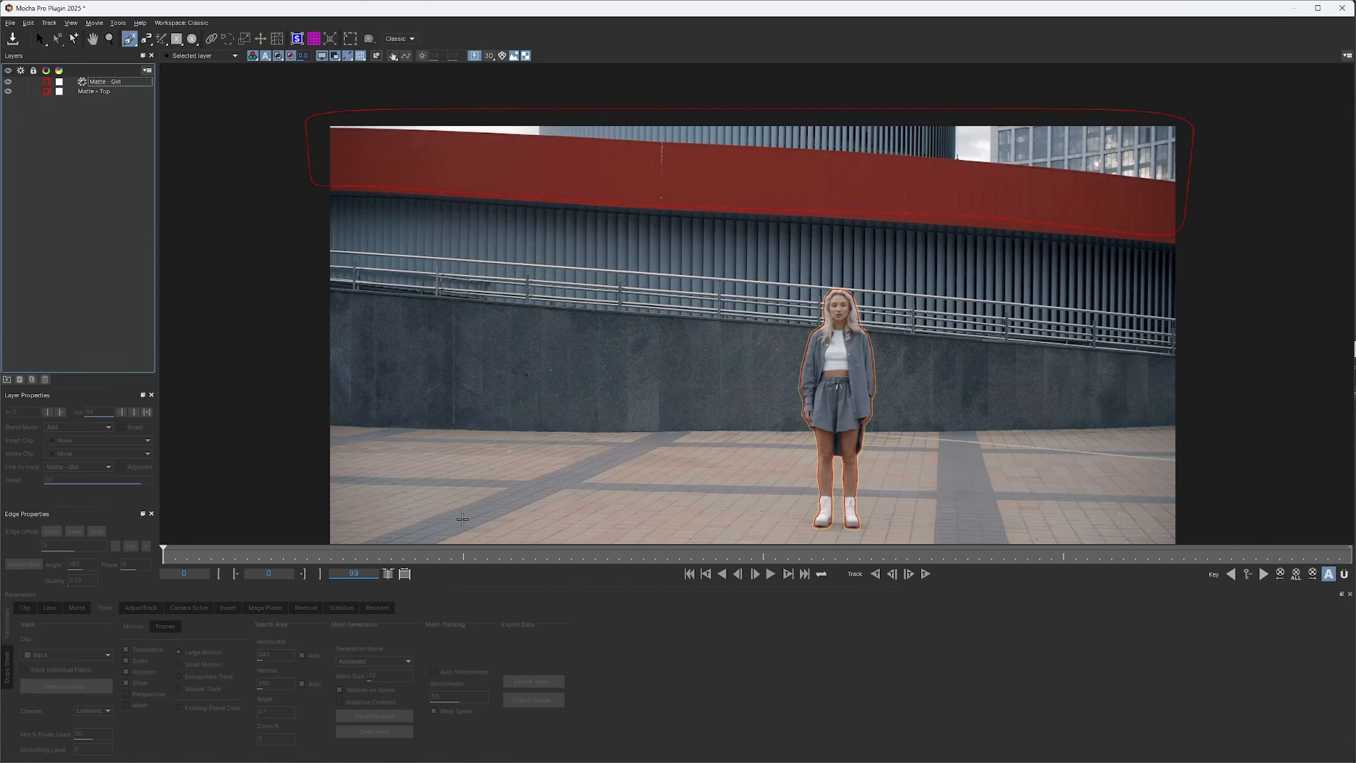
left_click(389, 536)
left_click(606, 451)
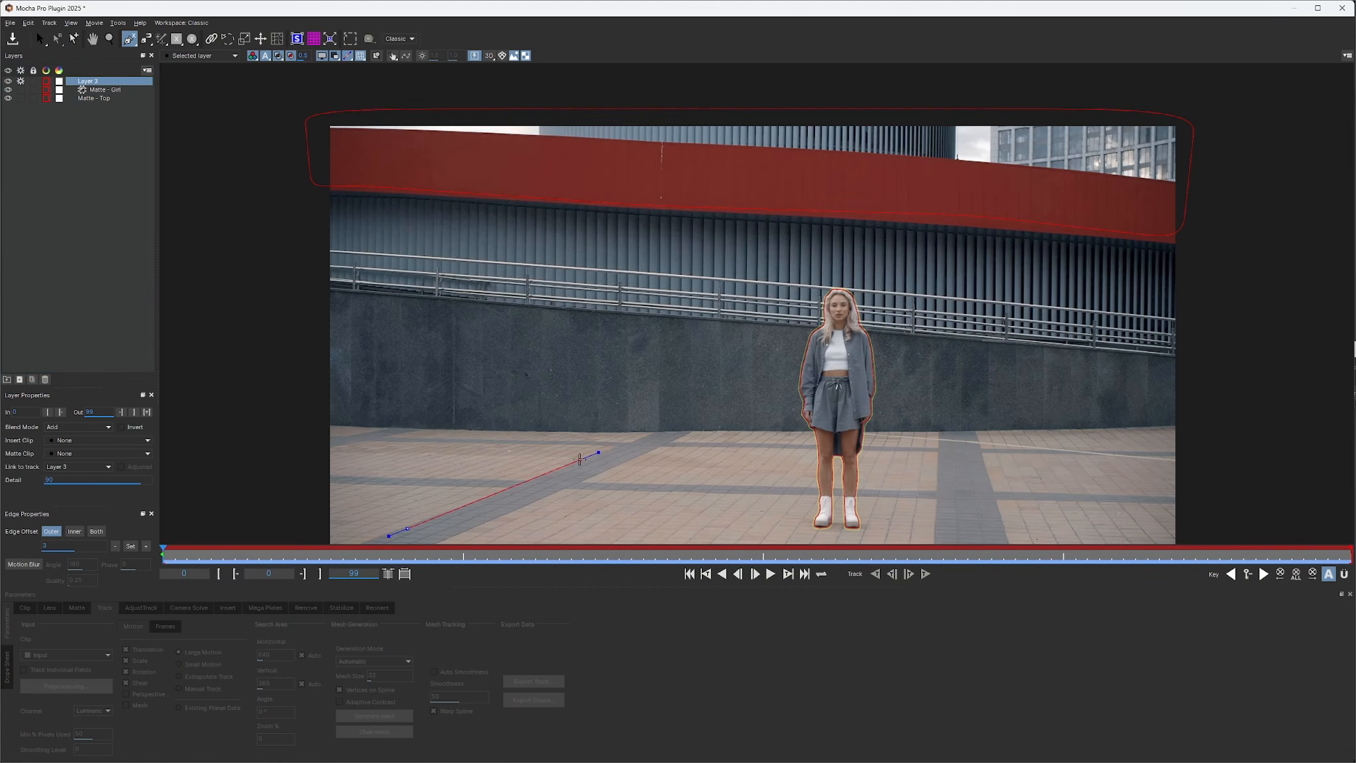
left_click(587, 458)
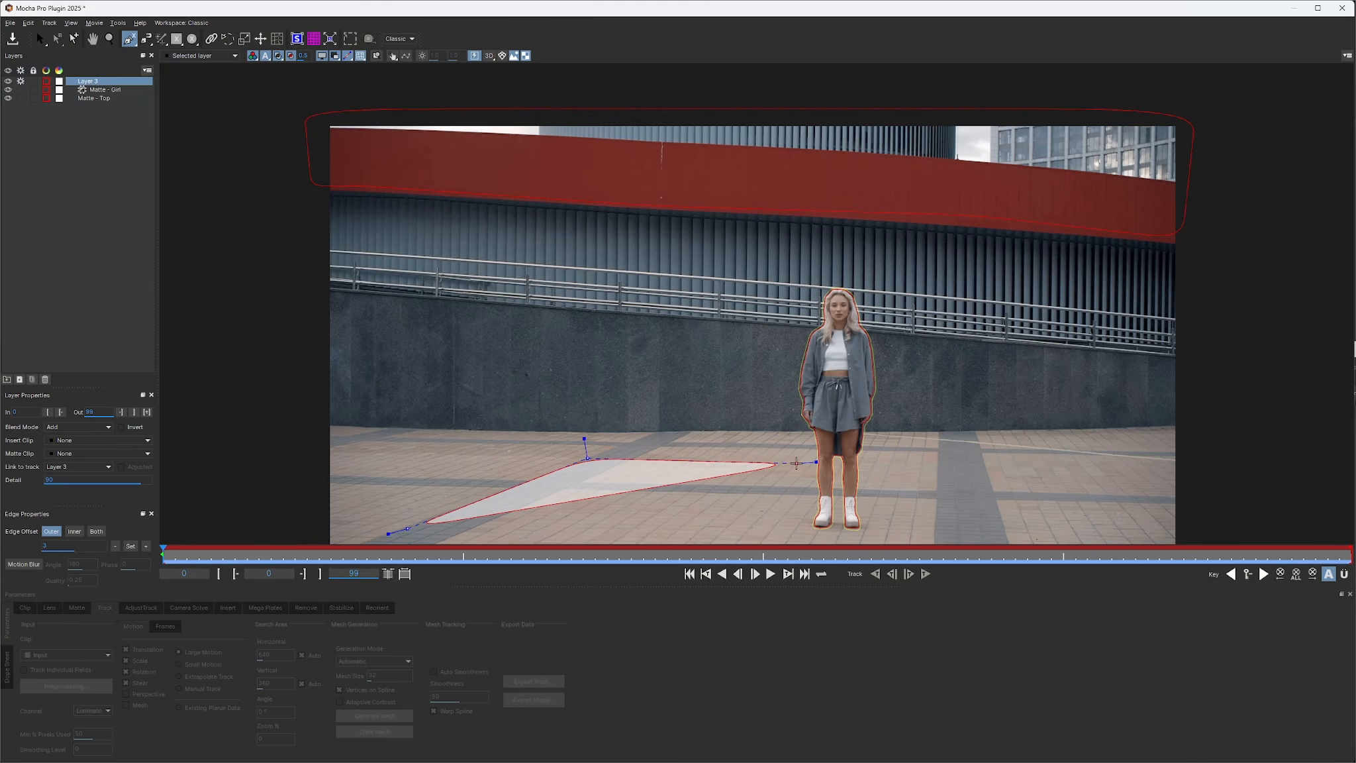
left_click(796, 462)
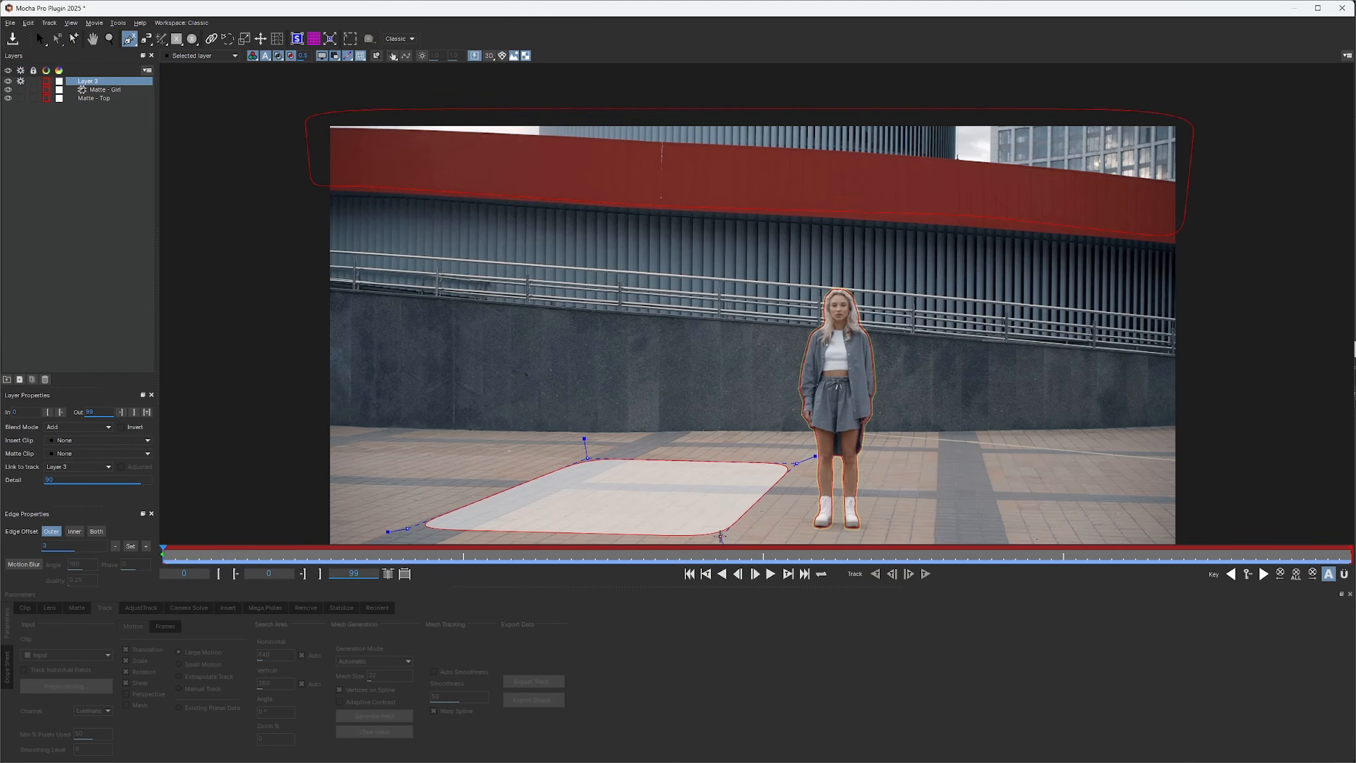
right_click(720, 535)
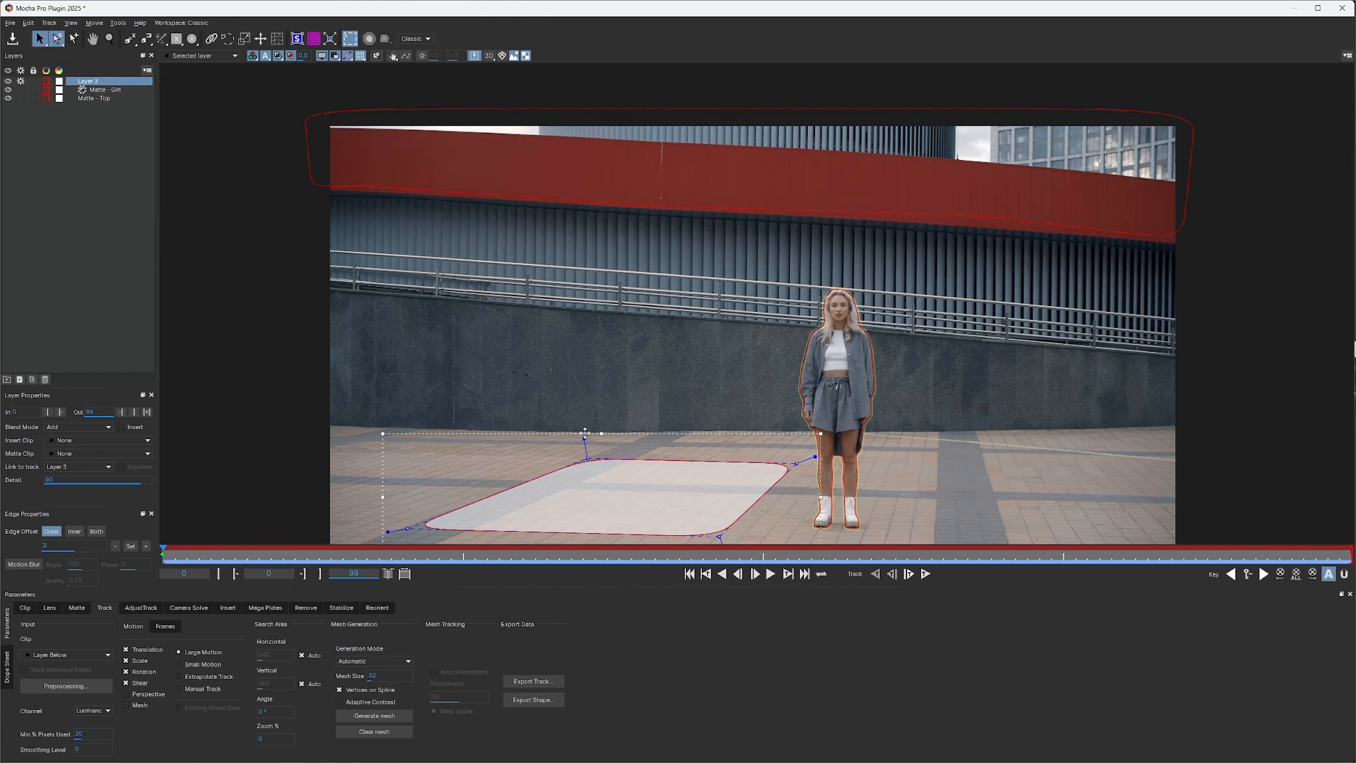
Step: Sharpen the corners of the ground spline with its point handles, undoing an accidental shift of the shape
left_click_drag(584, 438, 584, 435)
left_click_drag(822, 457, 826, 456)
key("x")
left_click_drag(607, 439, 624, 352)
left_click_drag(400, 442, 383, 448)
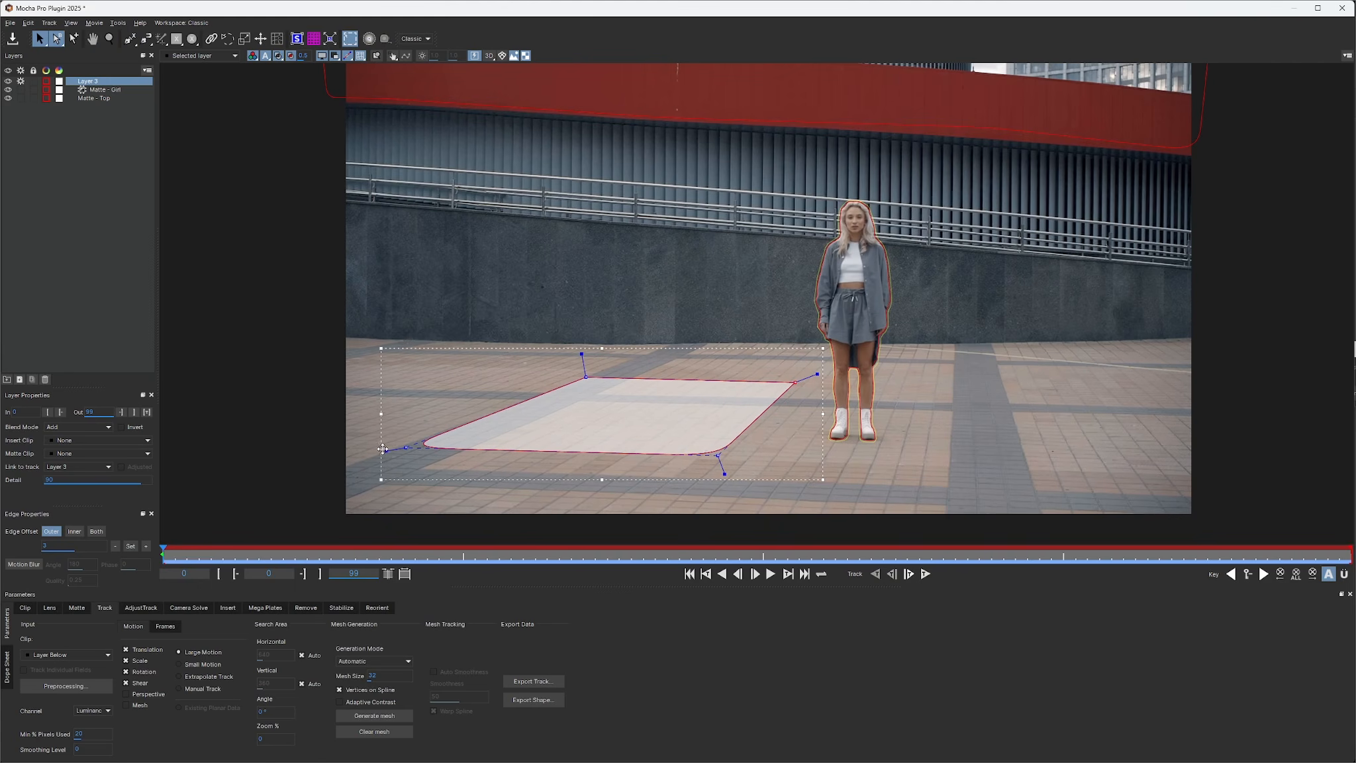
key("ctrl+z")
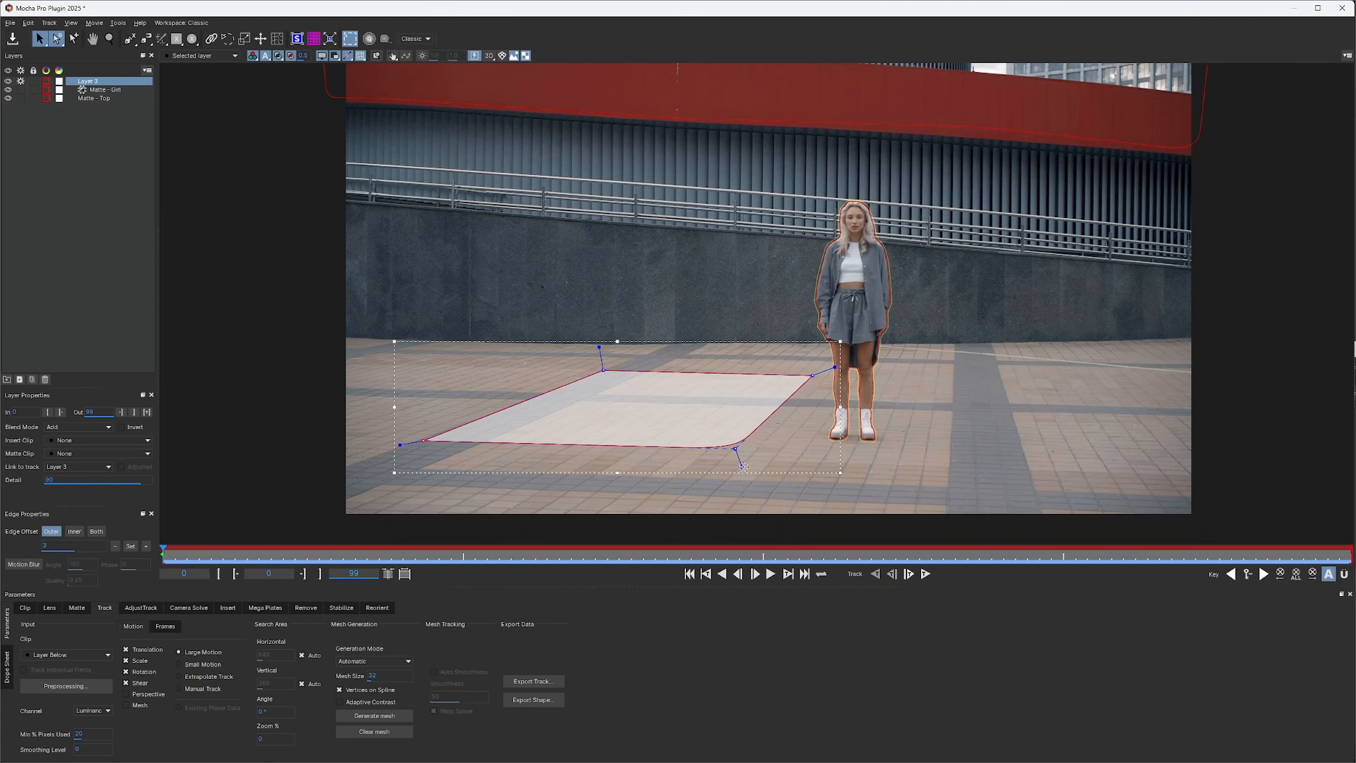
Step: Fit the ground spline's four corner points to the corners of the tan paving rectangle
left_click_drag(743, 467, 669, 497)
scroll(740, 456, "up", 6)
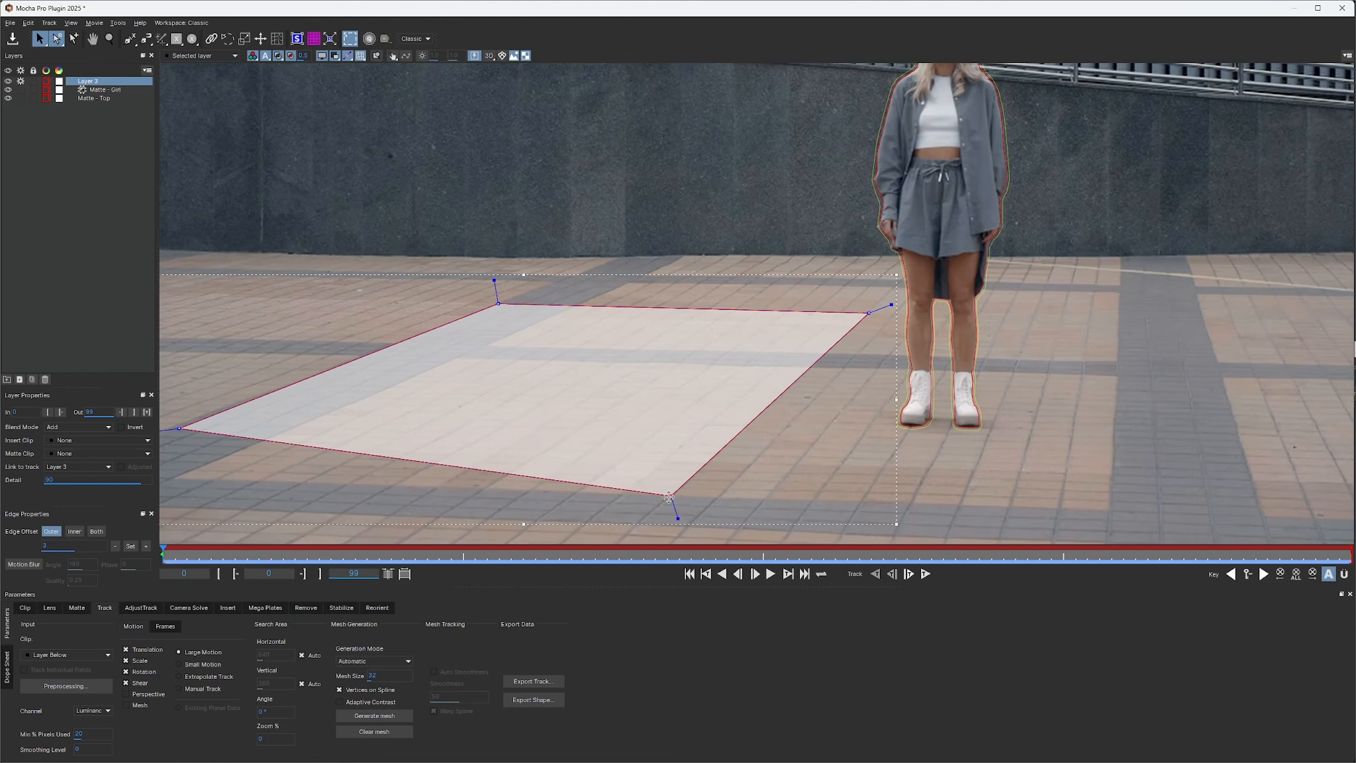
left_click_drag(864, 314, 812, 366)
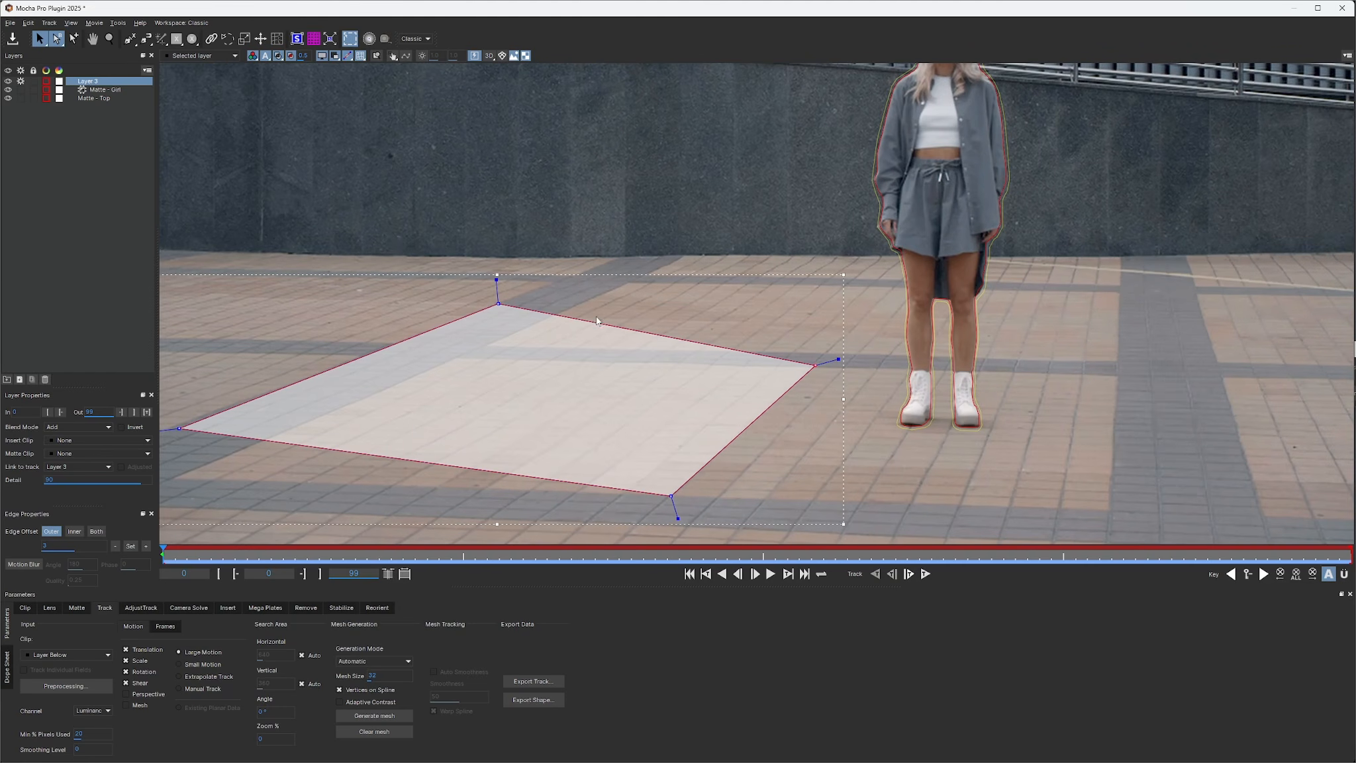
left_click_drag(493, 301, 459, 357)
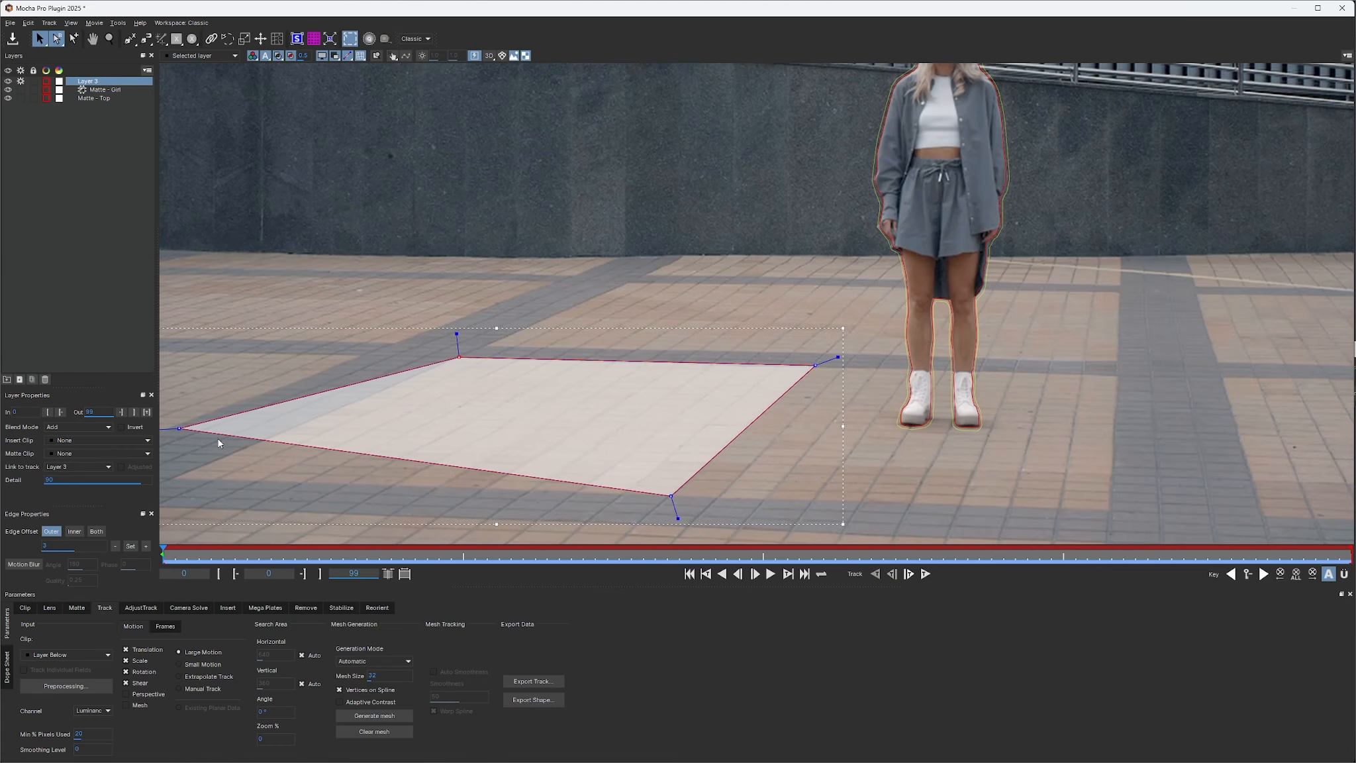
left_click_drag(182, 428, 171, 478)
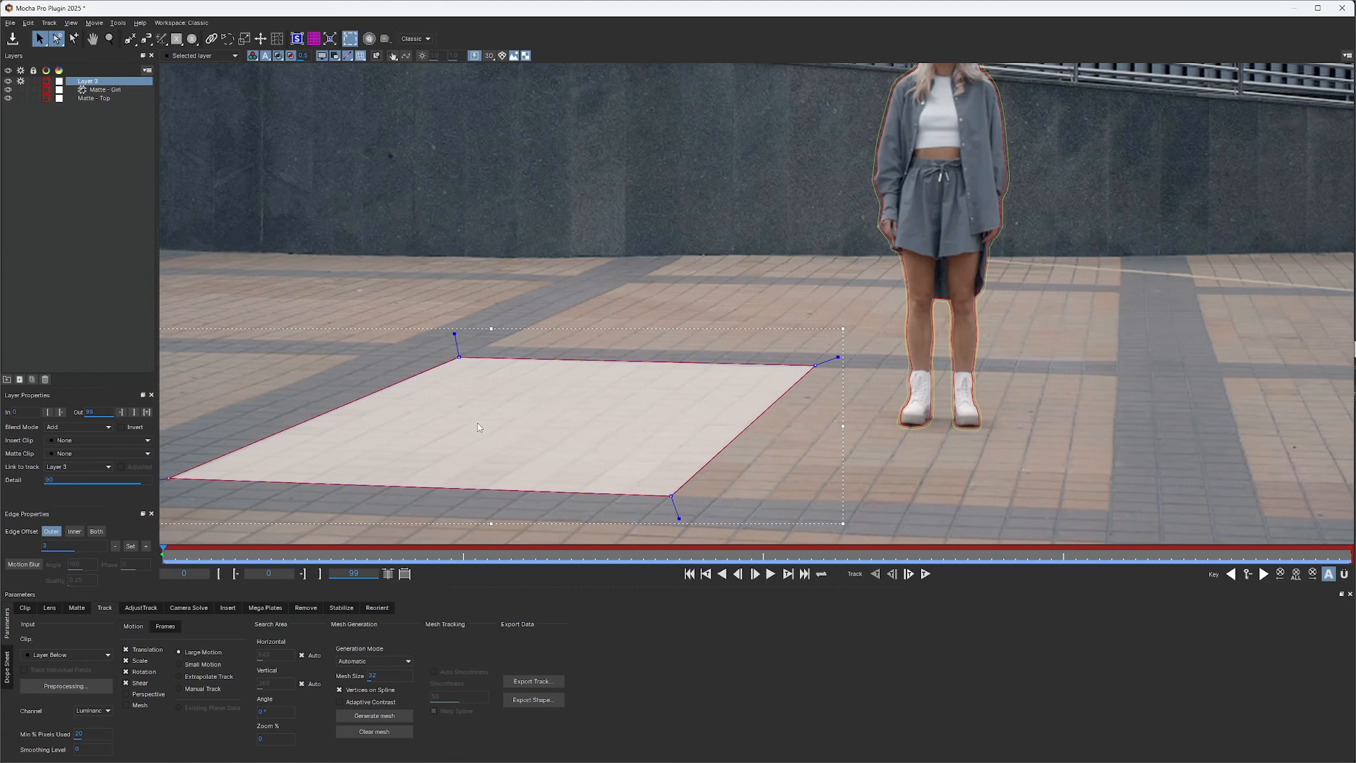
scroll(478, 423, "down", 2)
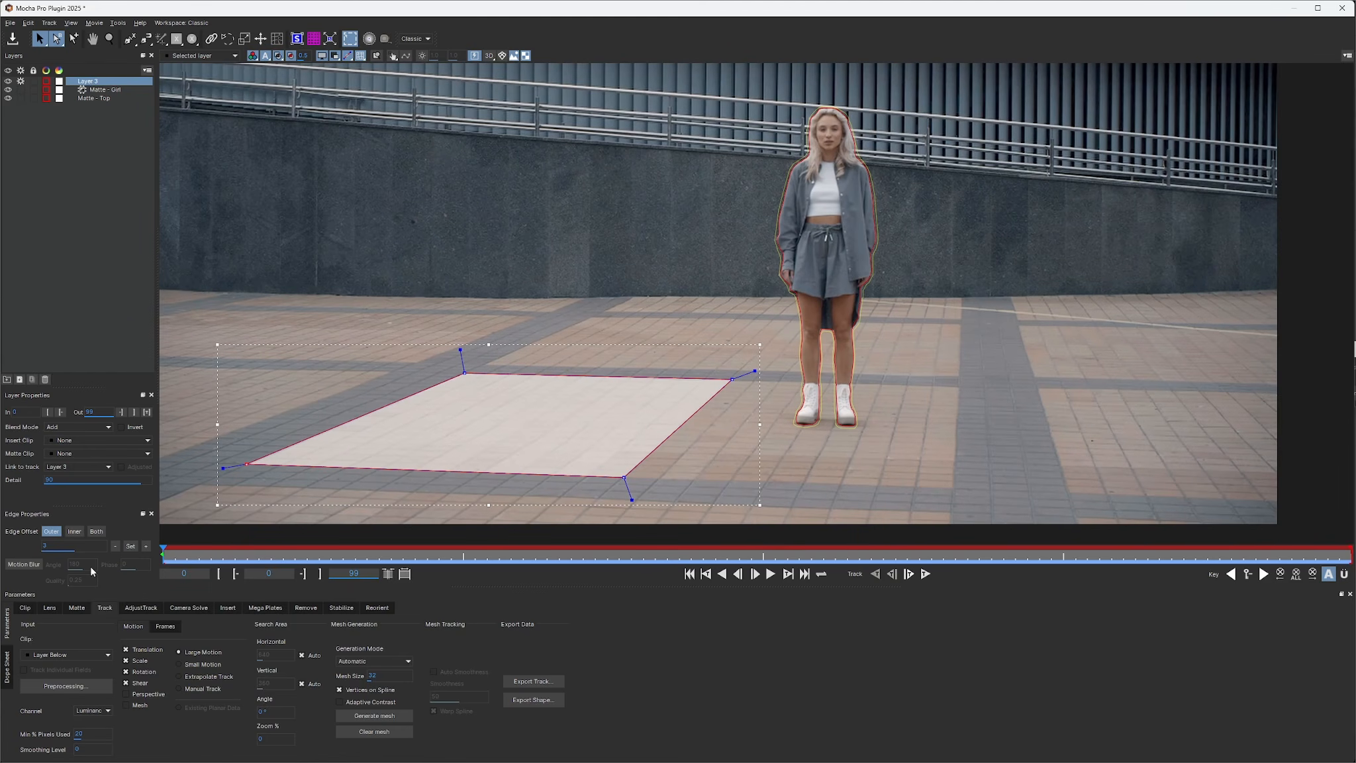
Step: Enable Perspective for the ground layer, track it forward through the clip and return to the first frame
left_click(126, 694)
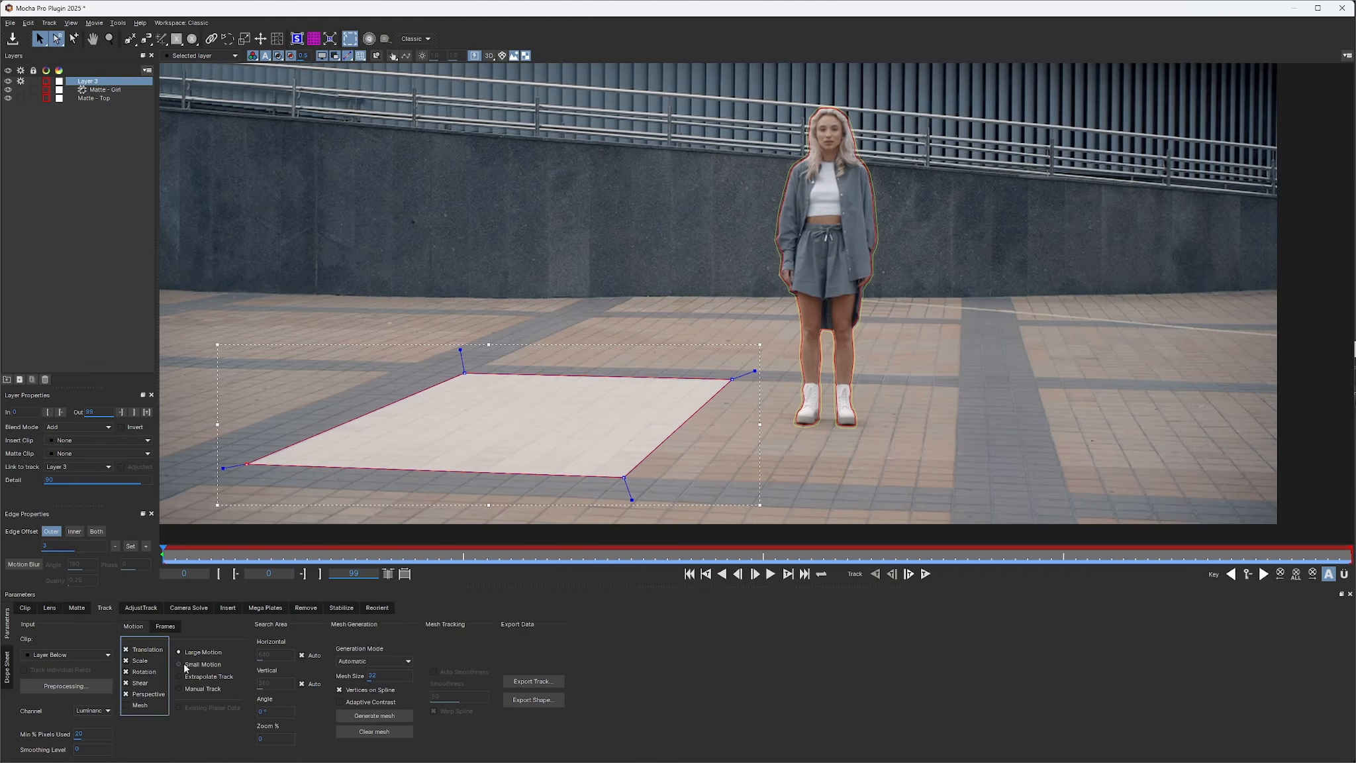
left_click(925, 574)
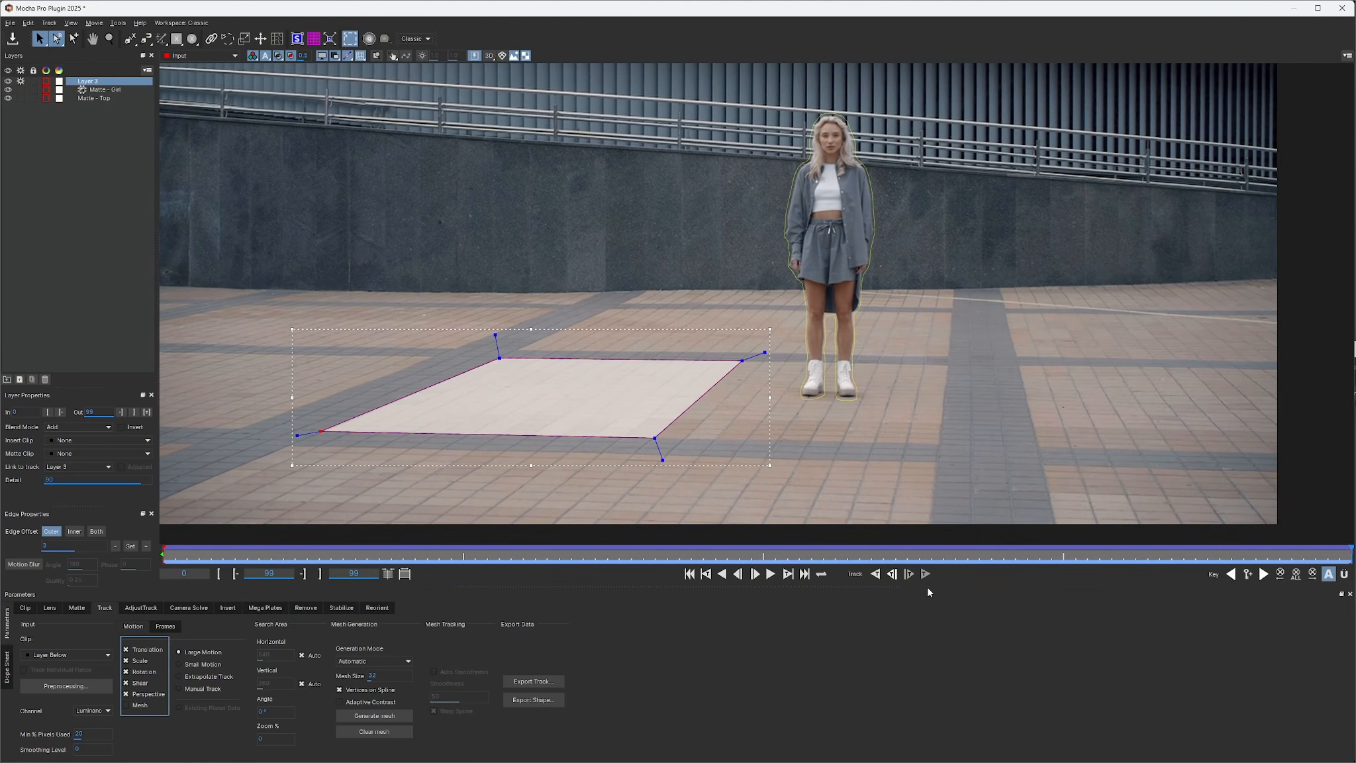
left_click_drag(1351, 552, 25, 570)
Step: Rename the tracked ground layer "TRK - Ground"
double_click(97, 82)
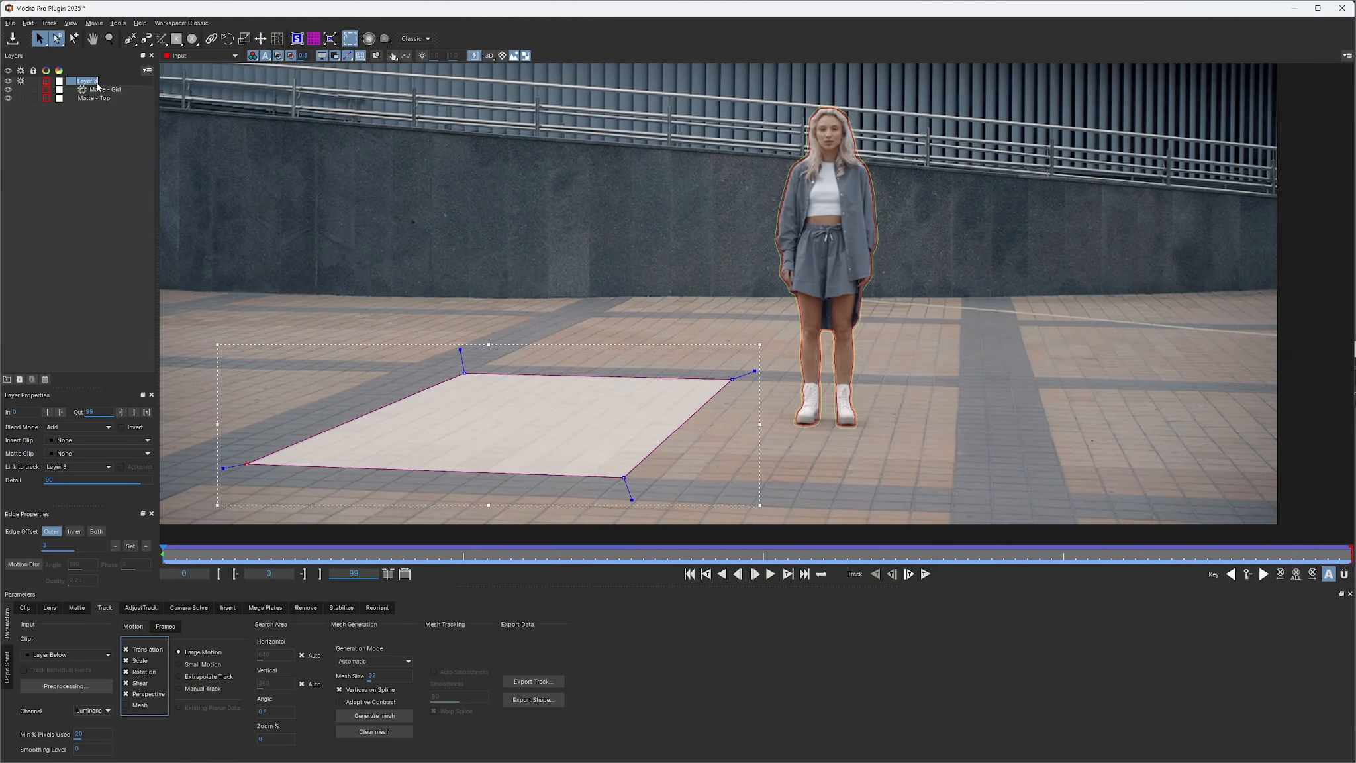
type("TRK - Ground")
key("Return")
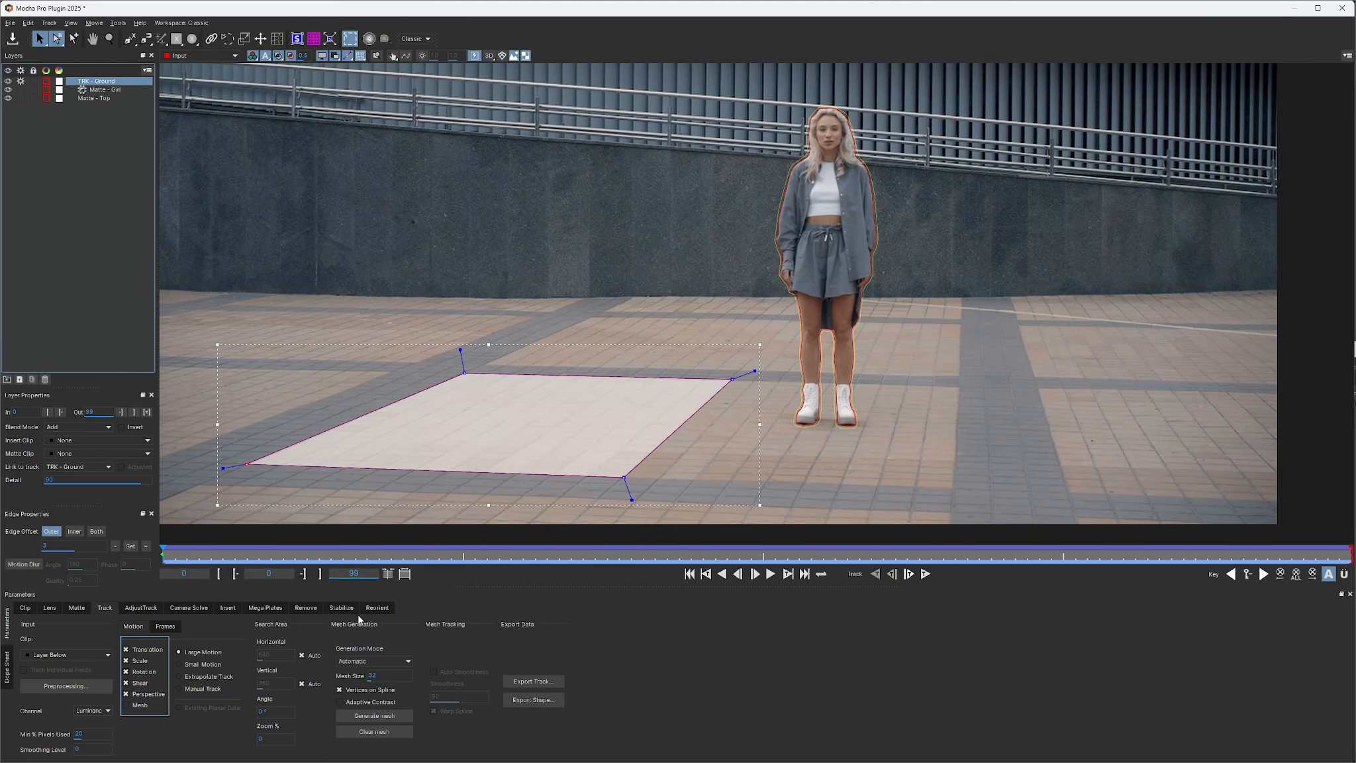
Step: In the Camera Solve module, set the "Matte - Girl" and "Matte - Top" layers to be excluded from the solve
left_click(199, 609)
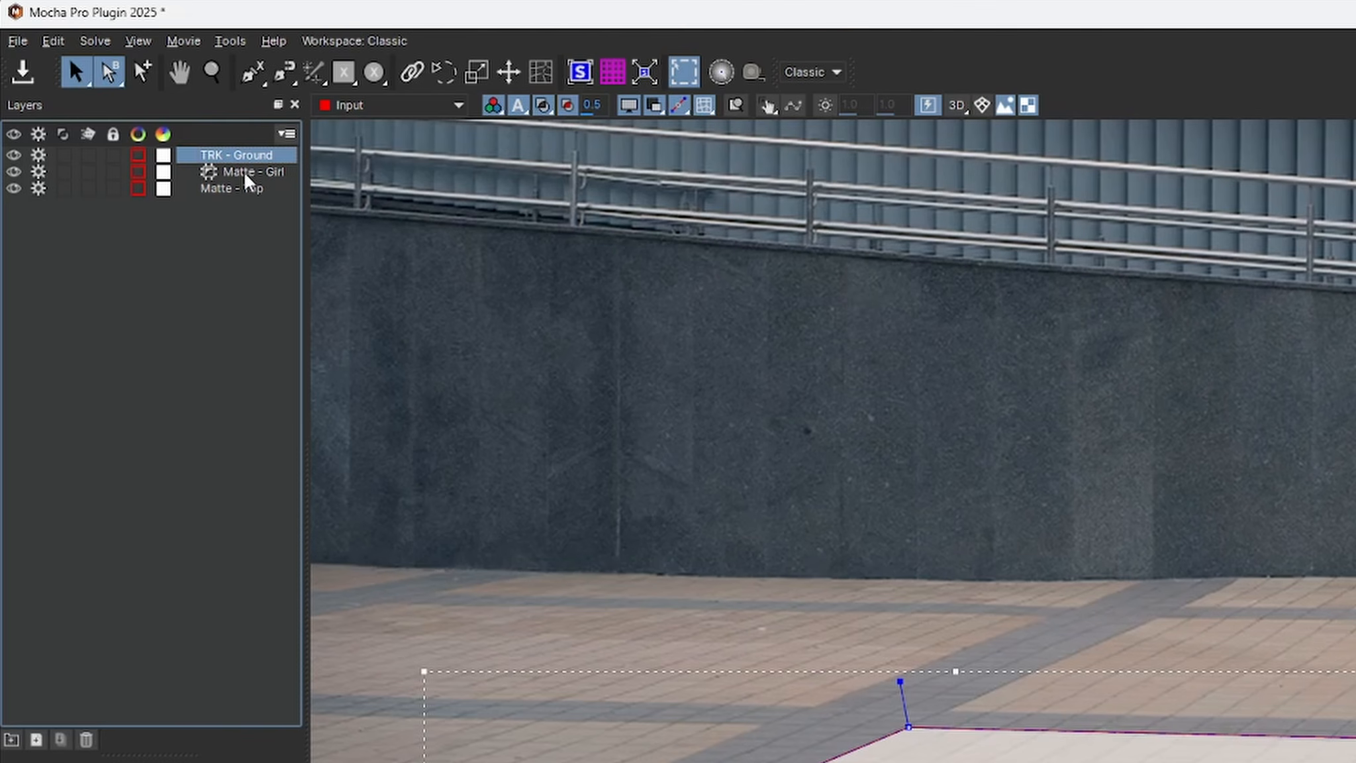
left_click(62, 171)
left_click(62, 188)
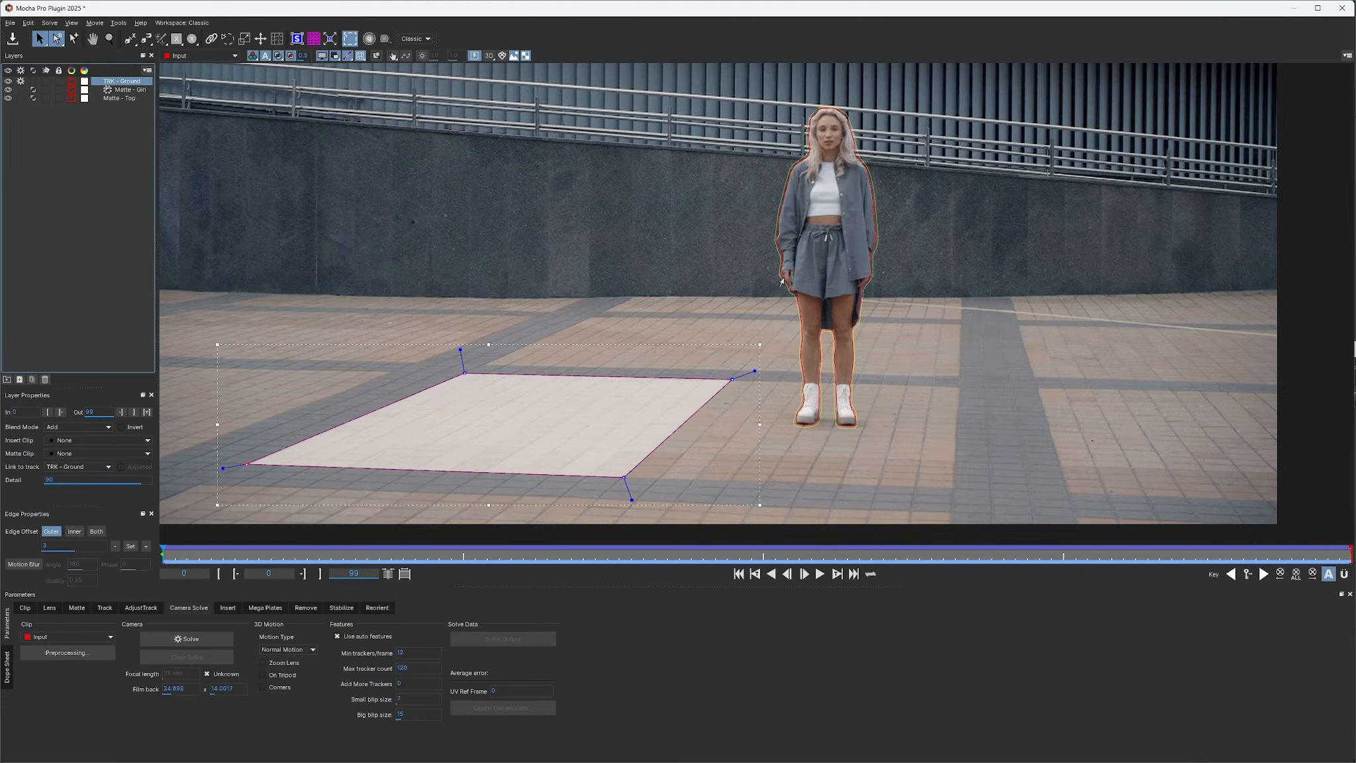
Step: Set Min trackers/frame to 16 and Max tracker count to 160, and solve the camera
scroll(1121, 399, "down", 3)
key("x")
left_click_drag(761, 166, 775, 235)
key("s")
scroll(778, 243, "down", 1)
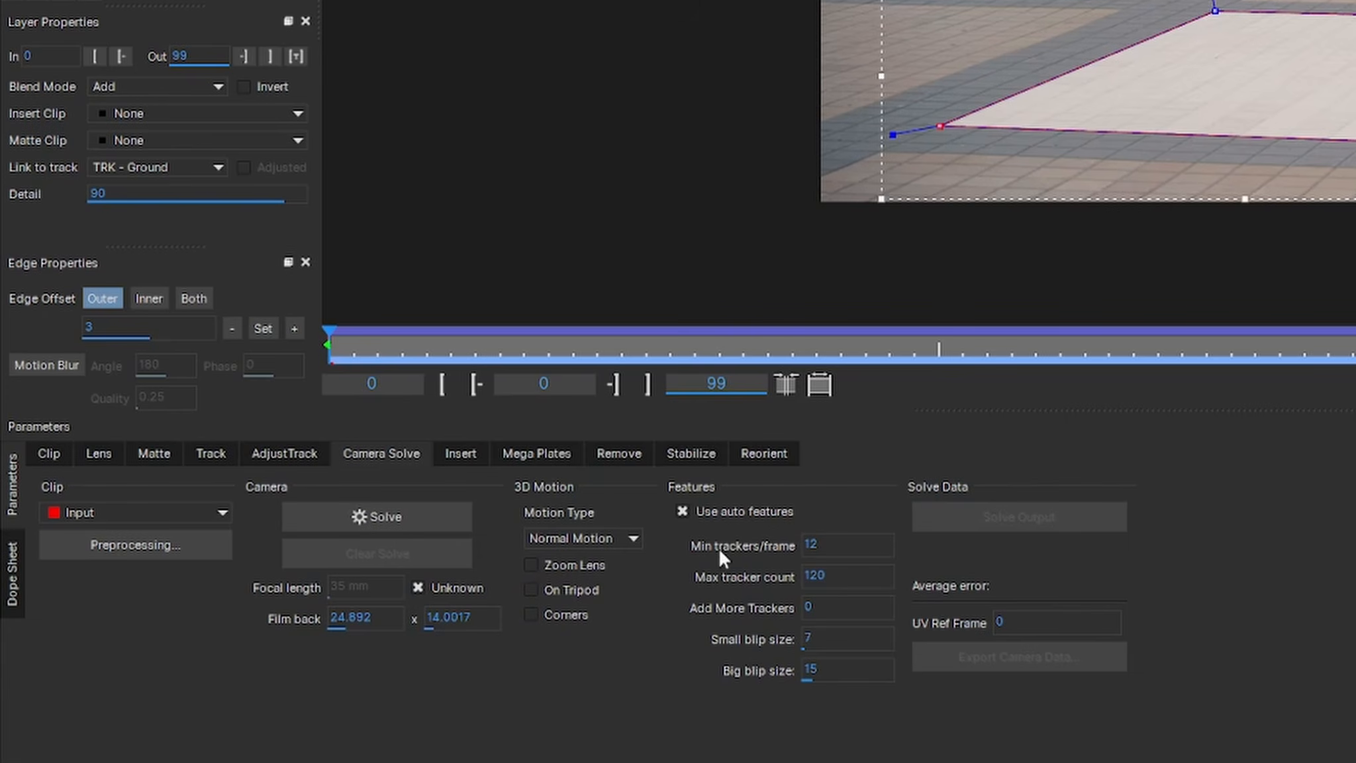
left_click(809, 545)
type("16")
left_click(841, 576)
key("BackSpace")
type("160")
left_click(393, 520)
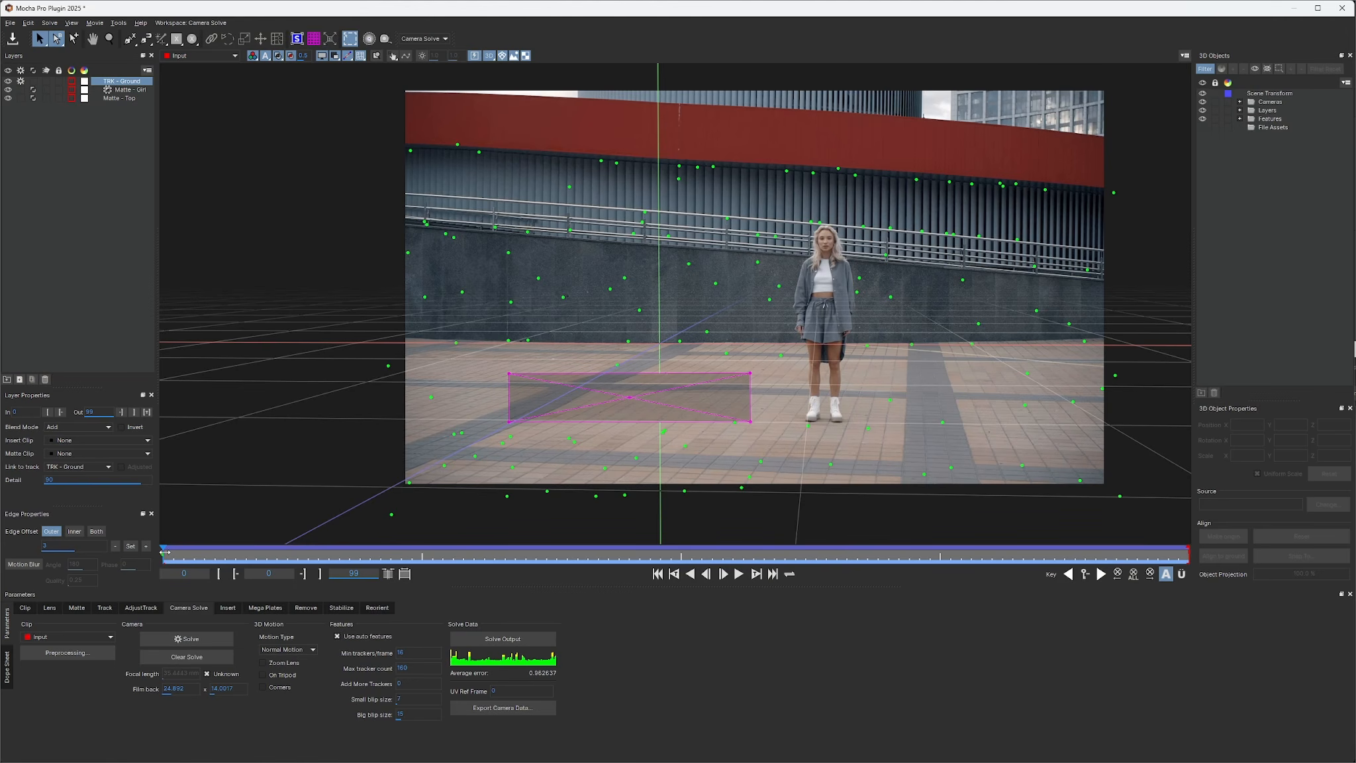
Step: On the first frame, select all feature points on the pavement and align them to the ground
left_click_drag(299, 556, 146, 578)
left_click_drag(513, 490, 1185, 536)
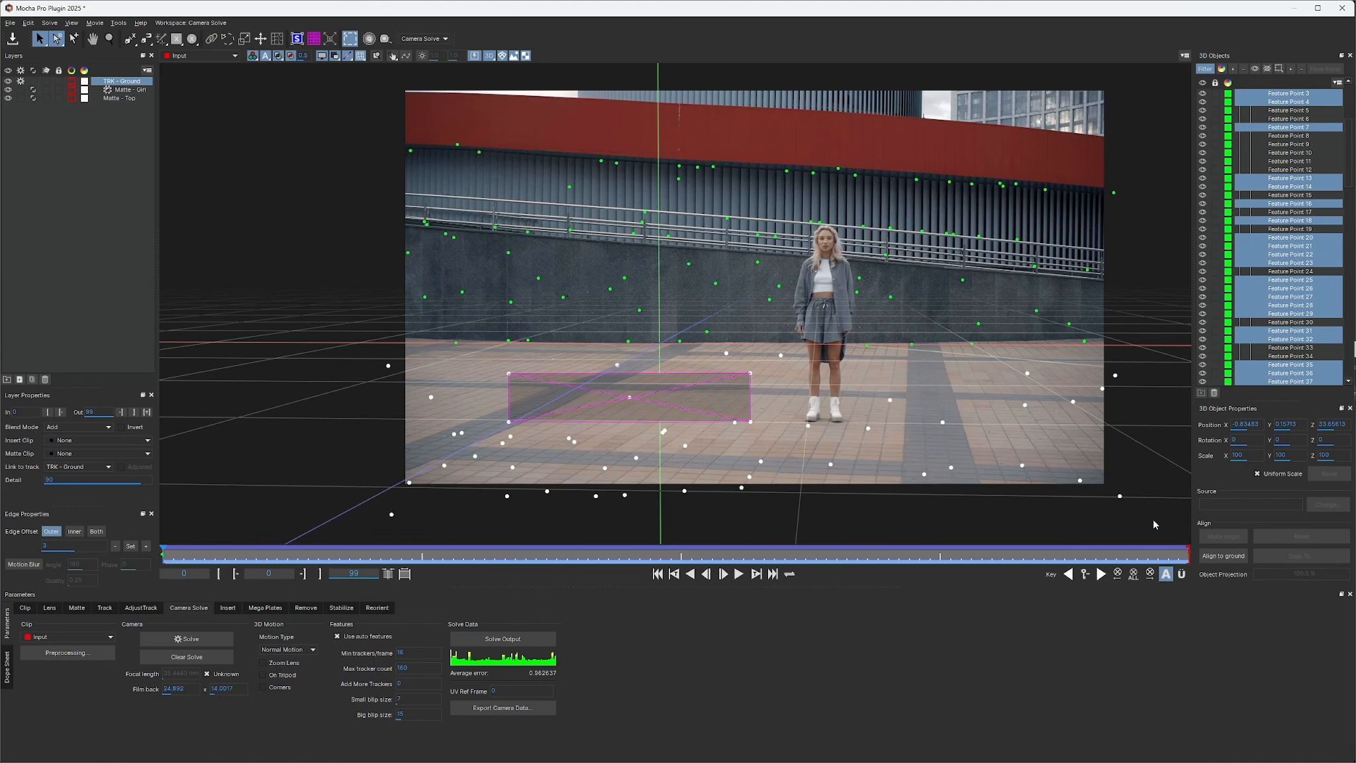
left_click(1223, 556)
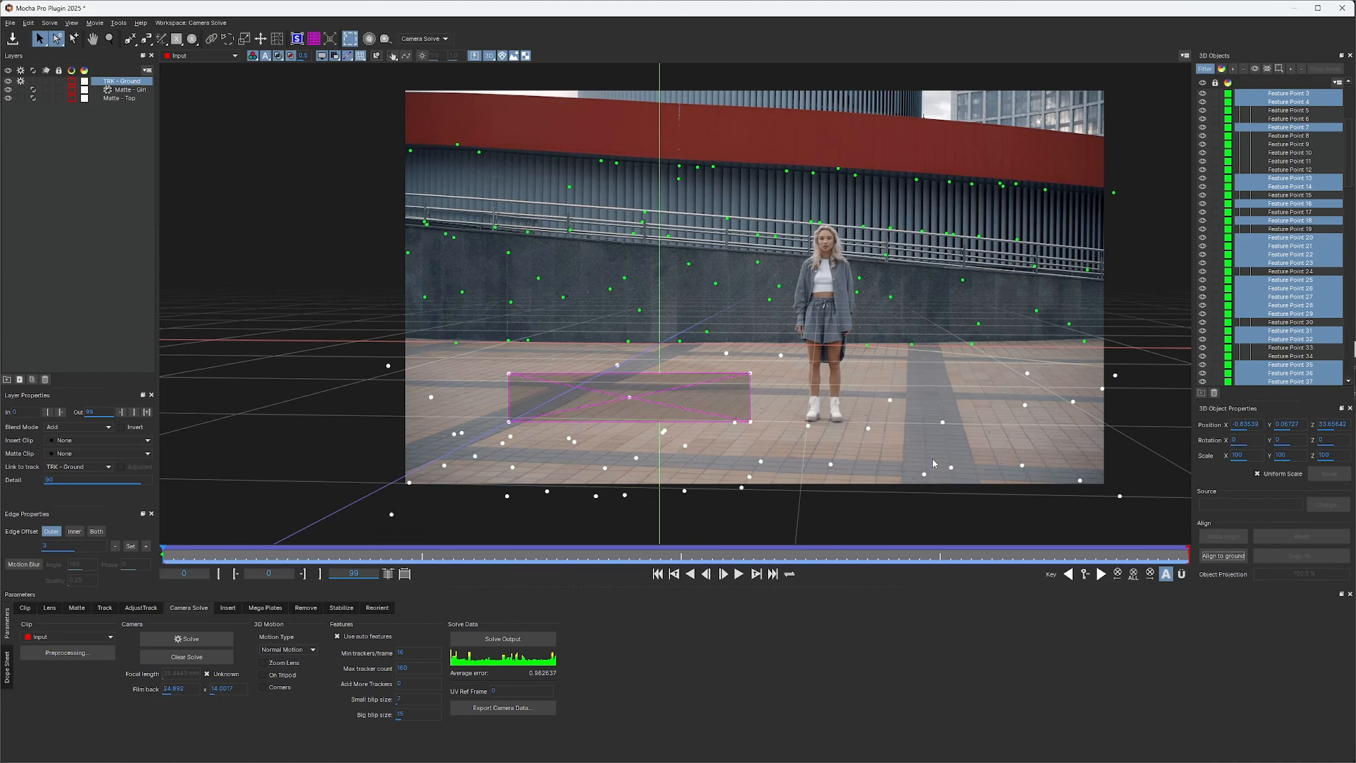
Step: Make the feature point just below the woman's shoes the scene origin
left_click(768, 378)
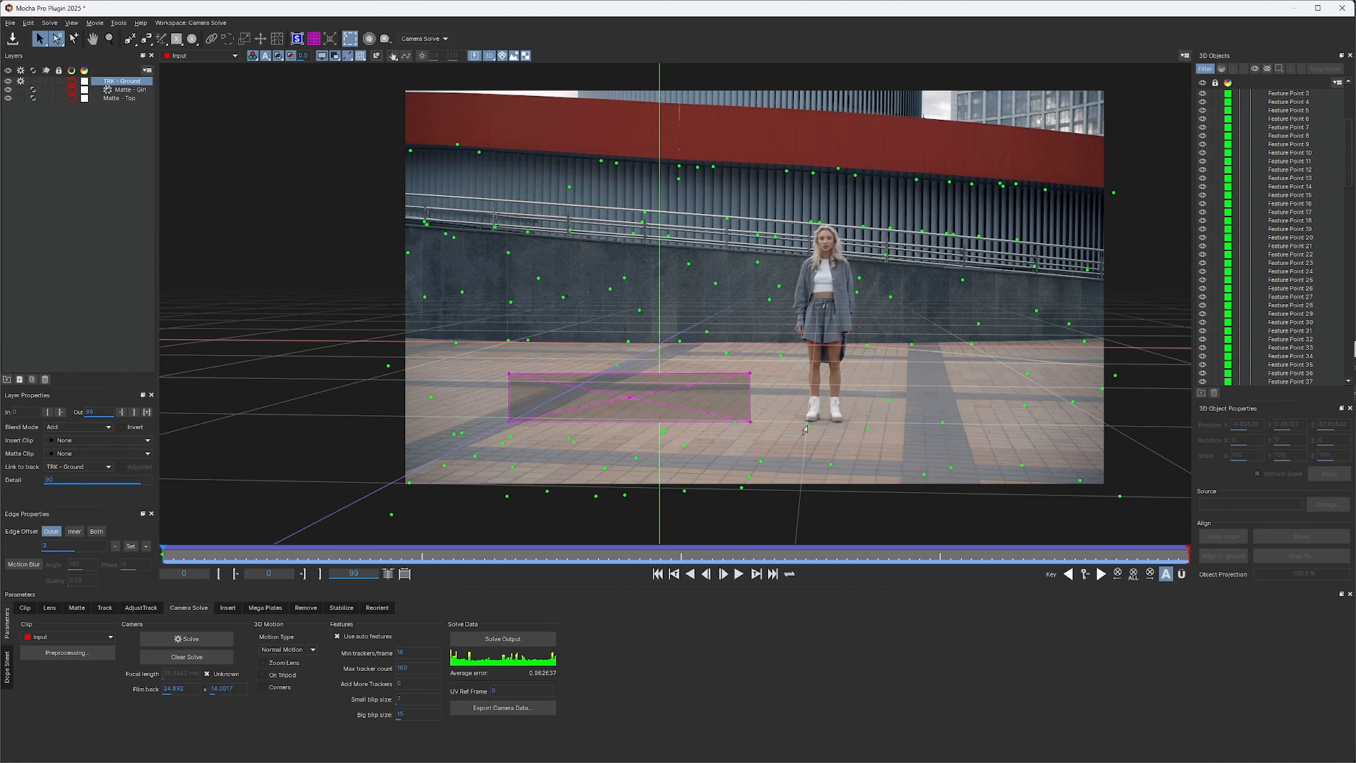
left_click(807, 427)
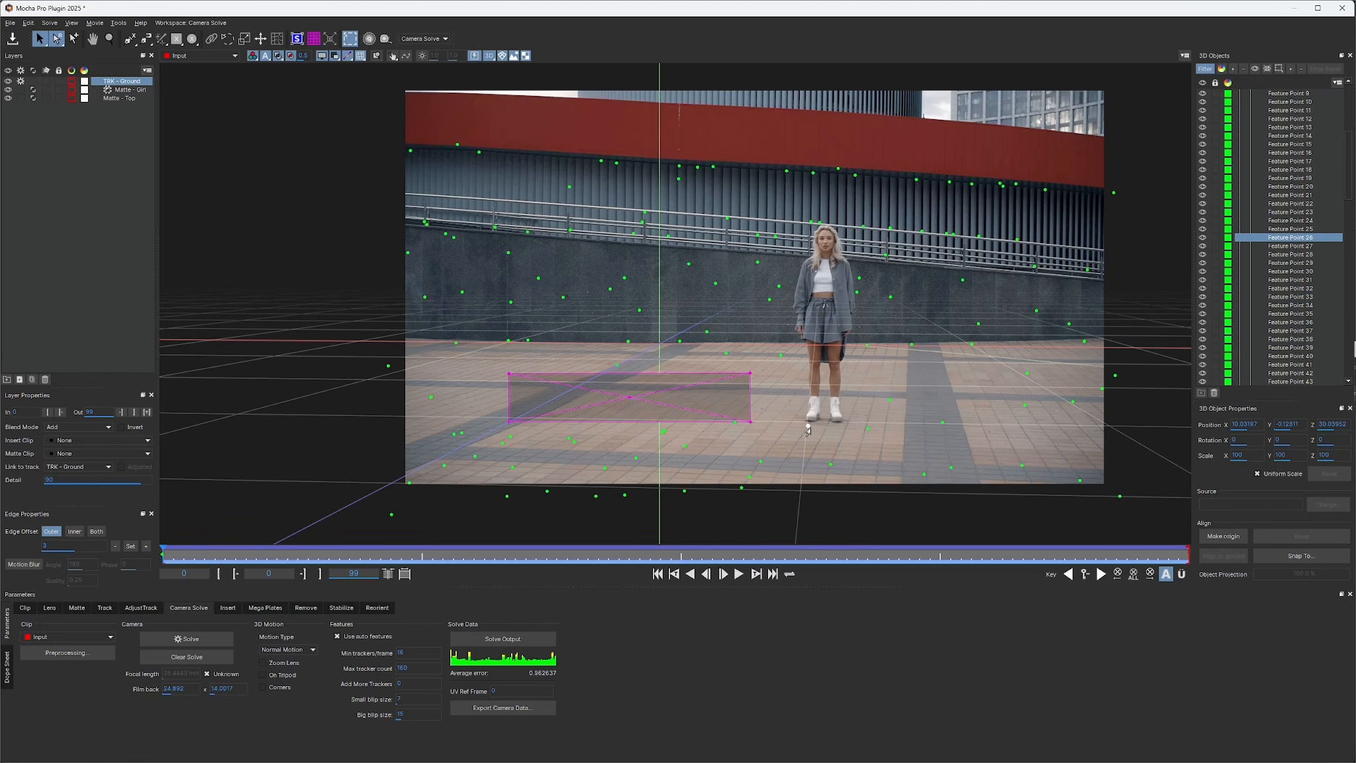
left_click(1223, 537)
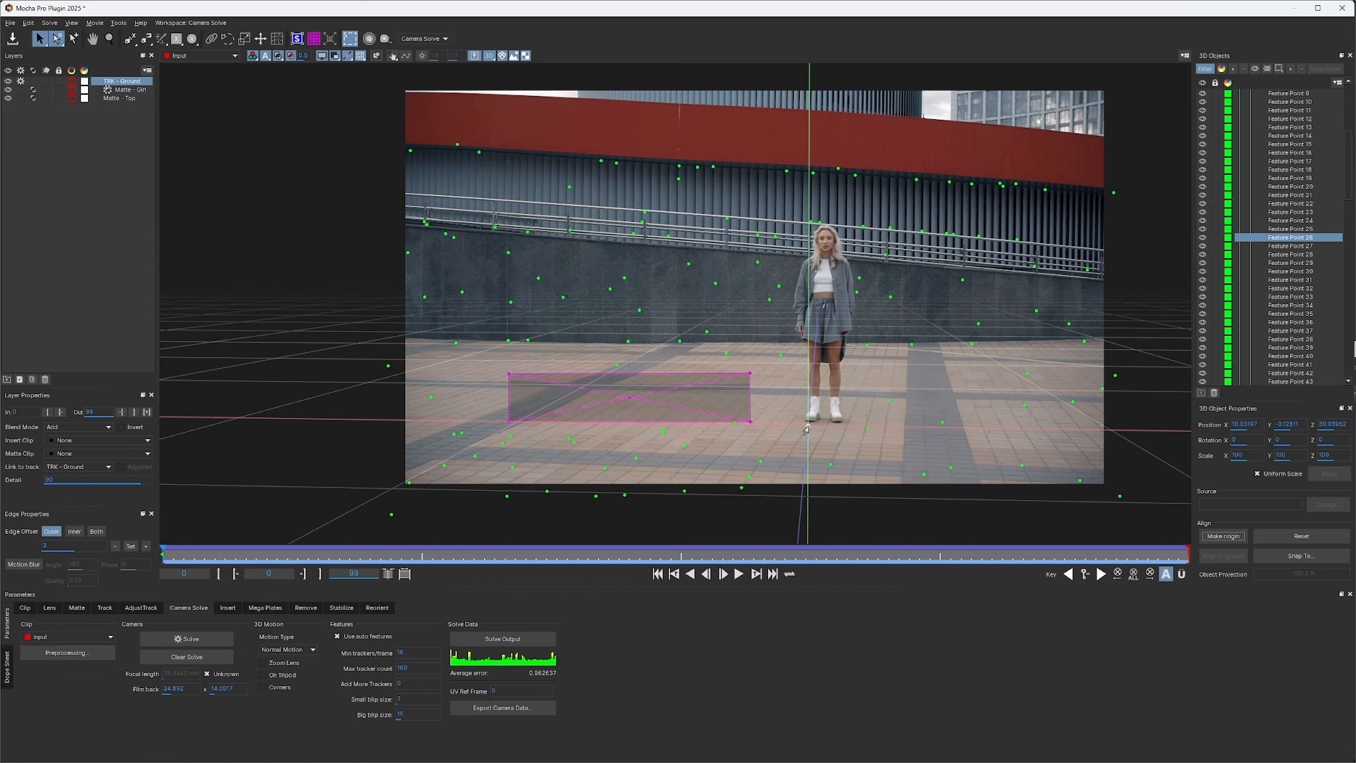
Step: Select all feature points on the pavement, recolor them light pink and deselect them
left_click_drag(291, 521, 1134, 354)
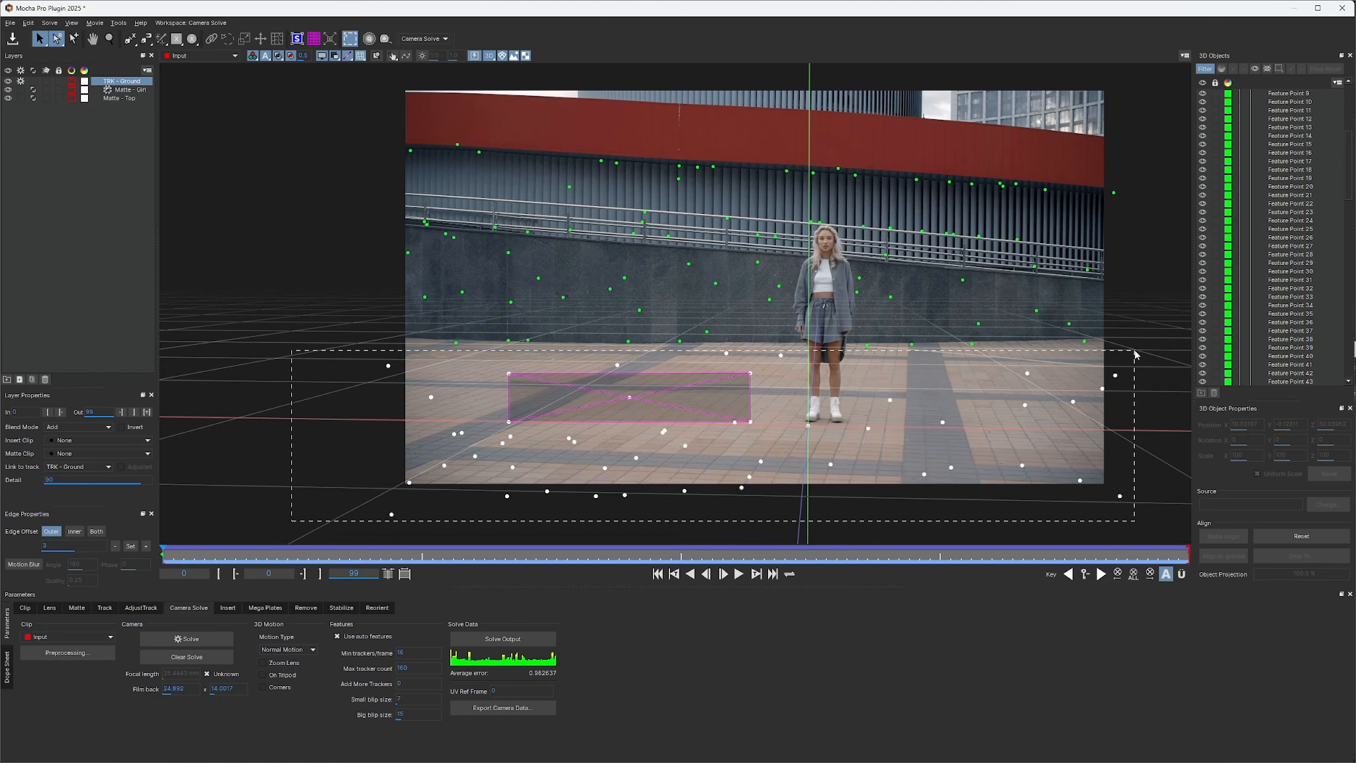
left_click_drag(1134, 354, 1135, 354)
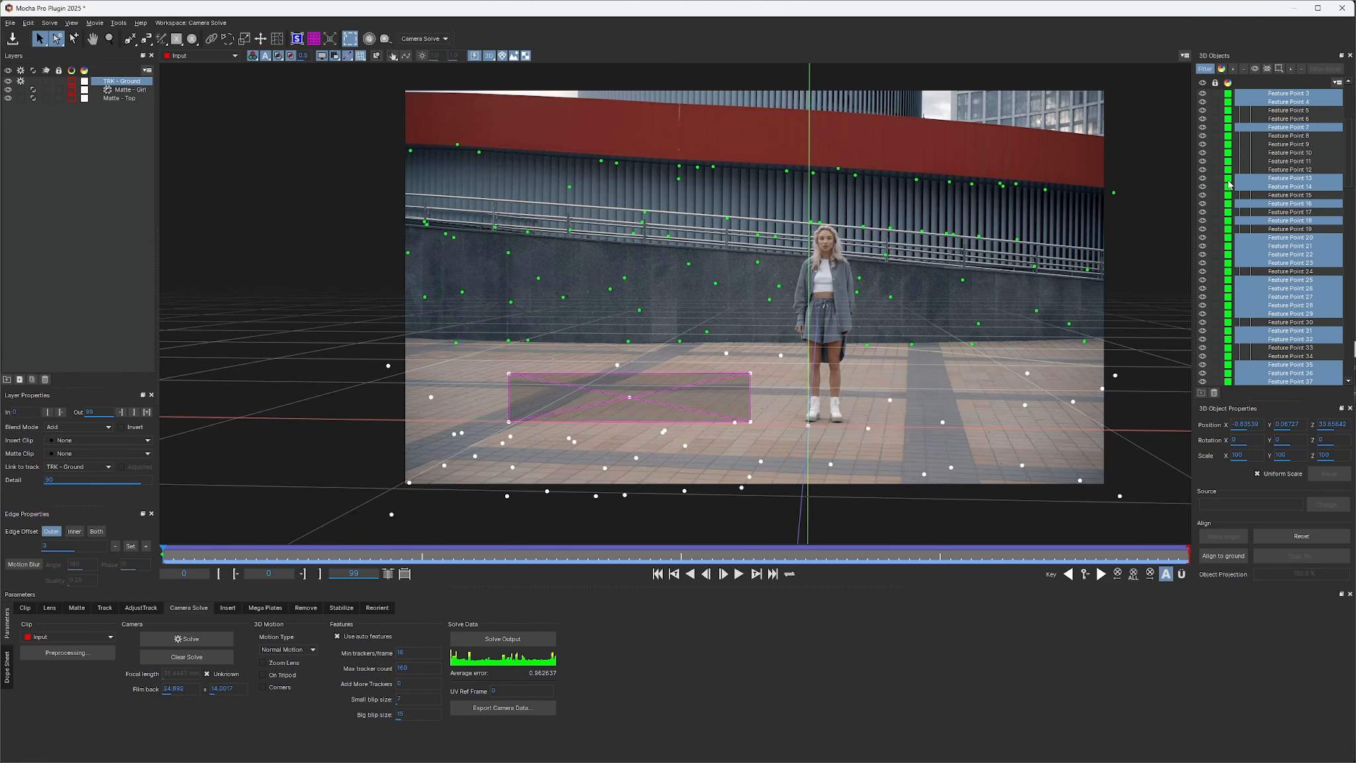
left_click(1229, 184)
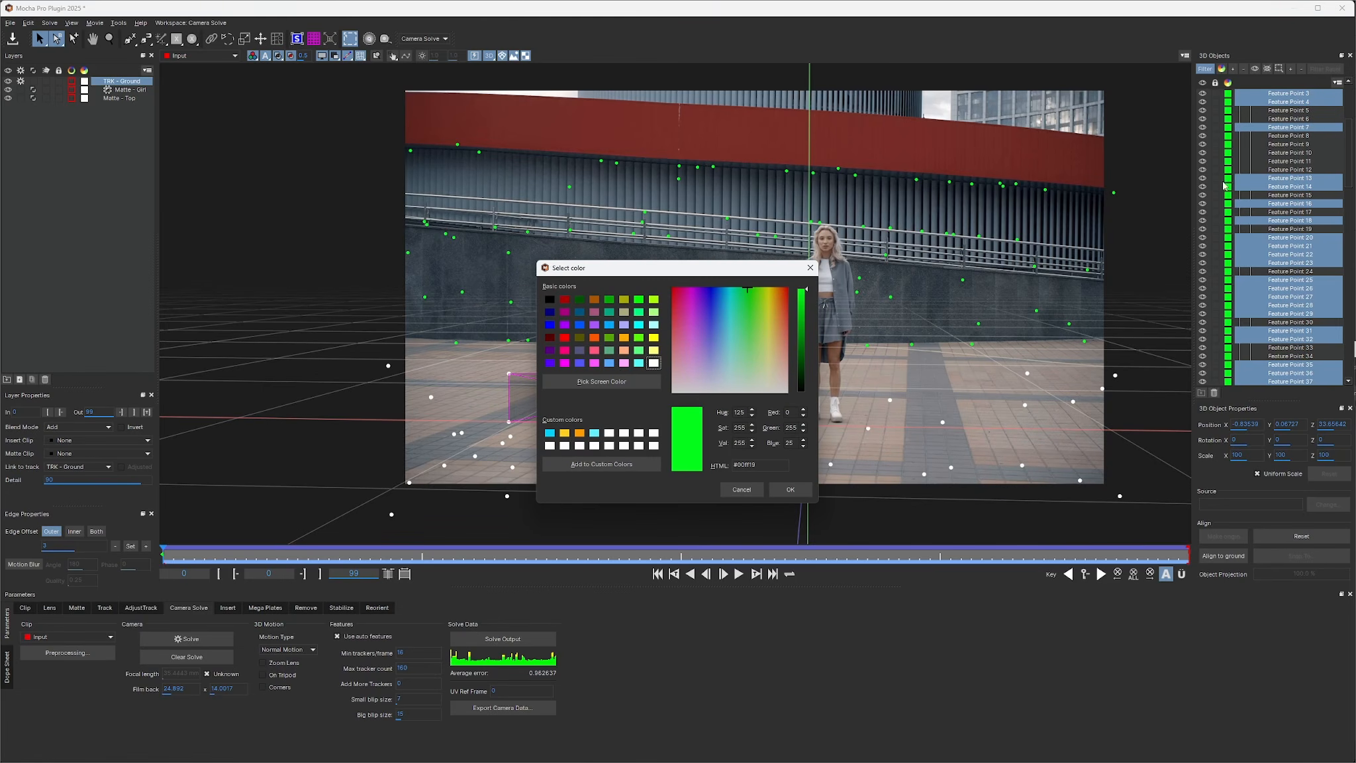
left_click(623, 363)
left_click(790, 489)
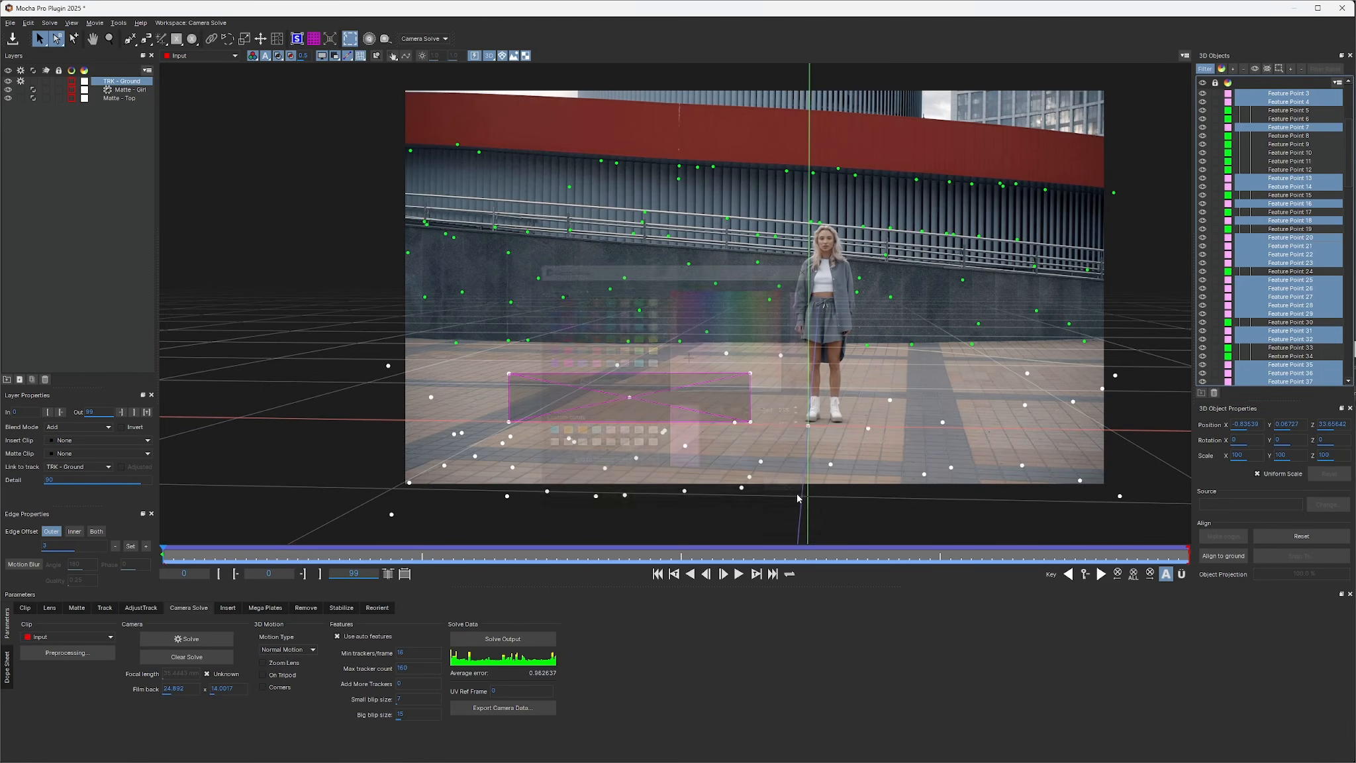
left_click(423, 344)
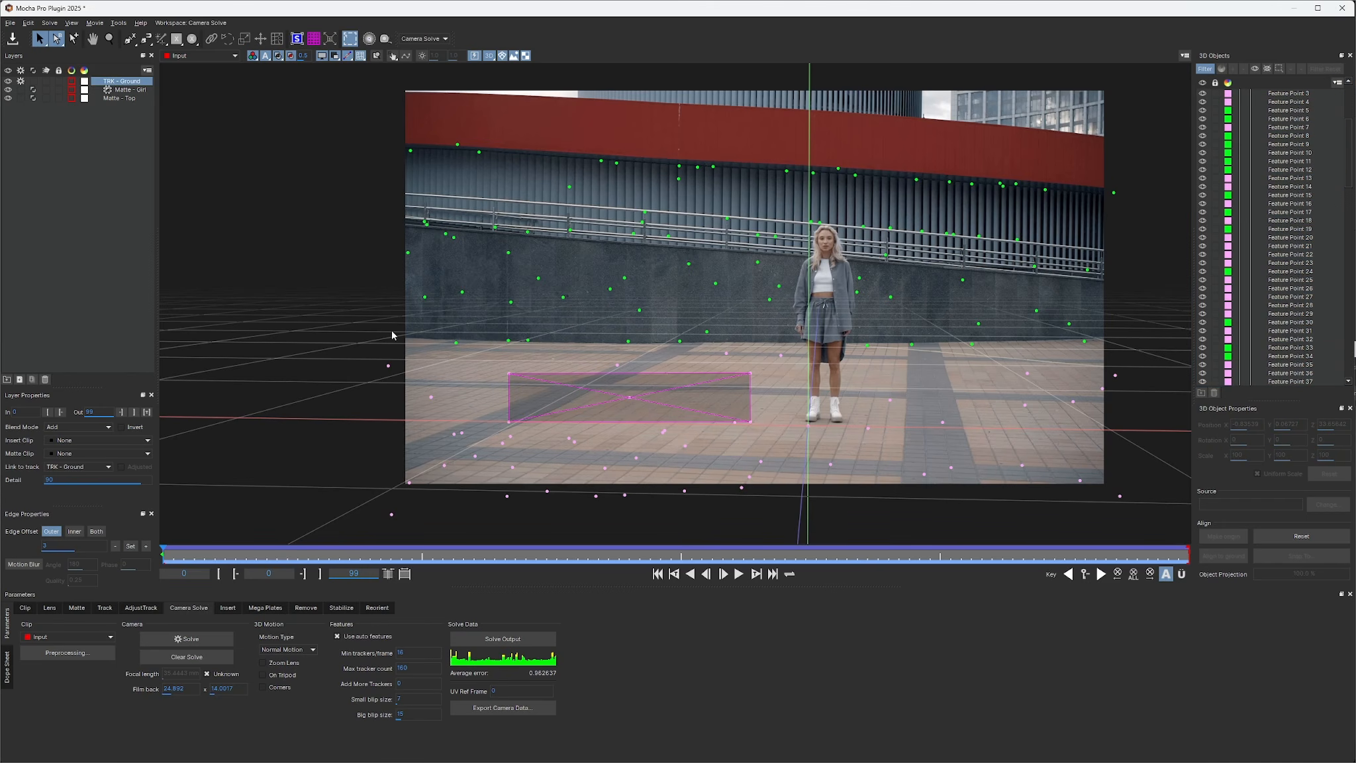
Step: Select the feature points on the wall and red band above the pavement and recolor them dark green
left_click_drag(353, 98, 1148, 337)
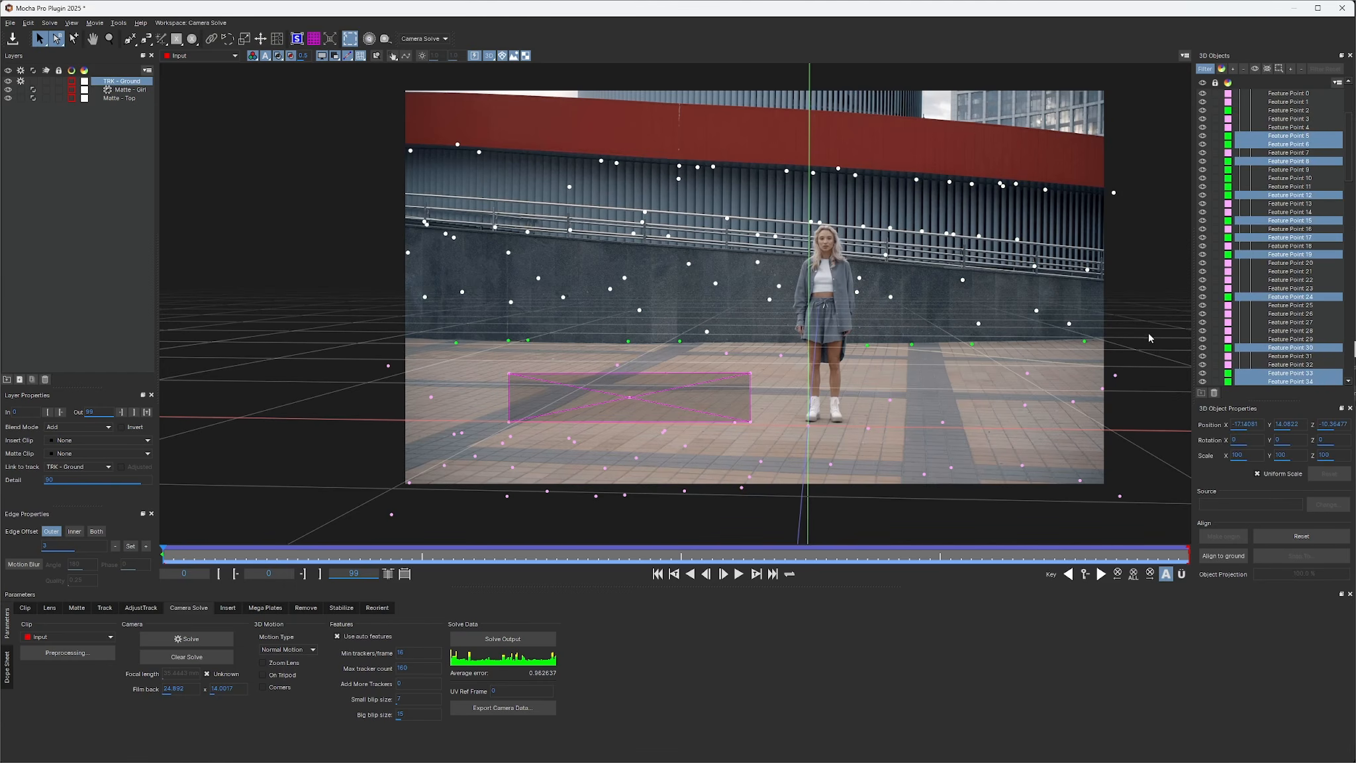
left_click(1228, 306)
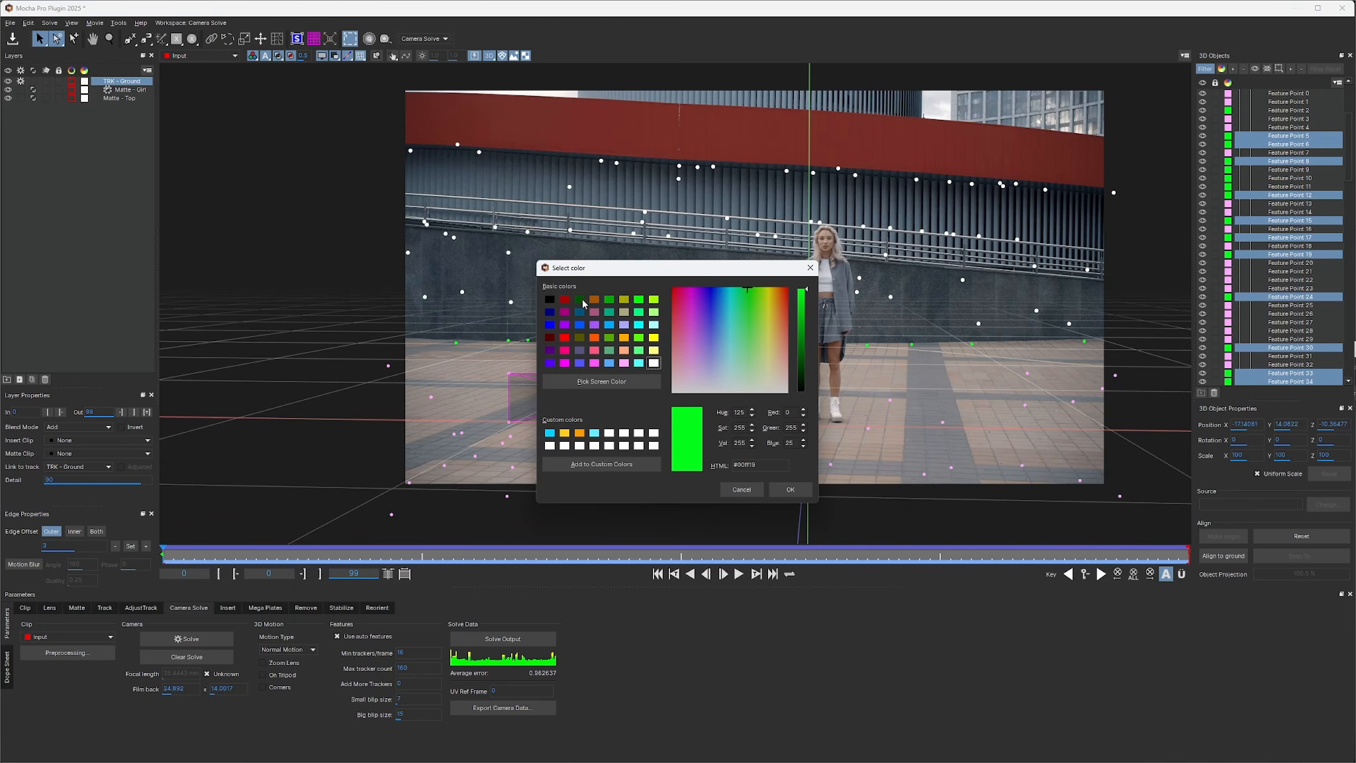
left_click(579, 299)
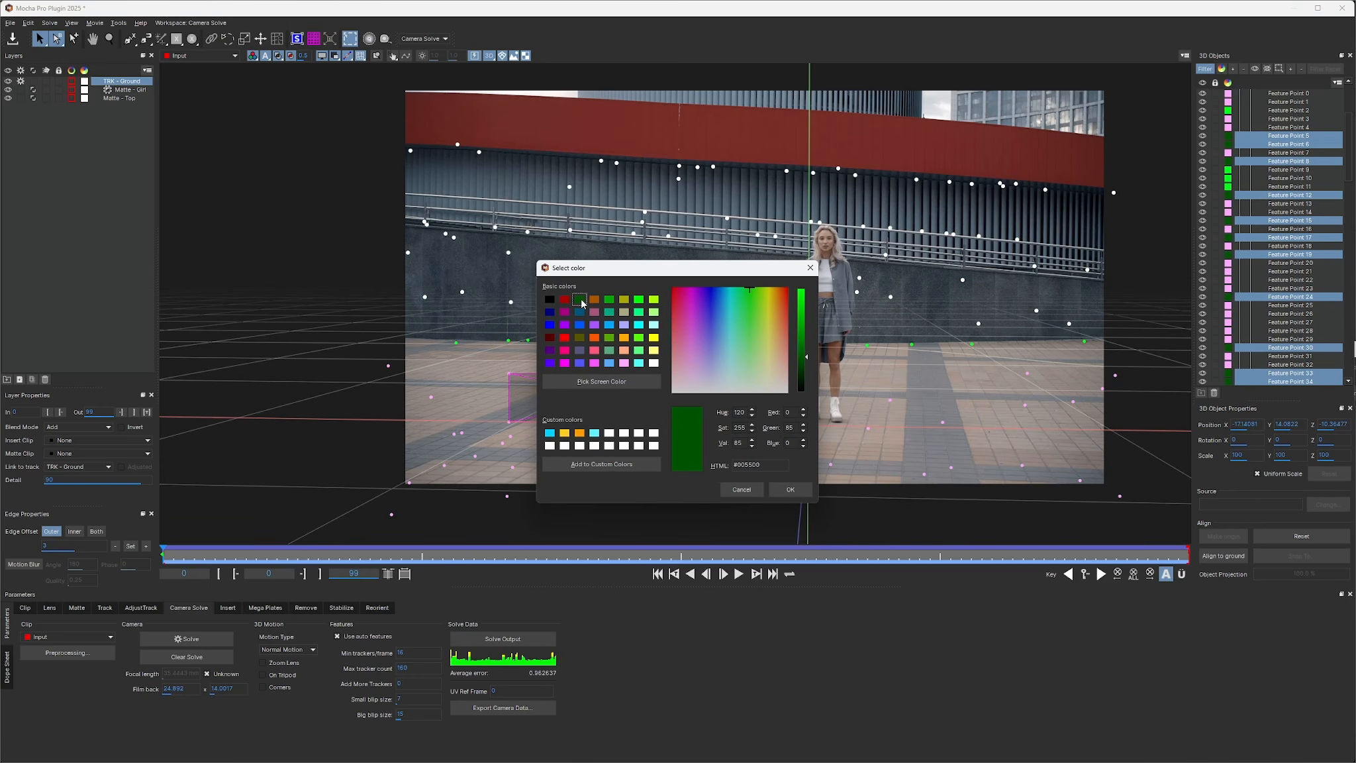
left_click(791, 490)
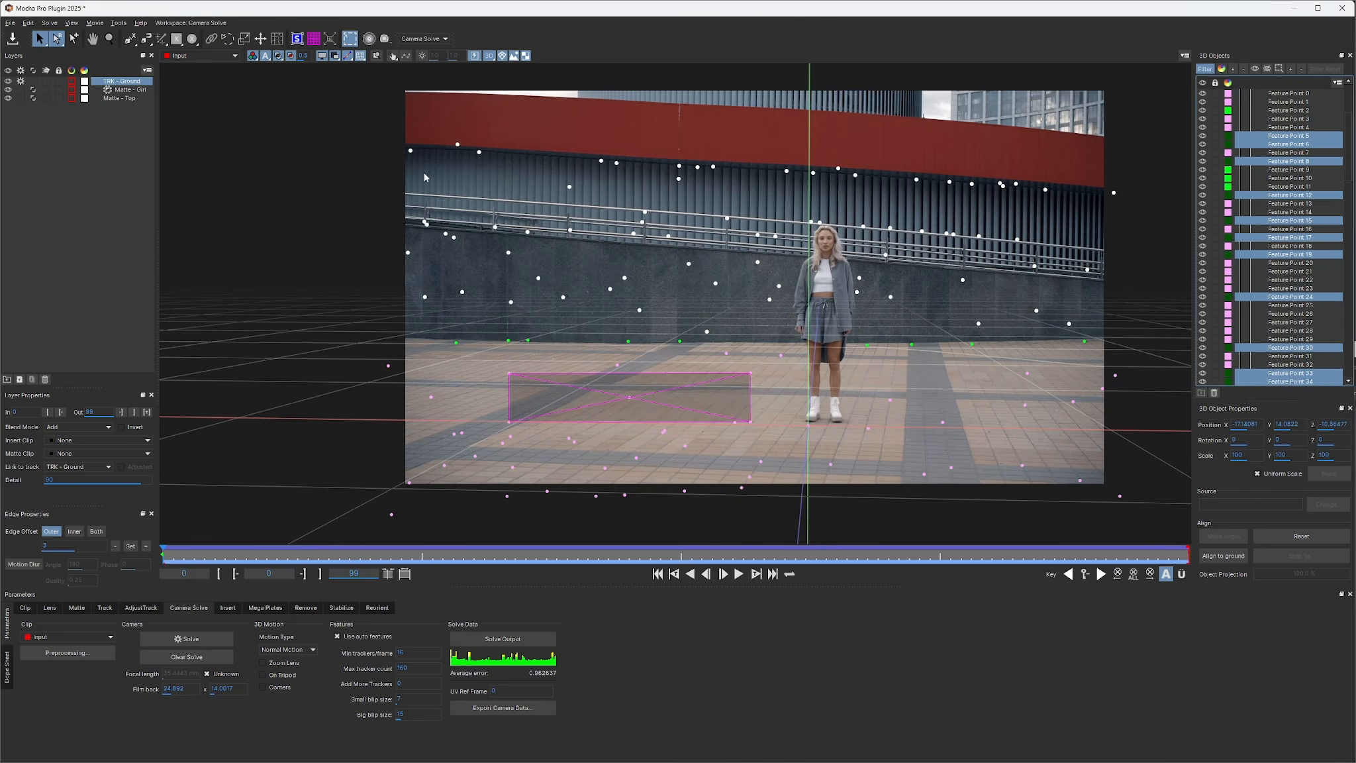
Step: Examine the solved point cloud in Perspective and Left views, checking how the pavement points lie relative to the ground plane
left_click(494, 56)
left_click(508, 80)
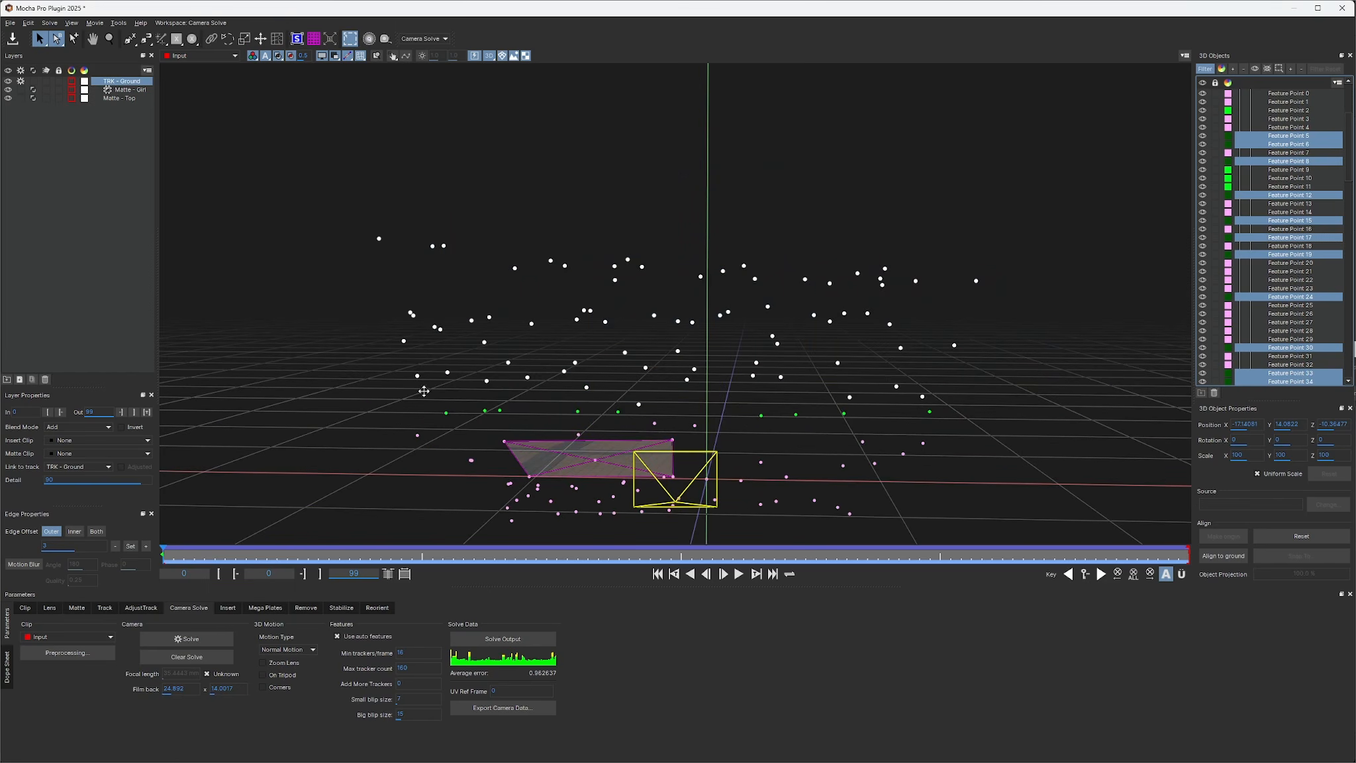
key("x")
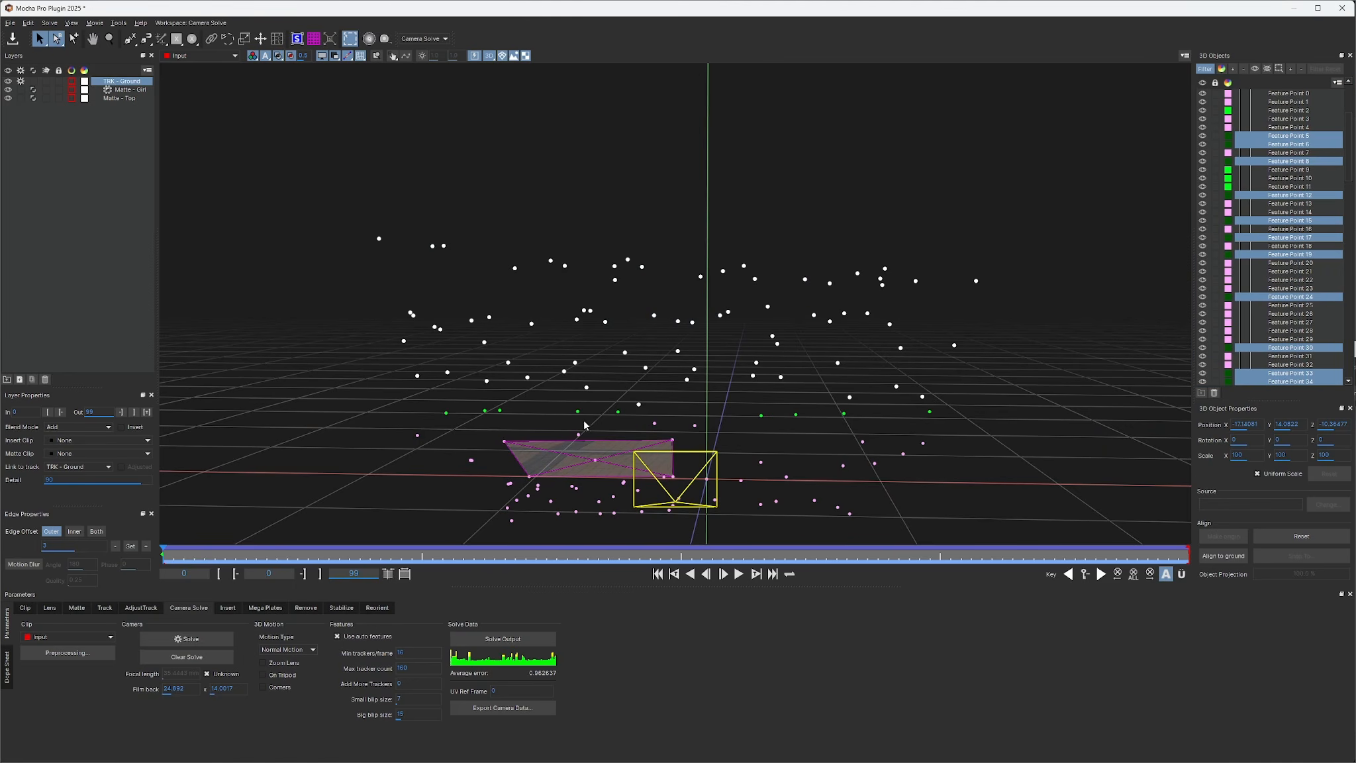
left_click_drag(581, 420, 708, 394)
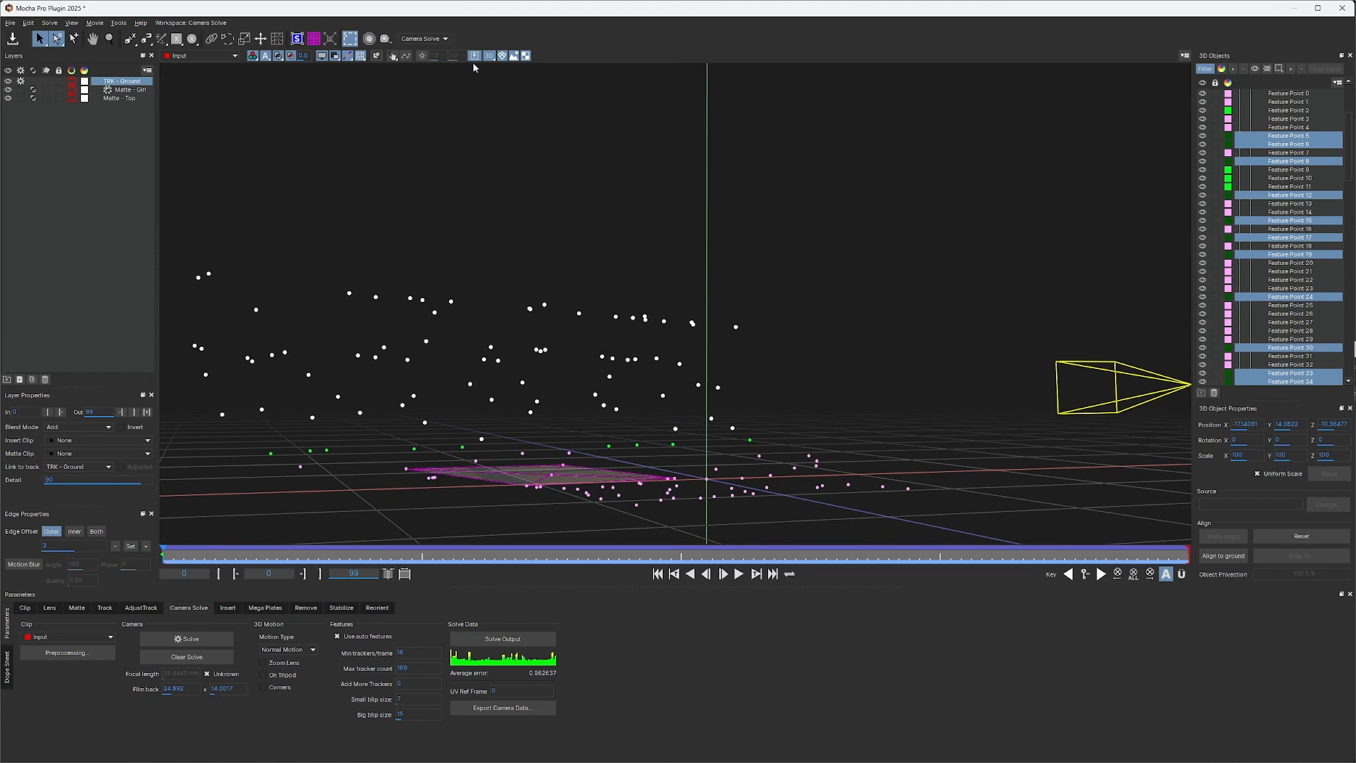
left_click(490, 57)
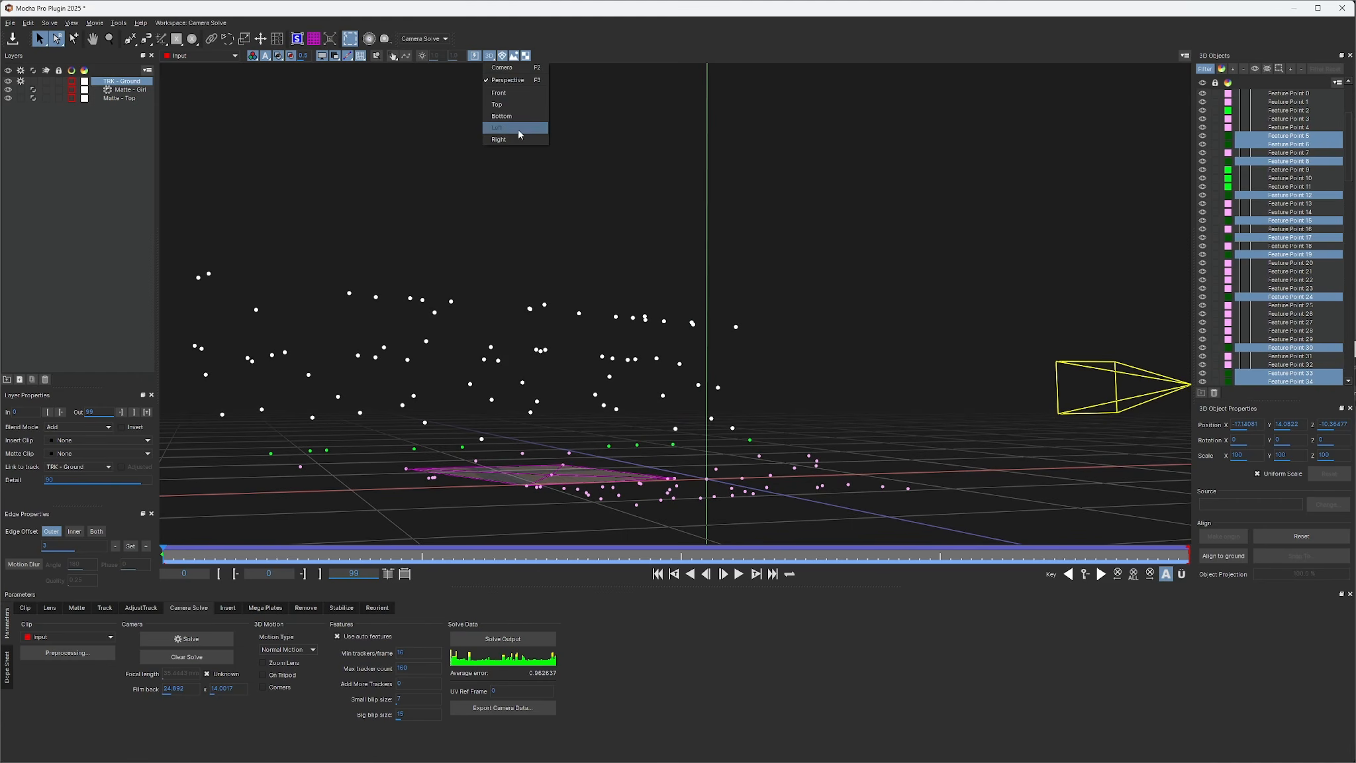
left_click(511, 127)
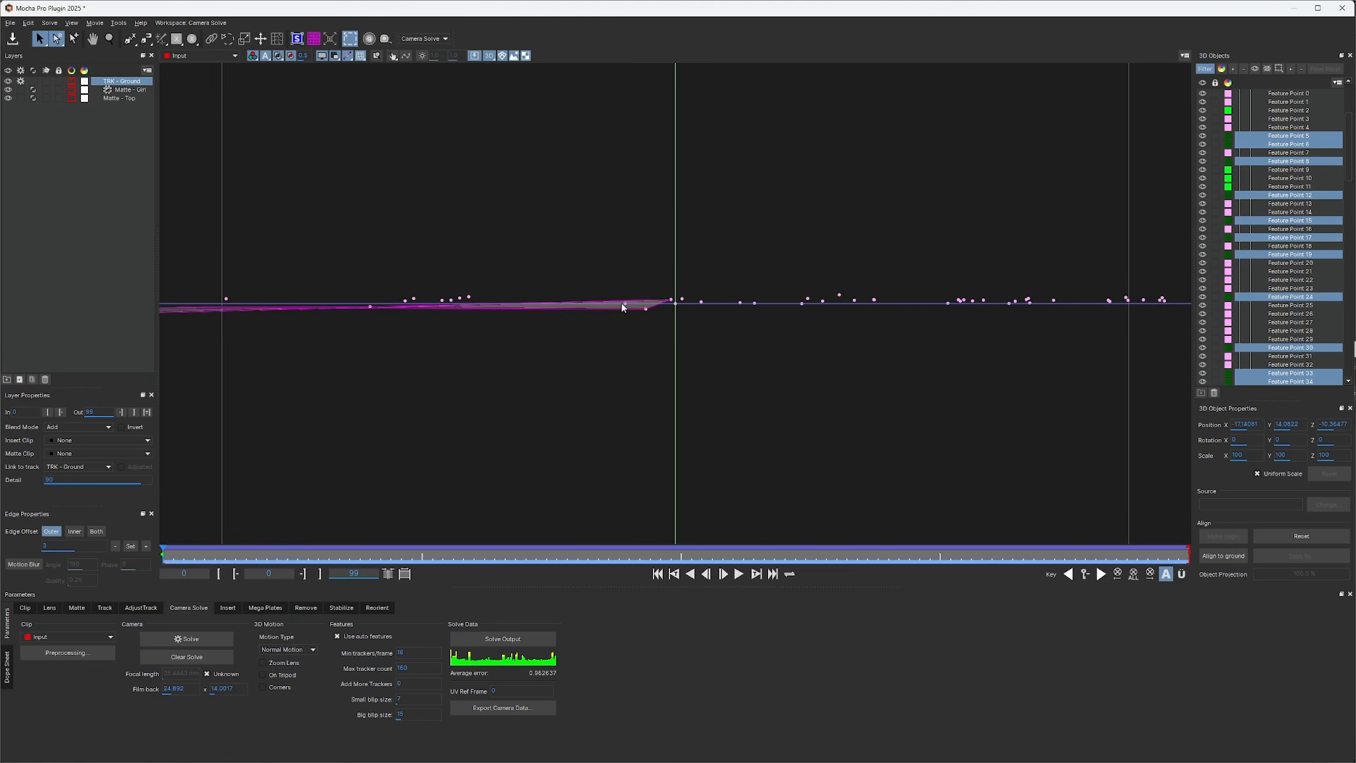
scroll(634, 333, "down", 5)
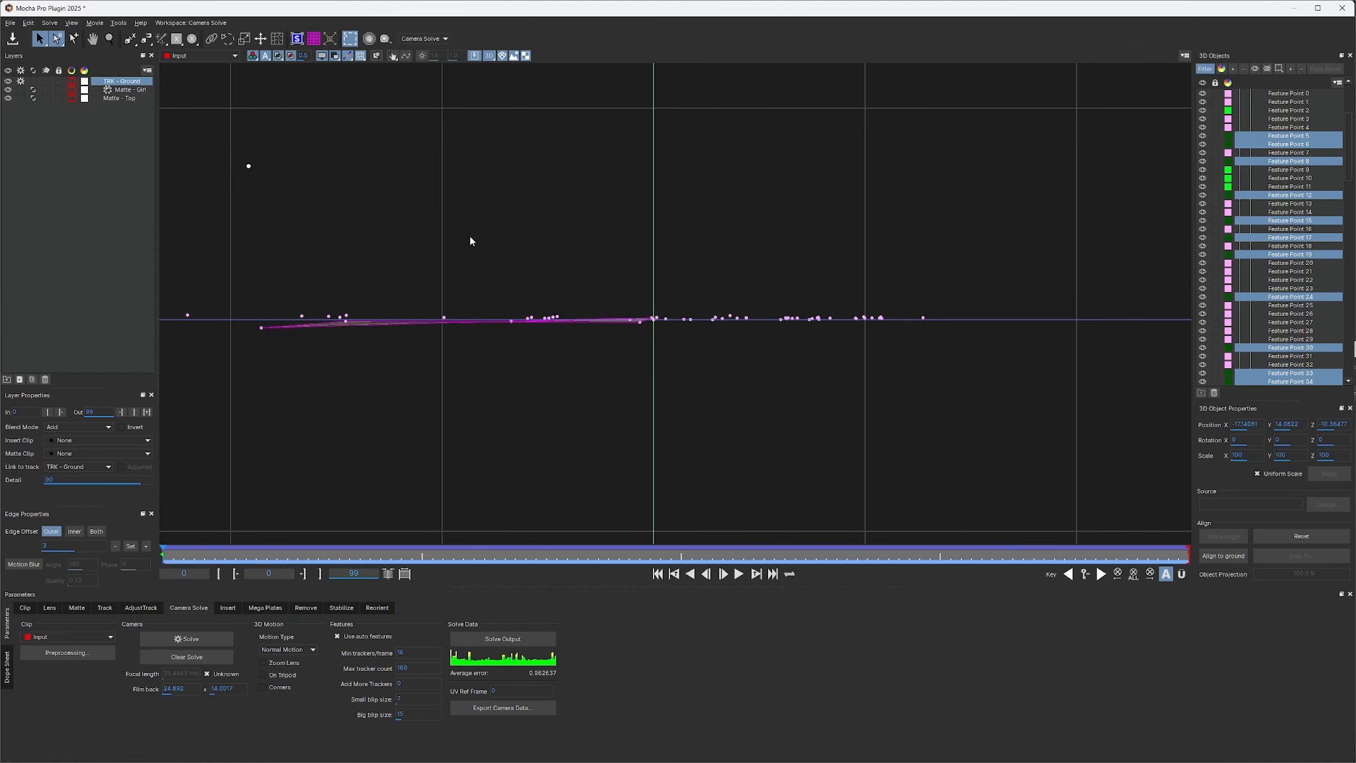
key("x")
left_click_drag(471, 240, 745, 252)
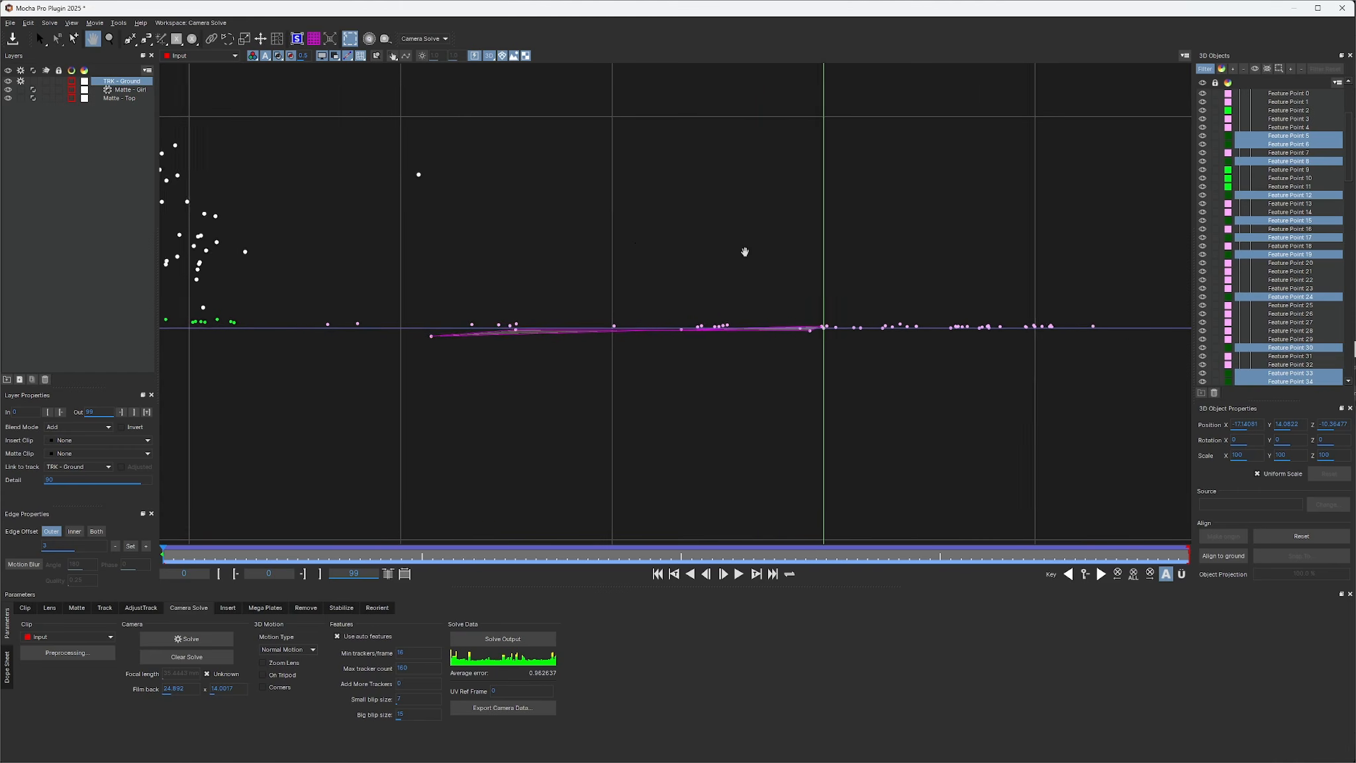
scroll(762, 255, "up", 3)
key("s")
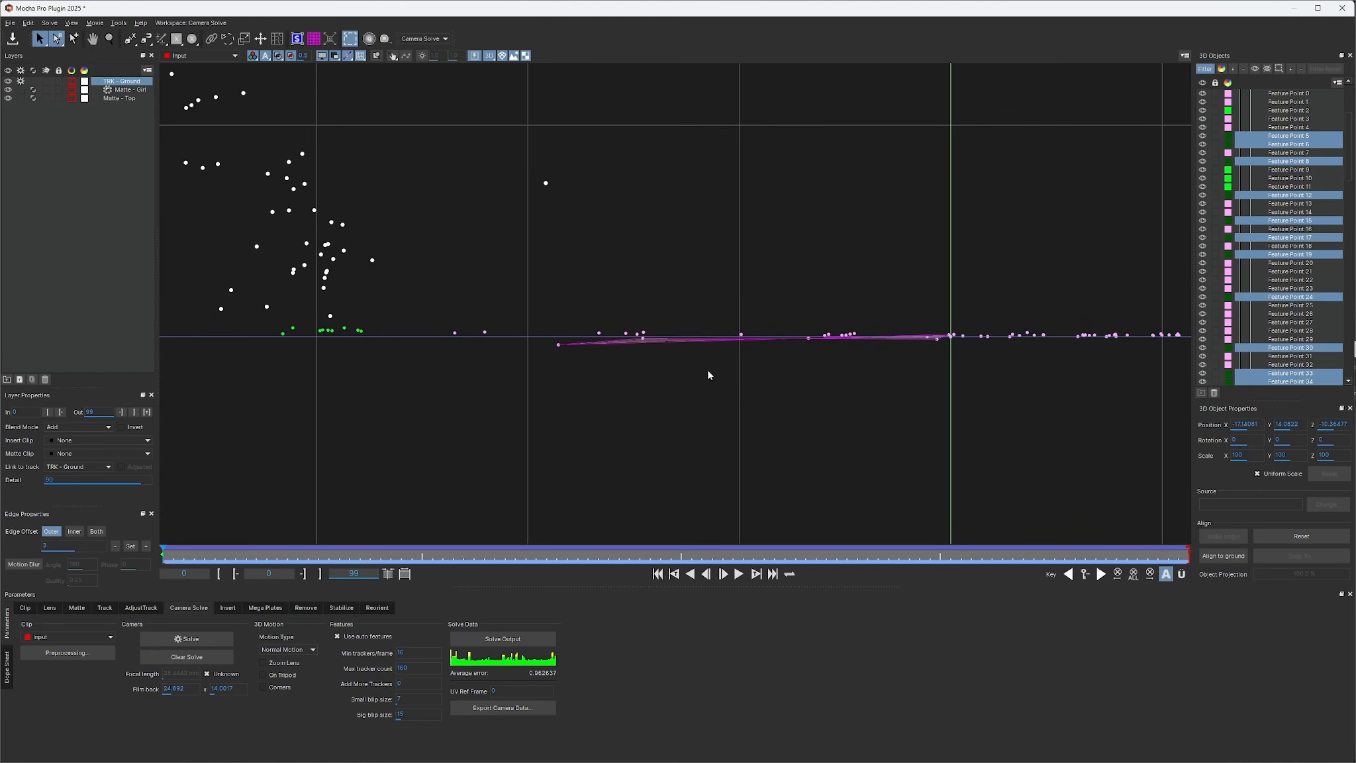
key("x")
left_click_drag(793, 282, 705, 288)
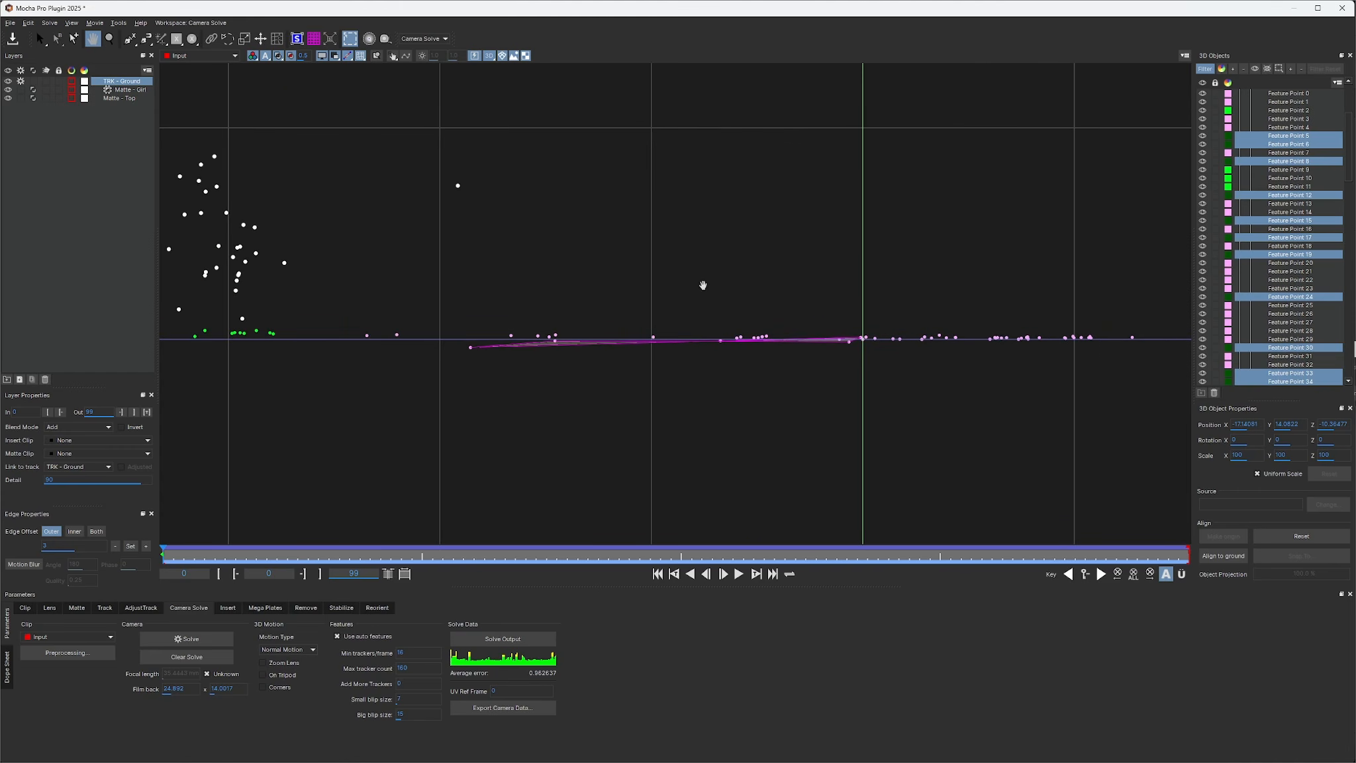
key("s")
Step: Hide the TRK - Ground layer's surface among the 3D objects
scroll(1302, 167, "up", 5)
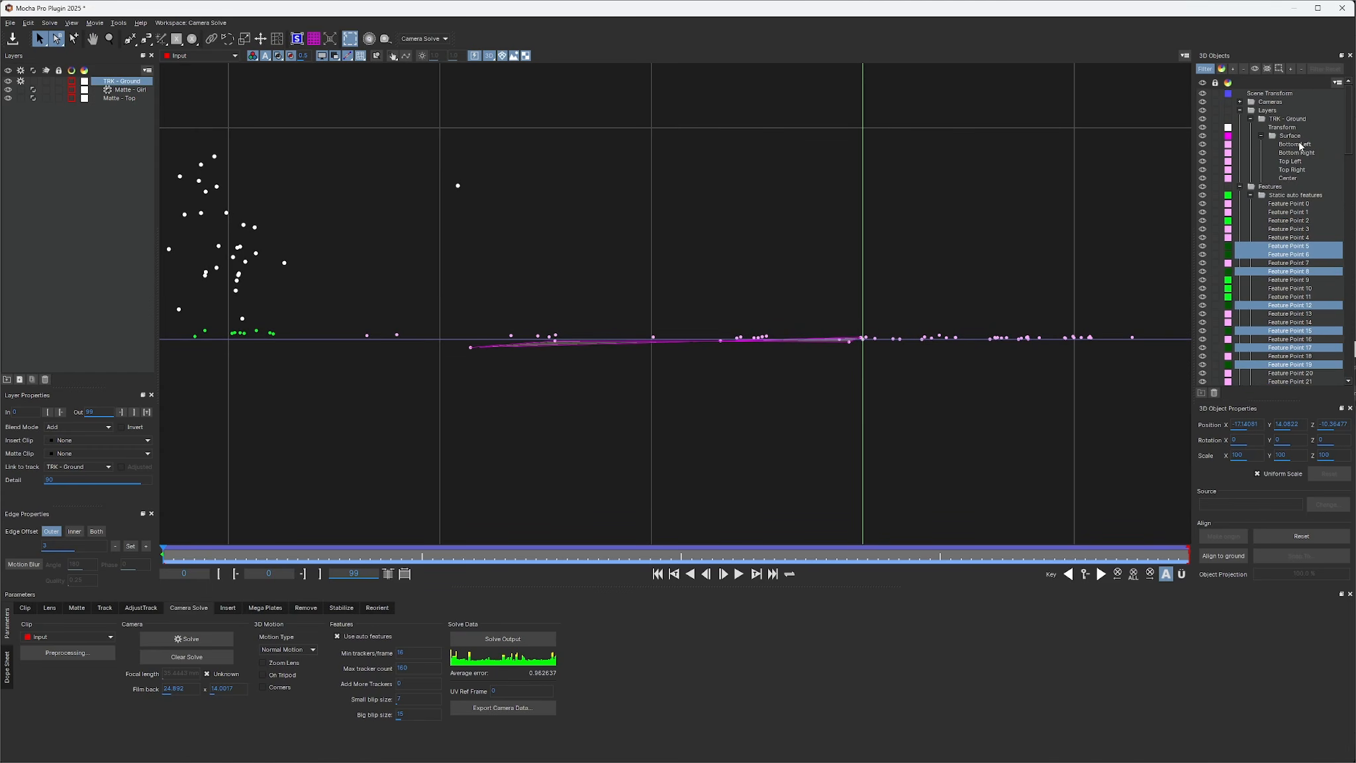
left_click(1279, 119)
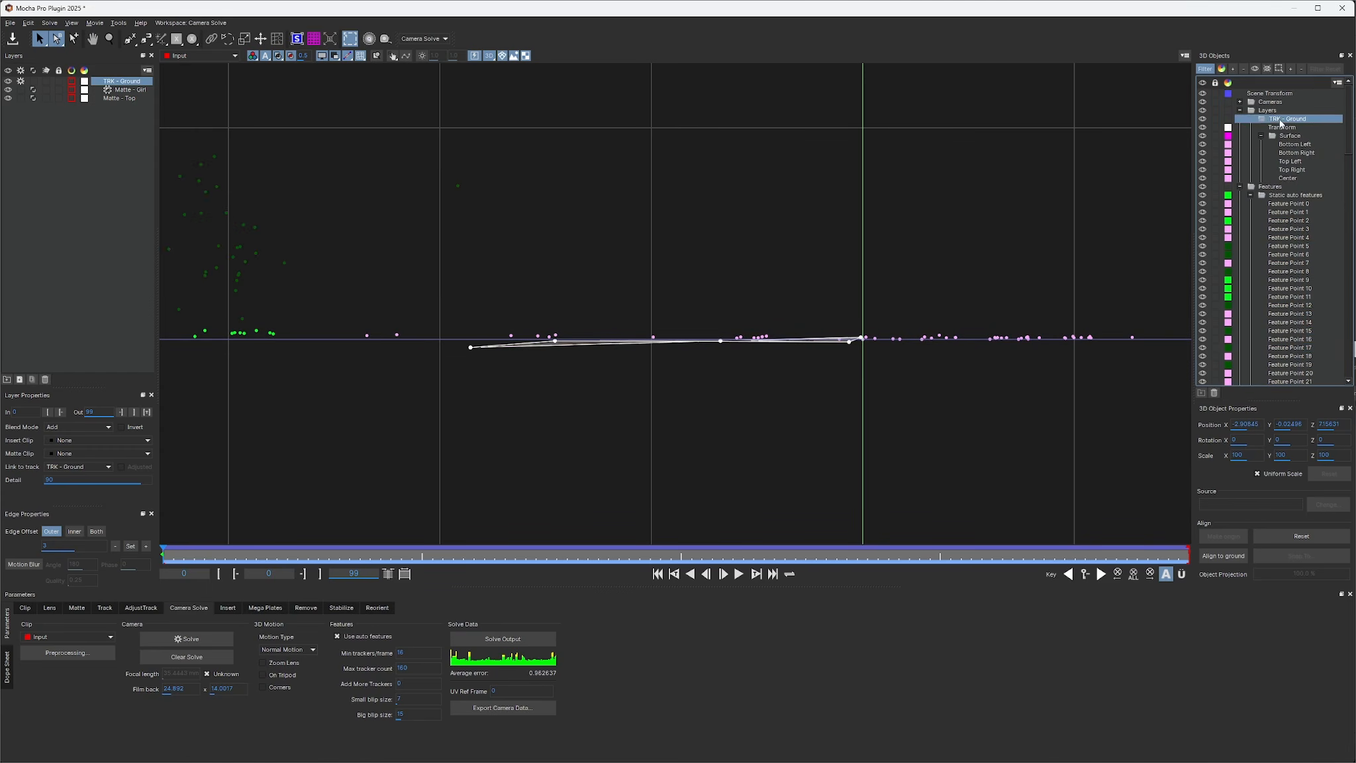
left_click(1203, 118)
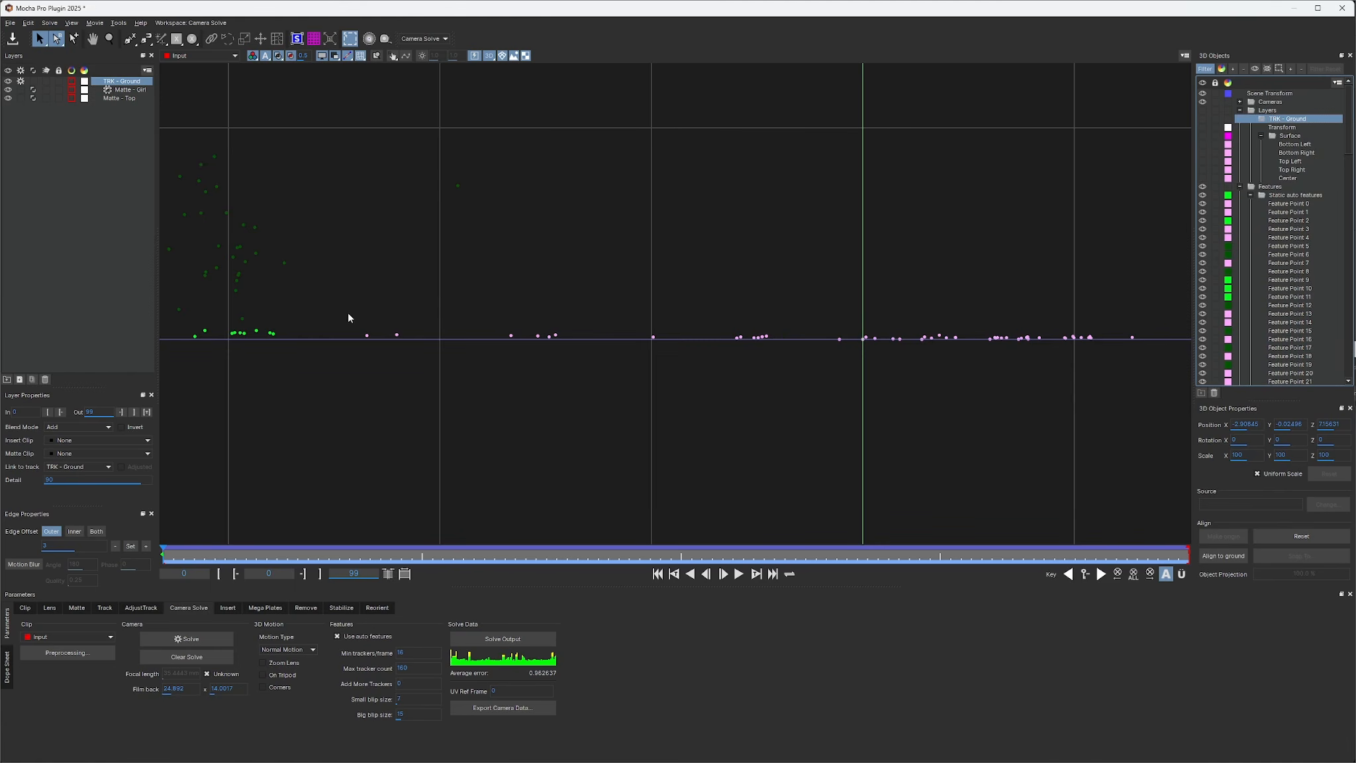
Step: Select all light pink pavement feature points in the Left view and set their Y position to 0
left_click_drag(331, 309, 1201, 388)
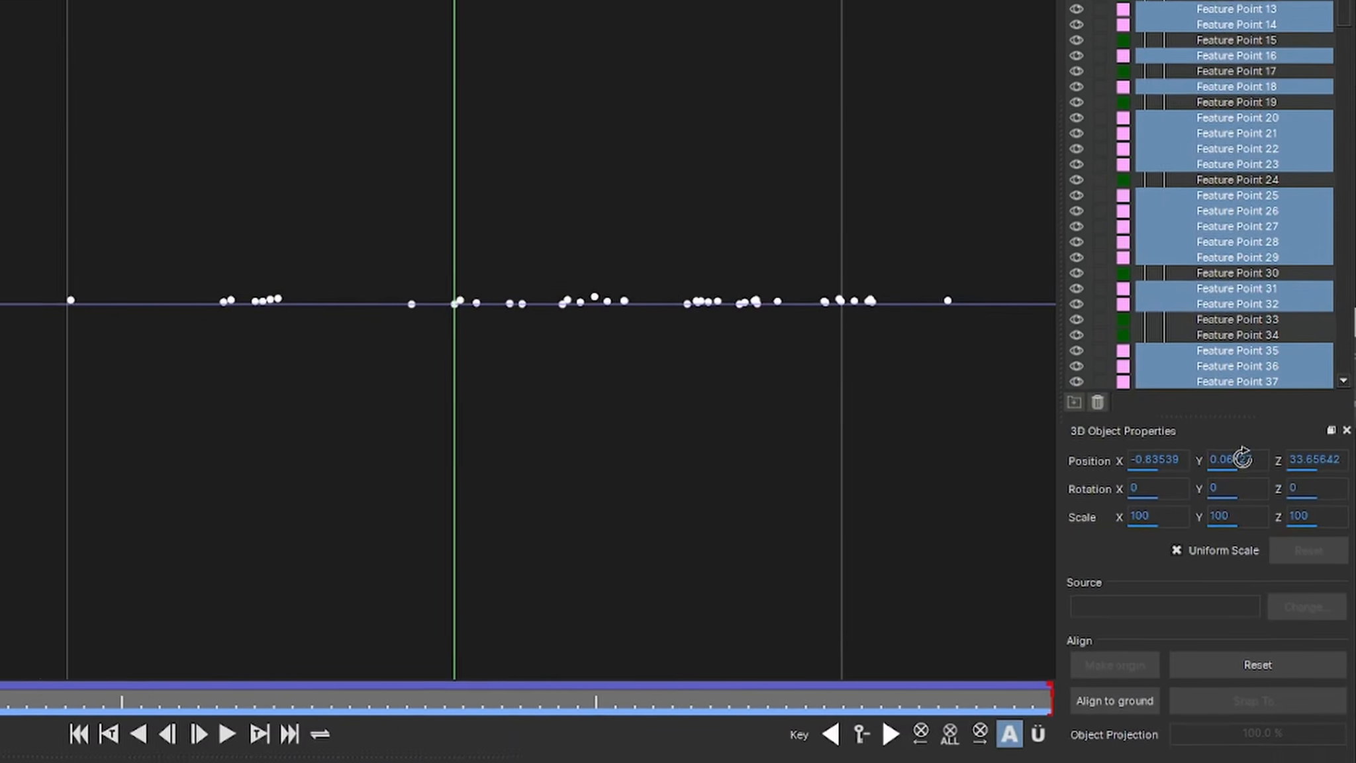
double_click(1290, 424)
type("0")
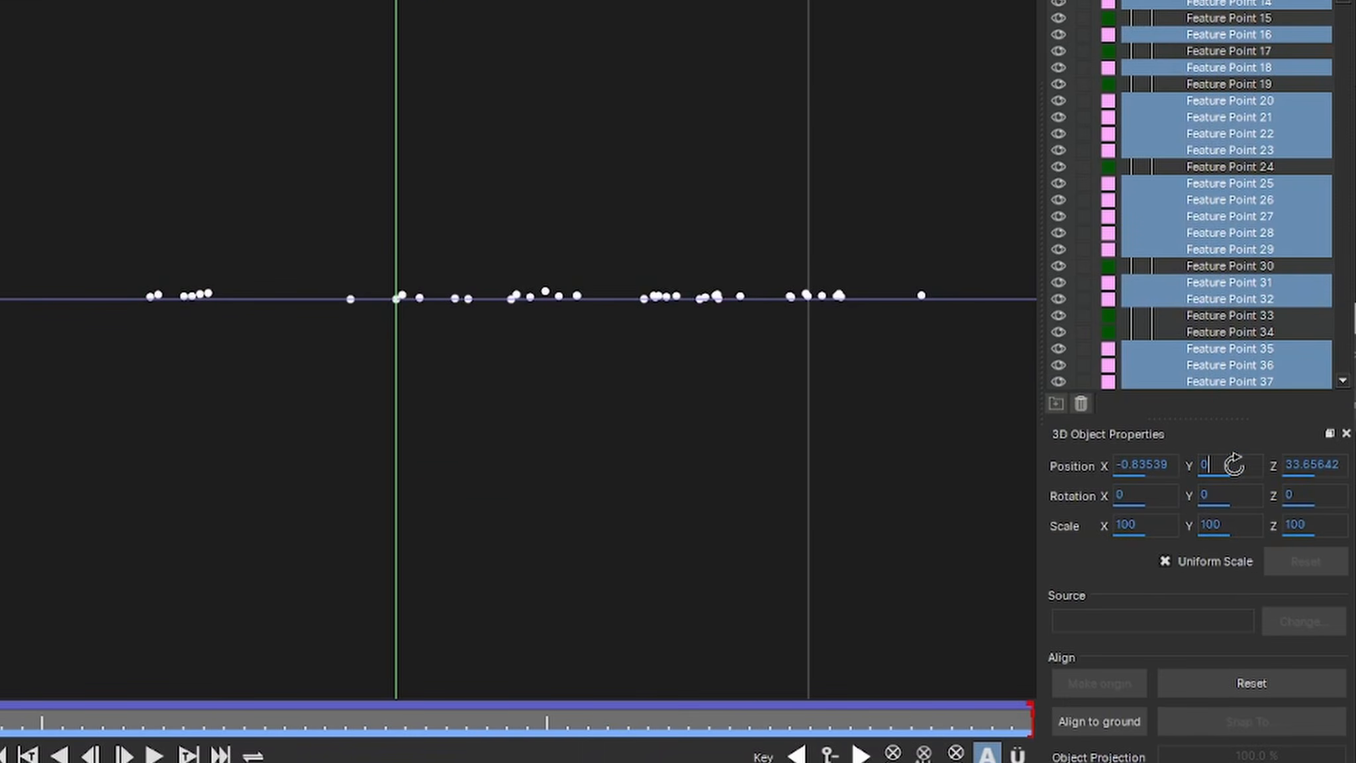
key("Return")
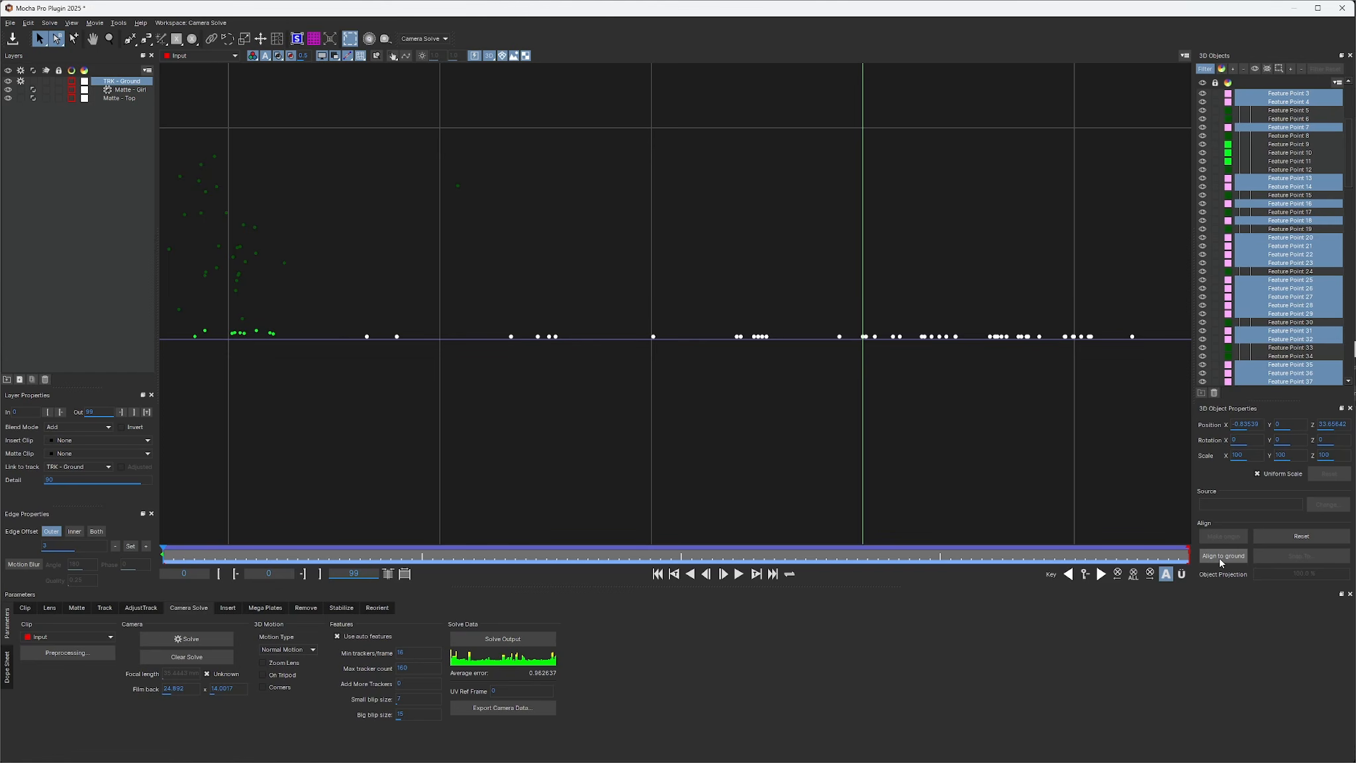
Step: In the Camera view, rotate the Scene Transform about Y to about 5.2 to match the paving lines, and scrub the shot to check it
left_click(502, 57)
left_click(502, 69)
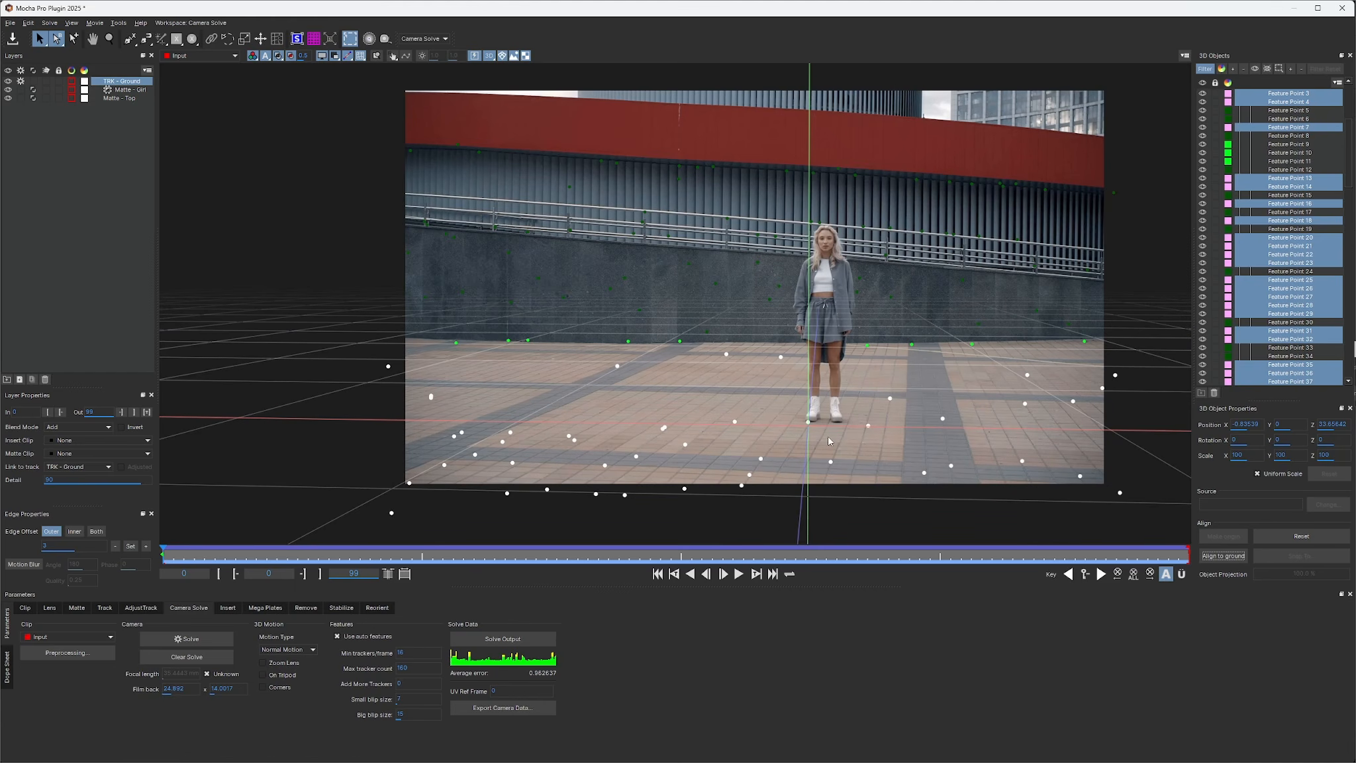
left_click(883, 494)
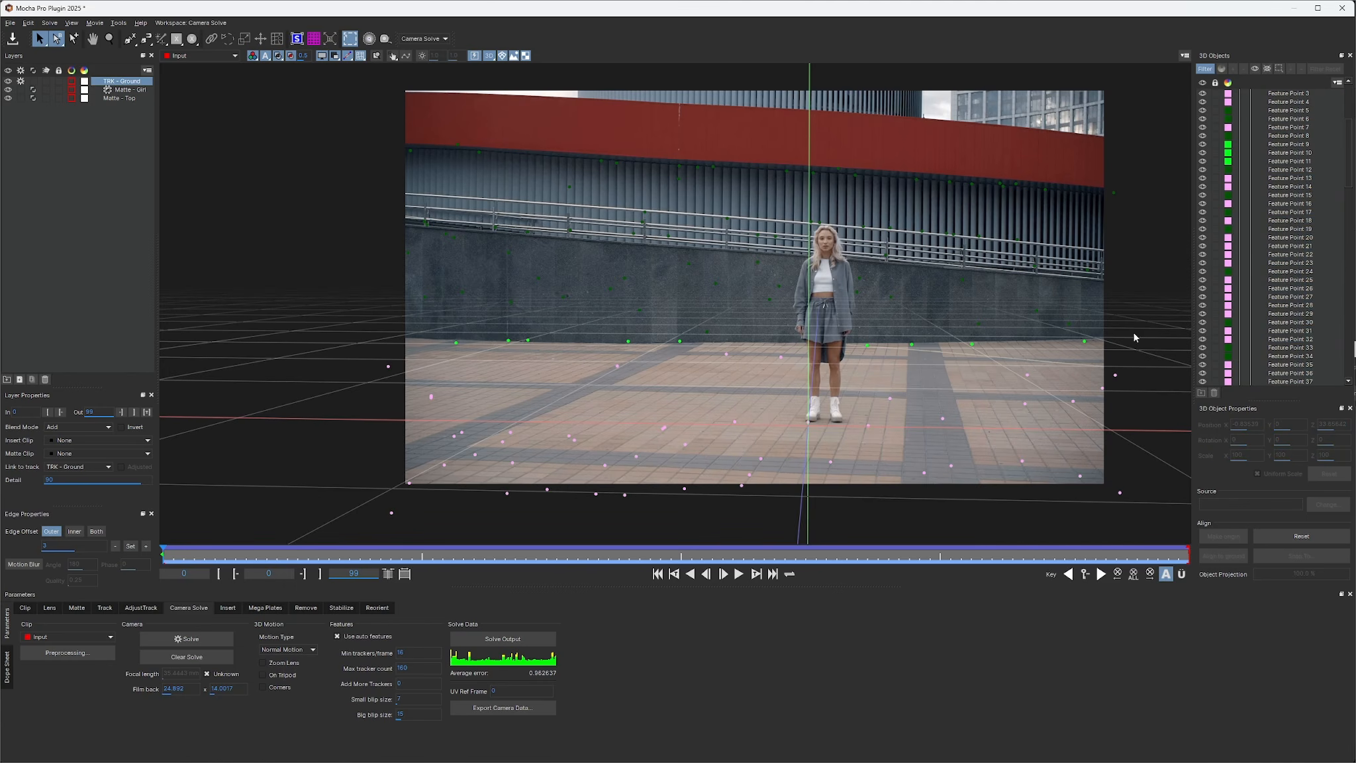
scroll(1302, 180, "up", 5)
left_click(1271, 96)
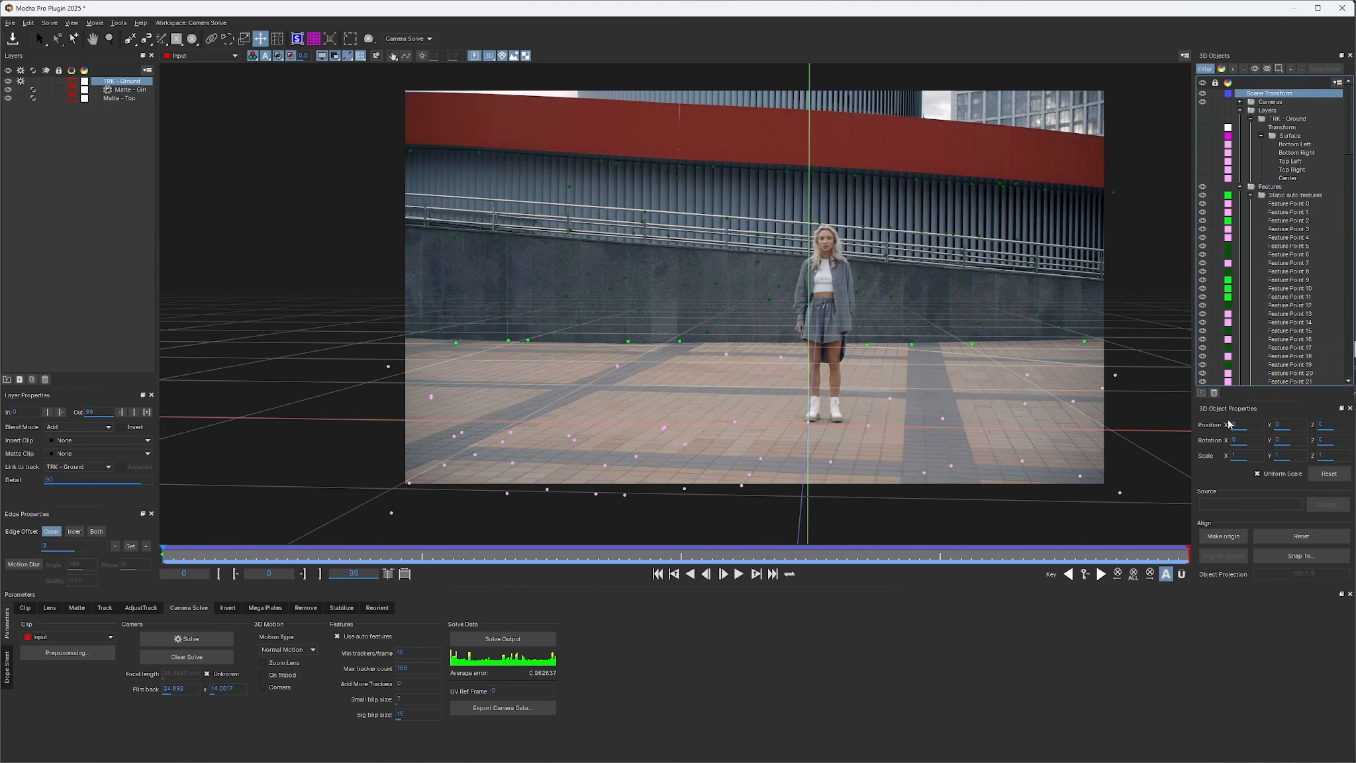
left_click_drag(1283, 441, 1278, 412)
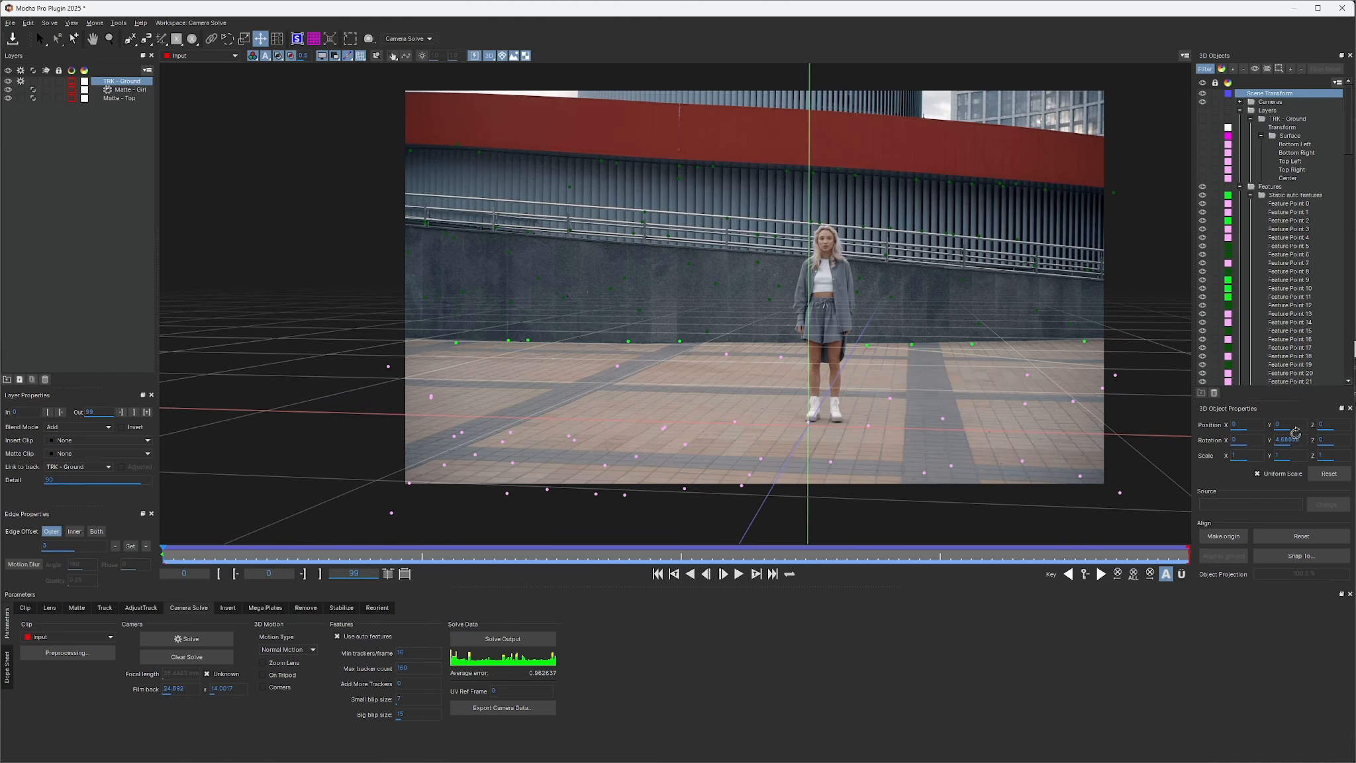
left_click_drag(1296, 430, 1296, 431)
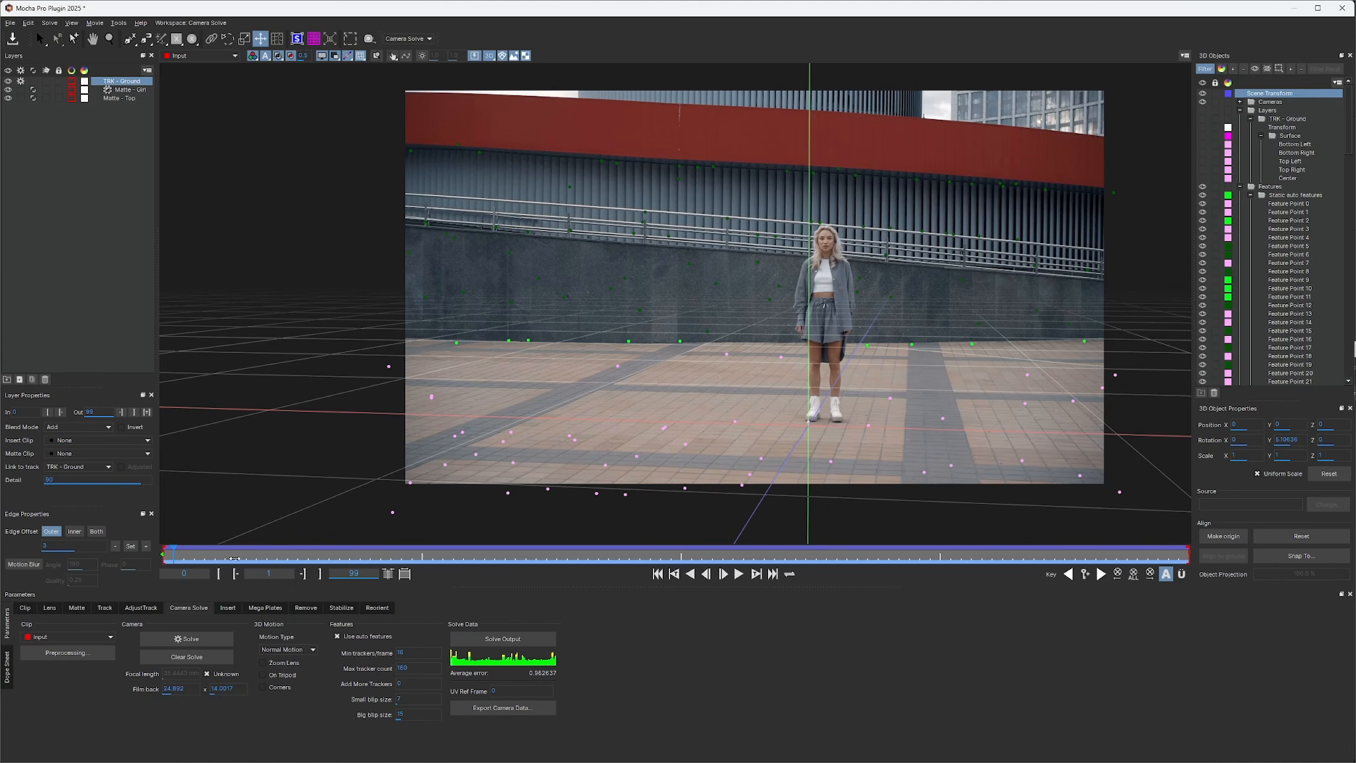
left_click_drag(166, 557, 792, 571)
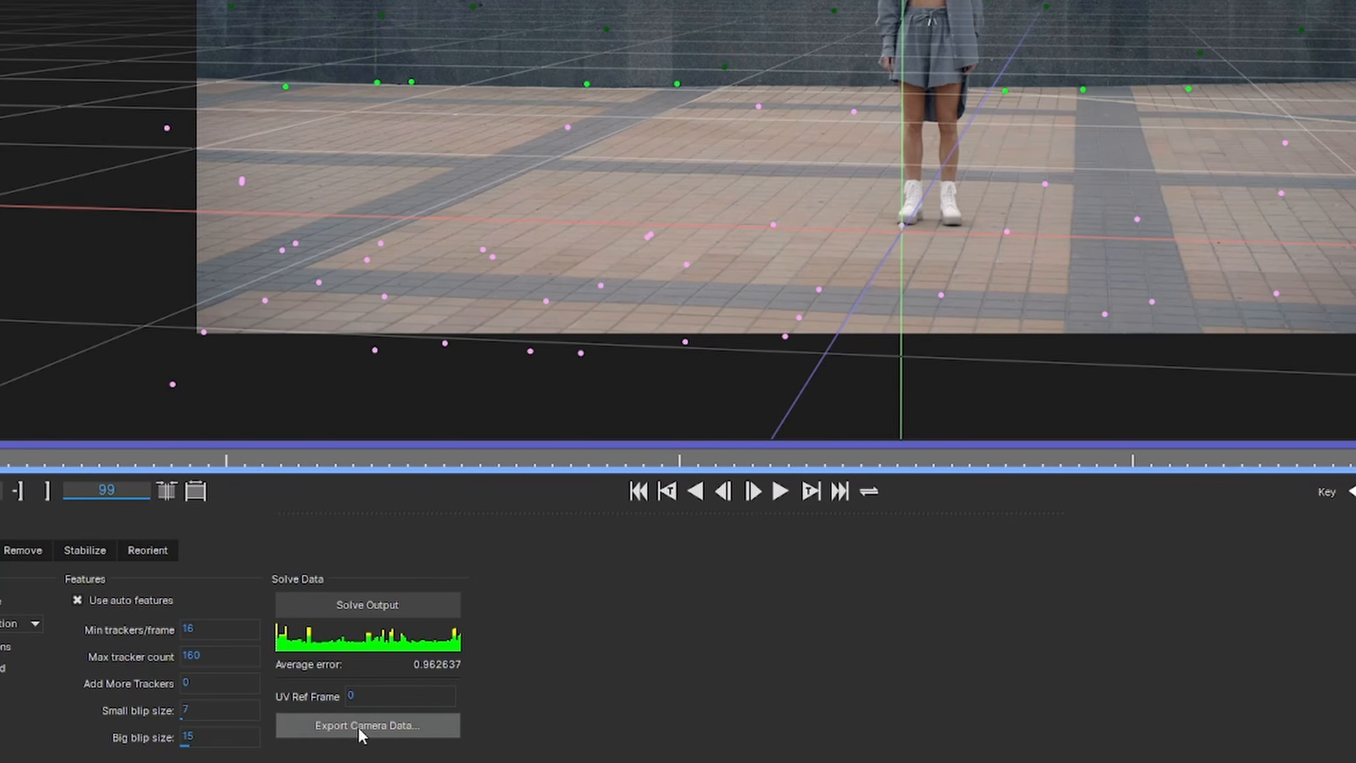
Step: Export the solved camera data as FBX 3D Data - 7.7.0 (*.fbx)
left_click(418, 719)
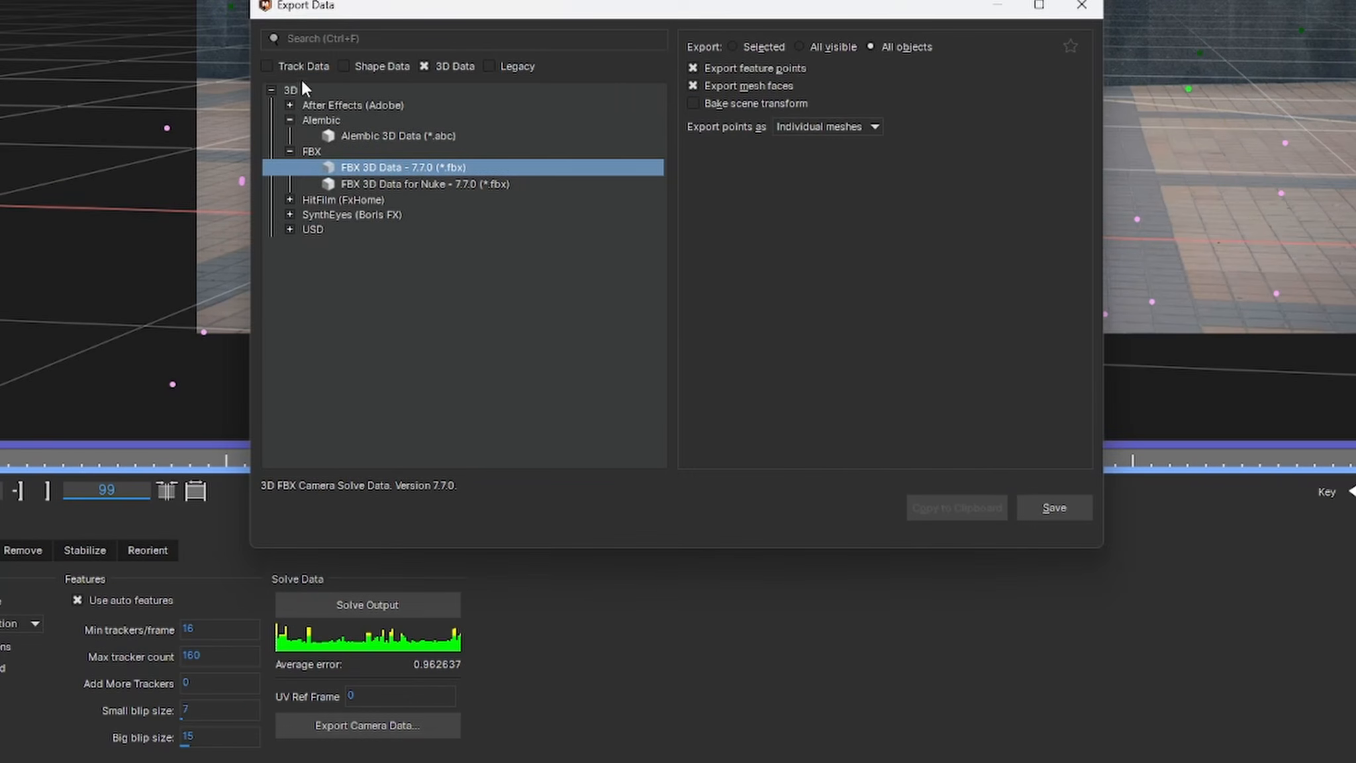
left_click(290, 119)
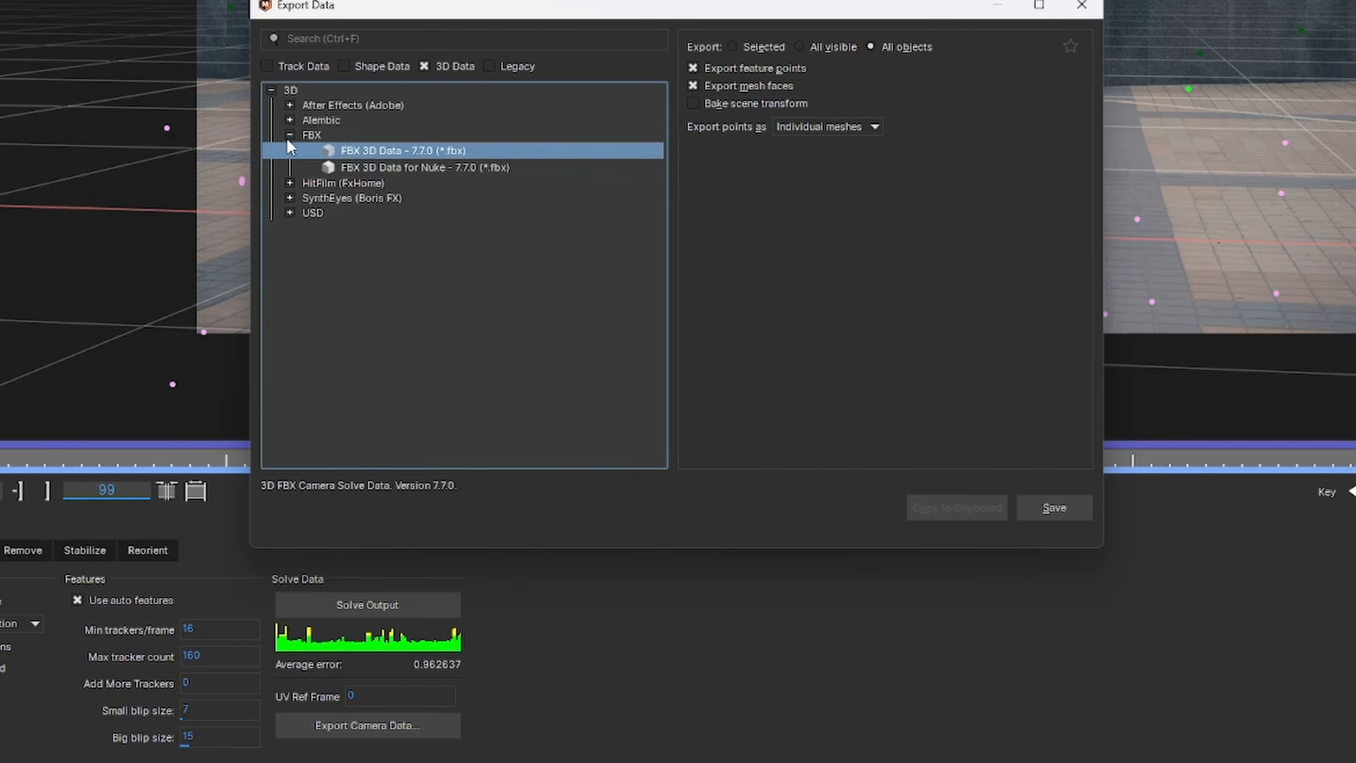
left_click(290, 135)
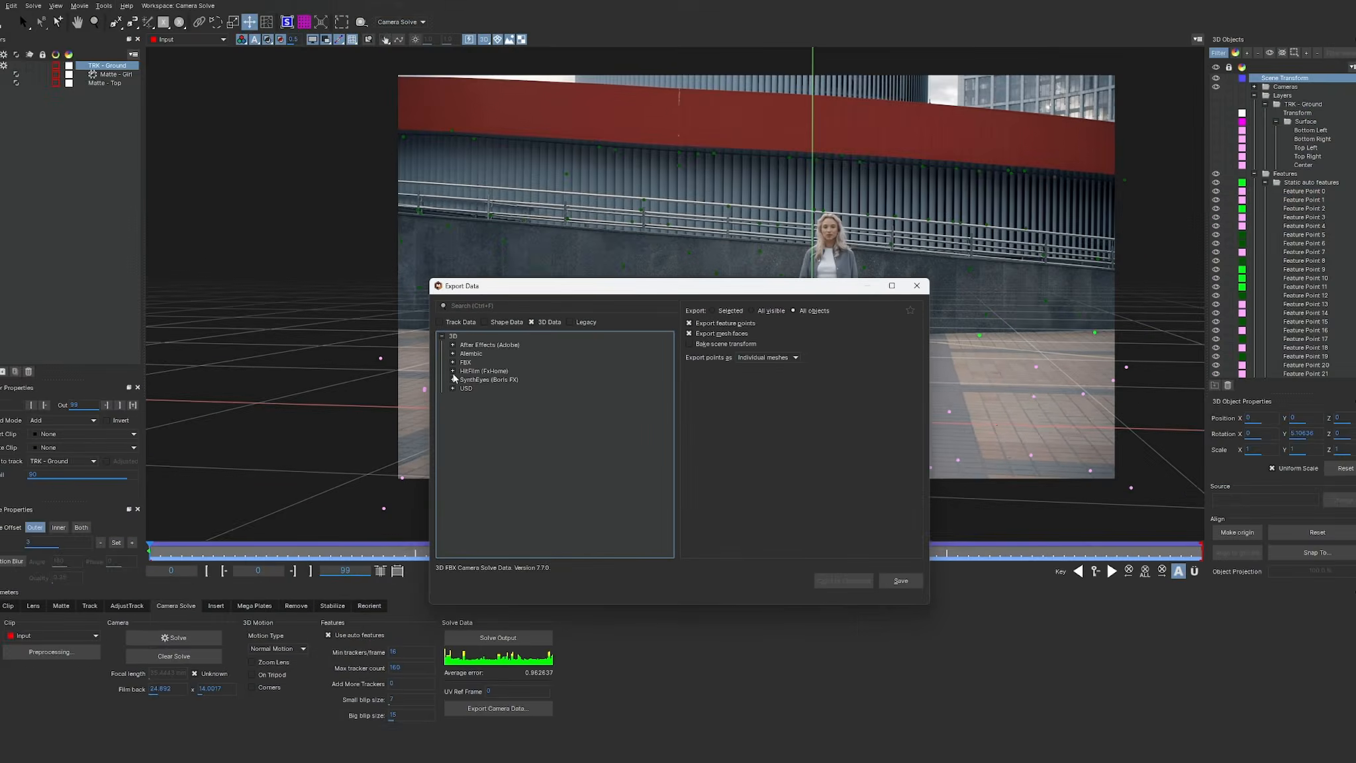
left_click(289, 134)
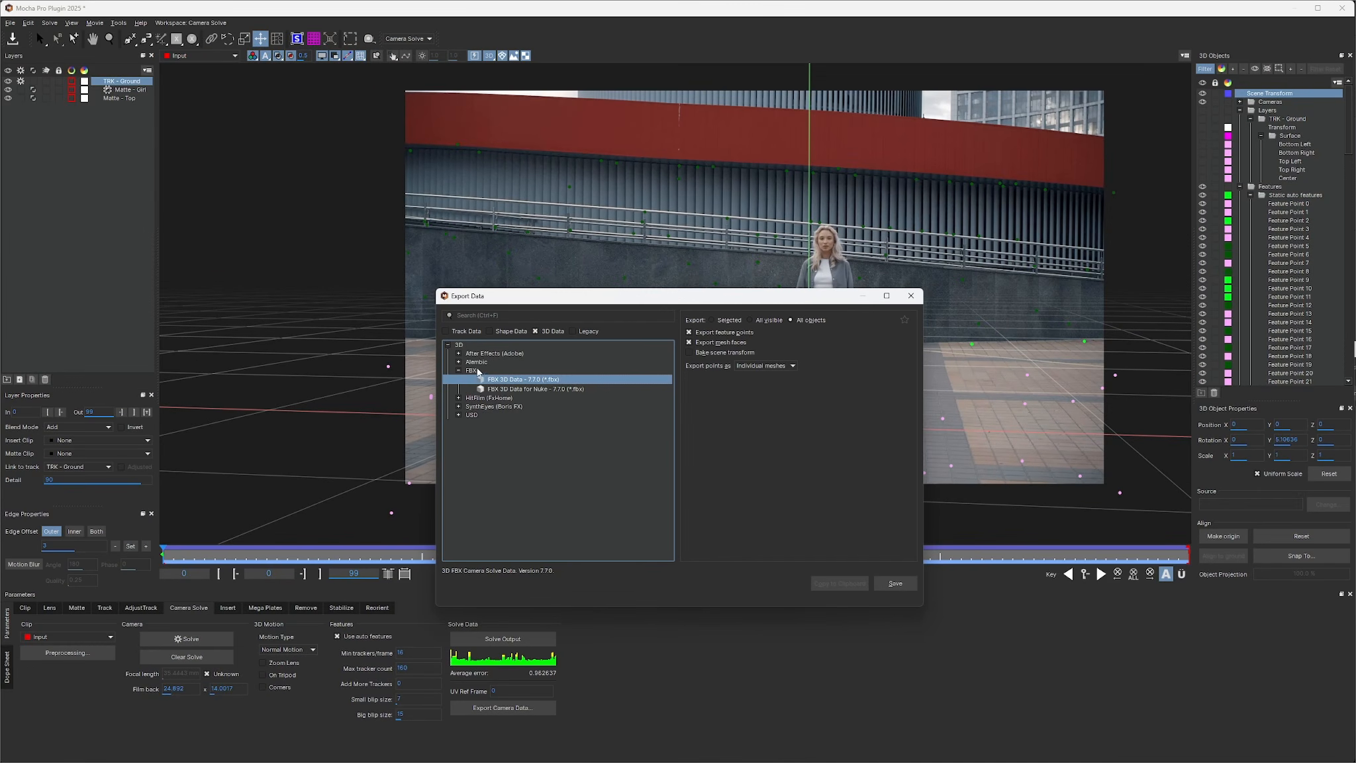
left_click(525, 389)
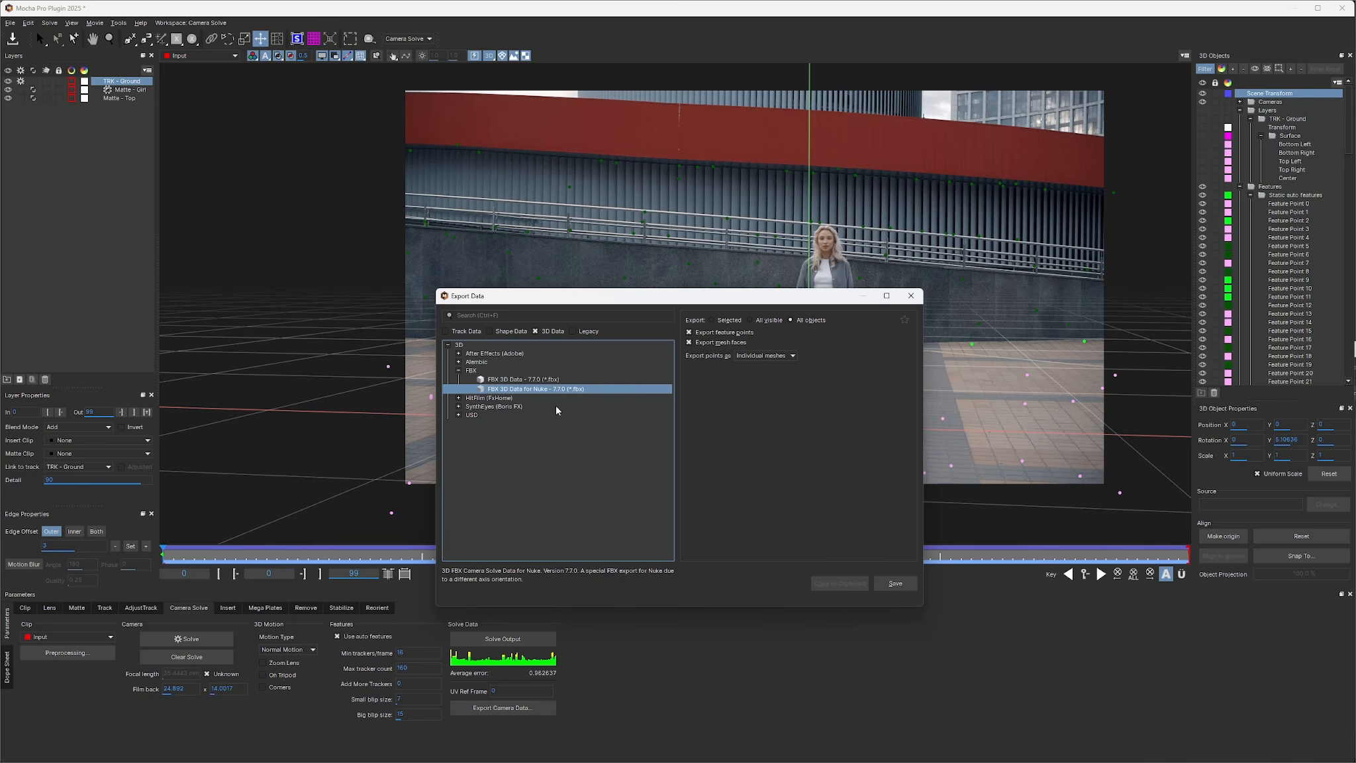
left_click(508, 380)
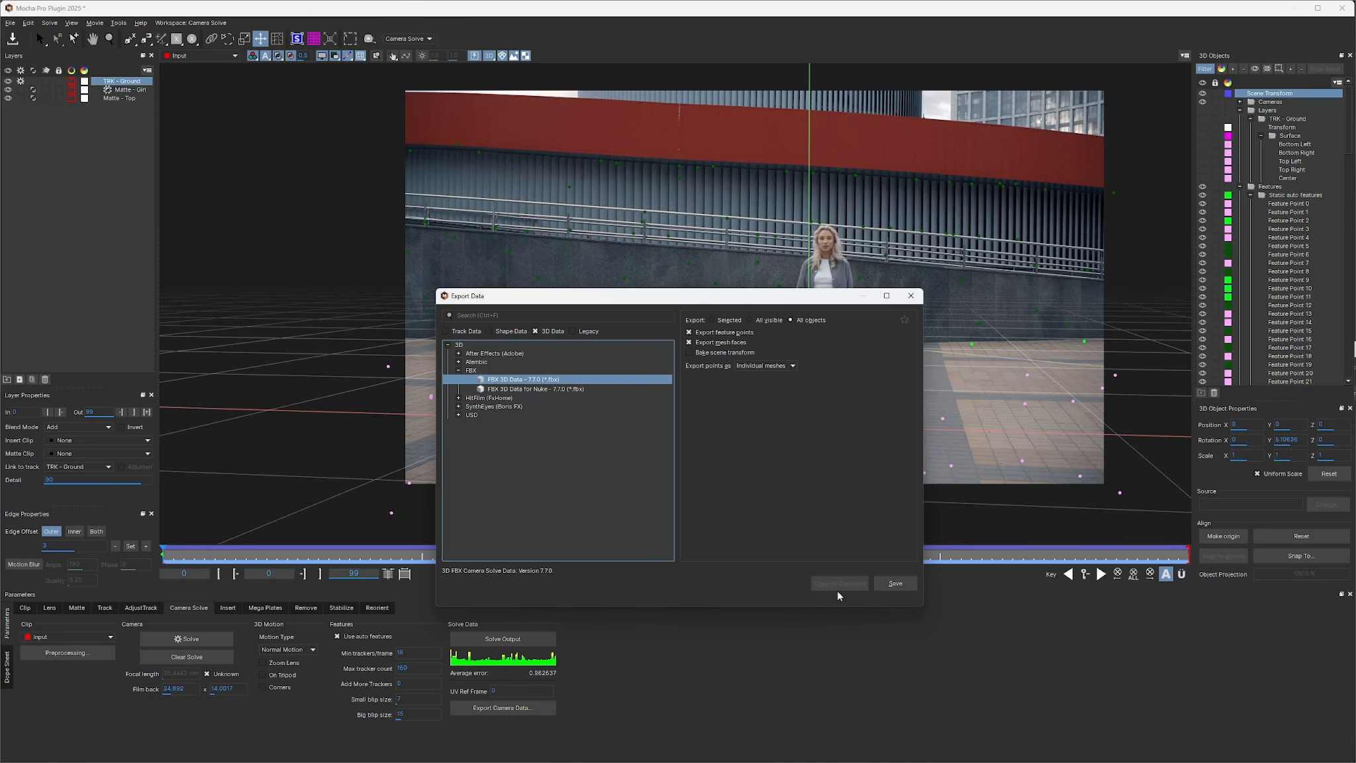
left_click(898, 584)
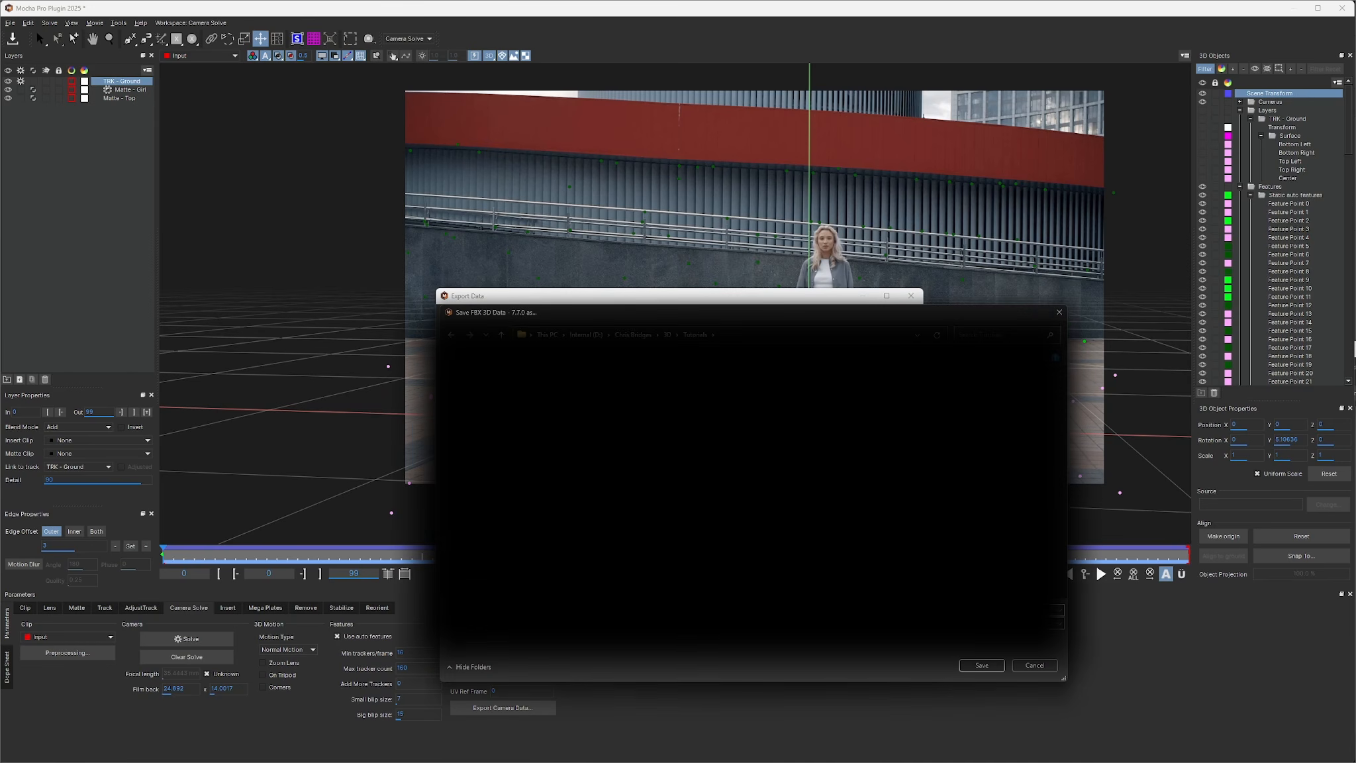
key("Return")
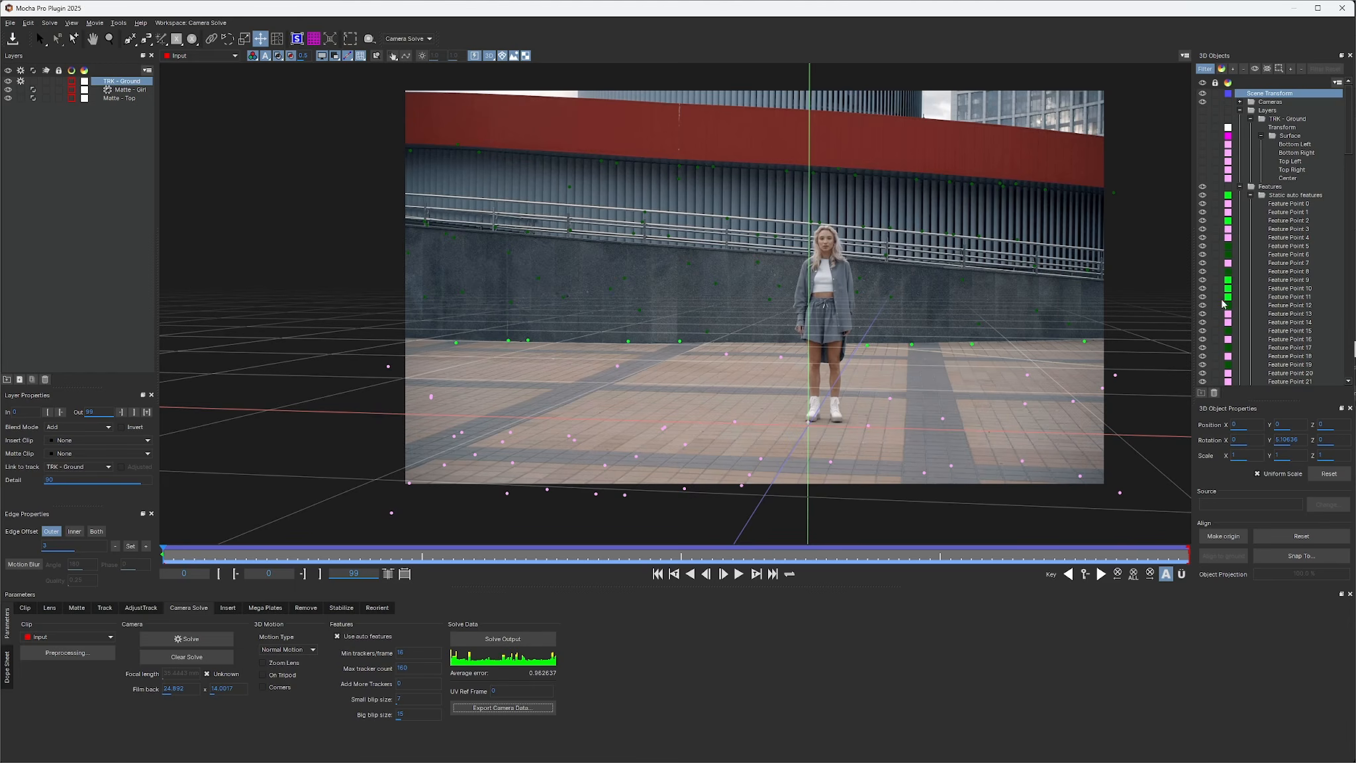
Step: Close Mocha Pro, switch to Blender and delete the default camera, cube and light
left_click(1343, 9)
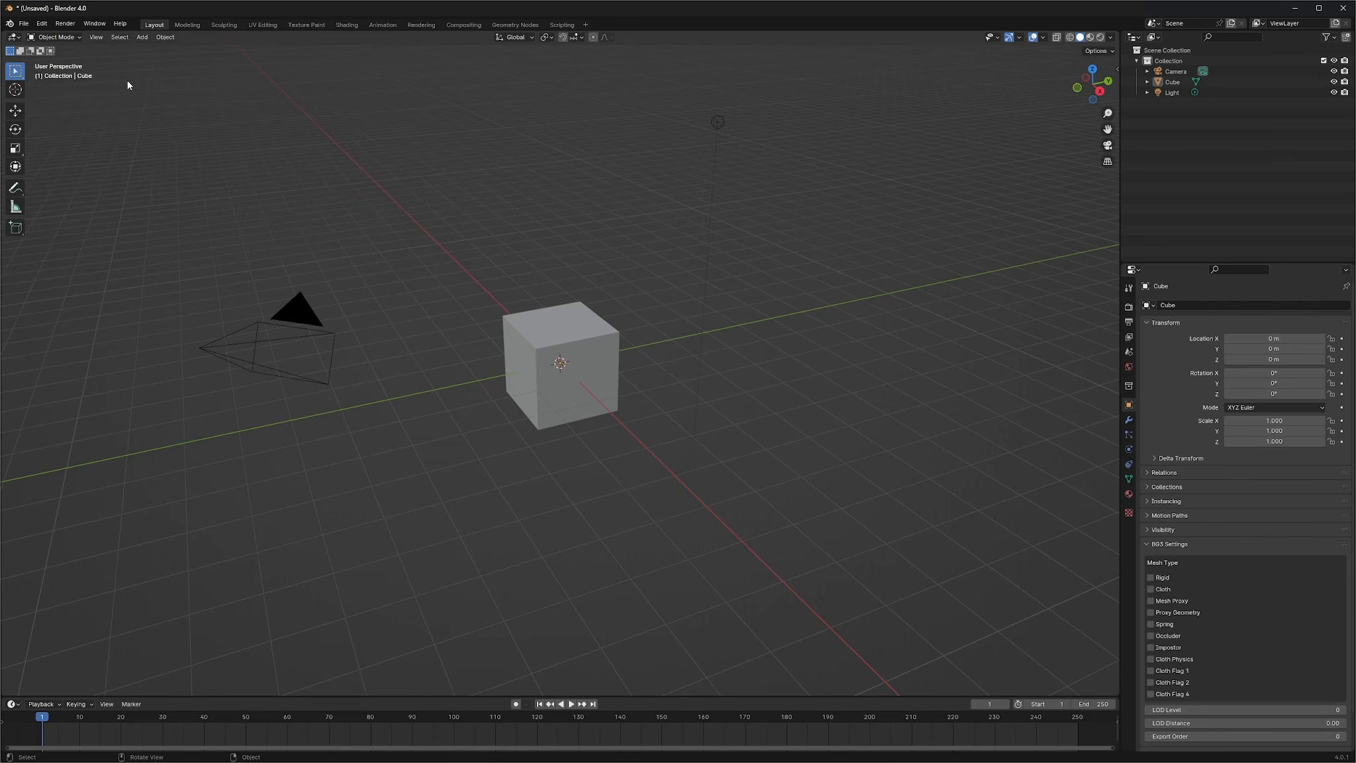
left_click_drag(127, 84, 825, 513)
key("Delete")
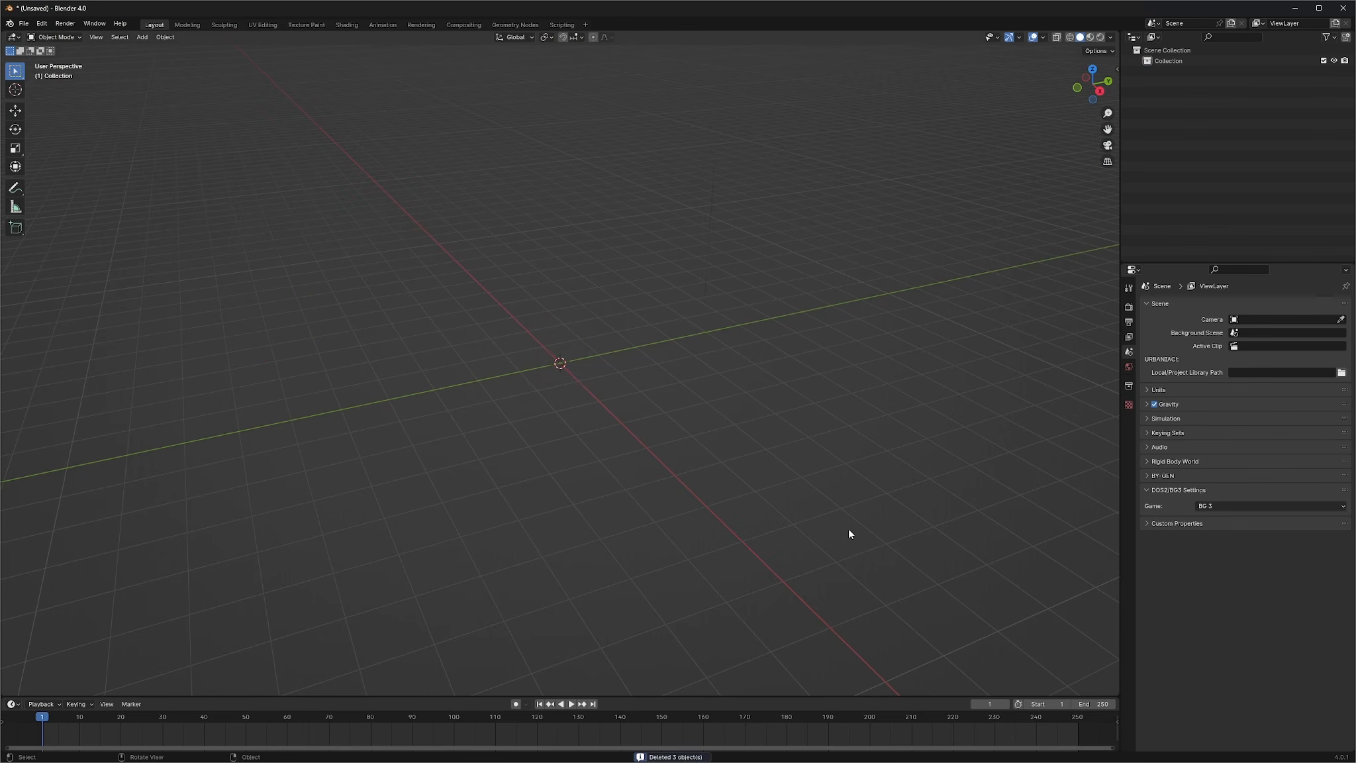
Step: Import Track01.fbx from the Tutorials folder into the empty Collection as an FBX file
left_click(1160, 60)
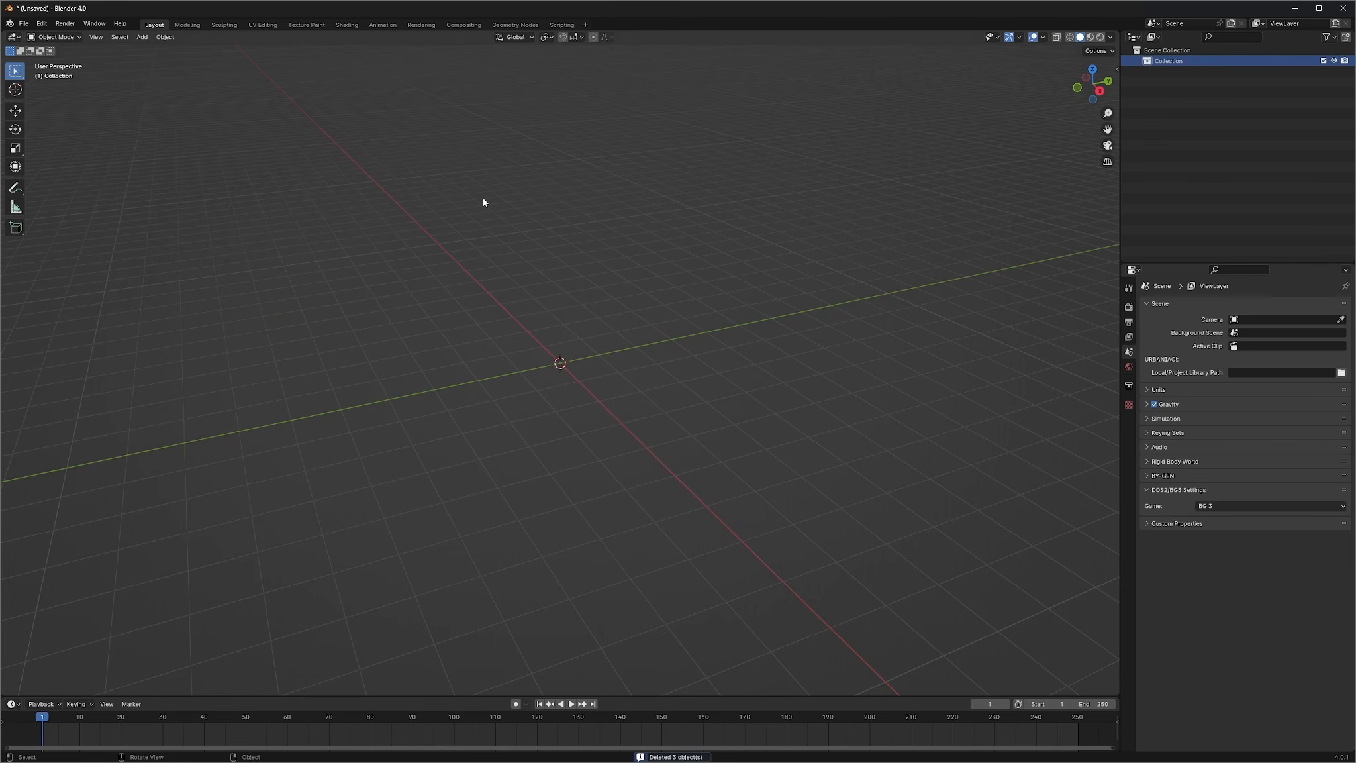
left_click(24, 24)
mouse_move(71, 172)
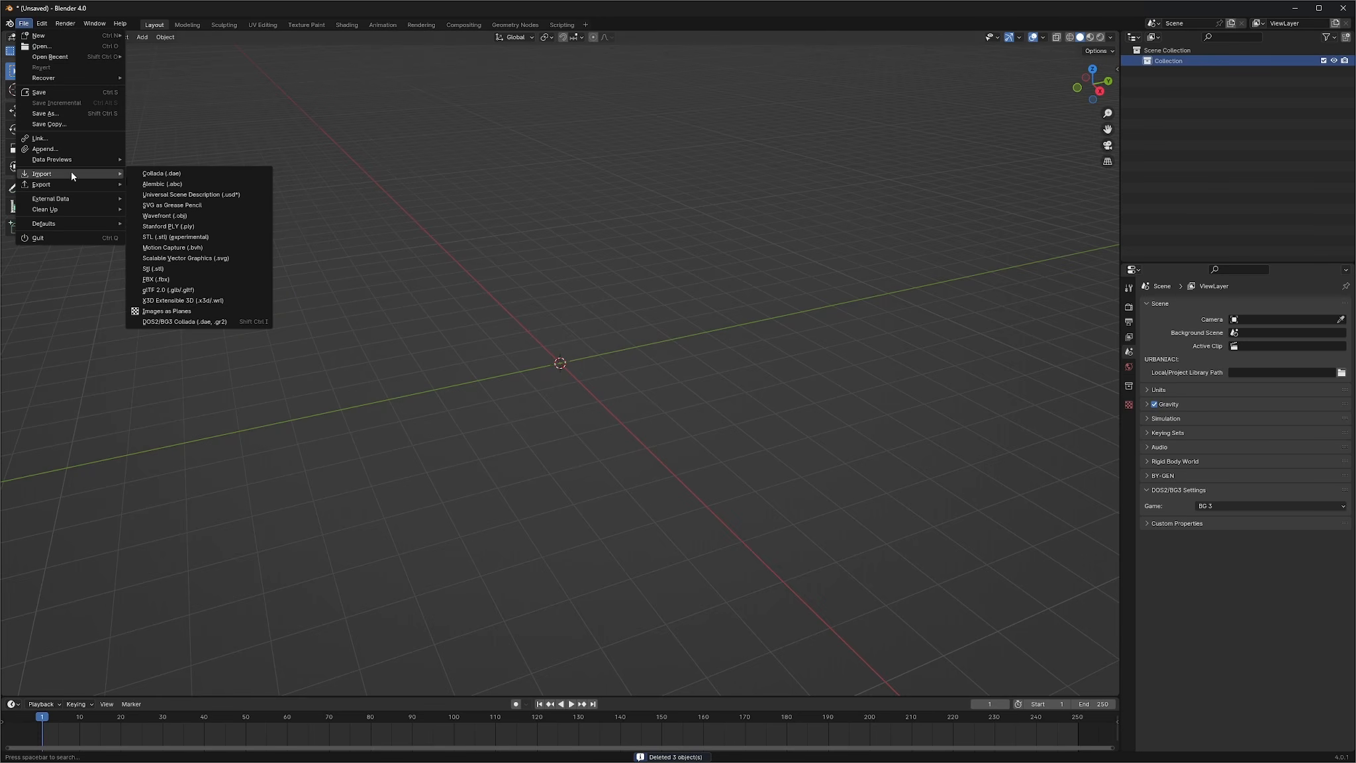
left_click(174, 280)
left_click(296, 255)
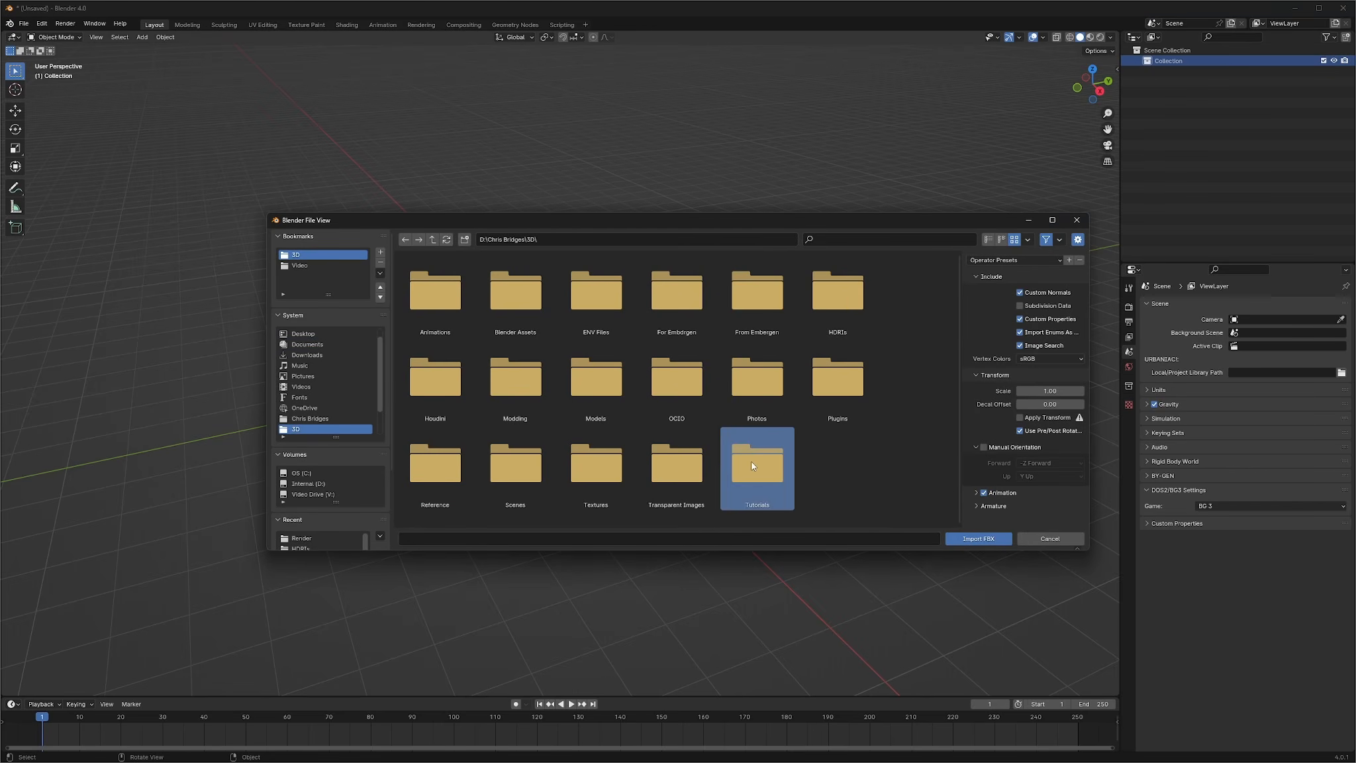
double_click(752, 461)
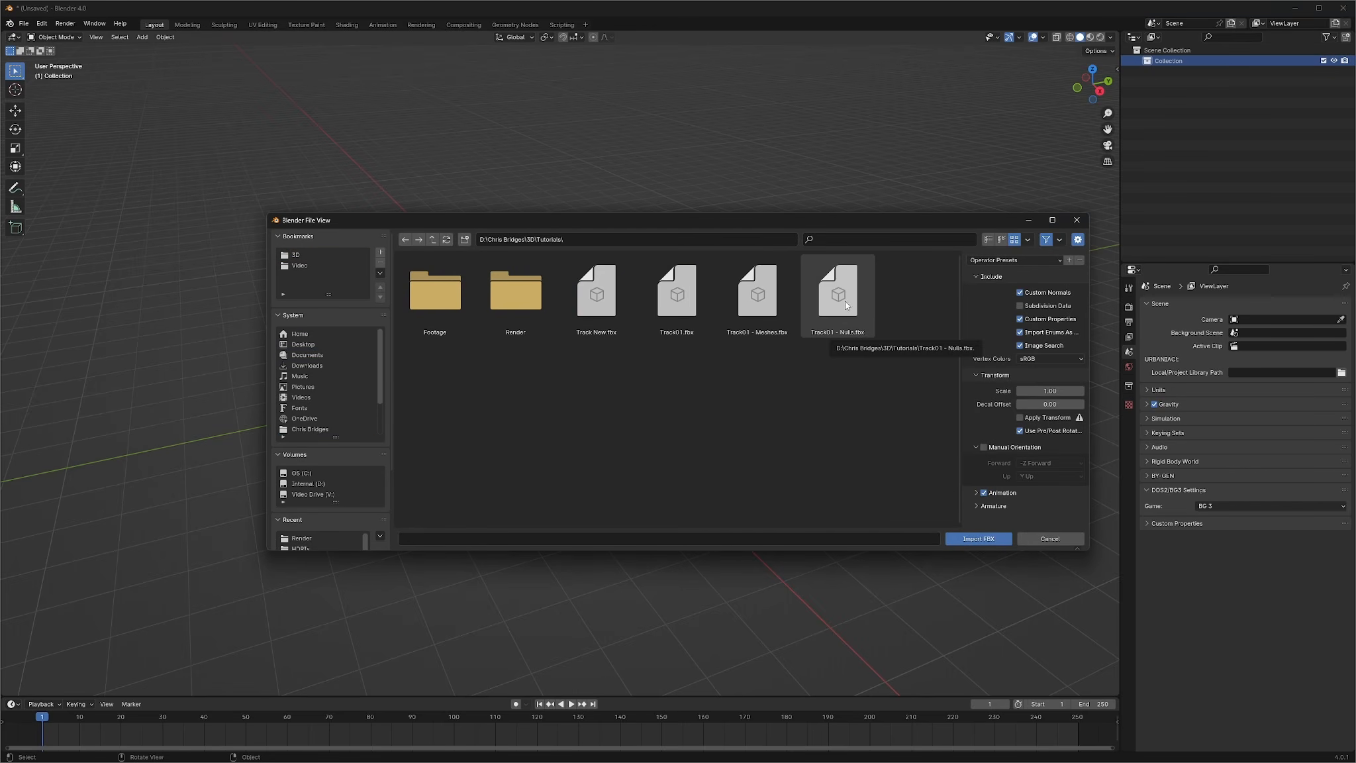
double_click(670, 298)
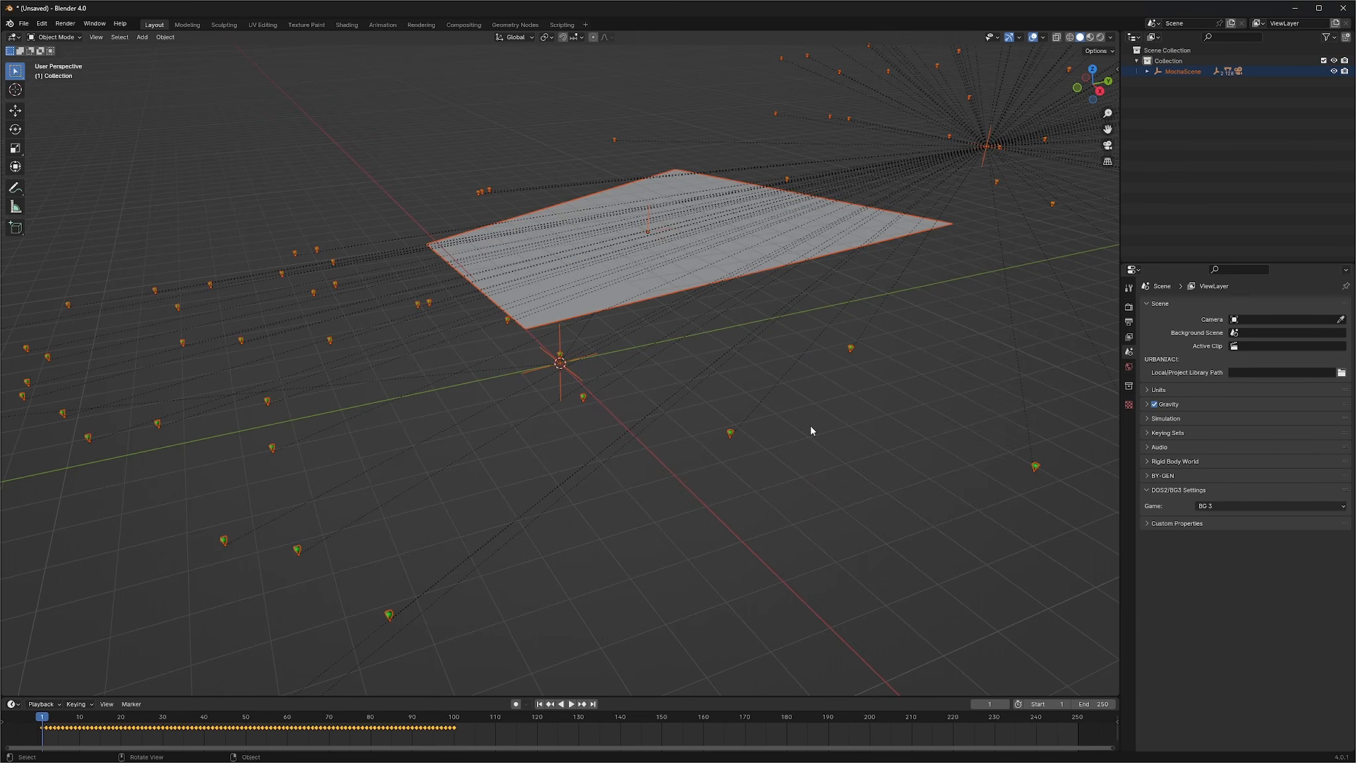
Step: Split the 3D viewport into two side-by-side areas and show the tracked camera's view in one of them
left_click_drag(812, 430, 486, 401)
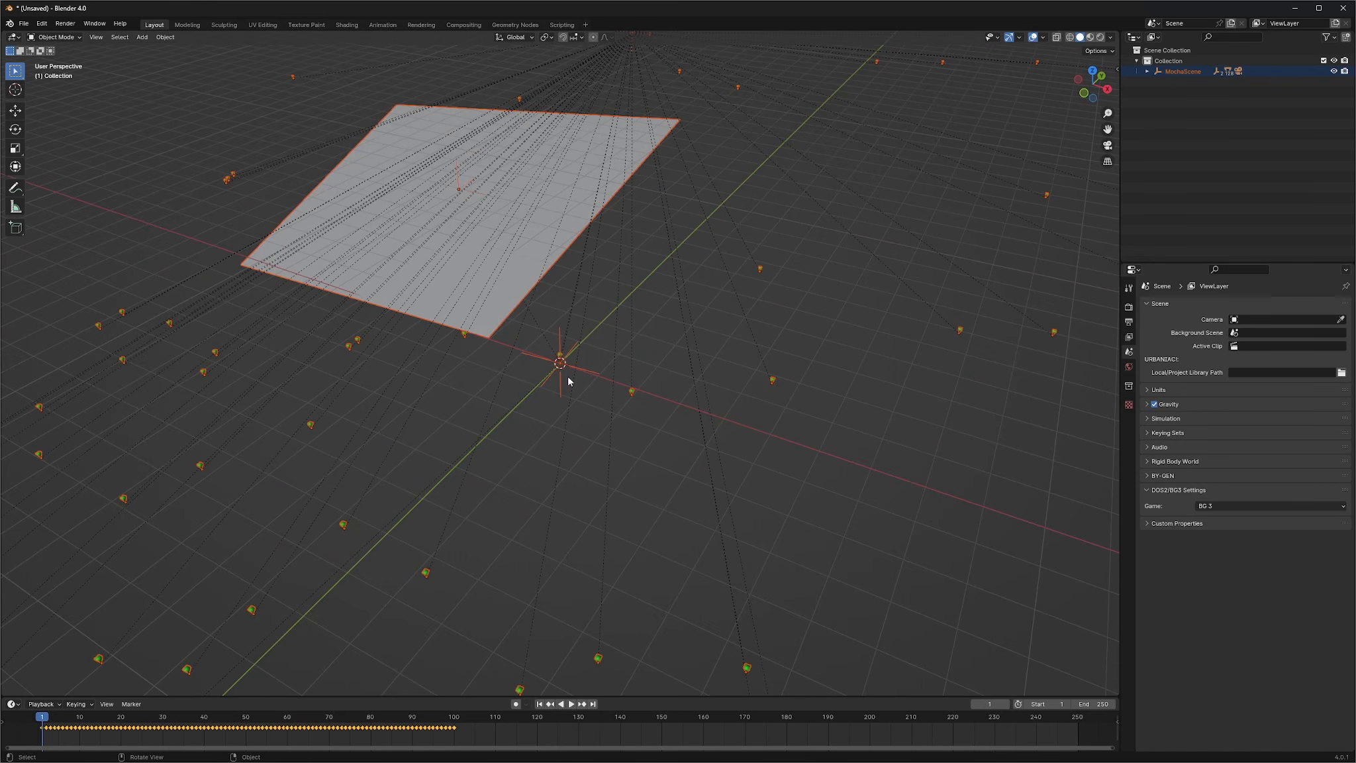
scroll(611, 459, "down", 5)
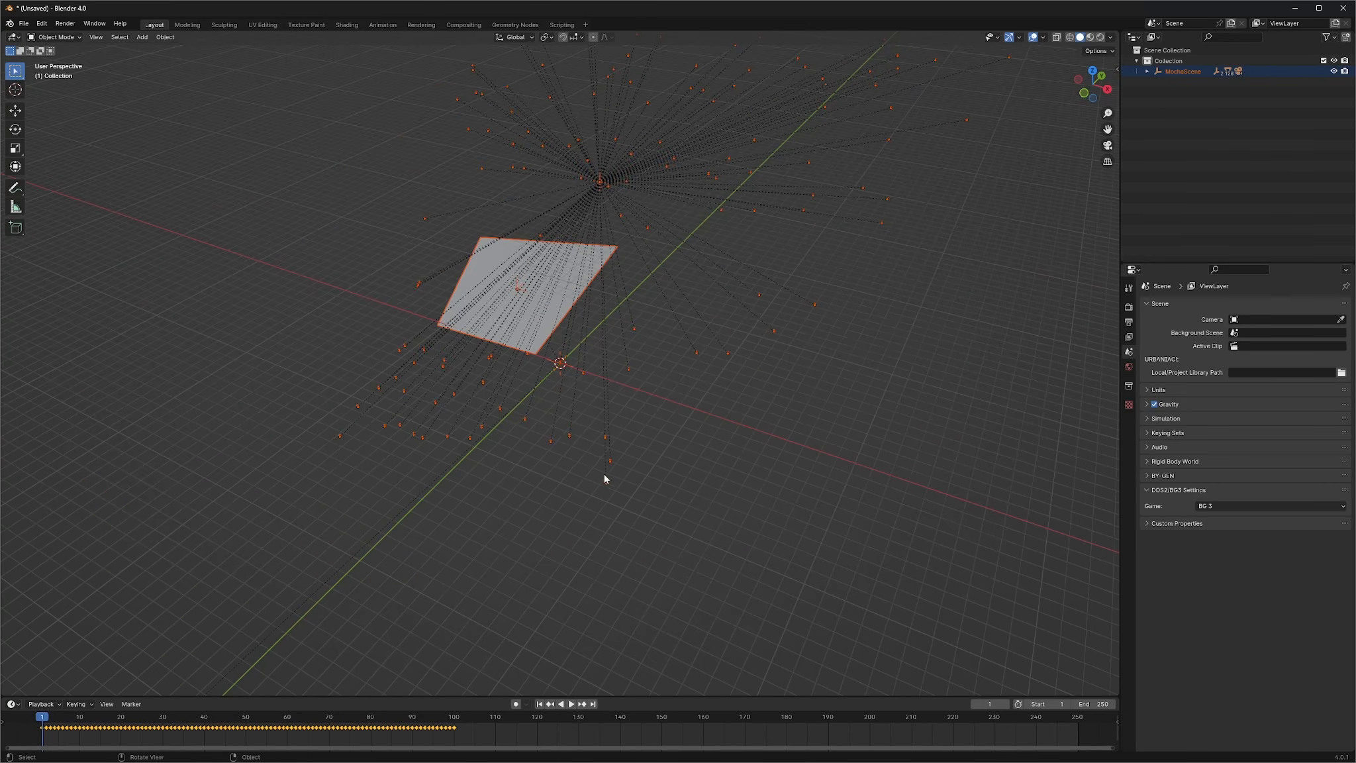
left_click_drag(606, 475, 616, 457)
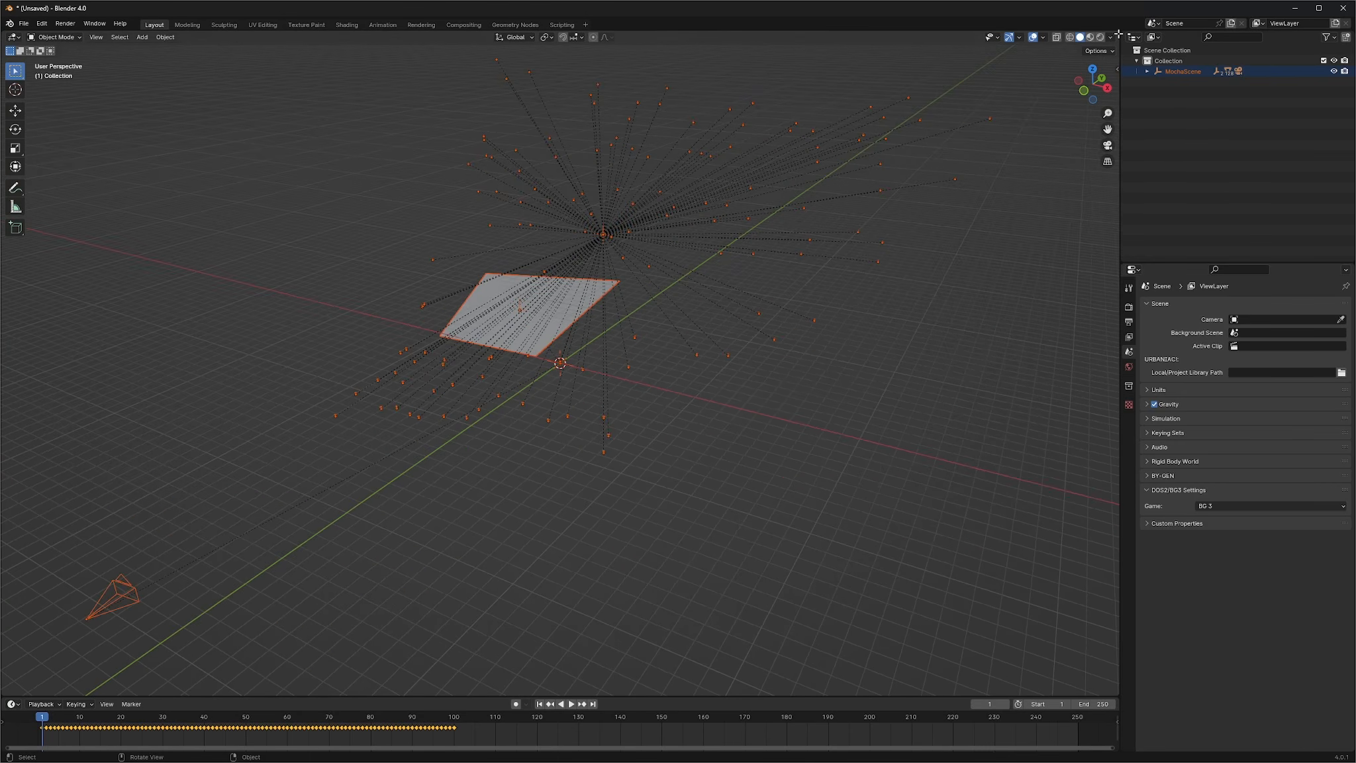
left_click_drag(1117, 42, 584, 317)
key("KP_0")
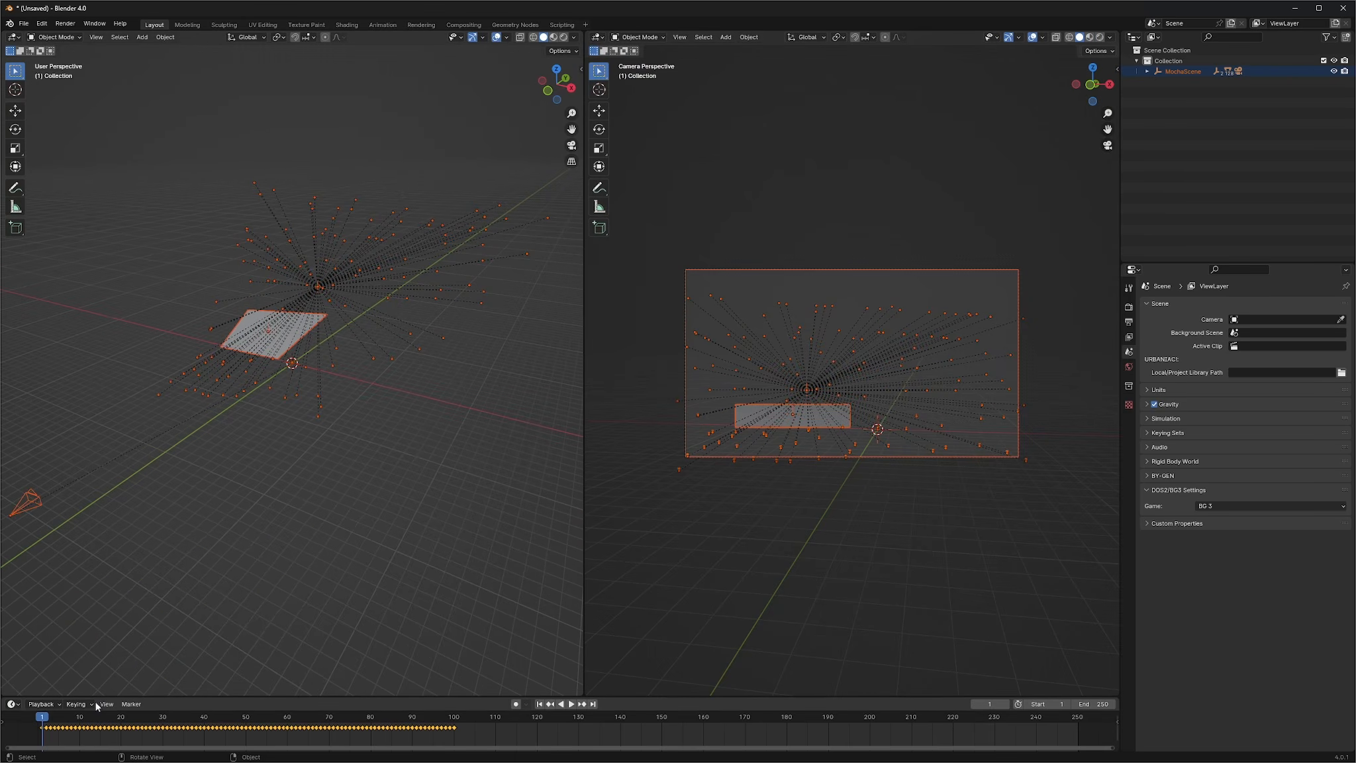
Step: Play and scrub the camera animation to check it, and set the scene's end frame to 100
key("space")
left_click_drag(124, 727, 43, 741)
key("space")
left_click(1104, 704)
type("100")
key("Return")
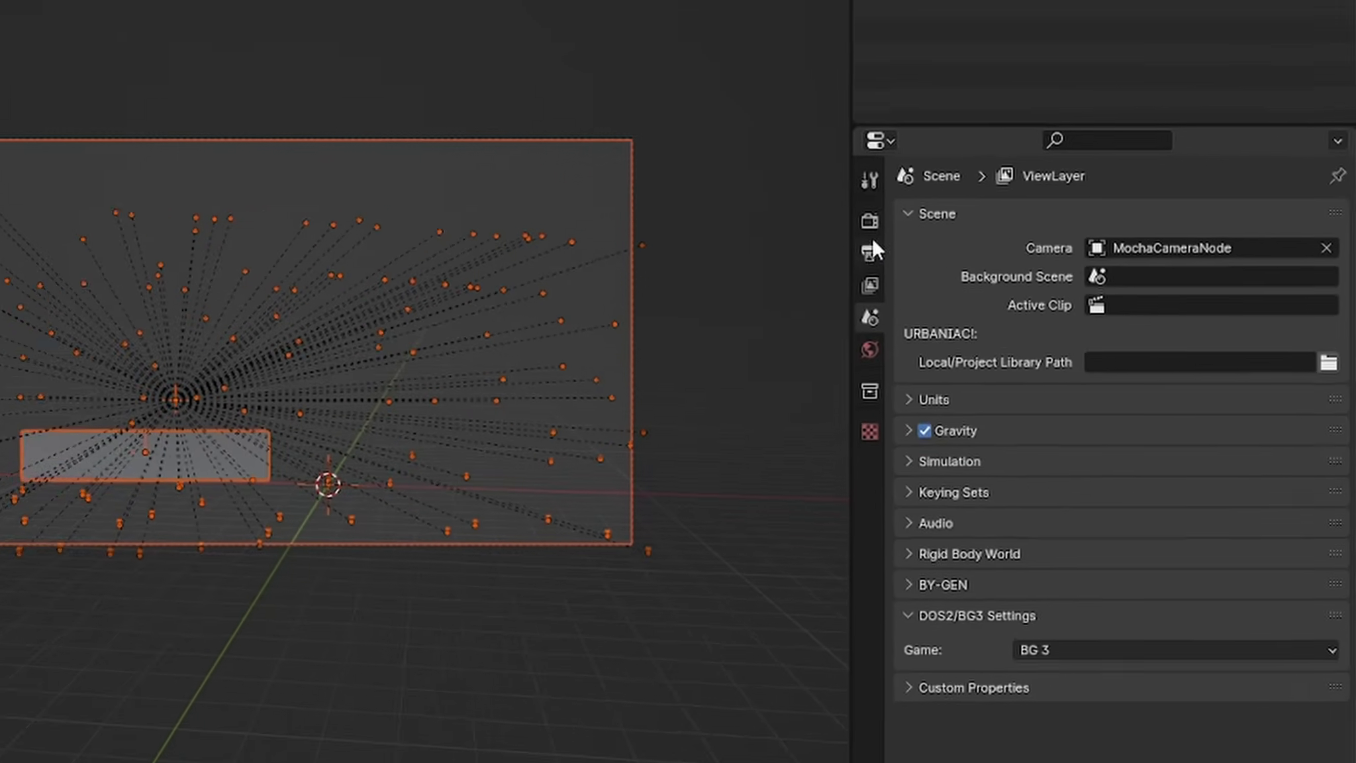
Step: Set the render engine to Cycles and the device to GPU Compute
left_click(1129, 307)
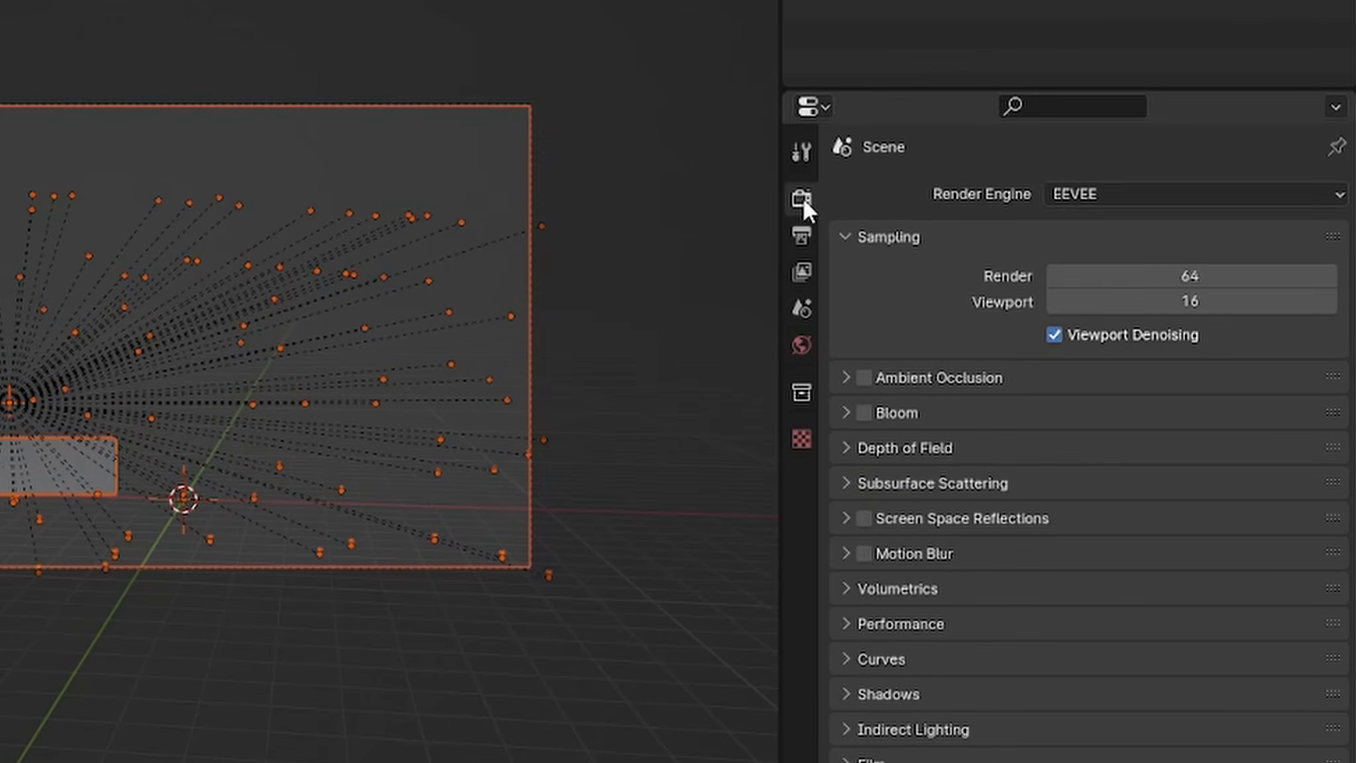
left_click(1085, 193)
left_click(1070, 192)
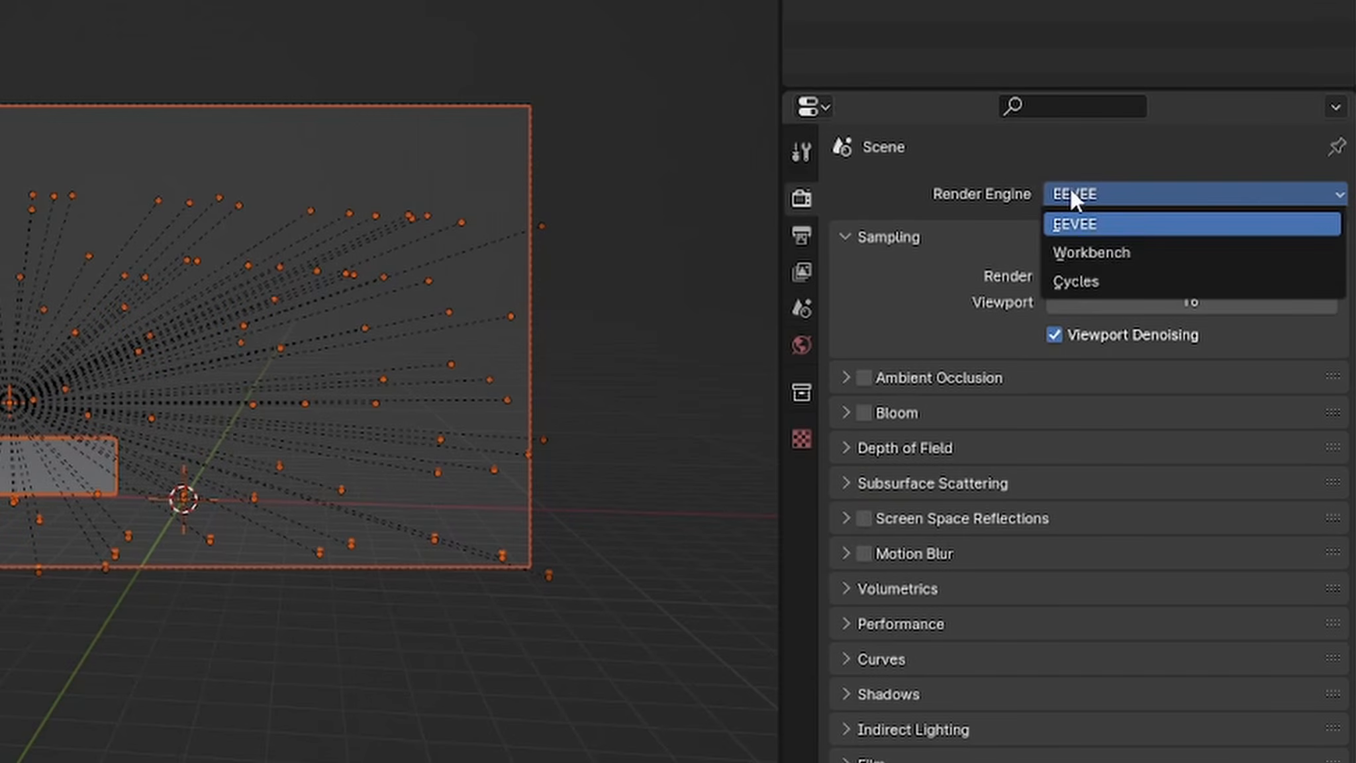
left_click(1102, 281)
left_click(1090, 259)
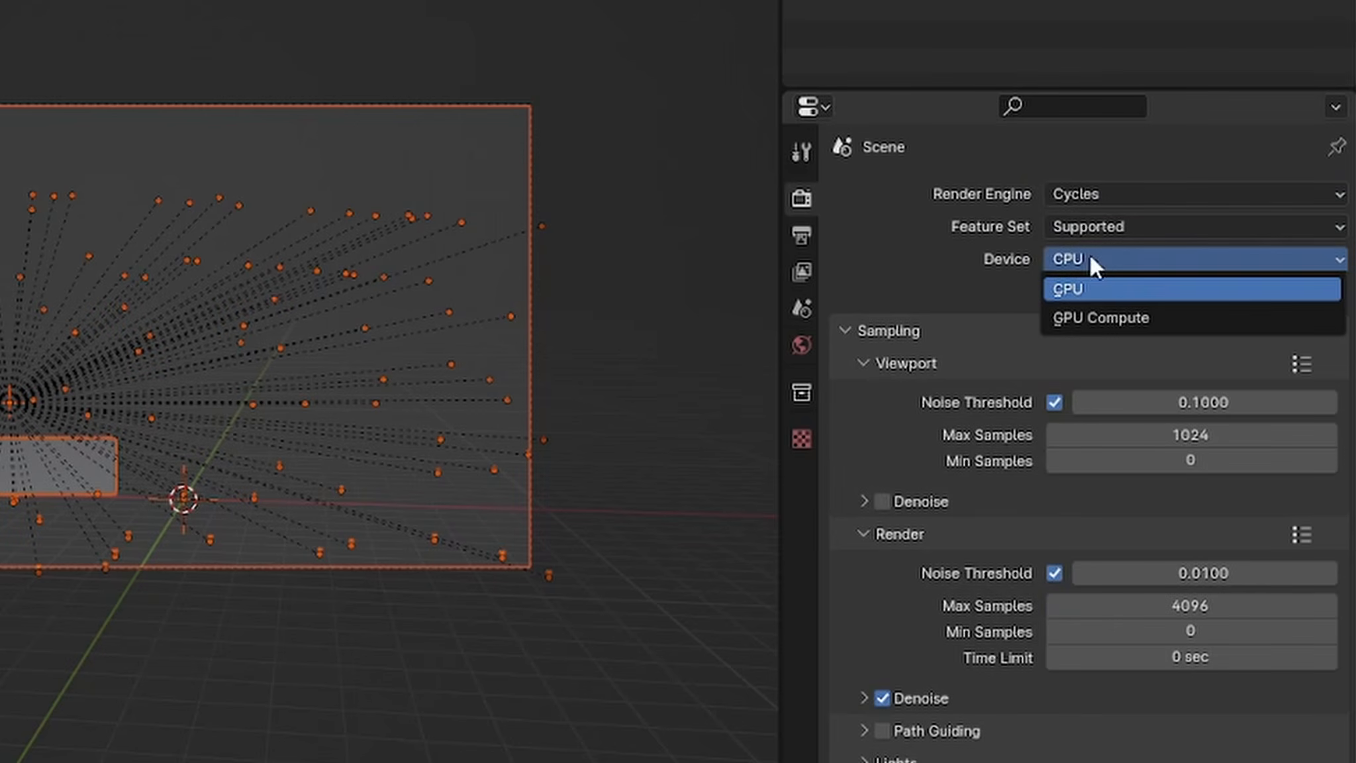
left_click(1125, 318)
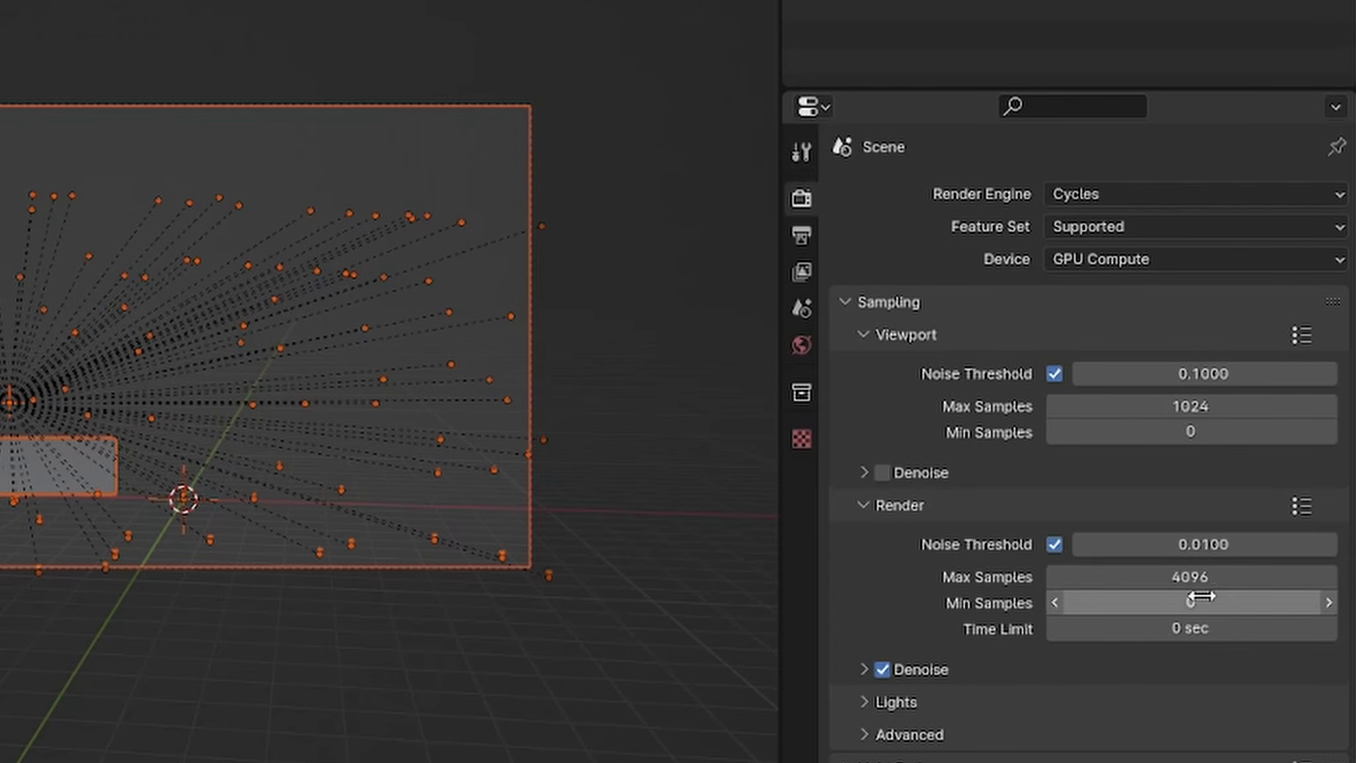
Step: Set the render Max Samples to 1024
double_click(1217, 577)
type("1")
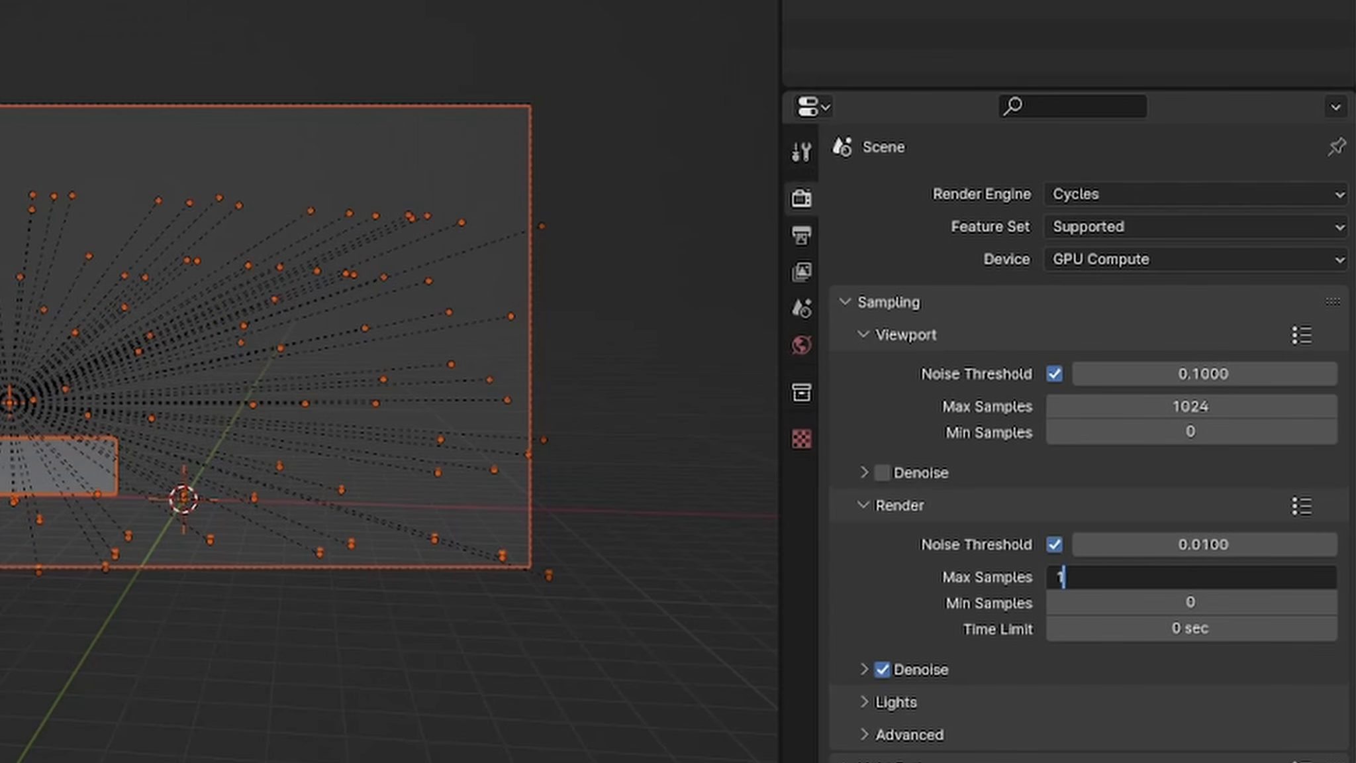
type("024")
key("Return")
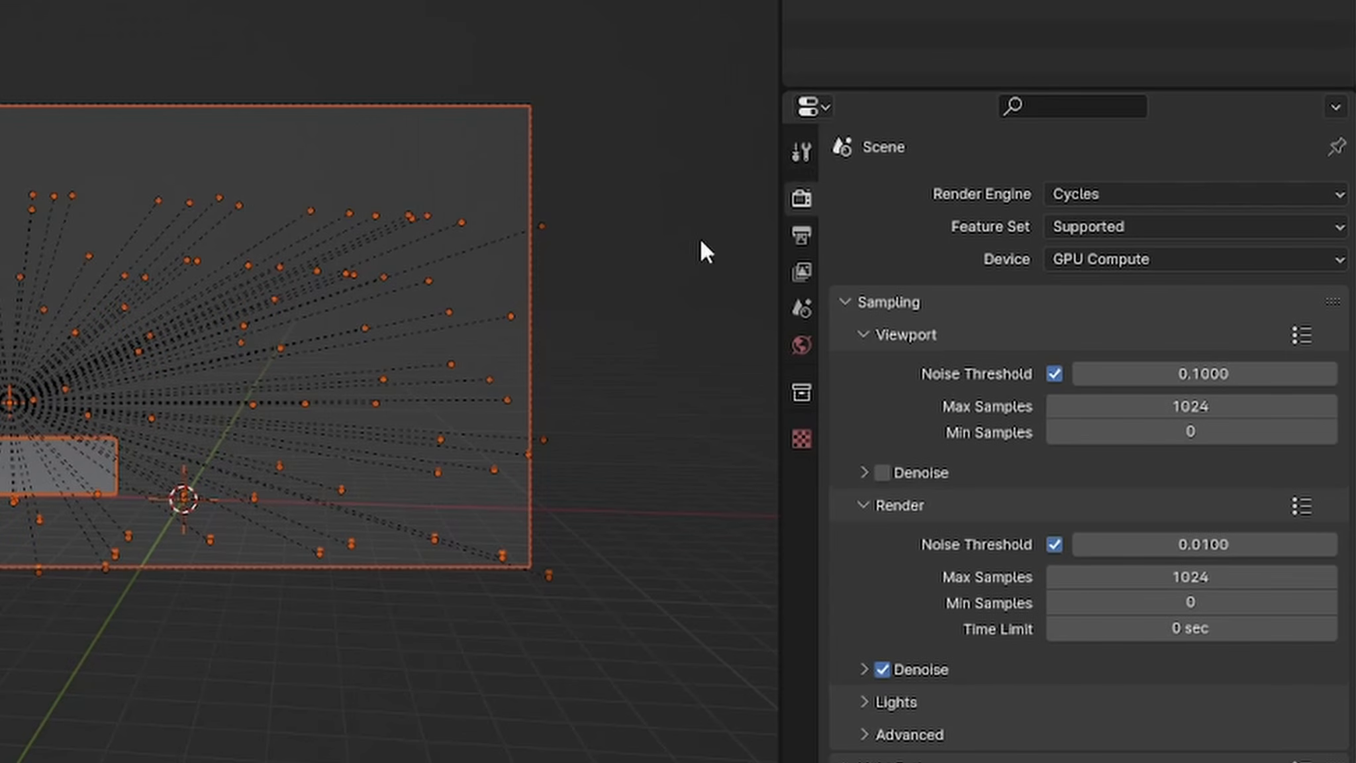
Step: Check the footage resolution in DaVinci Resolve and set Blender's output resolution to 3840 × 2160 px to match it
left_click(803, 237)
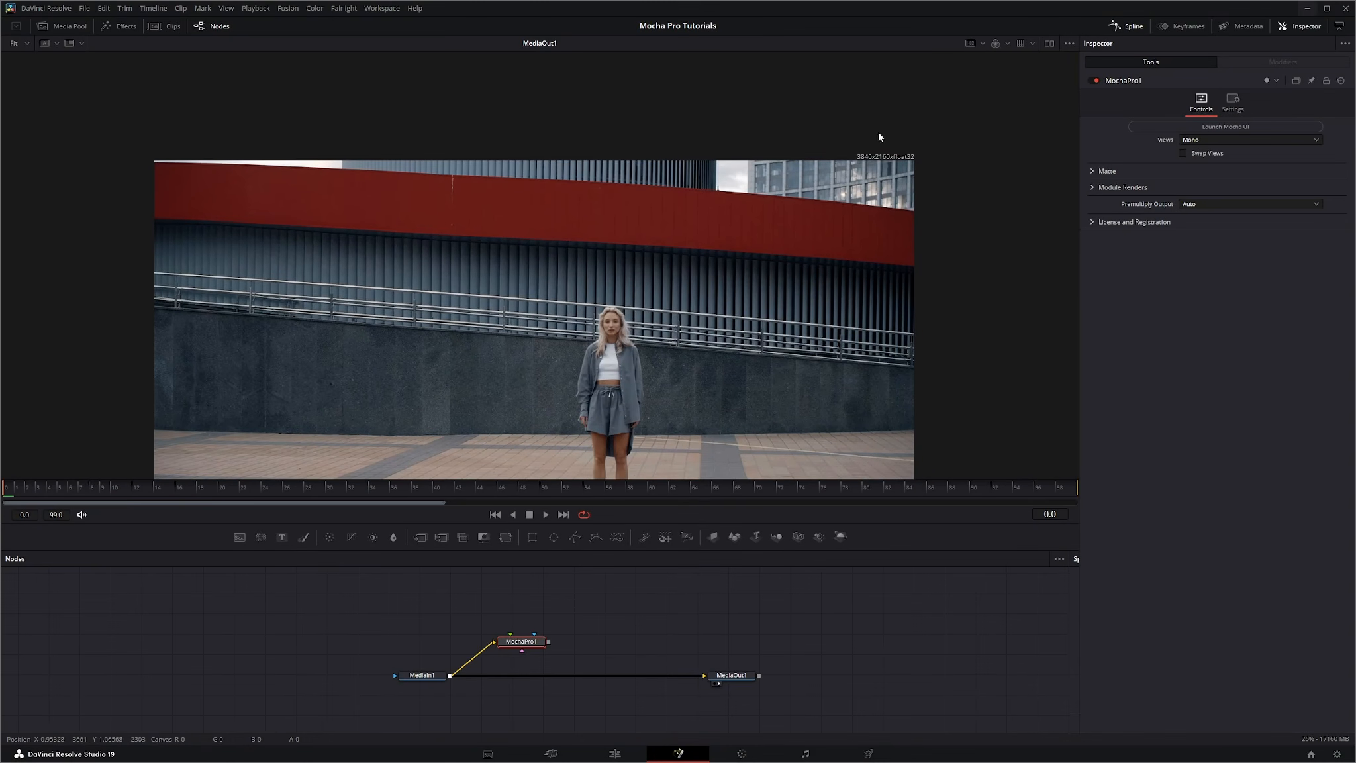
scroll(878, 131, "up", 5)
left_click_drag(976, 203, 780, 223)
left_click_drag(779, 145, 886, 221)
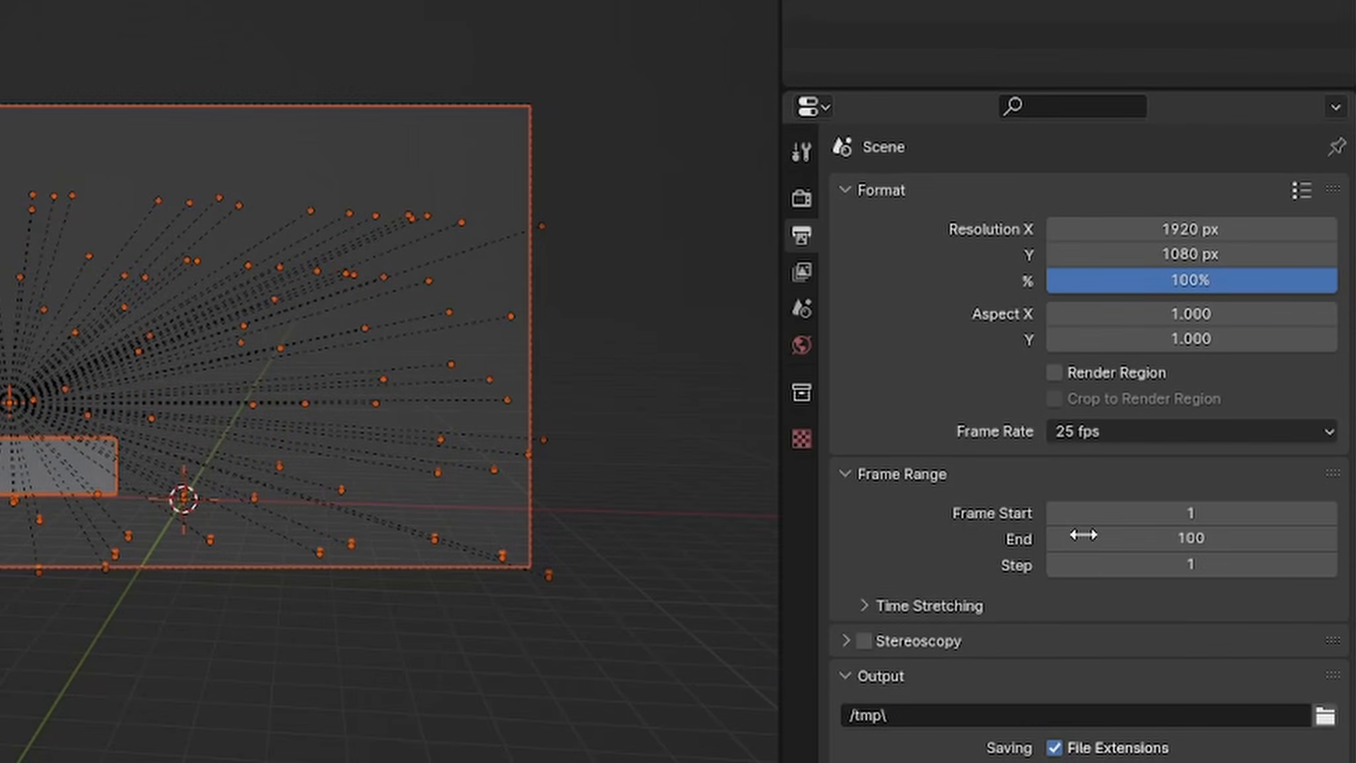
left_click(1185, 229)
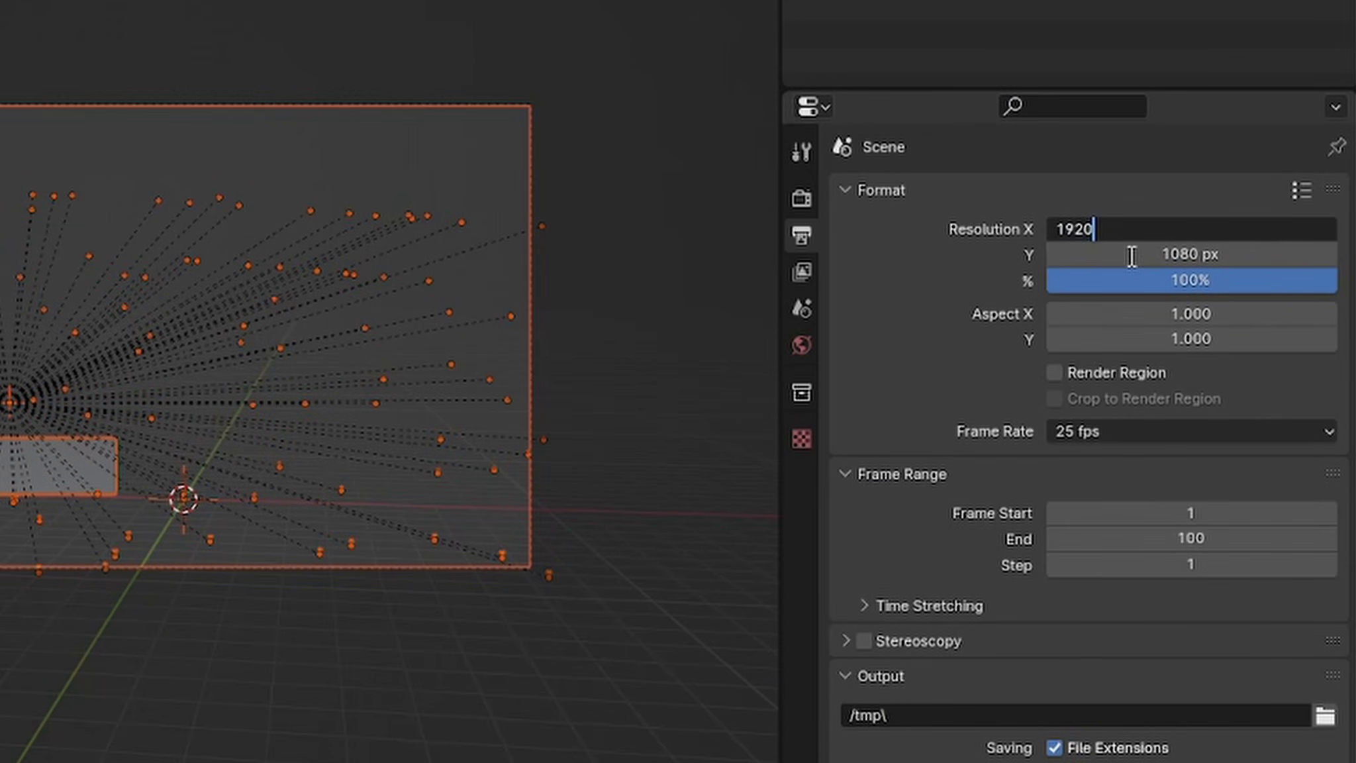
double_click(1110, 237)
type("3840")
key("Return")
left_click(1192, 248)
type("216")
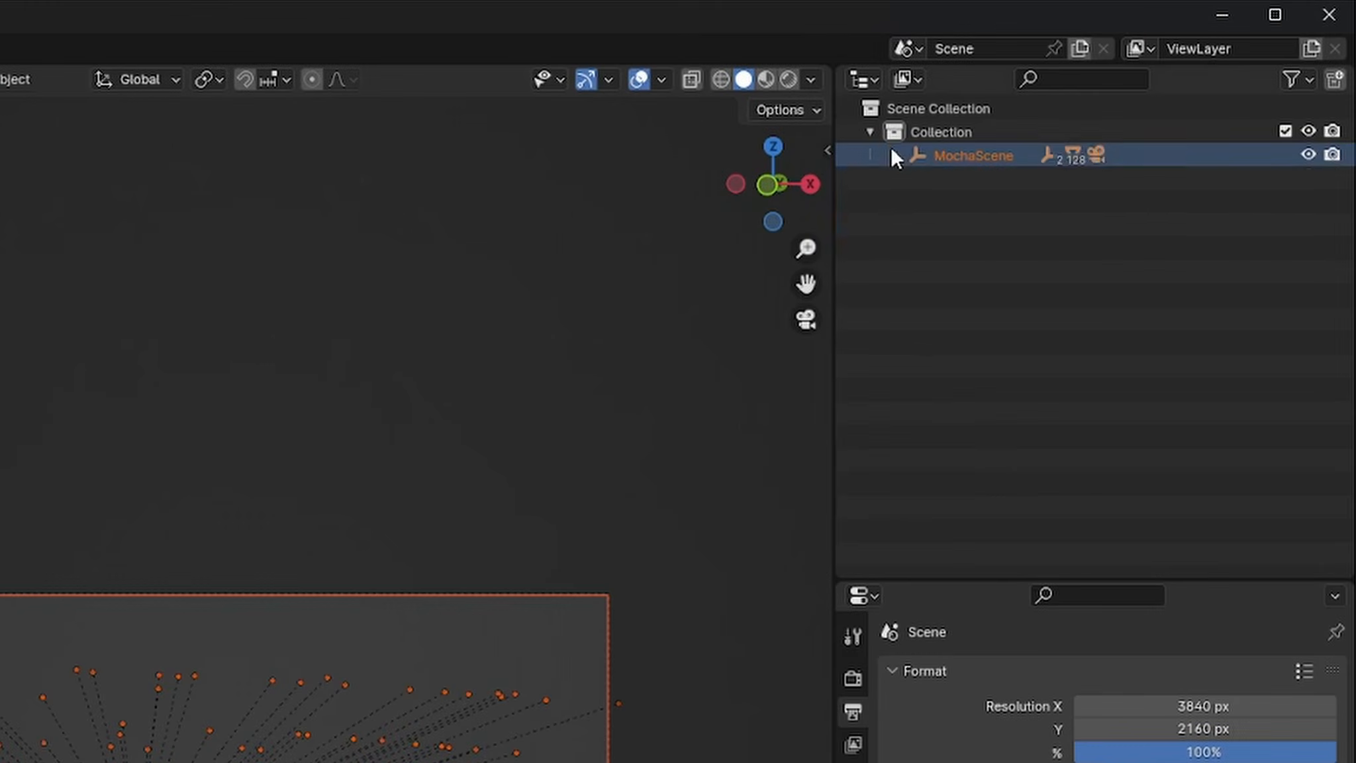
Step: Select MochaCameraNode inside MochaScene and open its camera data properties
left_click(1147, 71)
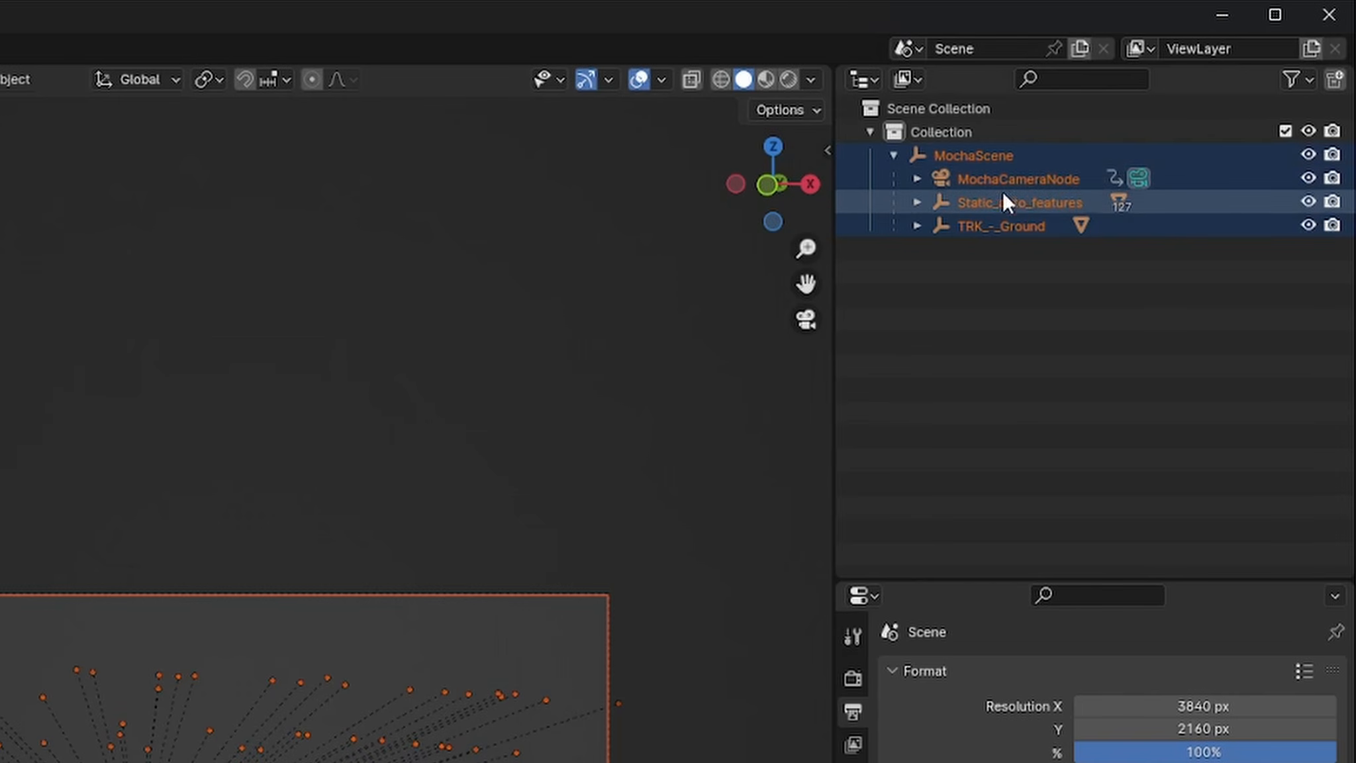
left_click(987, 180)
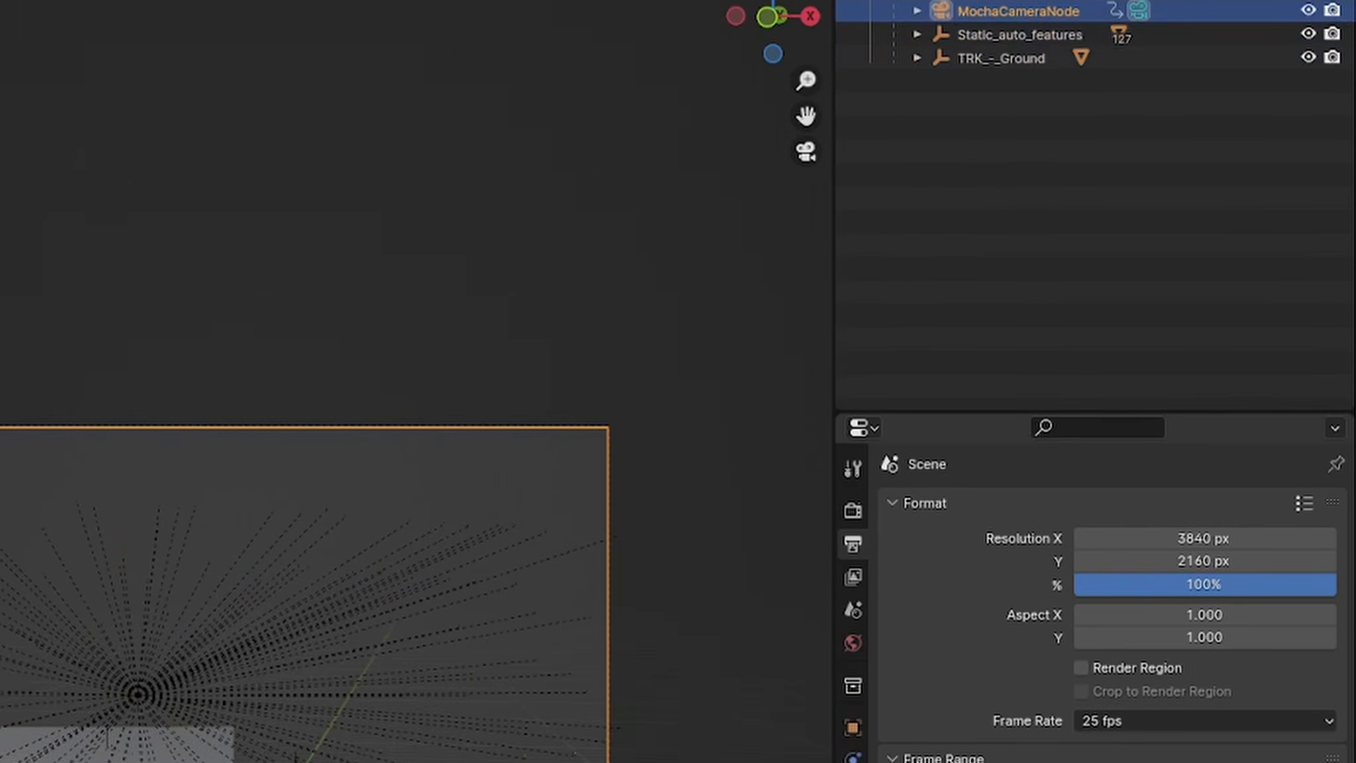
left_click(850, 654)
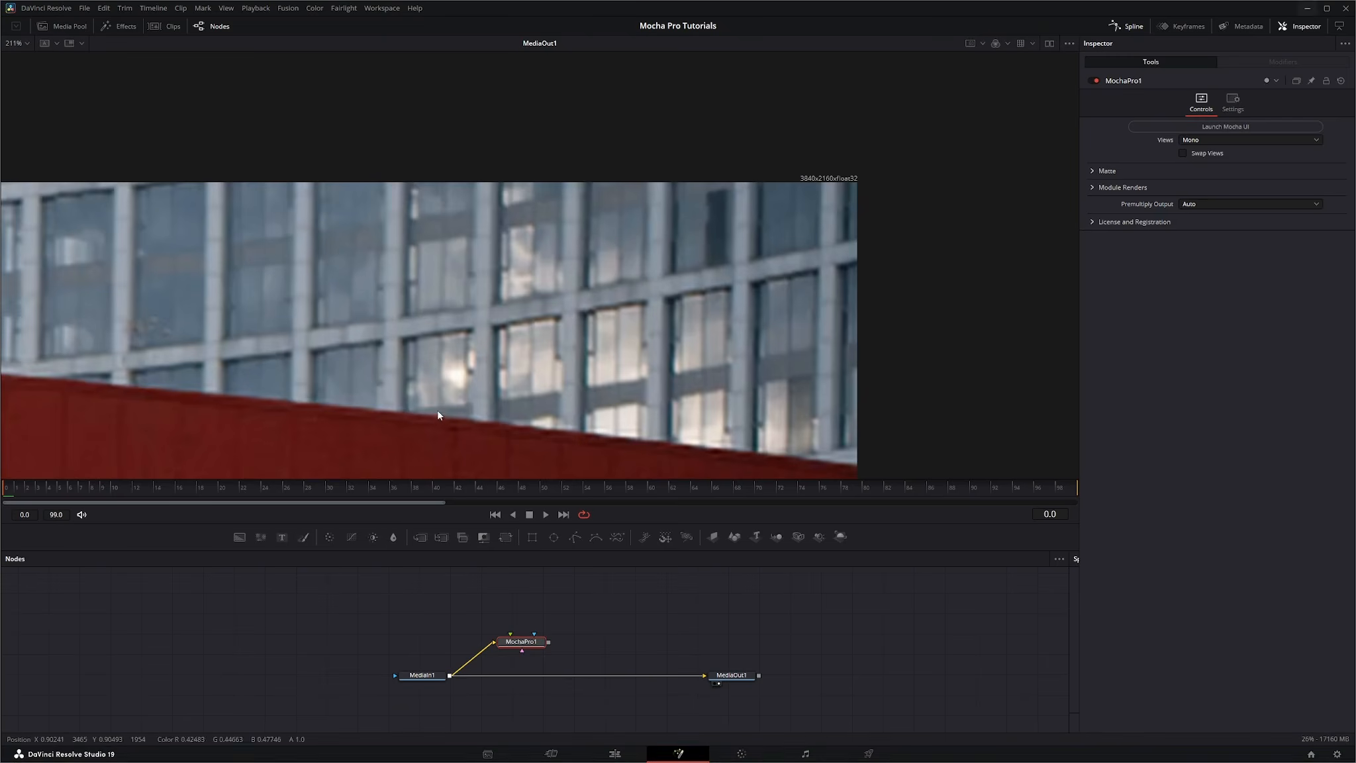
left_click_drag(358, 376, 711, 134)
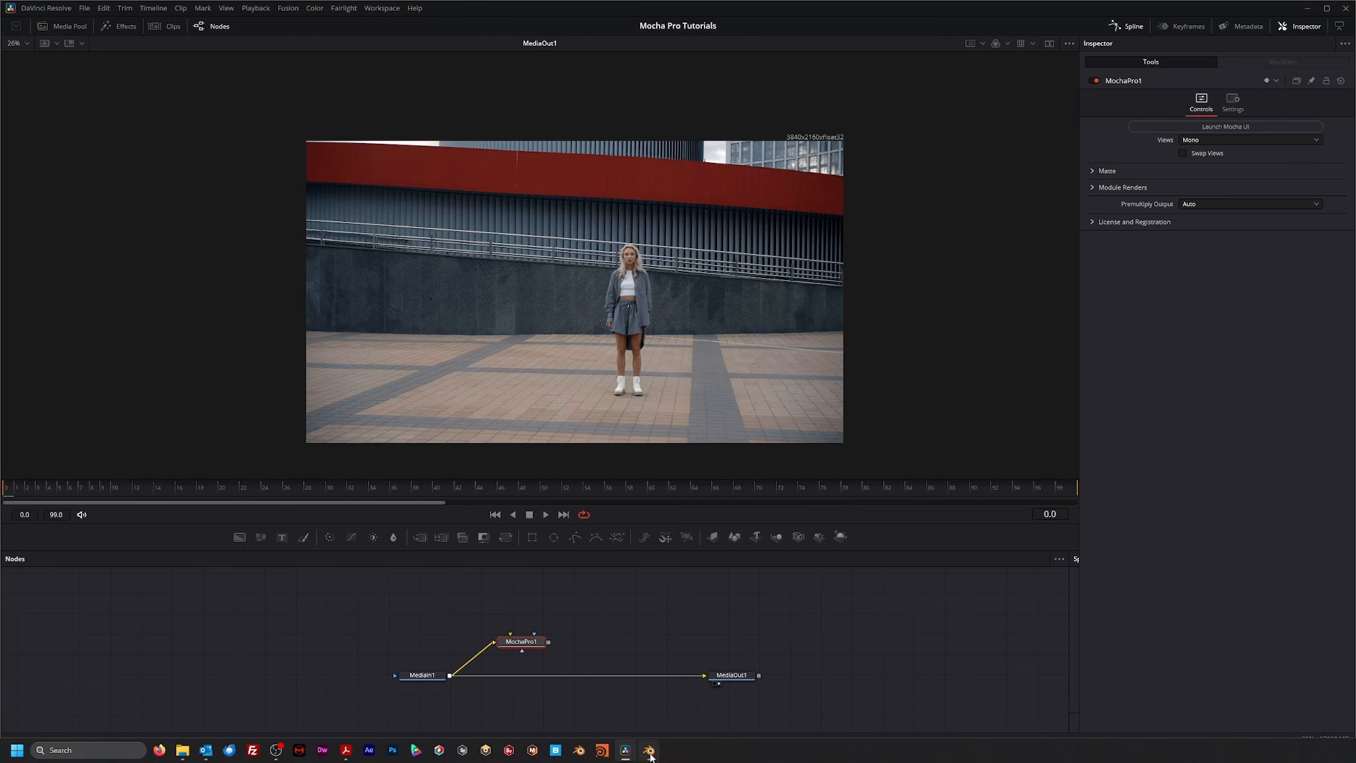
left_click(650, 757)
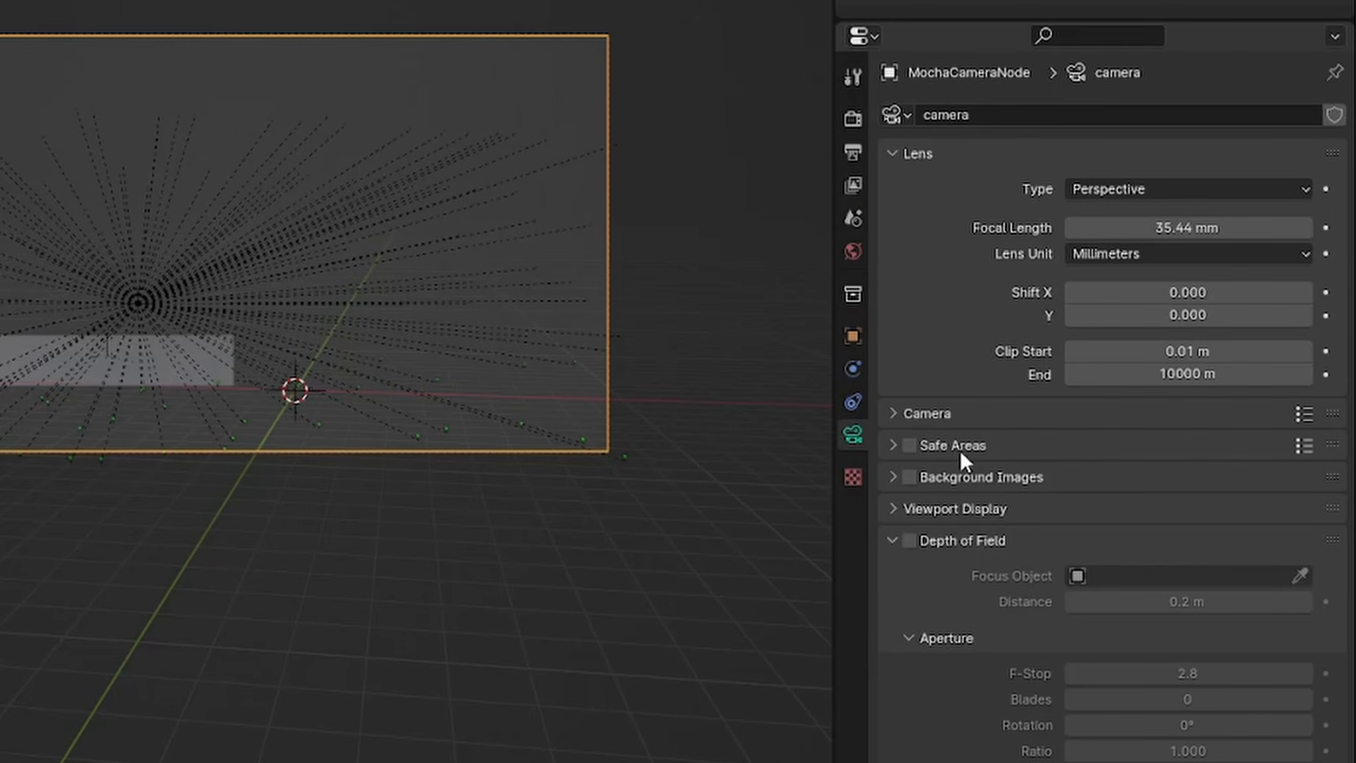
Step: Enable Background Images for MochaCameraNode and add an empty image slot
left_click(891, 474)
left_click(894, 474)
left_click(906, 477)
left_click(899, 478)
left_click(1105, 520)
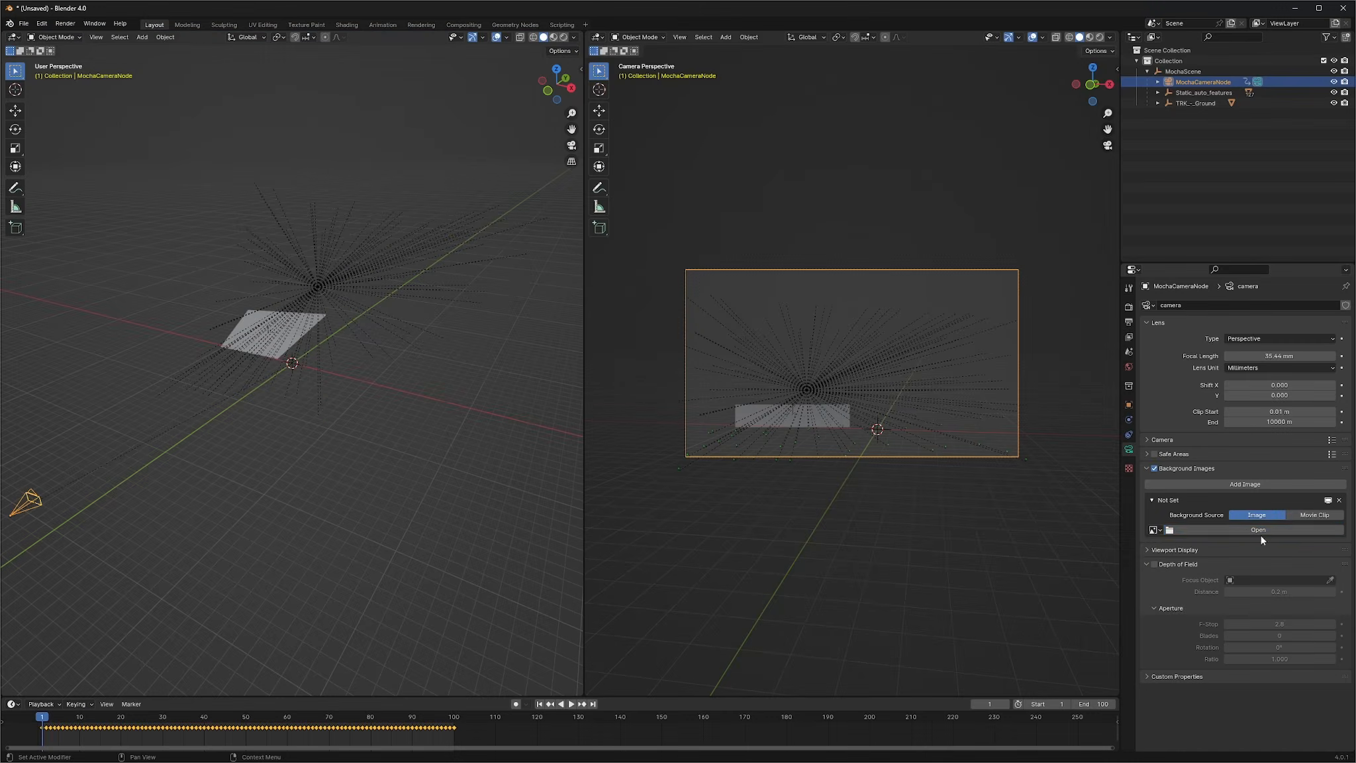
Step: Load Footage_01.png through Footage_100.png from the Tutorials Footage folder as the camera's background image sequence
left_click(1141, 611)
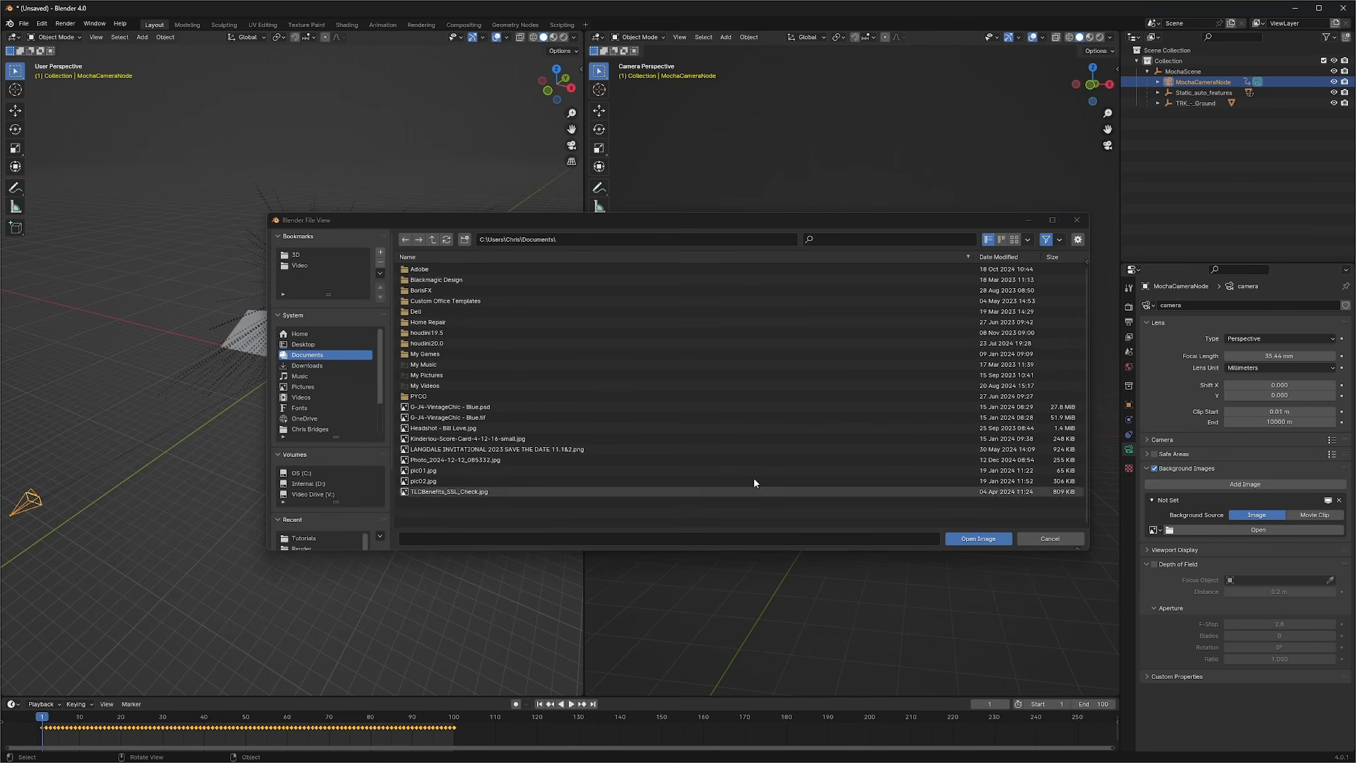
left_click(296, 255)
double_click(424, 438)
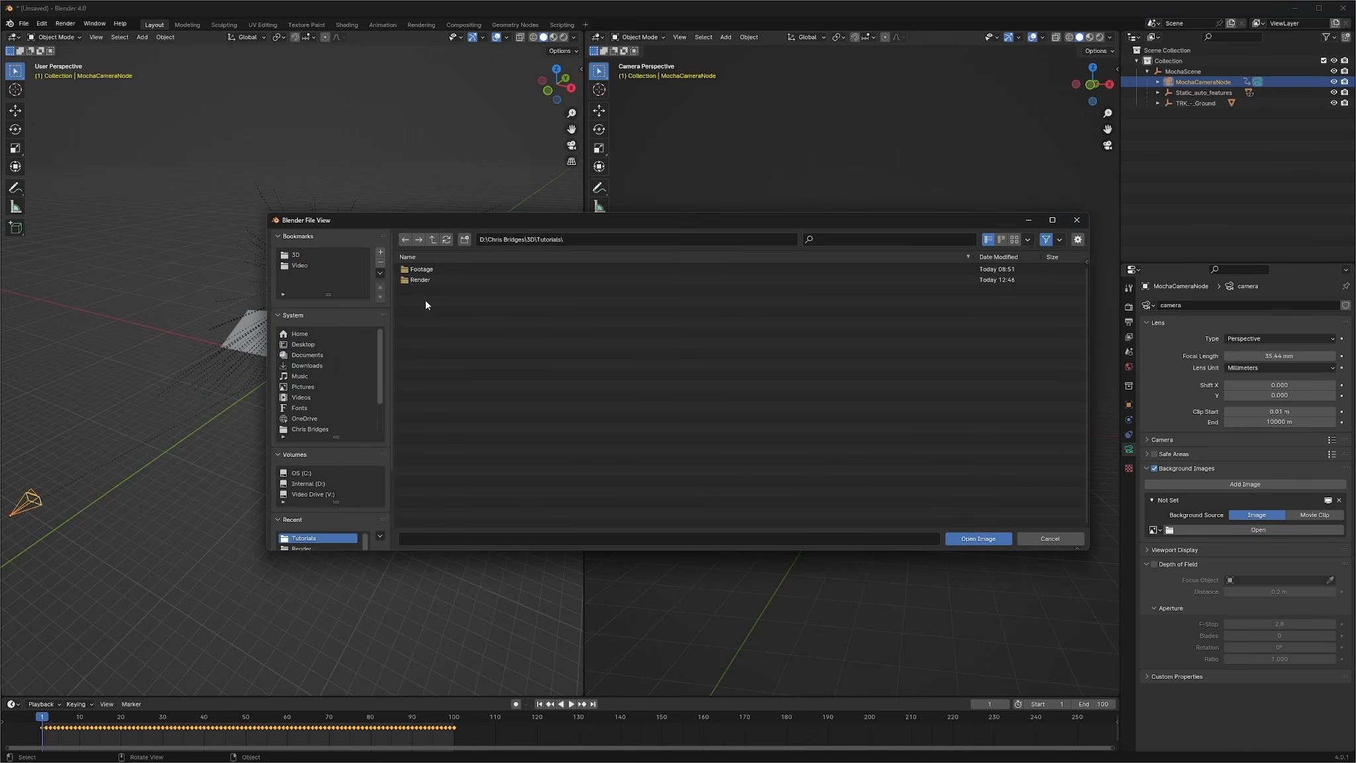
left_click(415, 270)
double_click(414, 270)
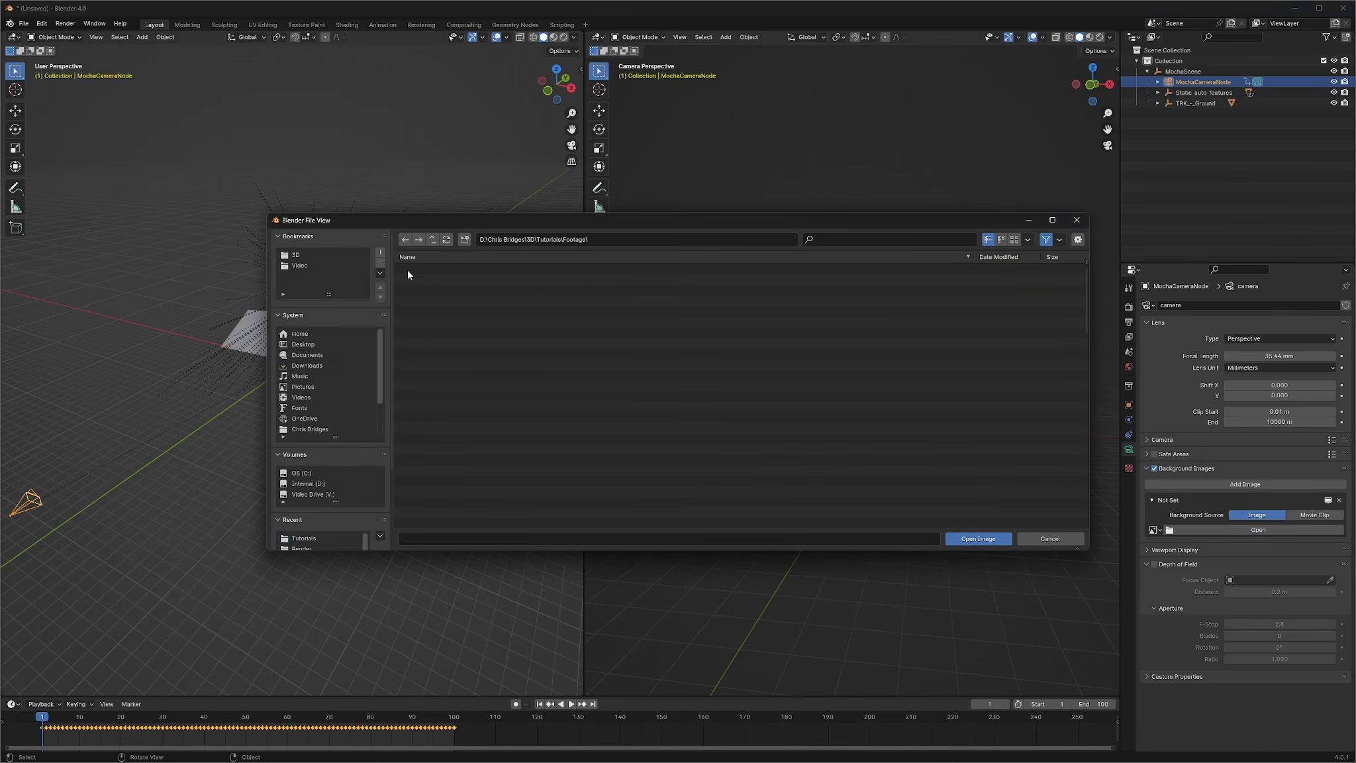
left_click(409, 270)
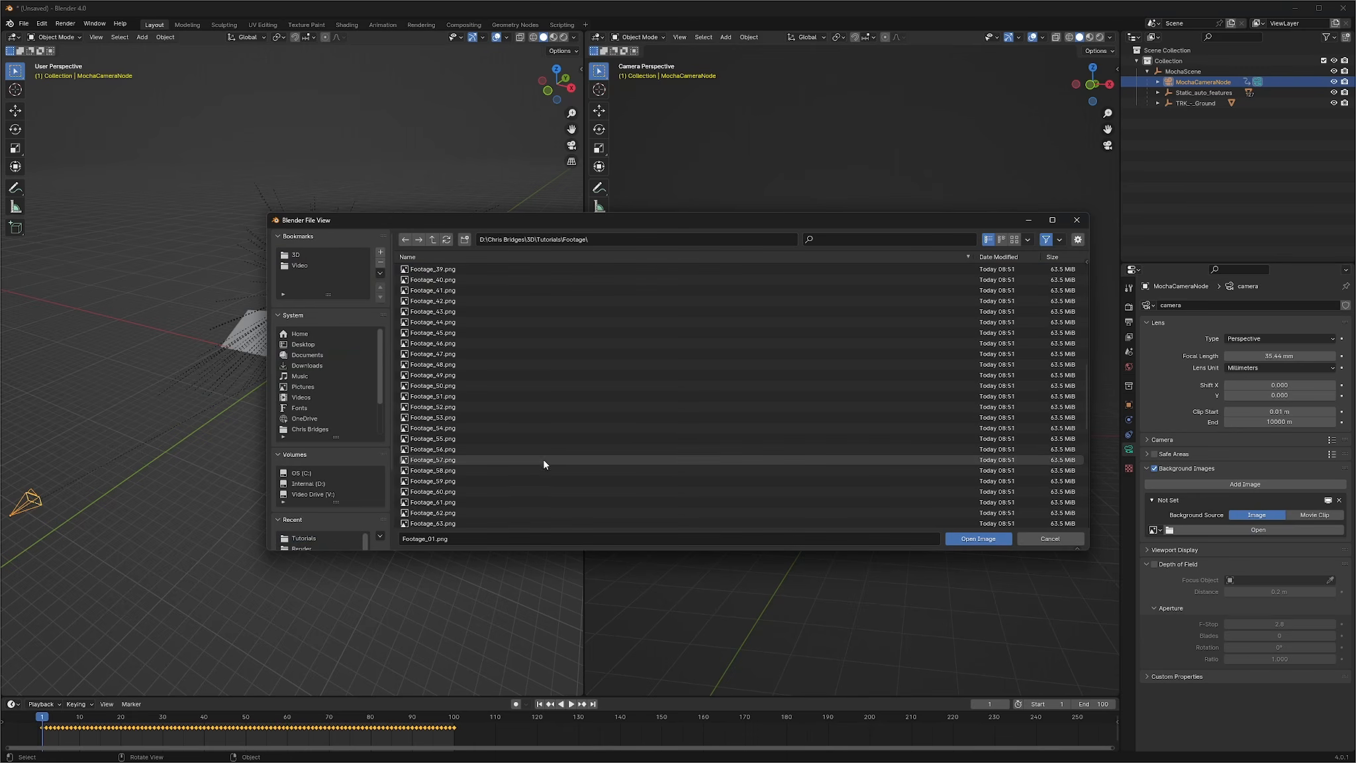
scroll(540, 464, "down", 20)
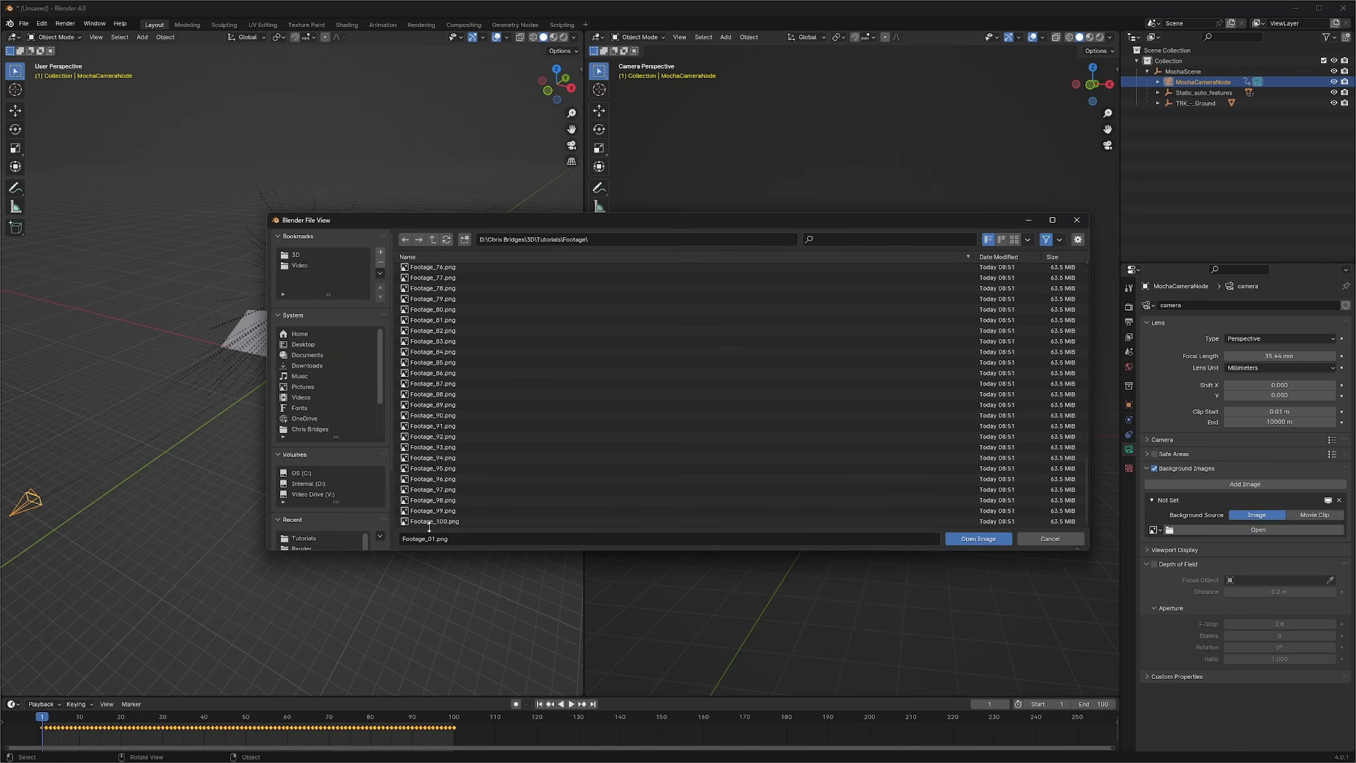
left_click(459, 522, "shift")
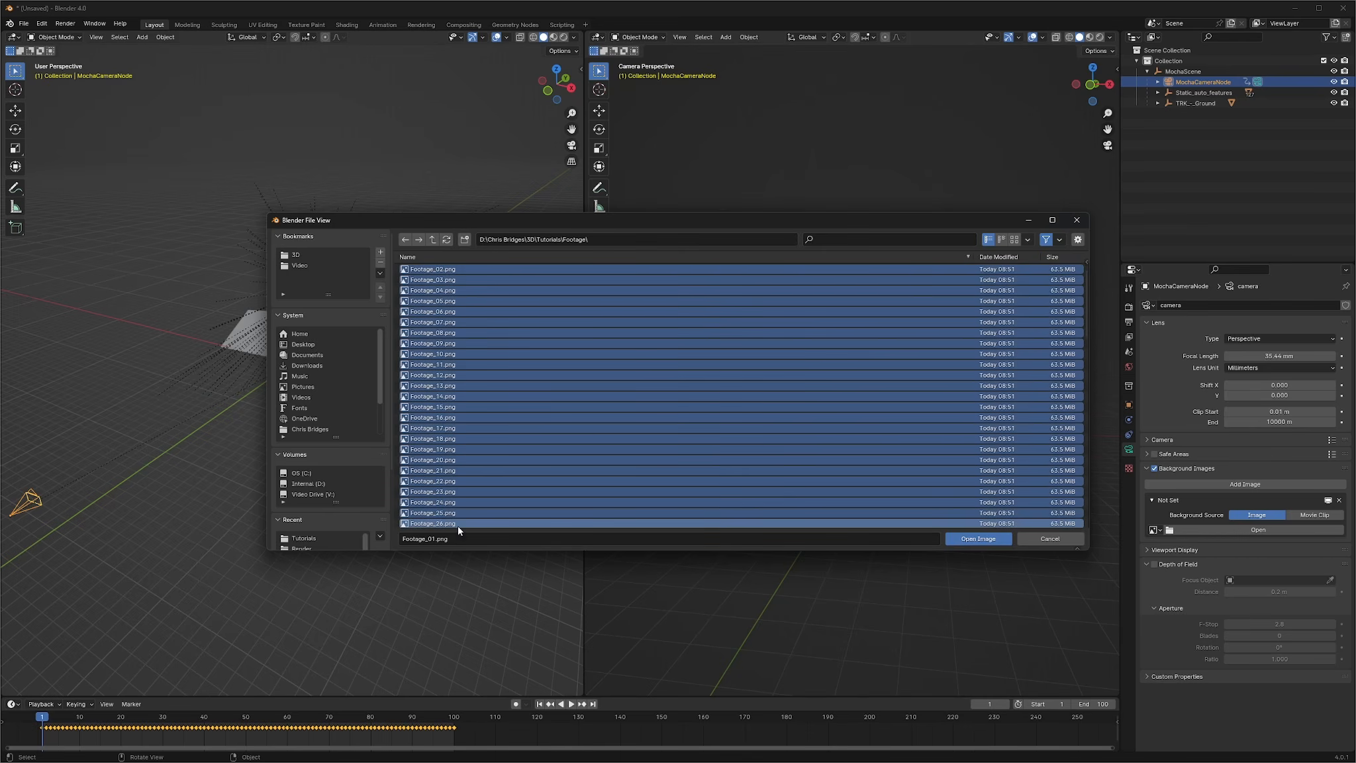
left_click(990, 540)
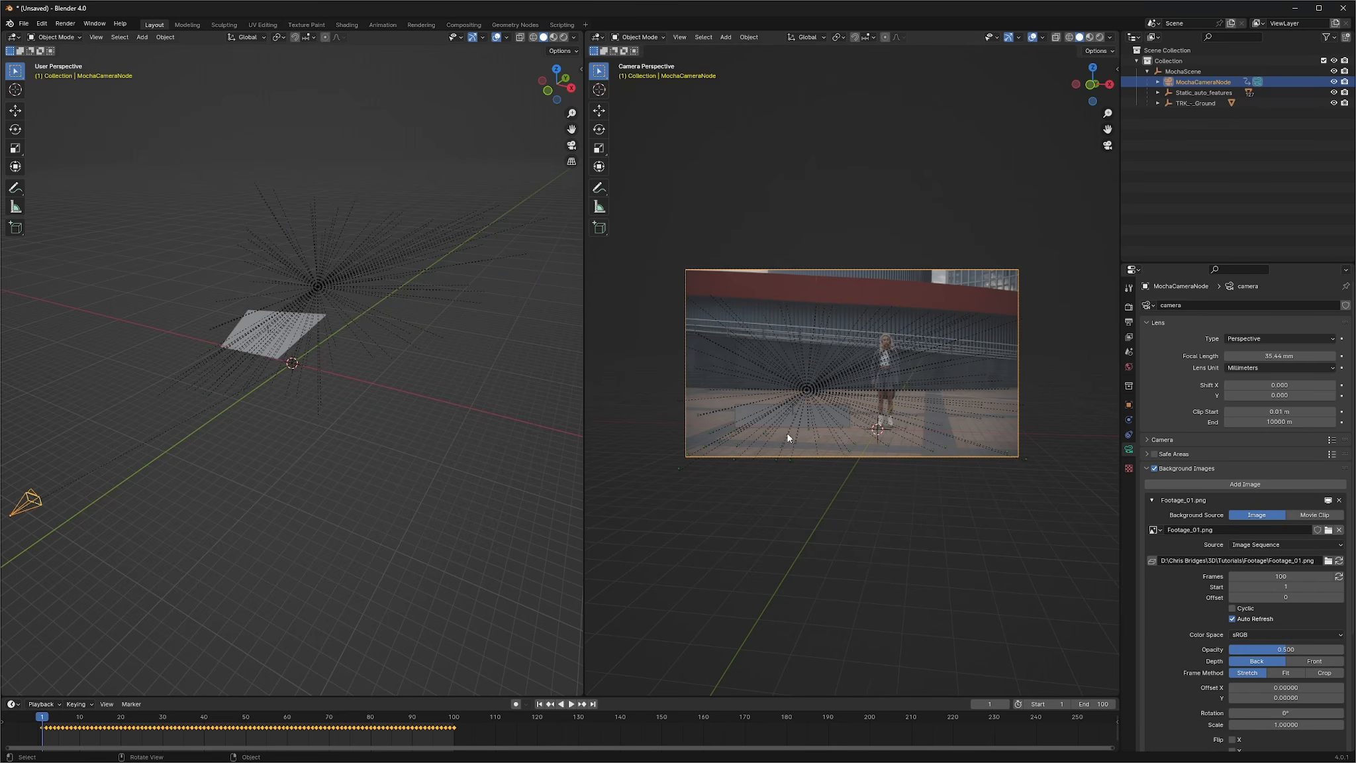
Step: Fit the camera frame to its viewport and widen that viewport to show the whole background footage
key("Home")
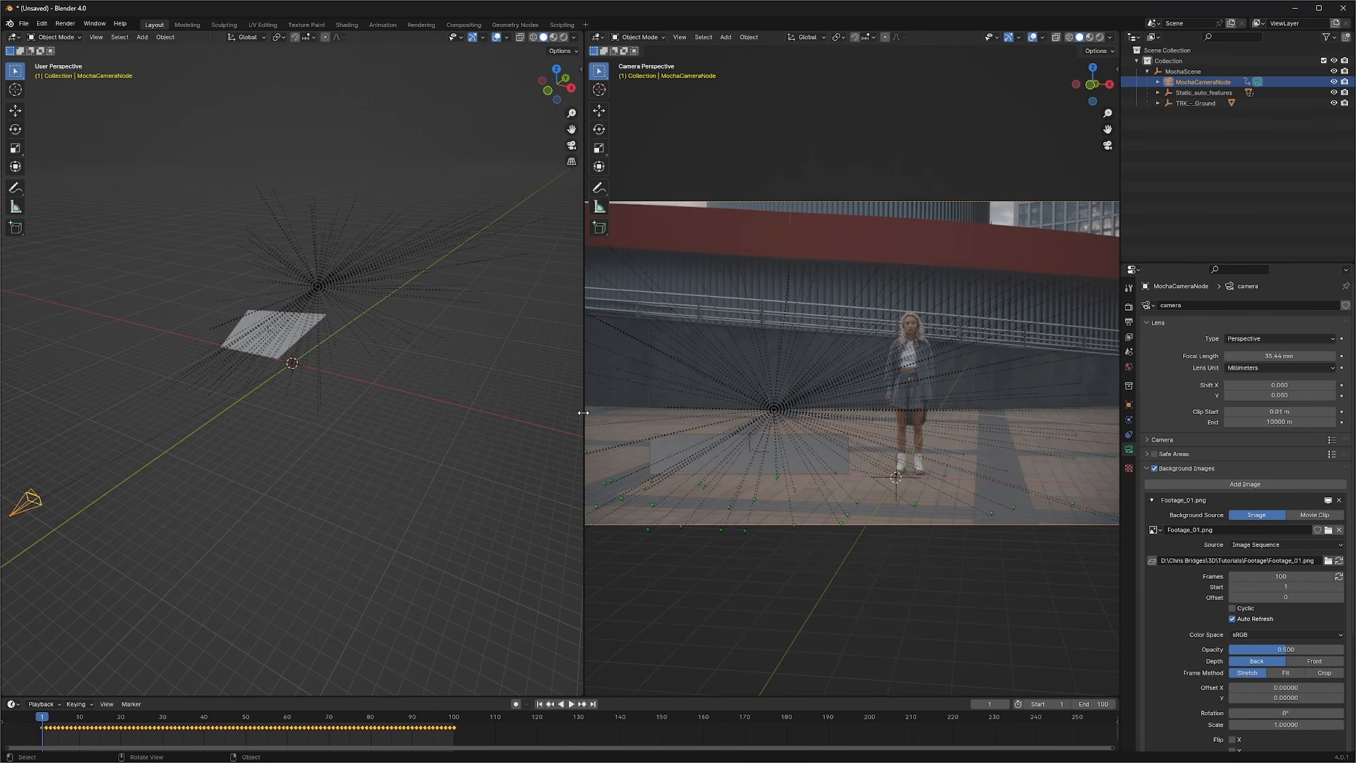
left_click_drag(583, 412, 469, 424)
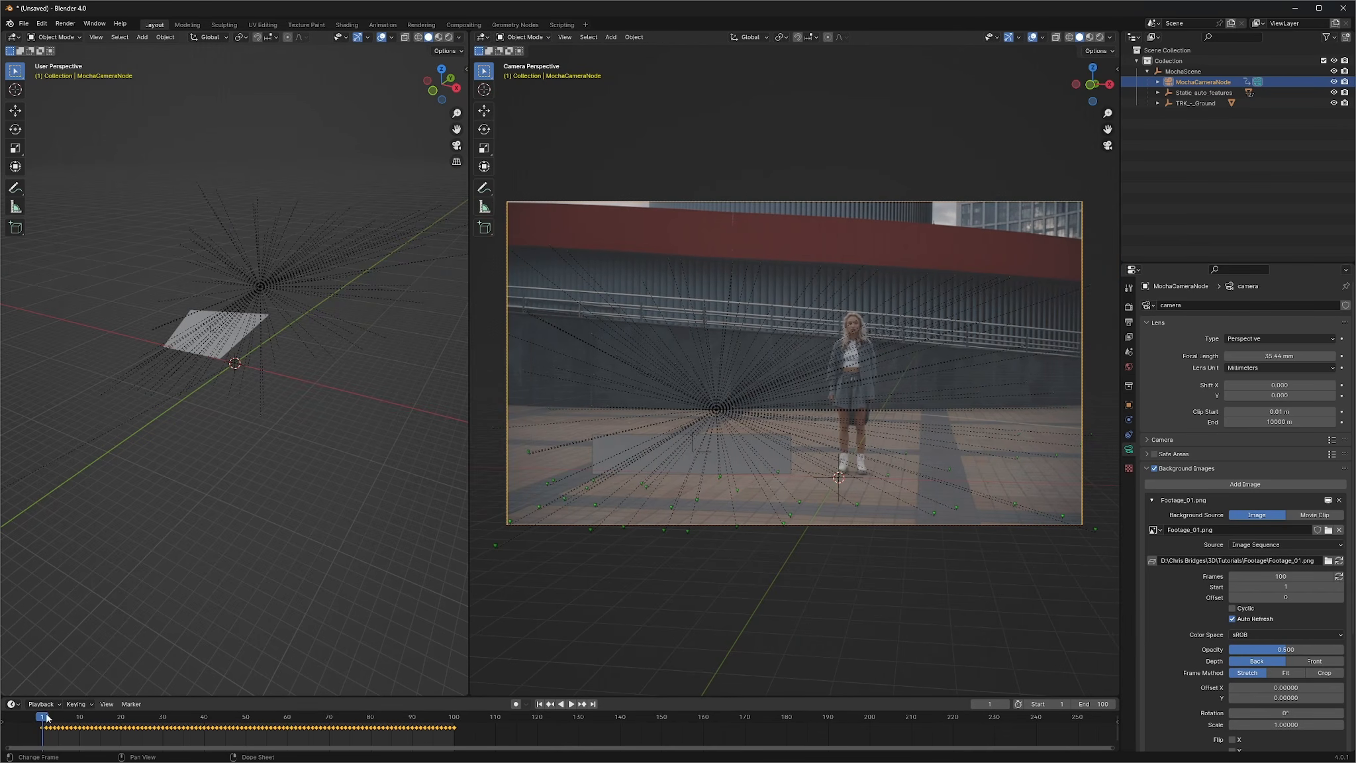
Step: Play back the shot to check the solved camera against the background footage
key("space")
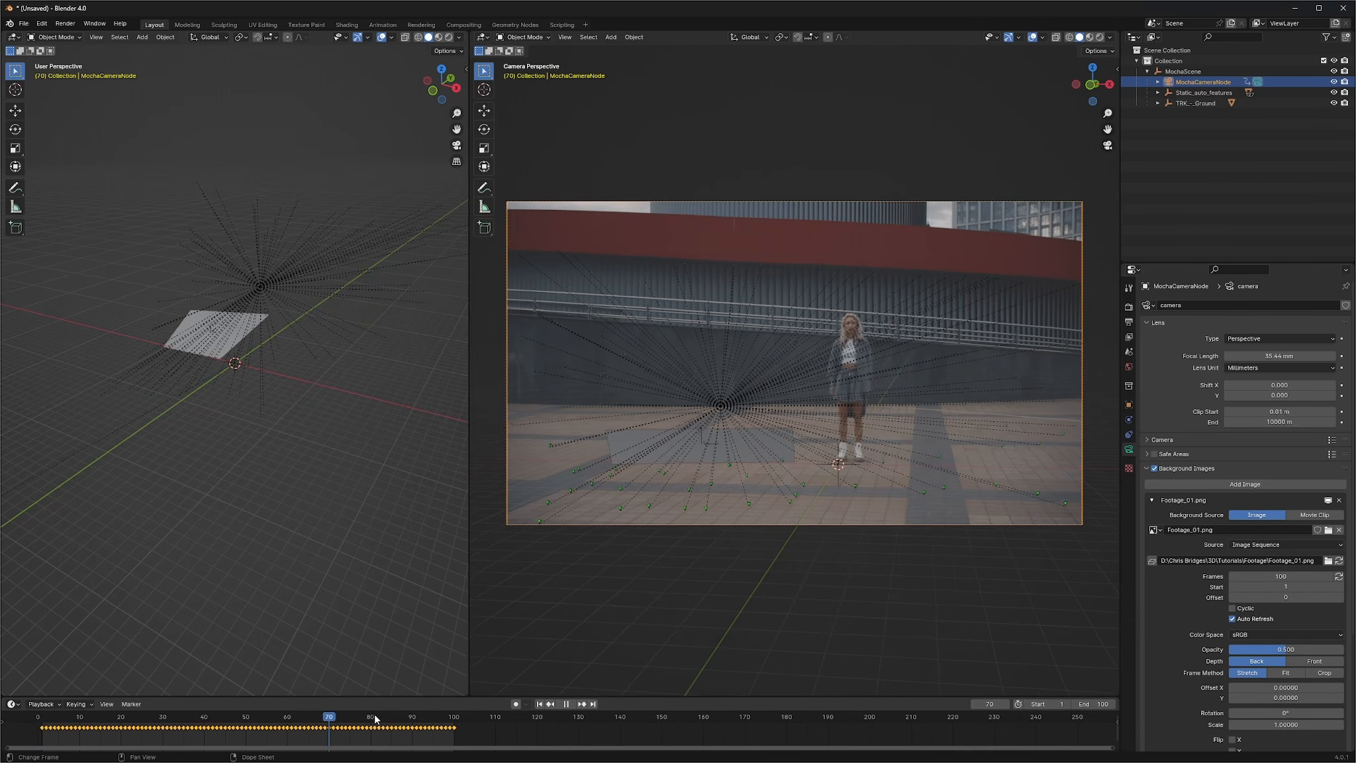
key("Escape")
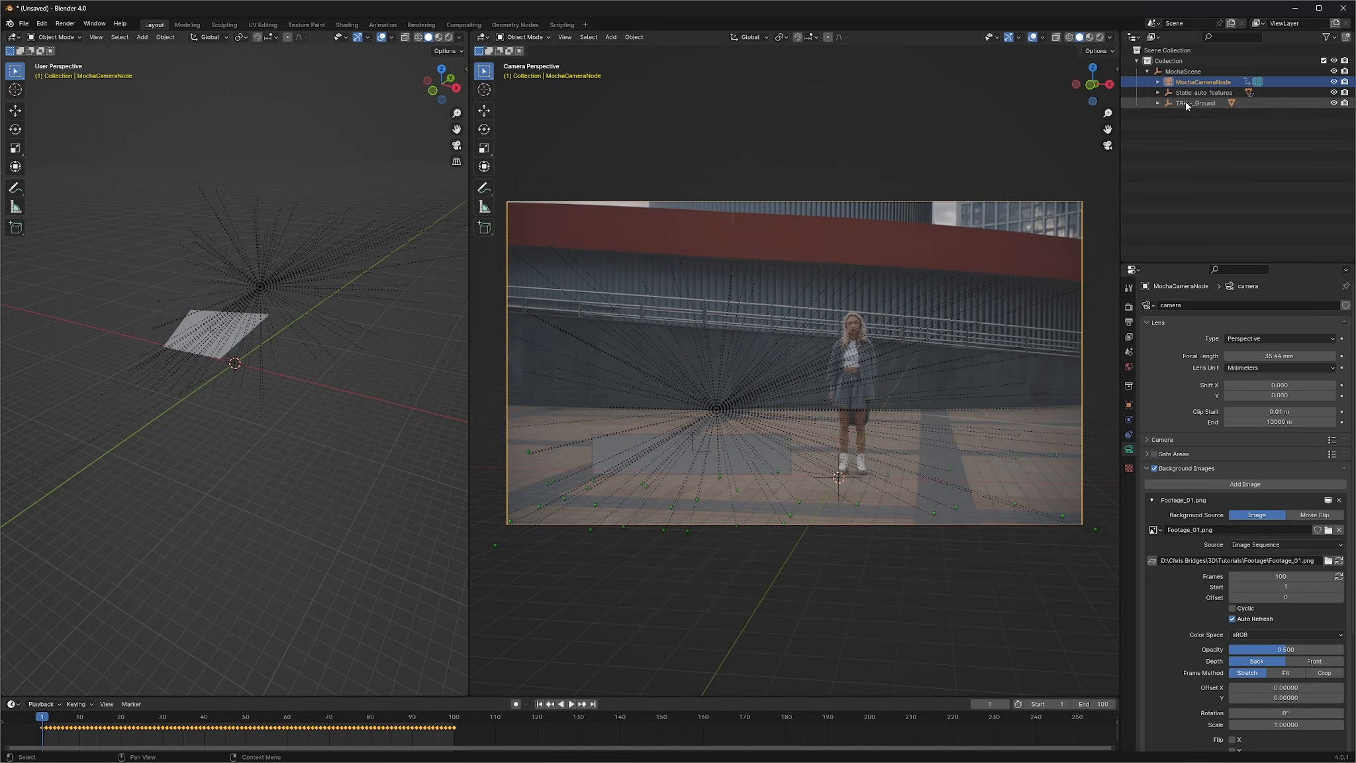
Step: Hide the TRK Ground empty and its child ground surface in the viewports
left_click(1206, 107)
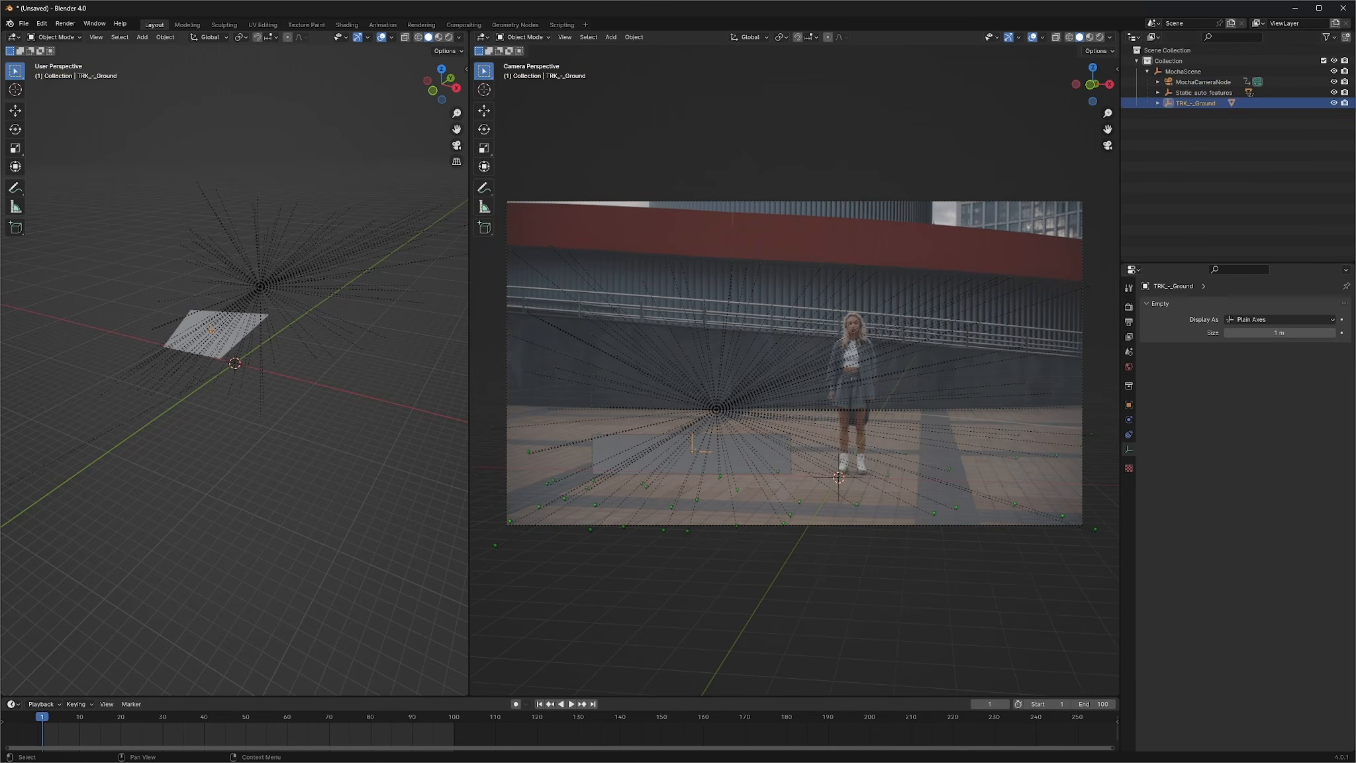
left_click(1334, 104)
left_click(1157, 103)
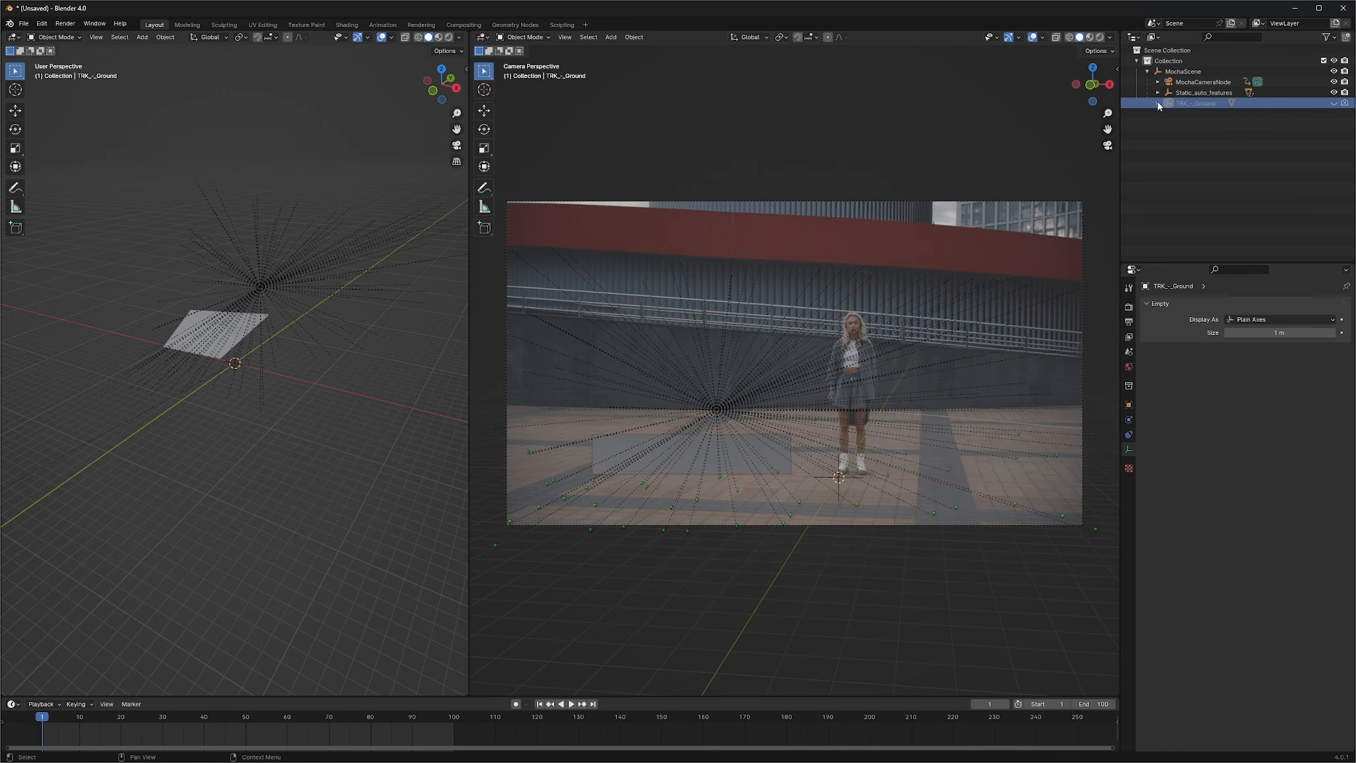
left_click(1334, 113)
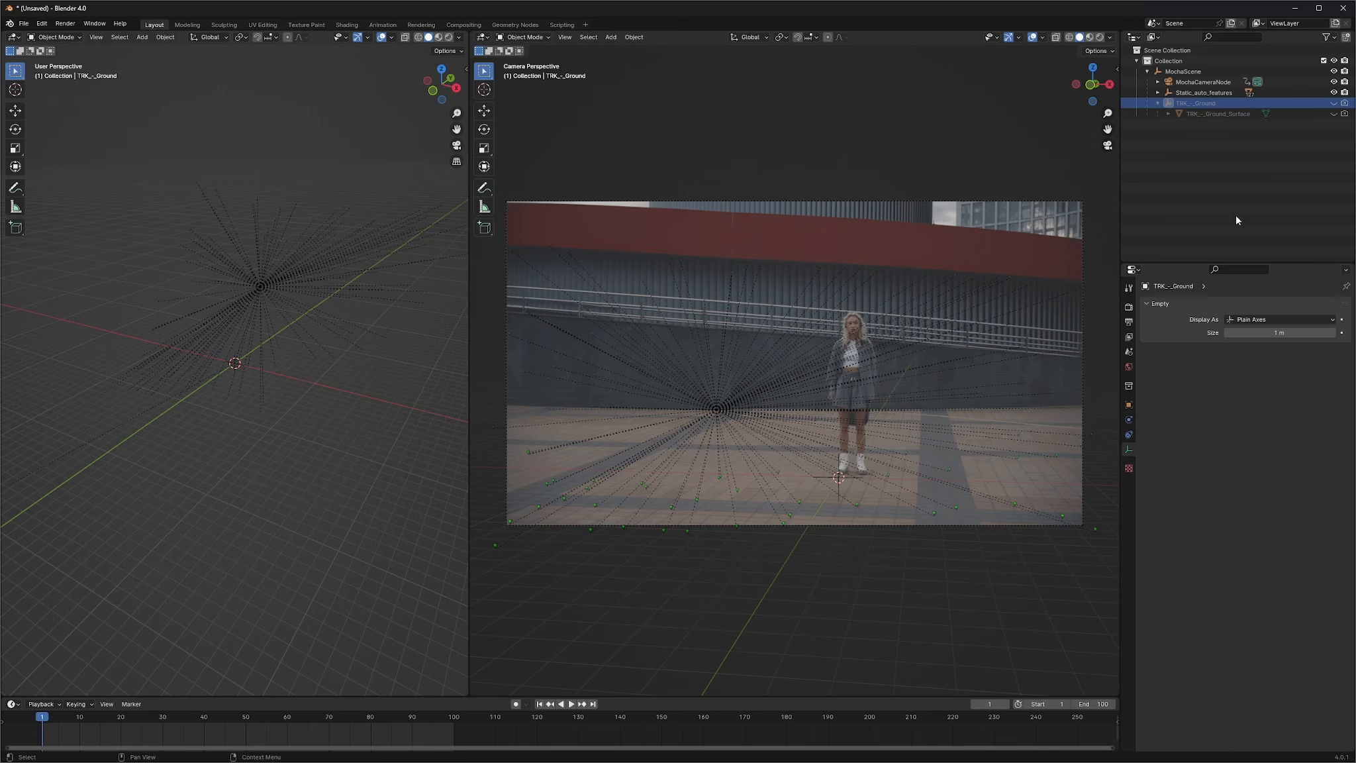
Step: Hide Static_auto_features together with all of its child feature points in the viewports
left_click(1211, 94)
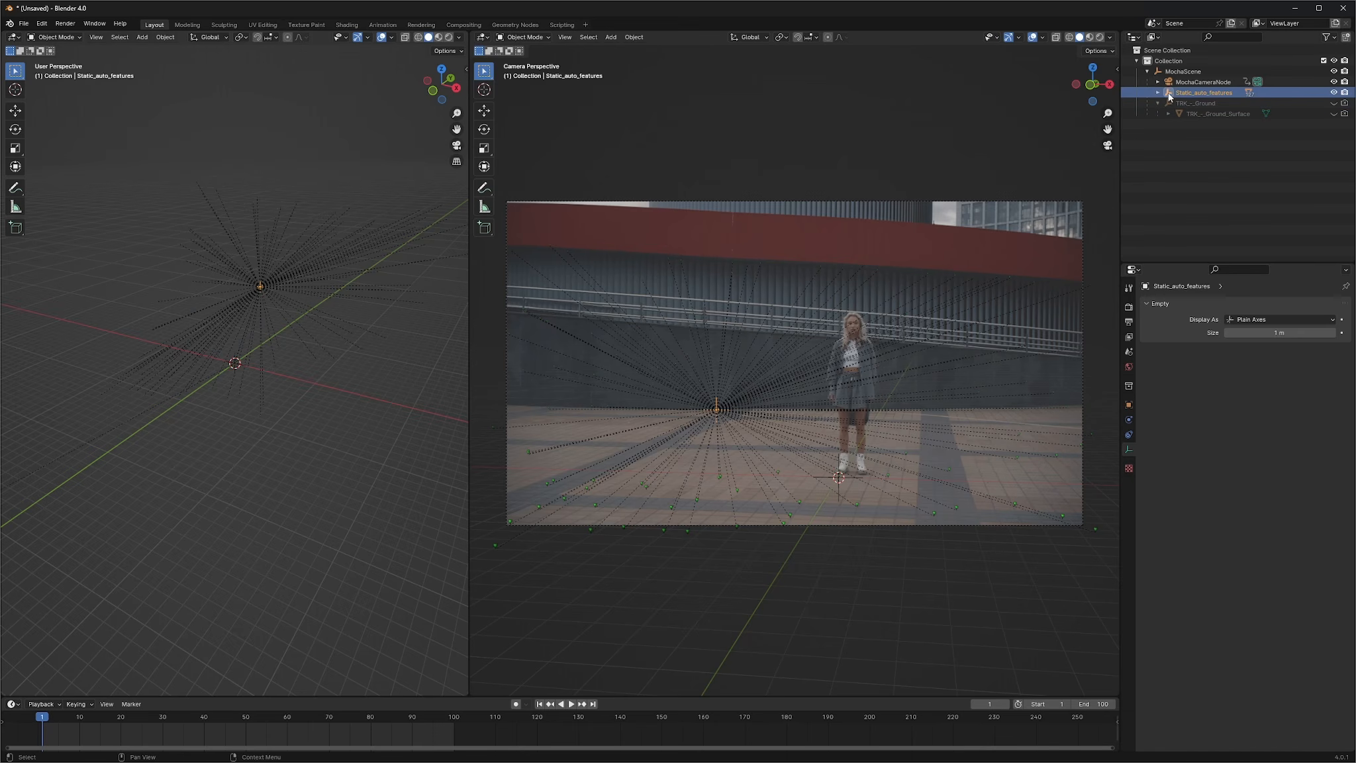
left_click(1335, 93)
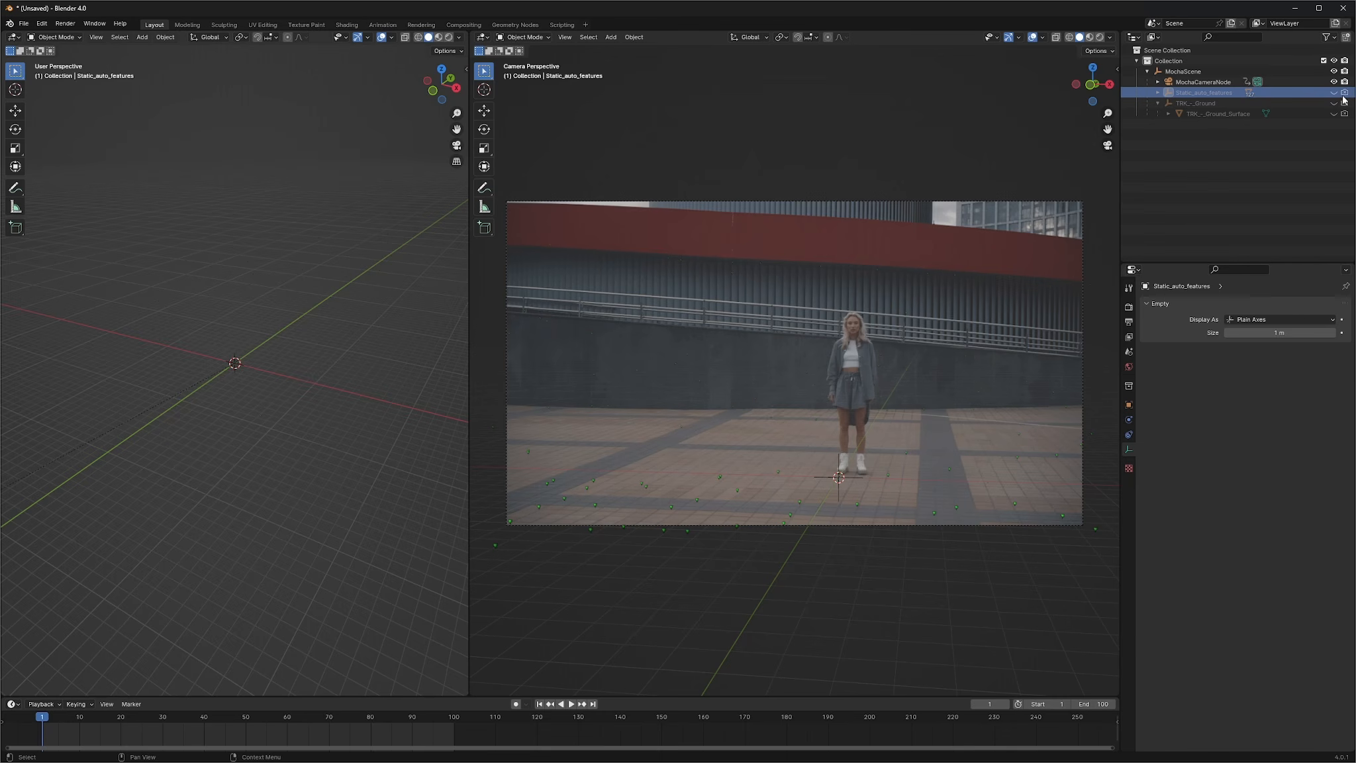
left_click(1159, 94)
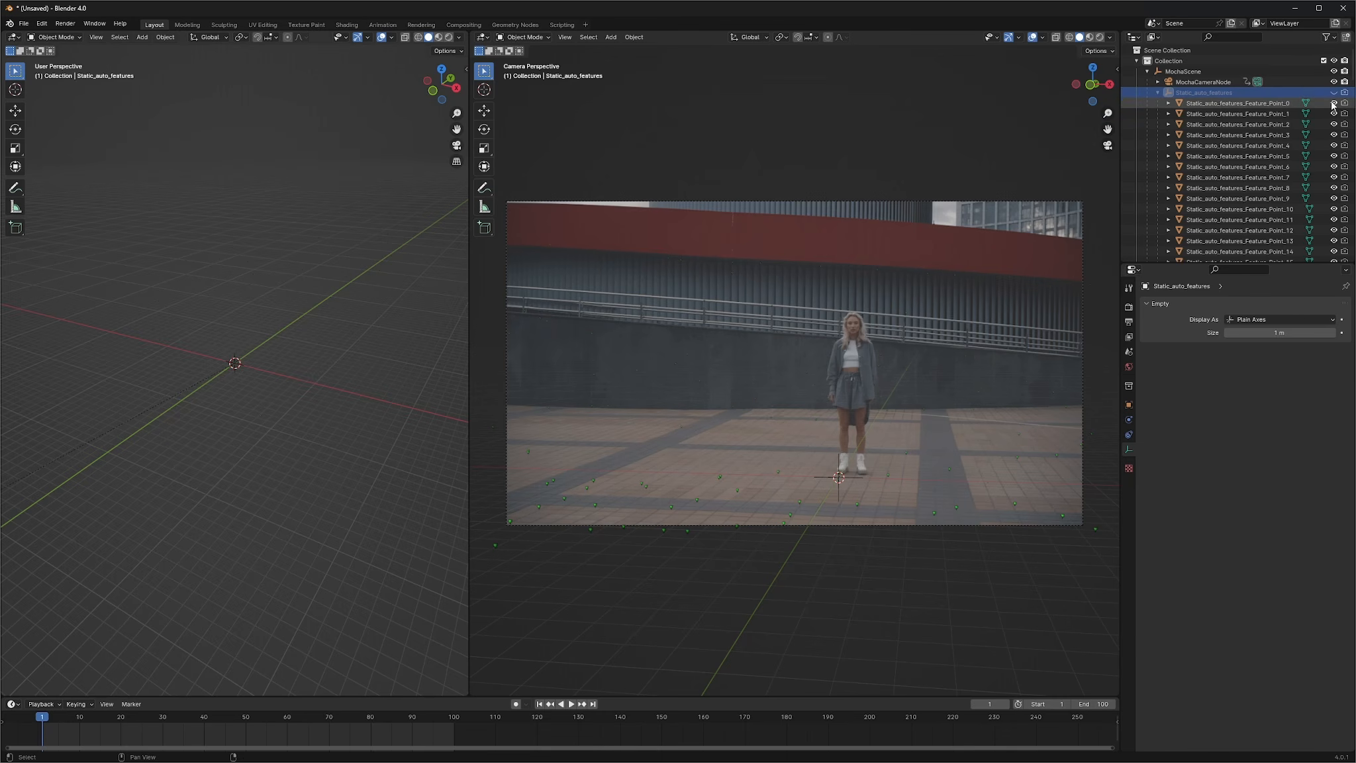
left_click(1333, 94, "shift")
left_click(1334, 93, "shift")
left_click(1158, 93)
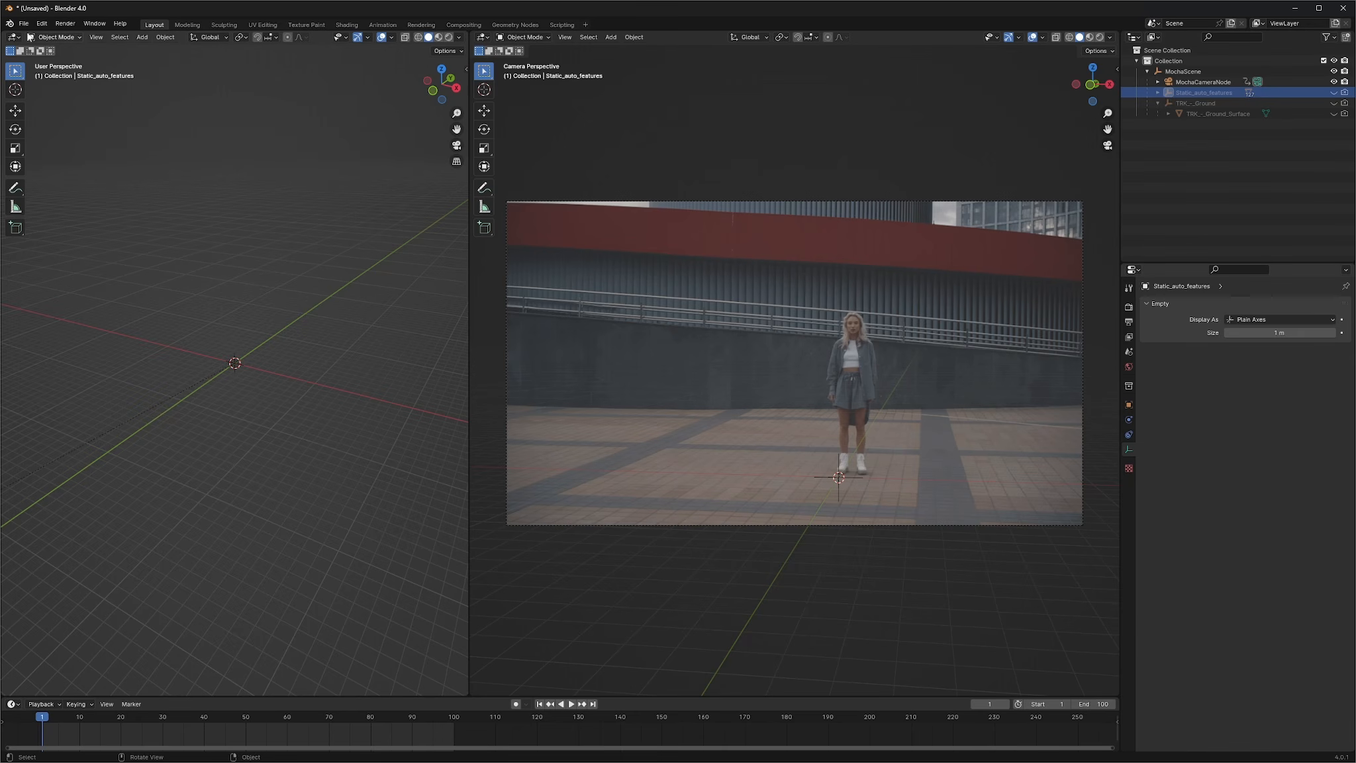
left_click(23, 24)
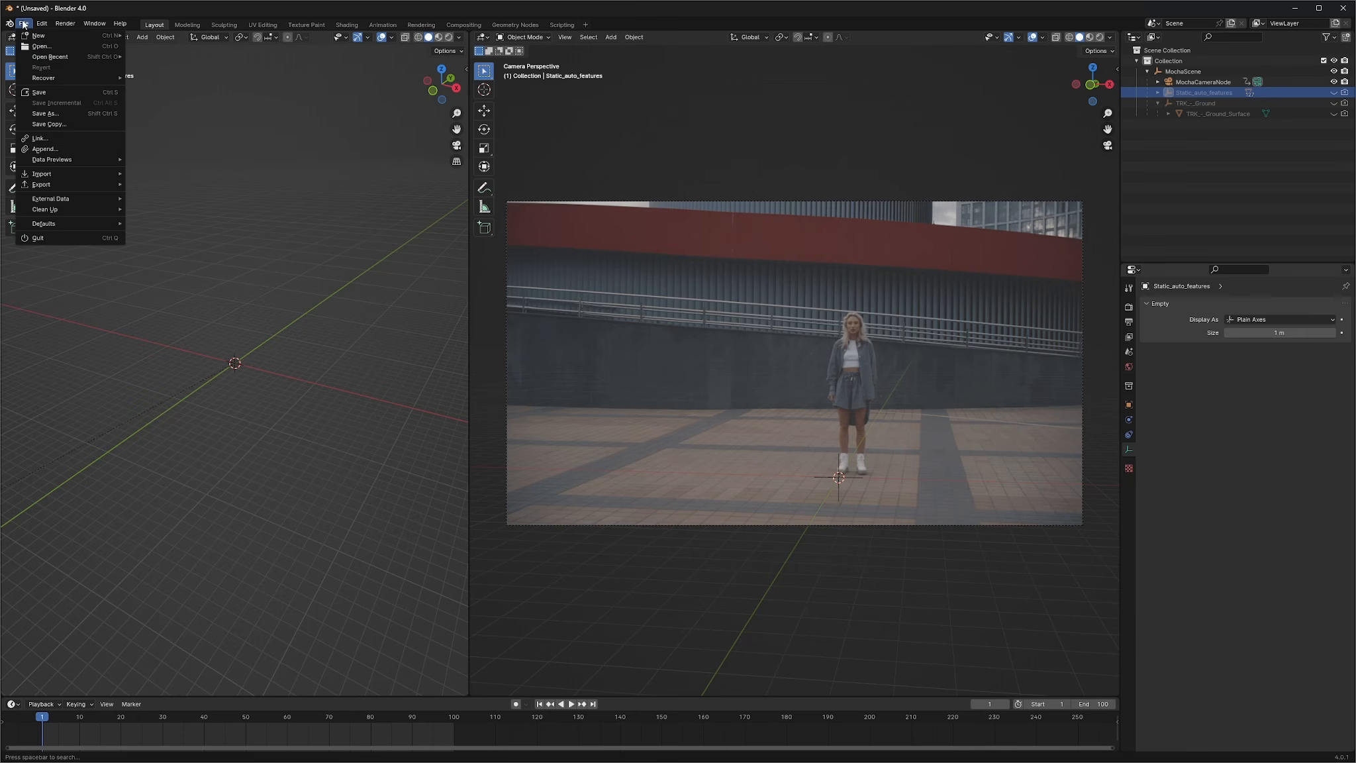
left_click(47, 149)
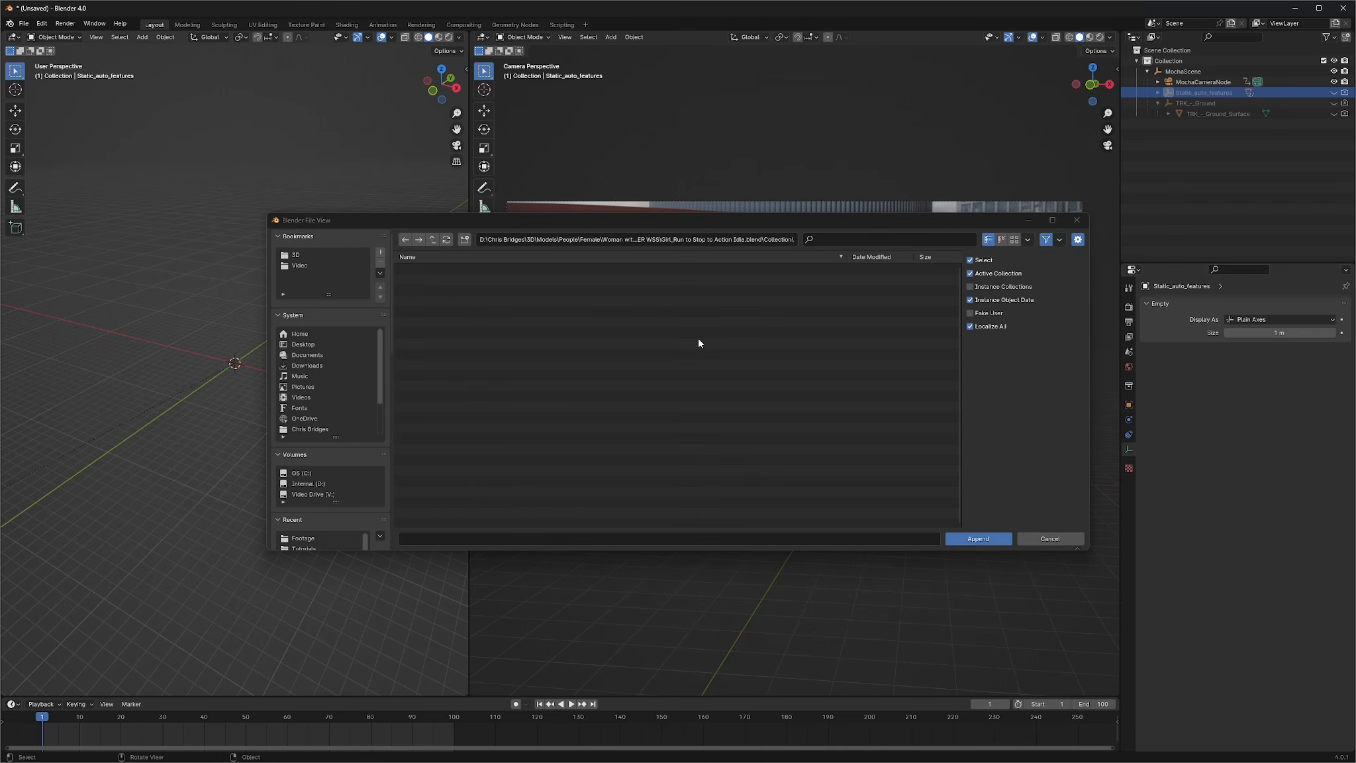
left_click(1050, 538)
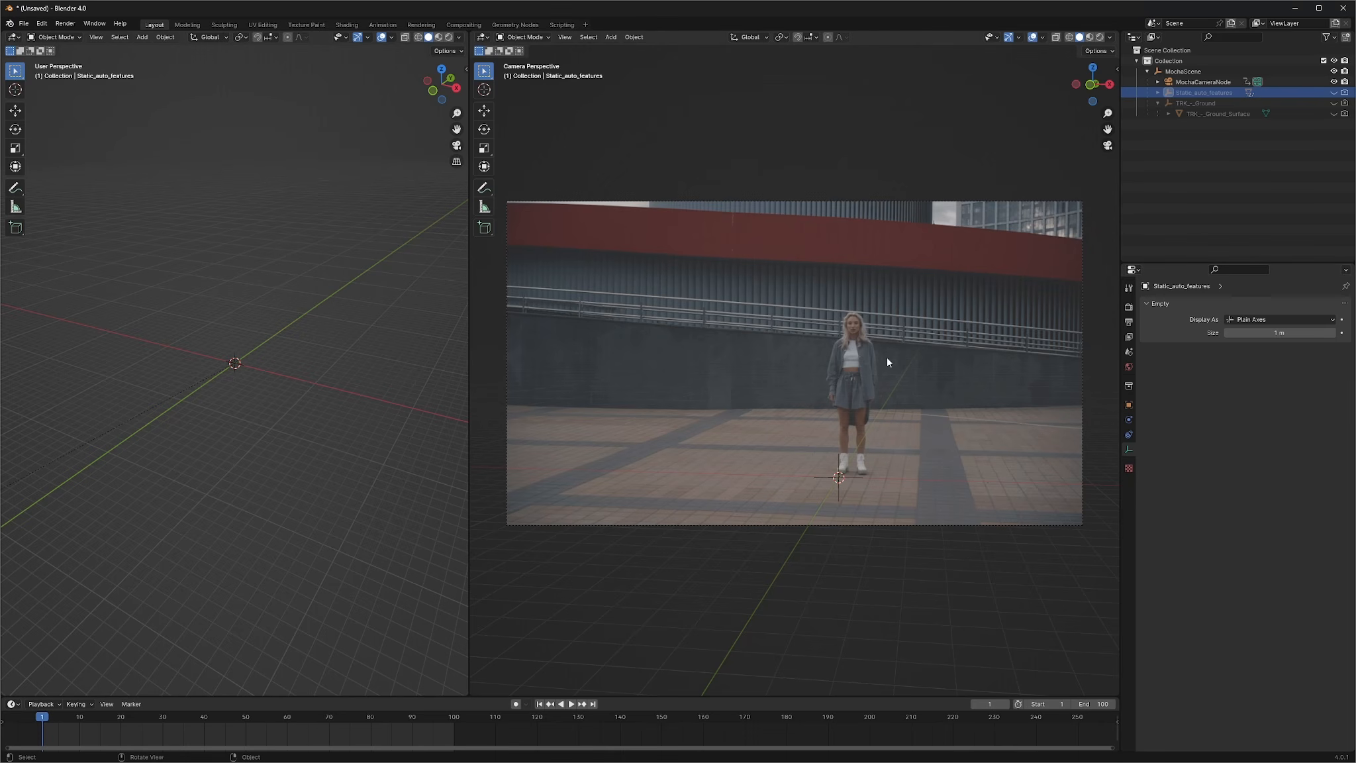
Step: Open the recent project Mocha Pro 01.blend in place of the unsaved scene
left_click(24, 23)
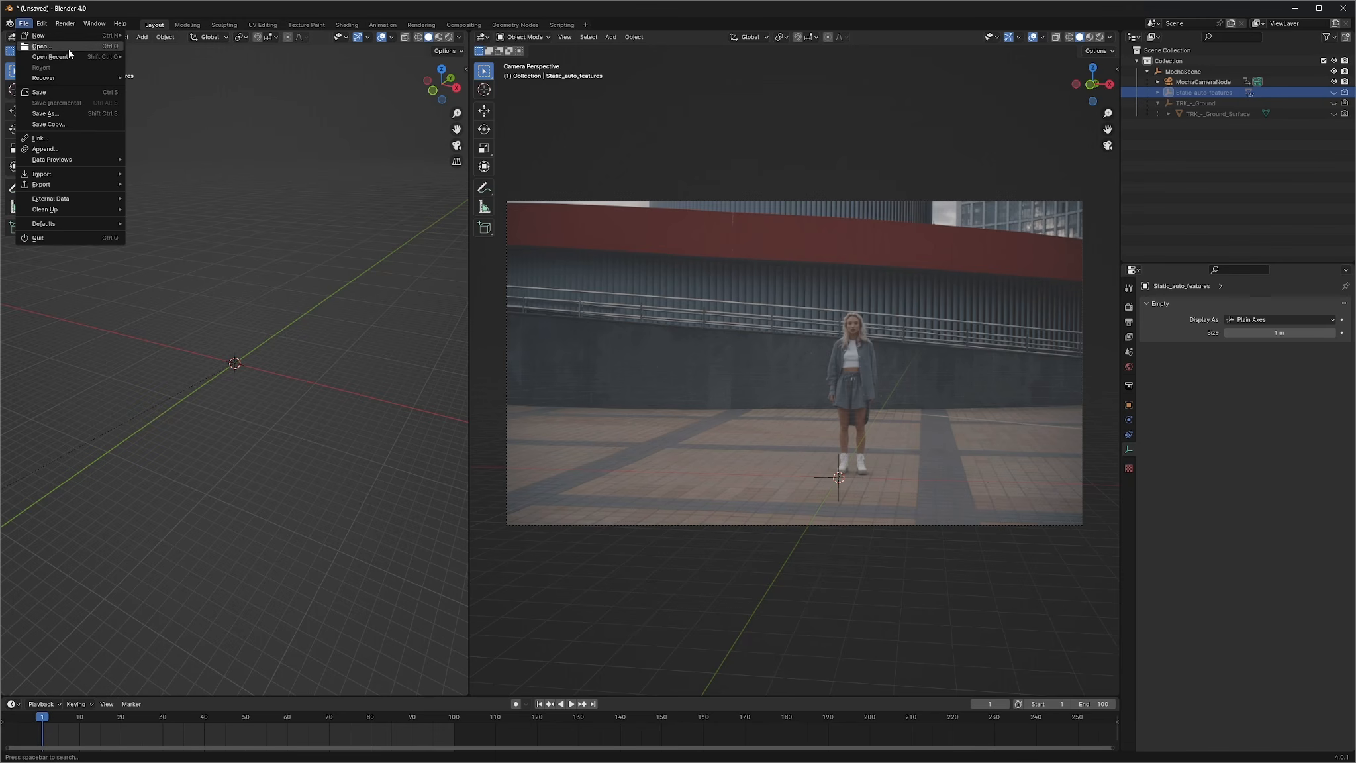
left_click(152, 60)
left_click(699, 408)
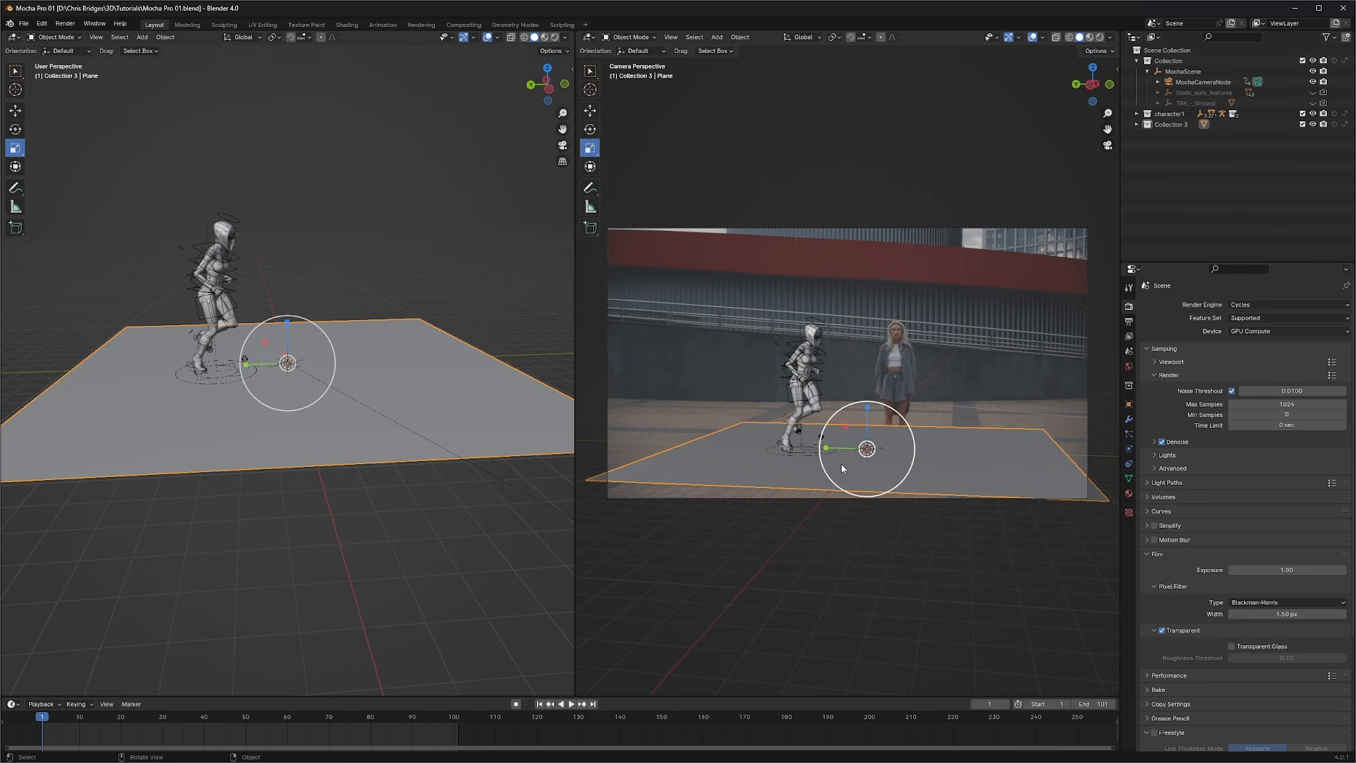
Step: Play the character animation over the footage, stop it and return to frame 1
key("space")
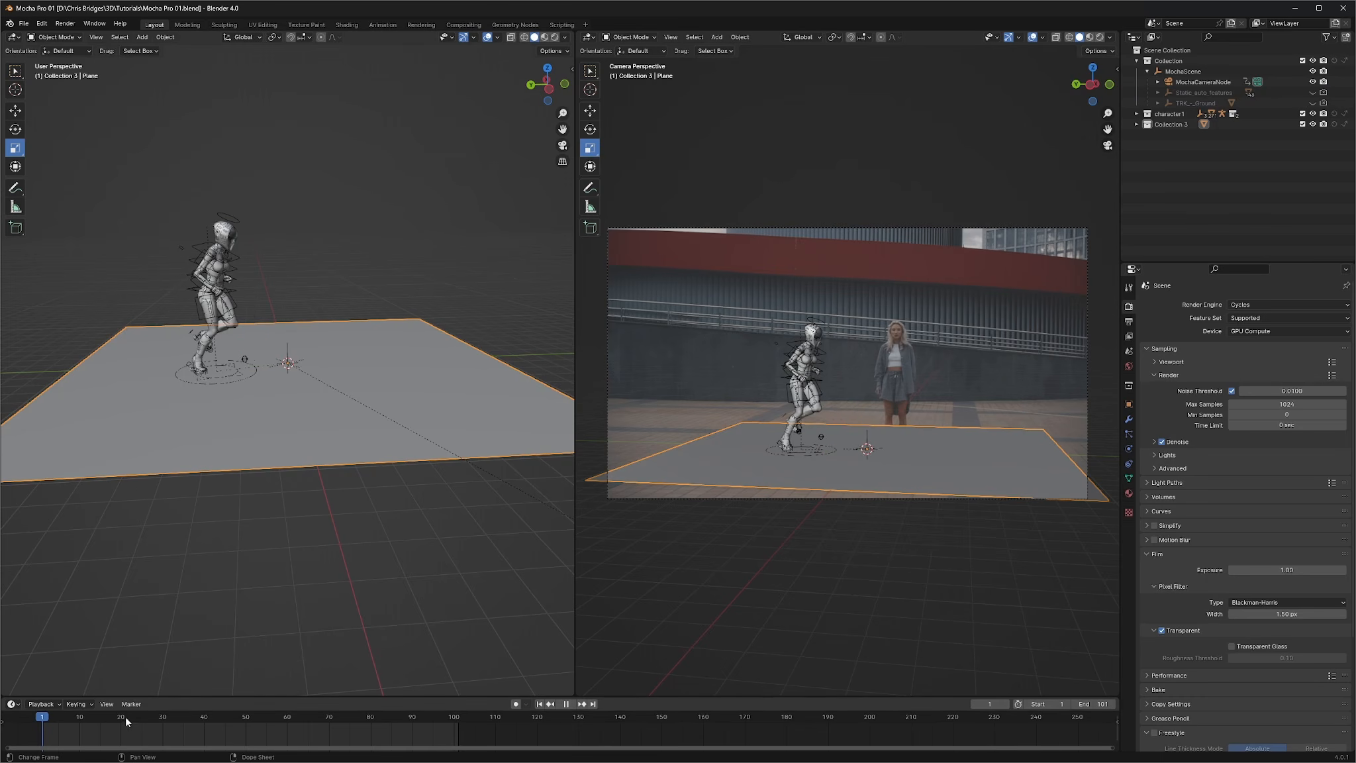
left_click_drag(82, 715, 44, 727)
key("space")
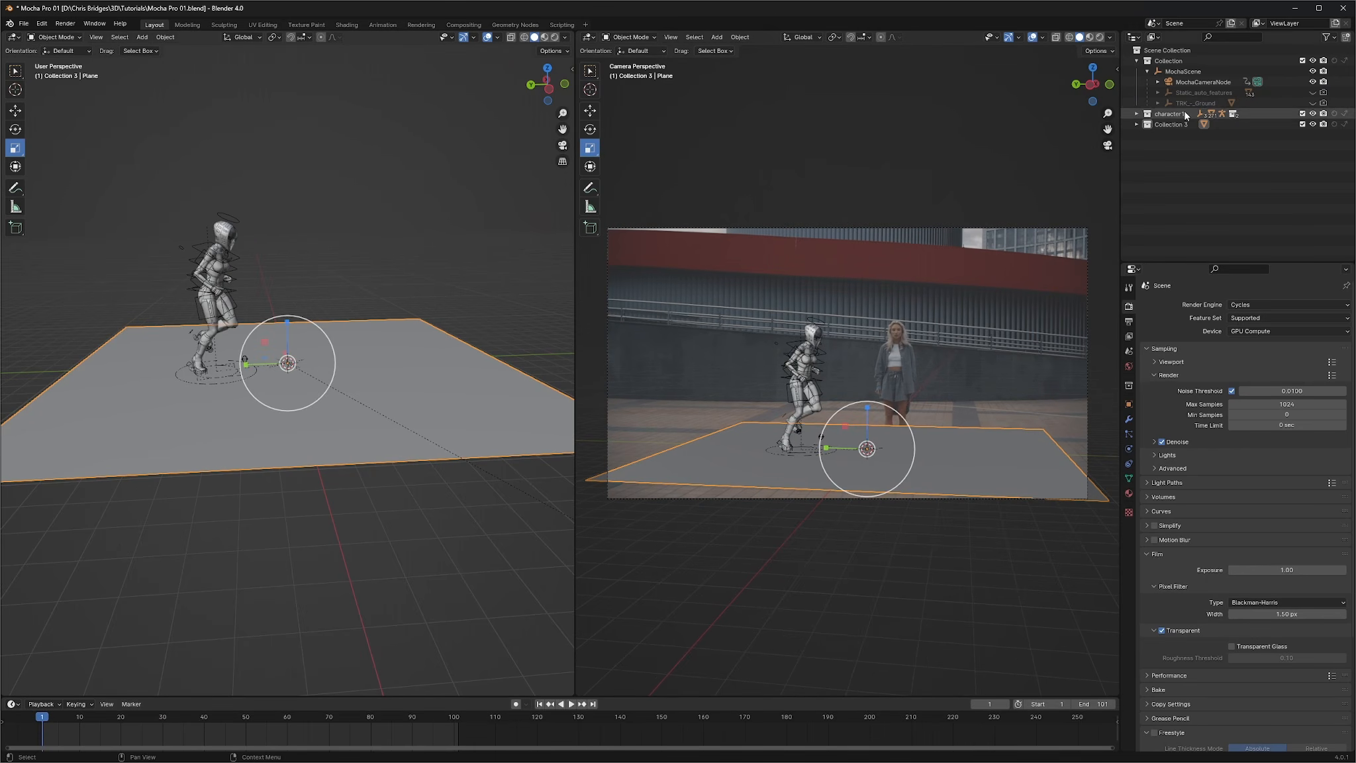
Step: Expand Collection 3, toggle its Plane's visibility off and on, and examine the Plane's object visibility settings, including Shadow Catcher
left_click(1137, 125)
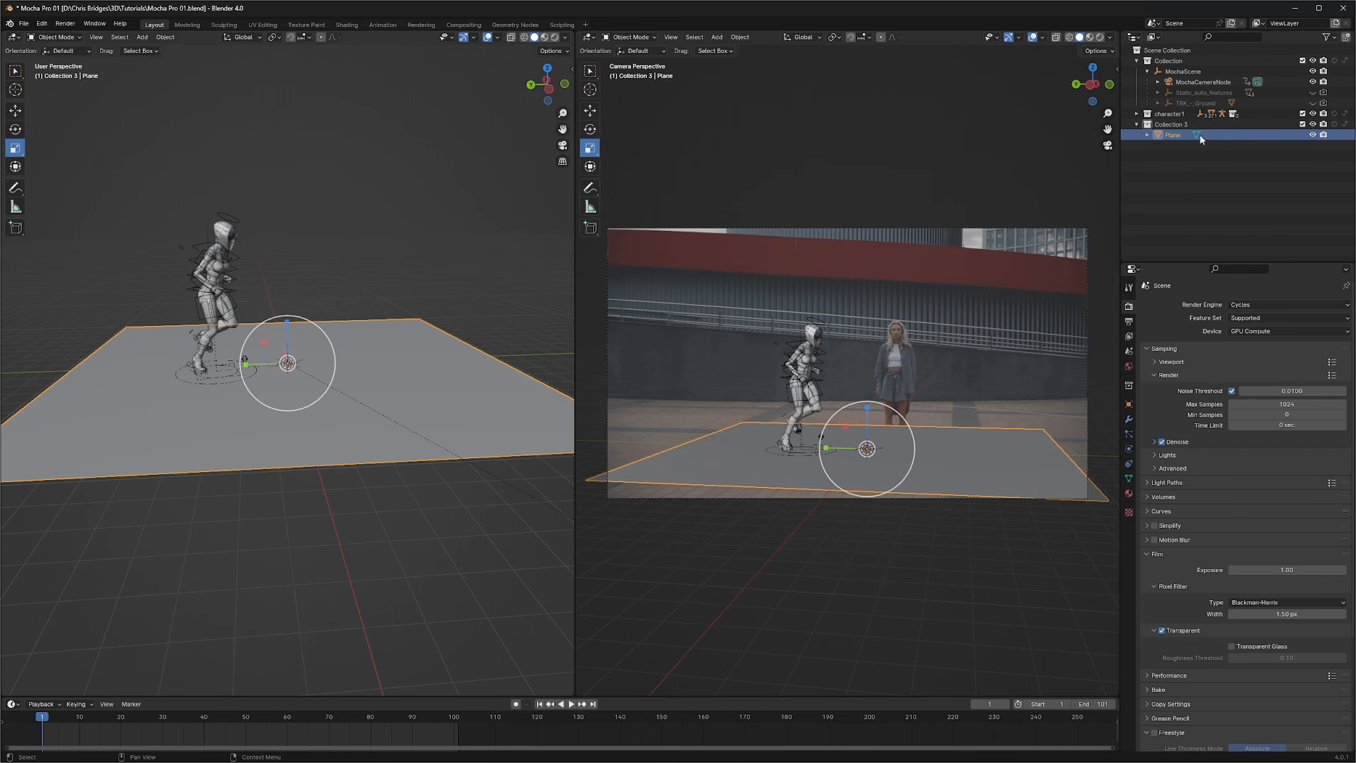
left_click(1313, 135)
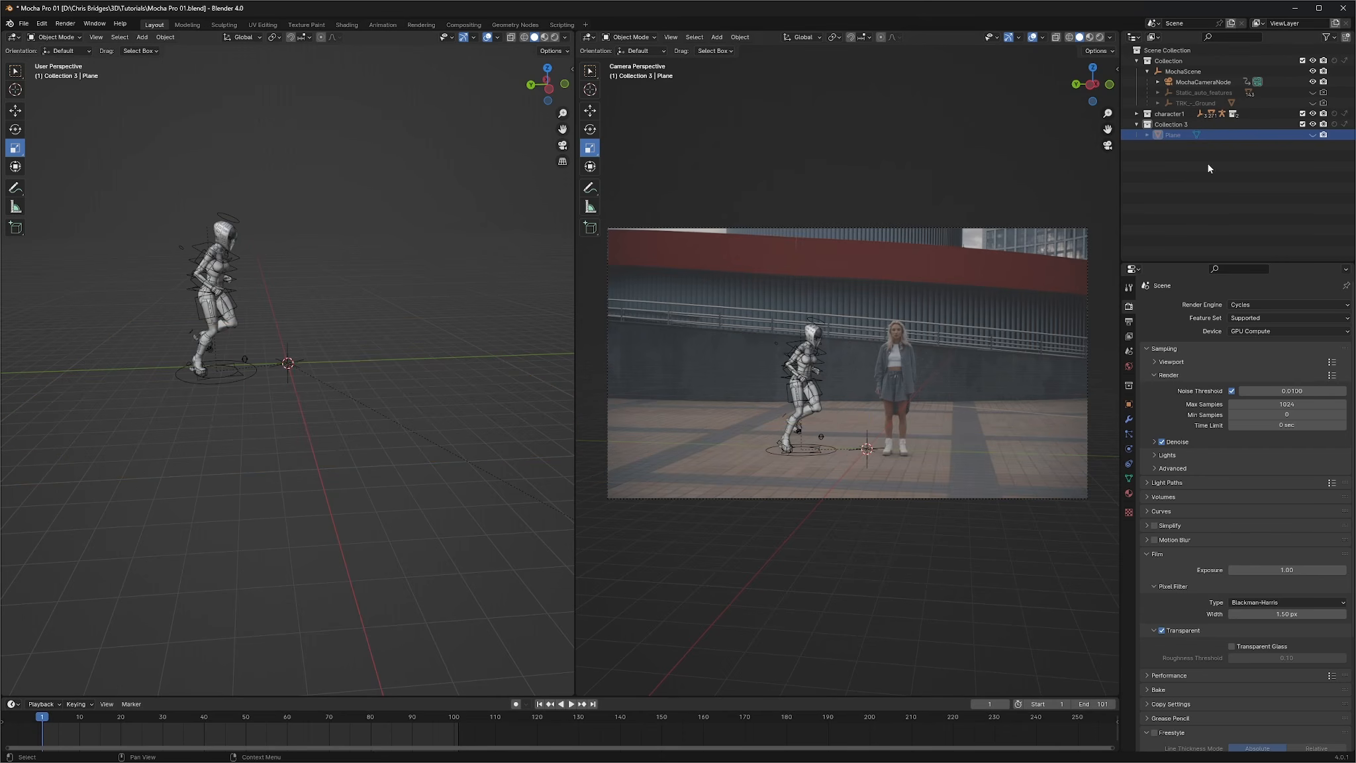
left_click(1313, 134)
left_click(1183, 133)
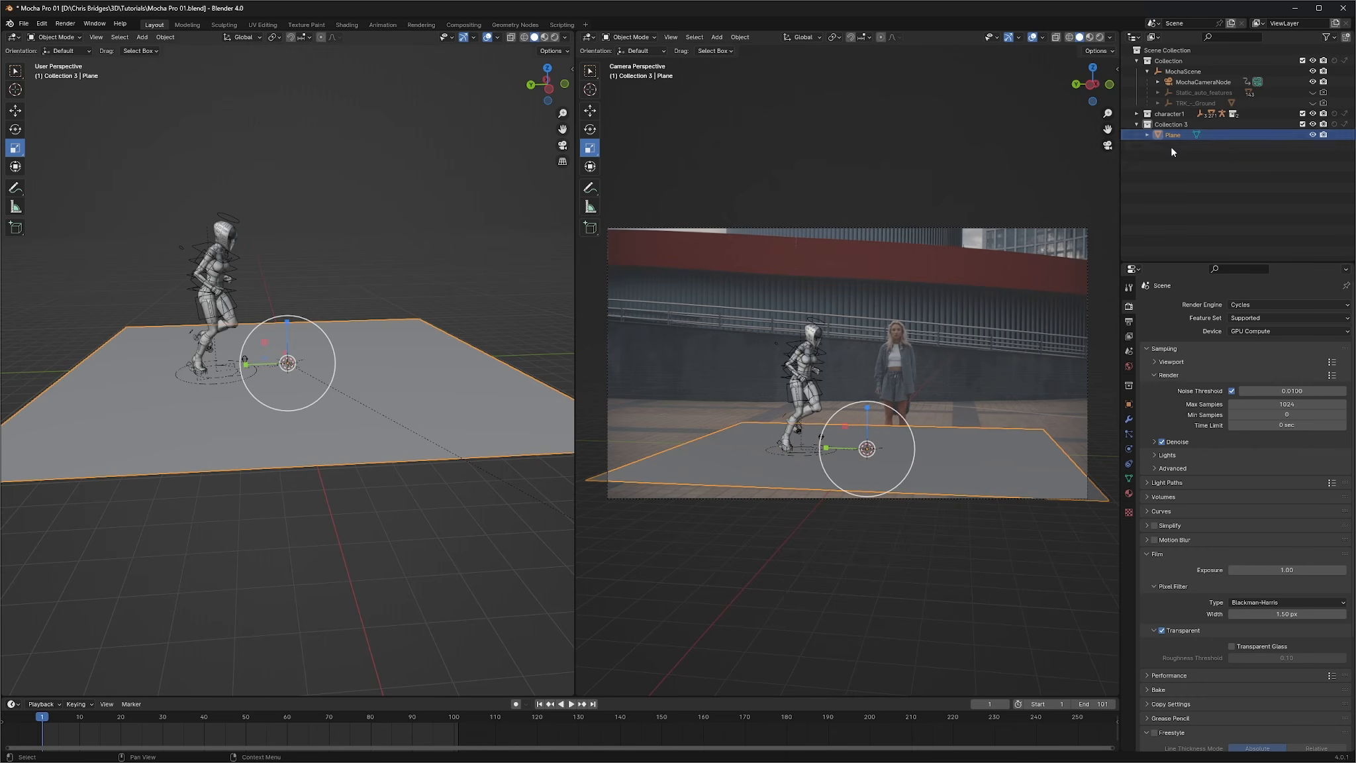
left_click(1128, 404)
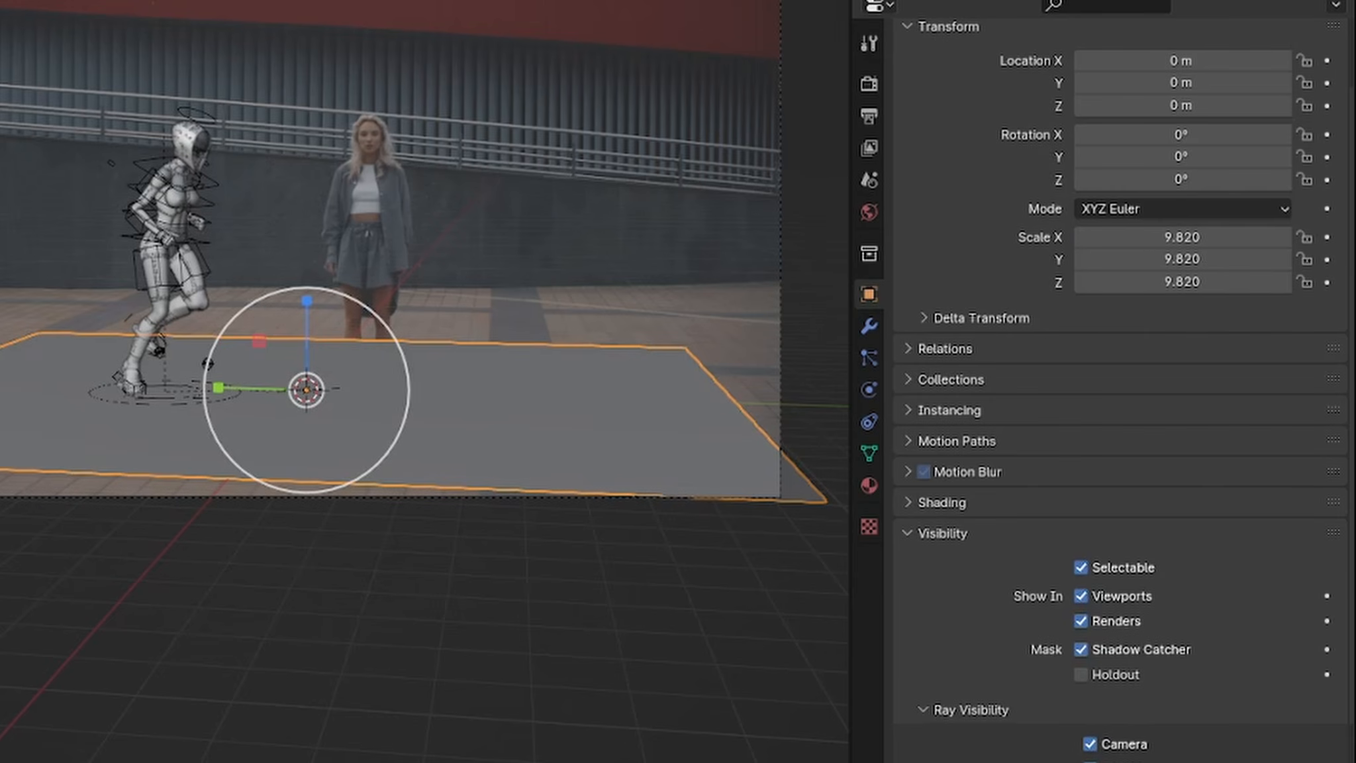
scroll(1031, 665, "down", 2)
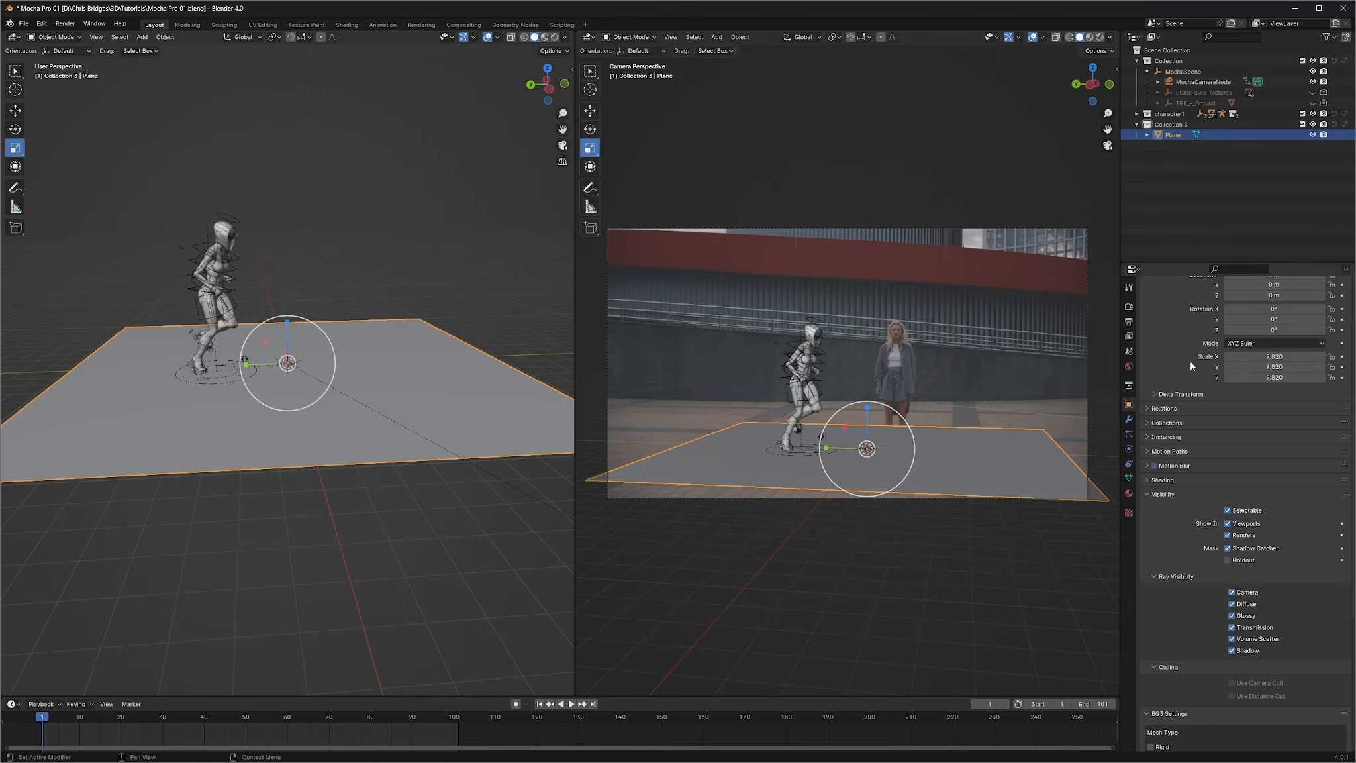
scroll(1190, 359, "up", 2)
Step: Hide the Plane in the viewports and collapse Collection 3
left_click(1312, 135)
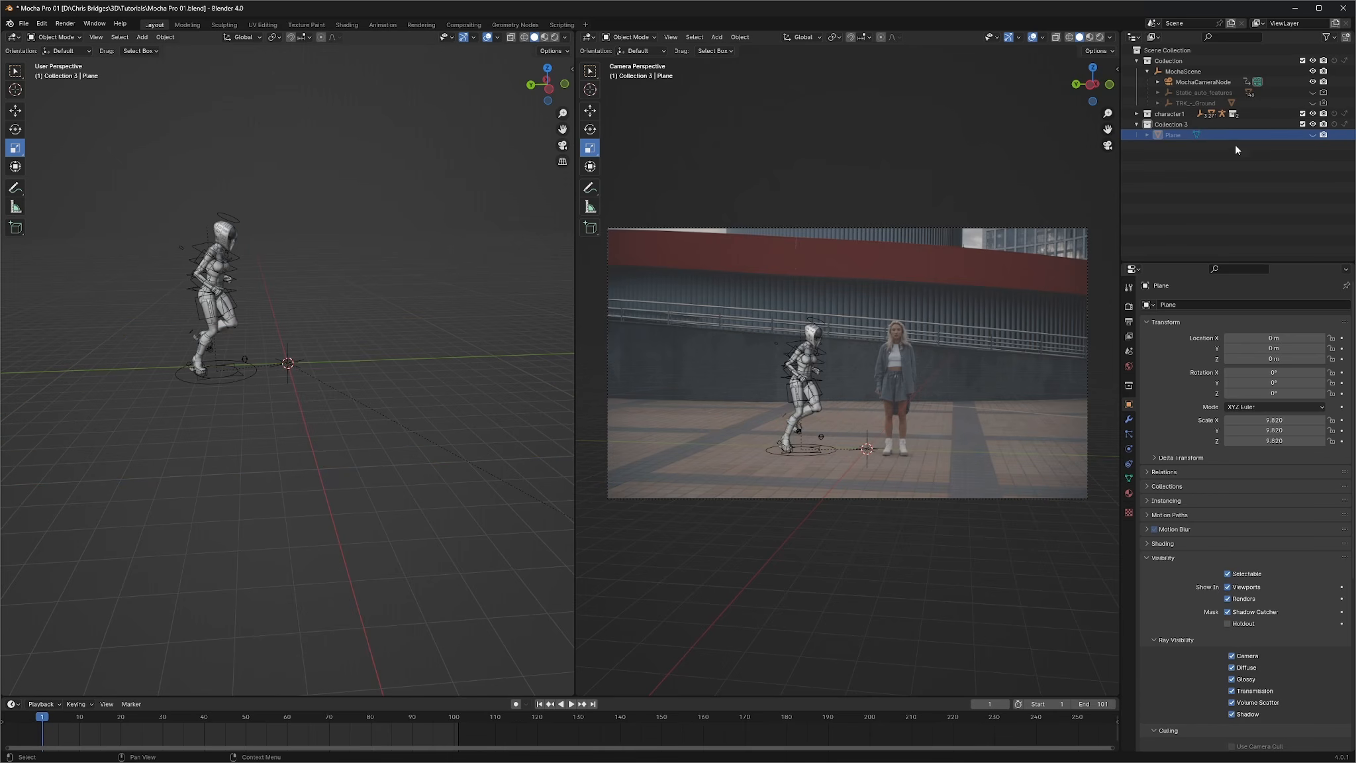
left_click(1137, 125)
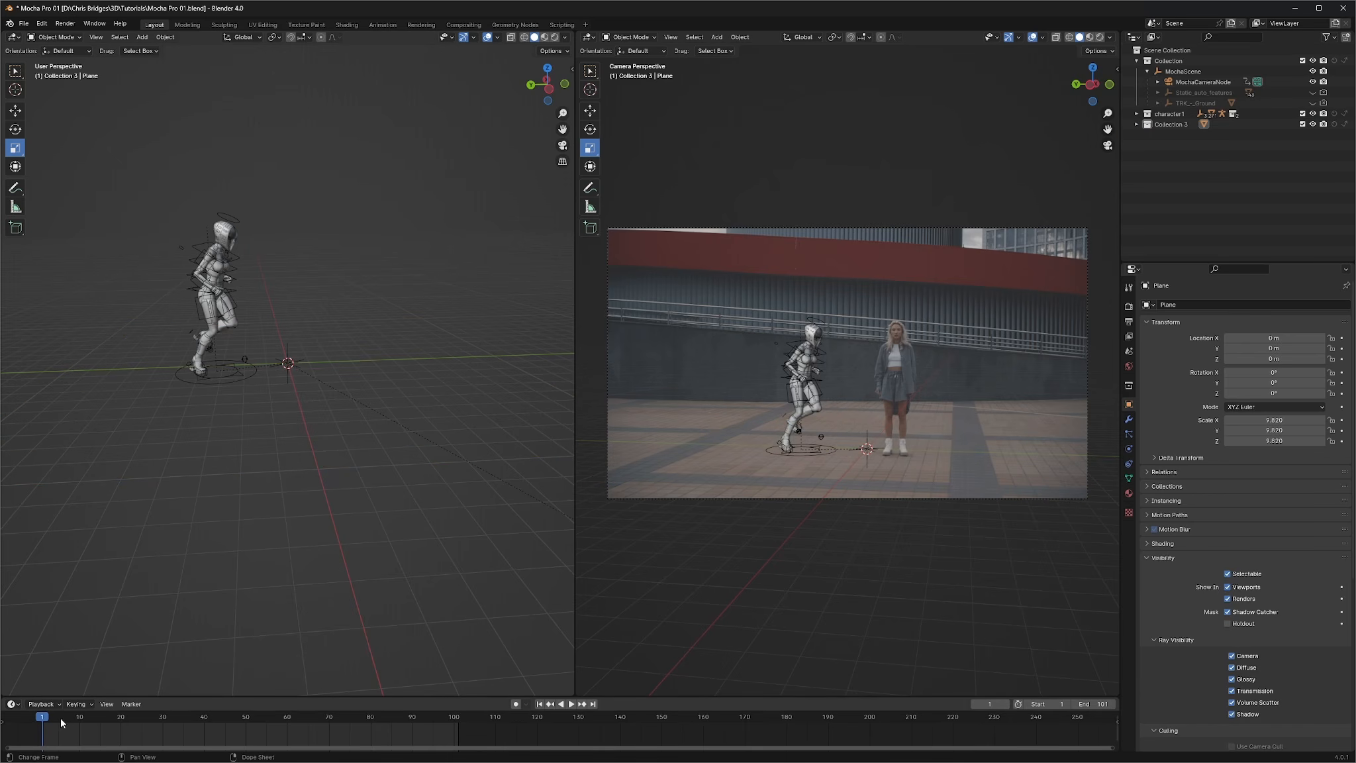
Step: Play the character's run without the ground plane, stop it and rewind to frame 1
key("space")
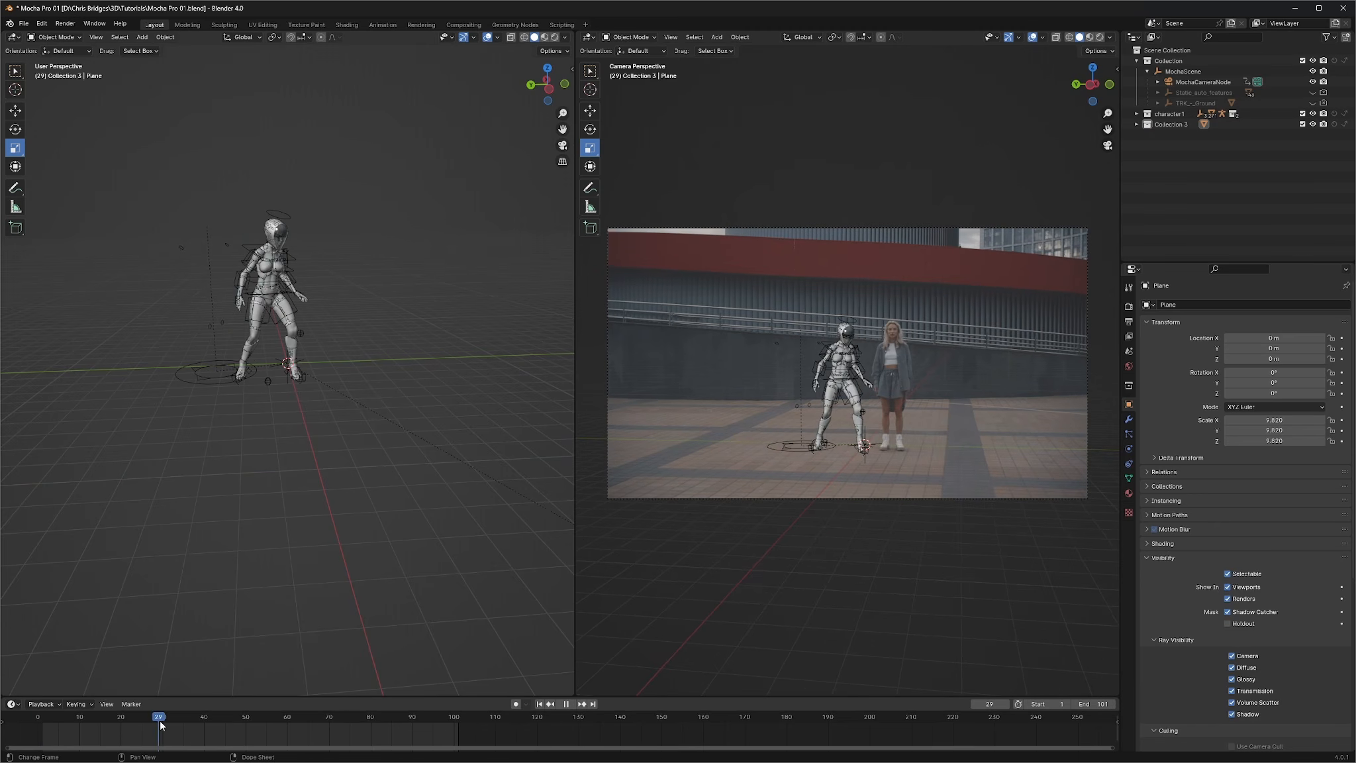
left_click_drag(160, 722, 42, 729)
key("space")
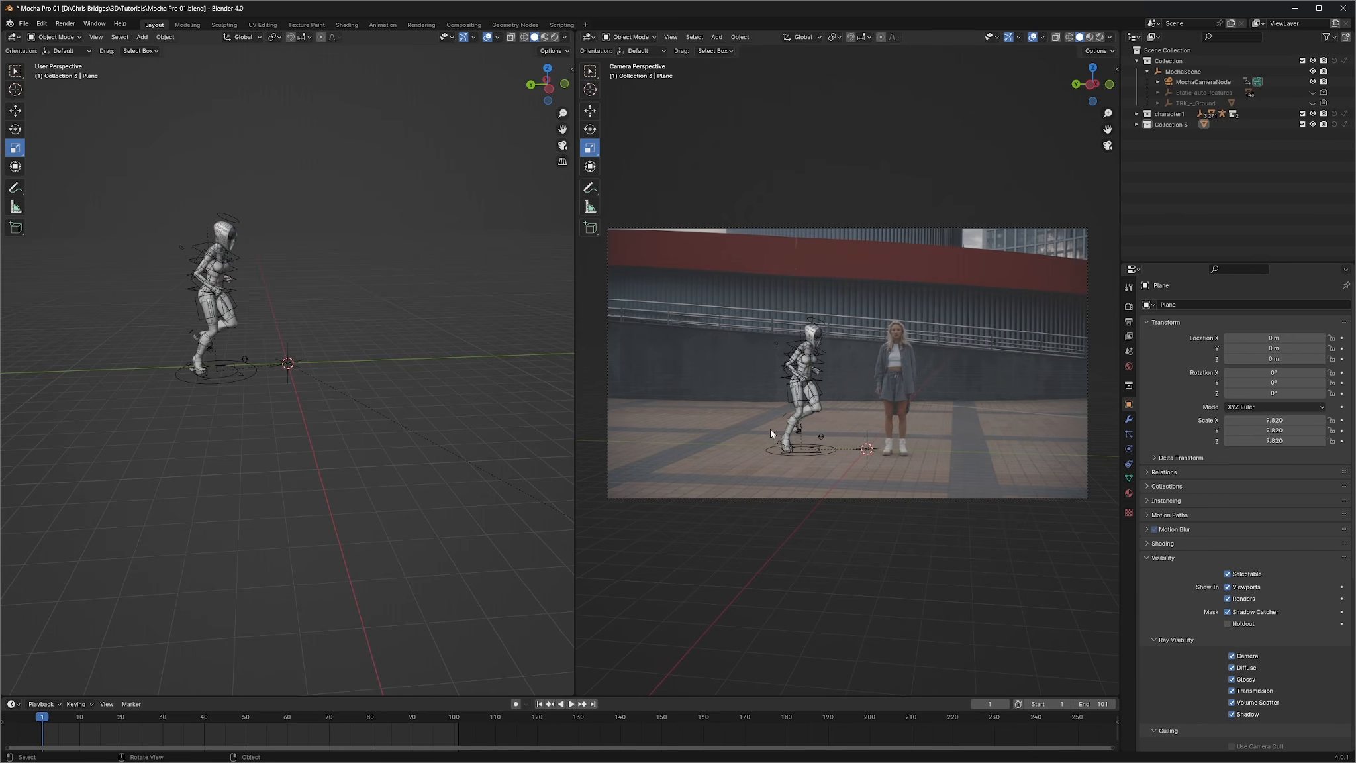
Step: Switch the camera viewport to rendered shading and open the World properties
left_click(1099, 38)
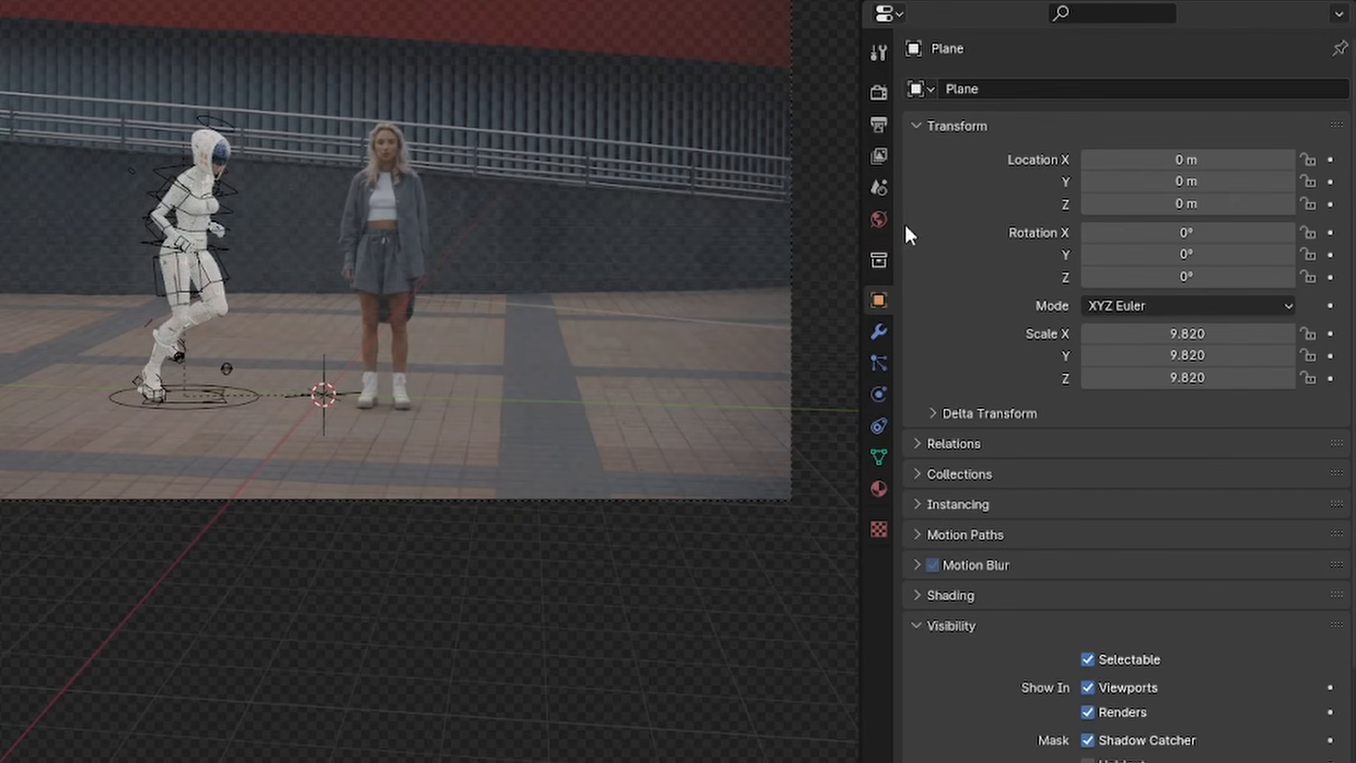
left_click(921, 243)
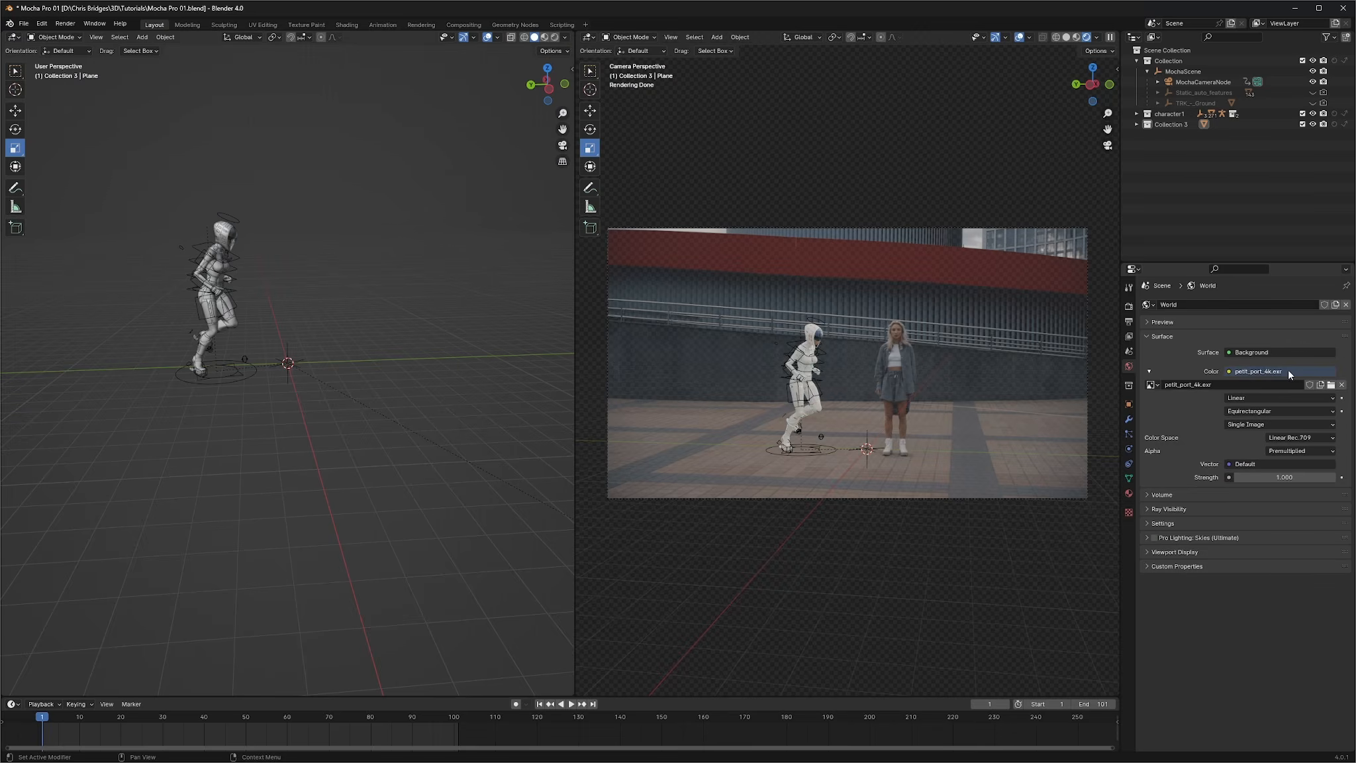
left_click(1137, 231)
Step: Look up the Environment Texture option for the World color and browse the HDRIs folder without loading another image
left_click(1261, 372)
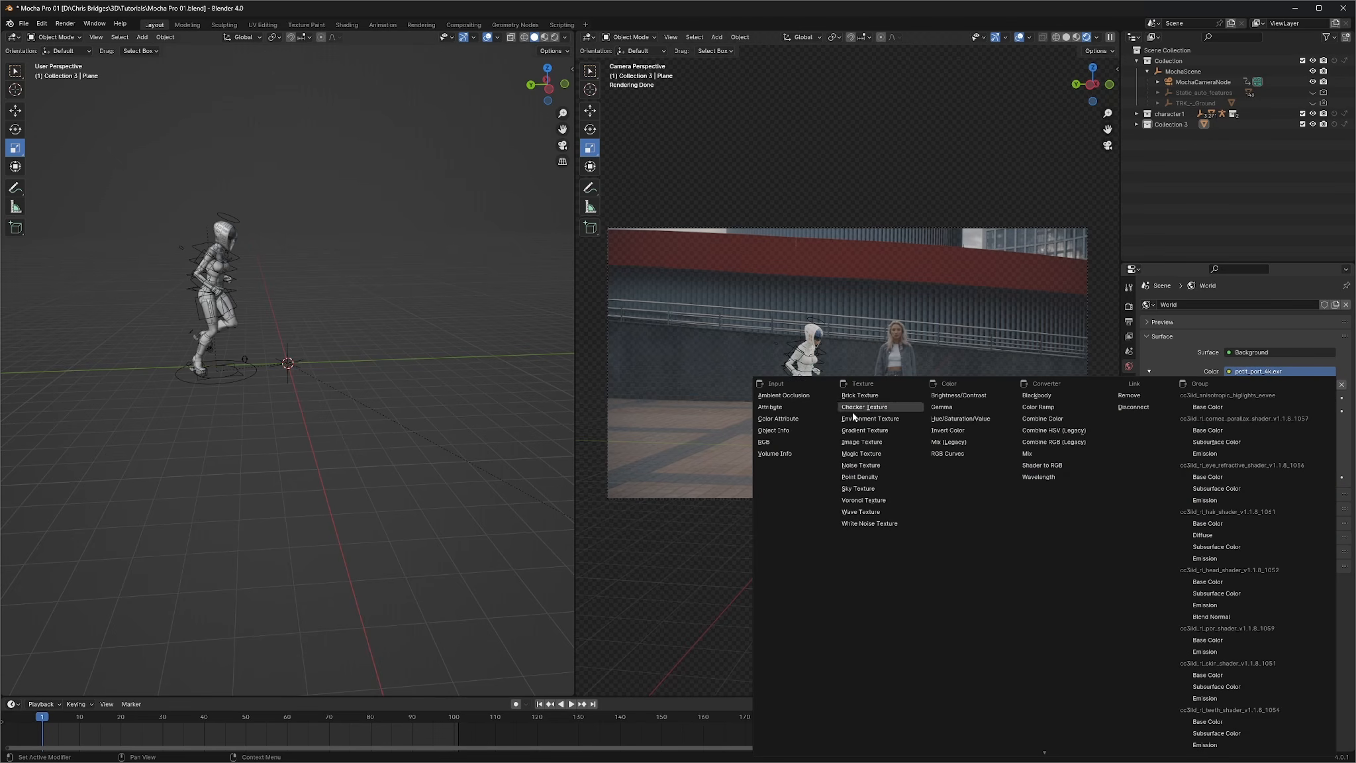
left_click(892, 421)
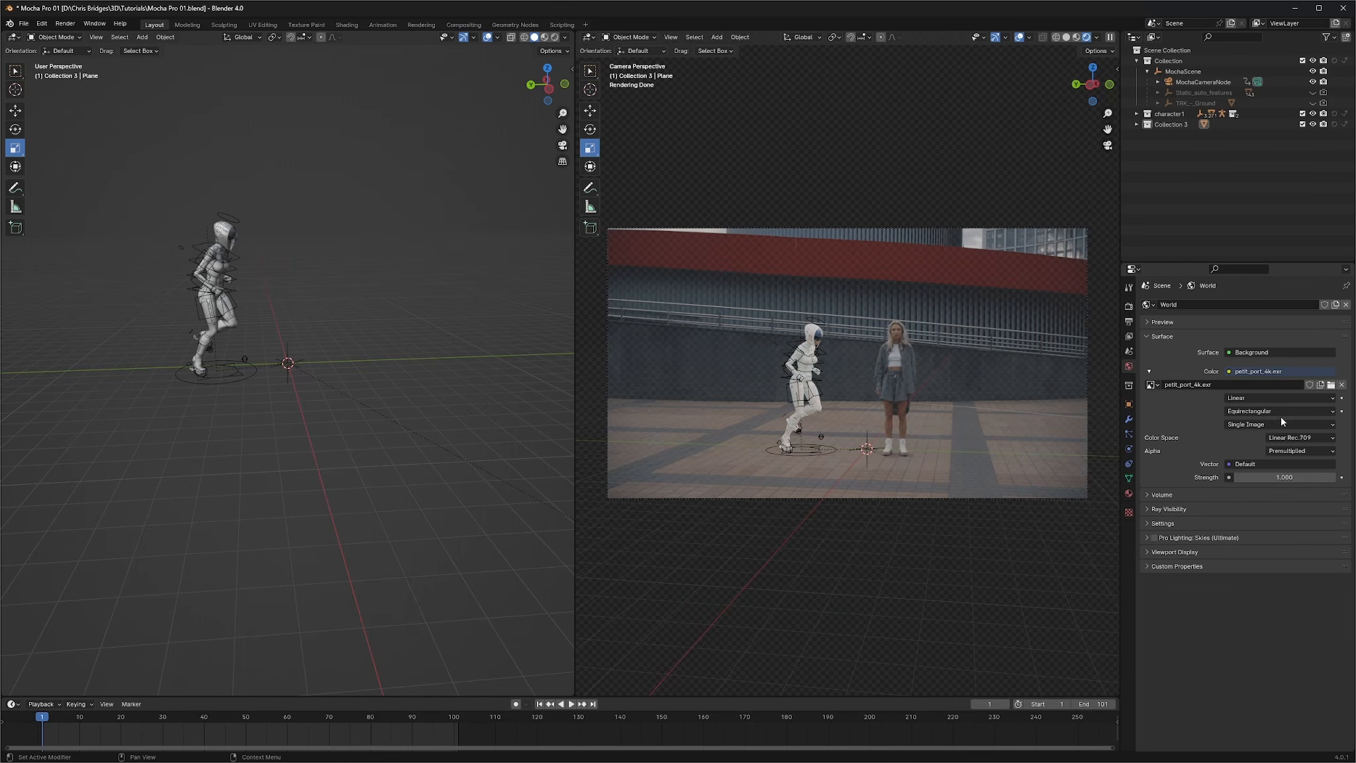
left_click(1331, 385)
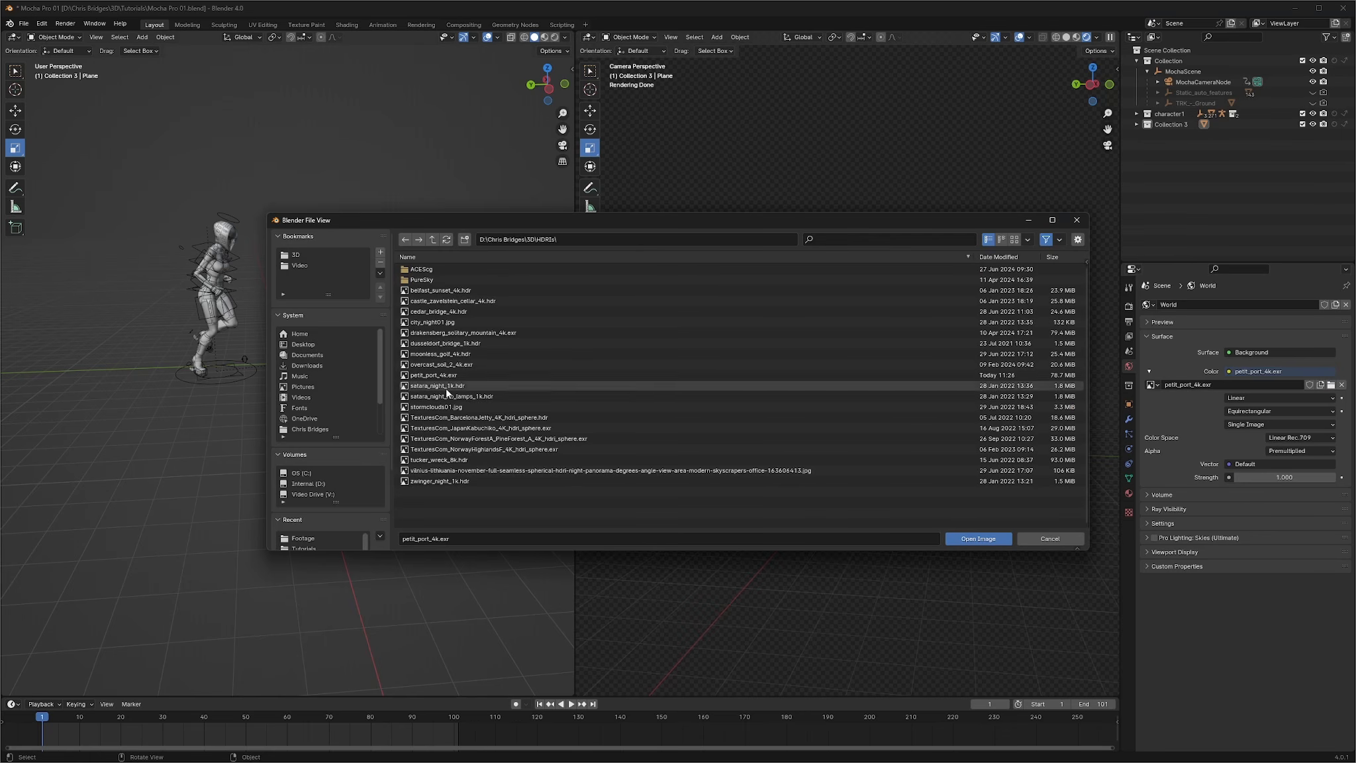
left_click(1050, 538)
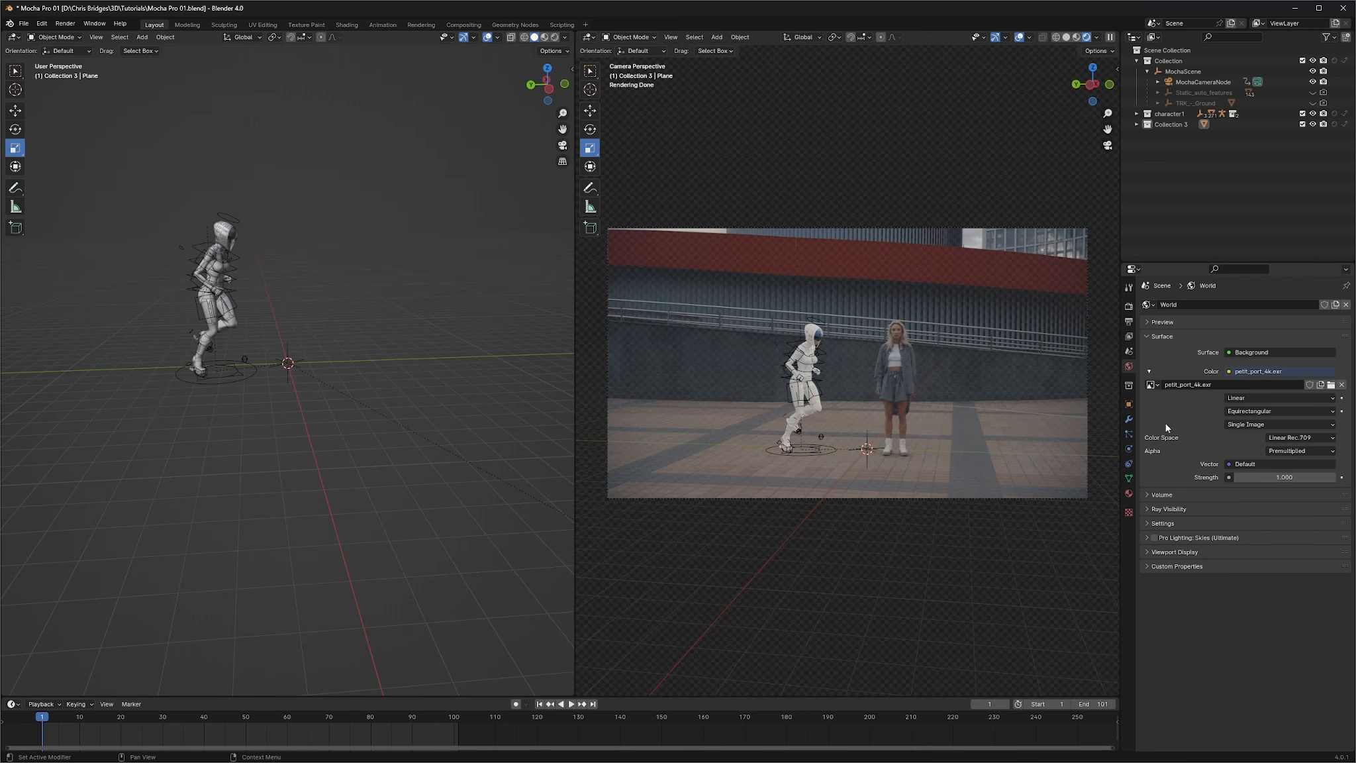
Step: Examine the scene's render settings, covering Cycles sampling, film transparency and color management
left_click(1128, 307)
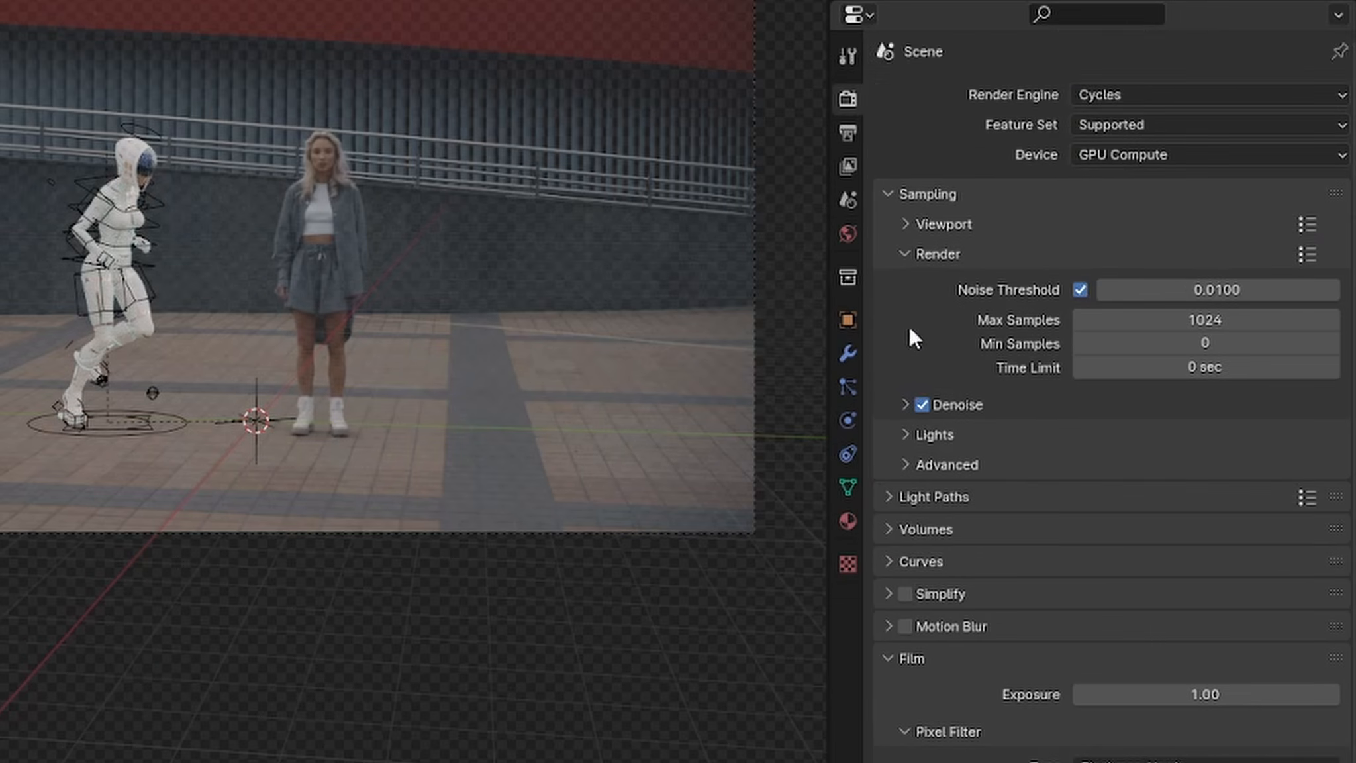
scroll(929, 415, "down", 3)
scroll(890, 421, "up", 3)
scroll(1005, 705, "down", 10)
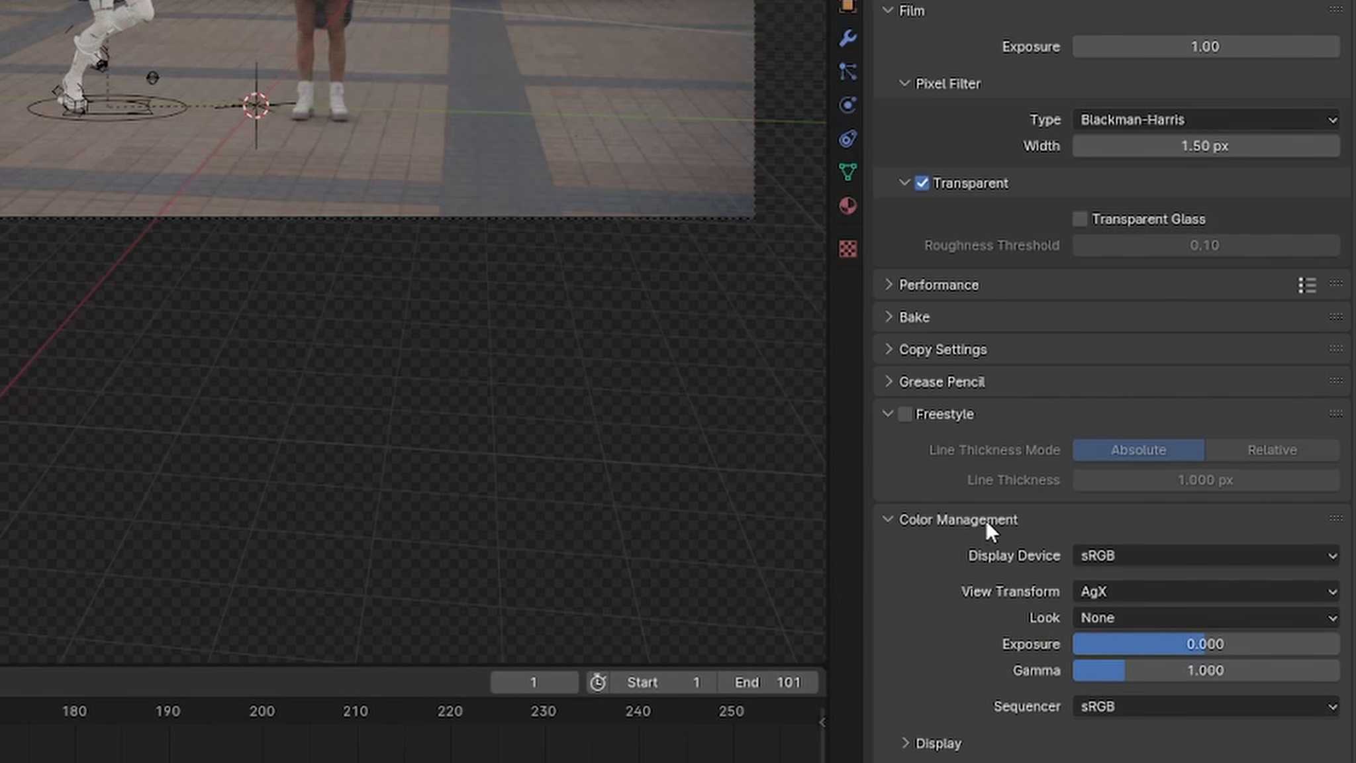
scroll(958, 451, "up", 10)
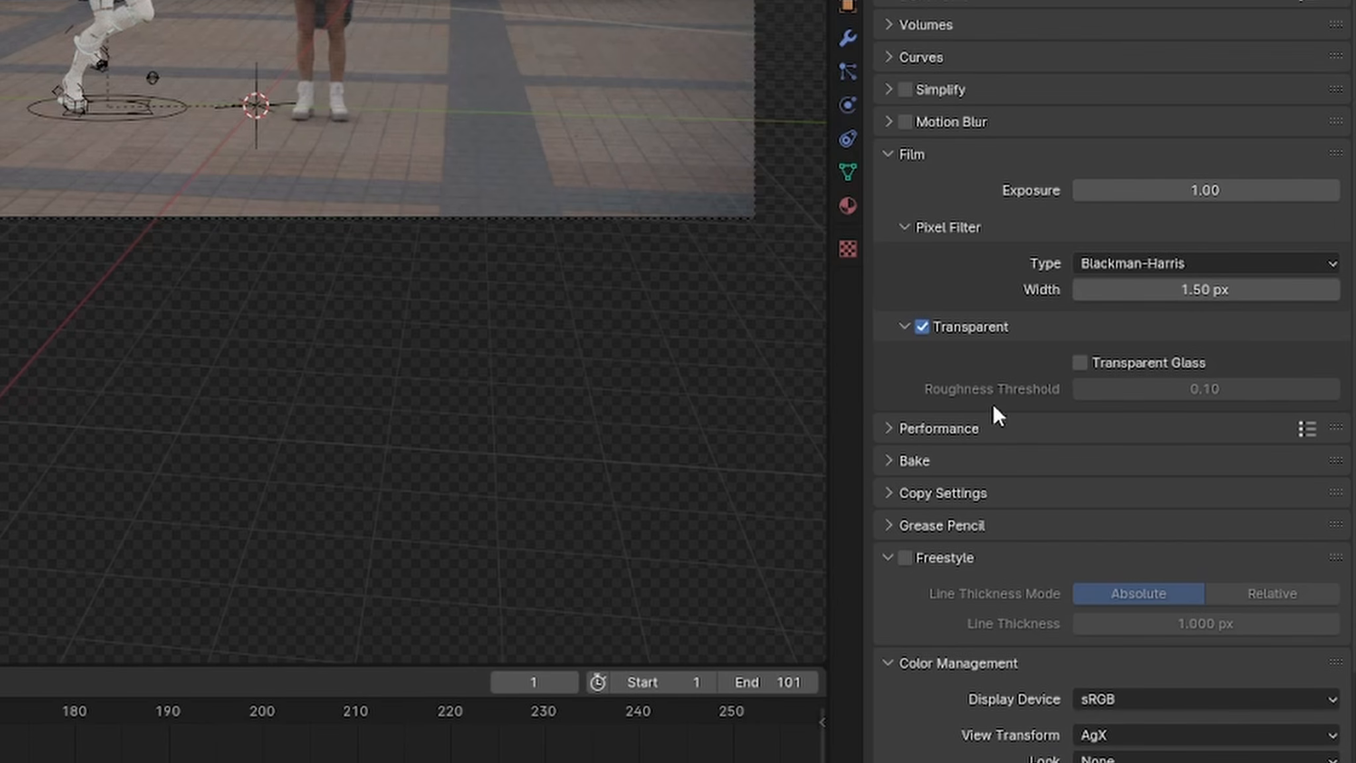
Step: Open the scene's output properties and choose OpenEXR as the file format for the rendered image sequence
left_click(848, 0)
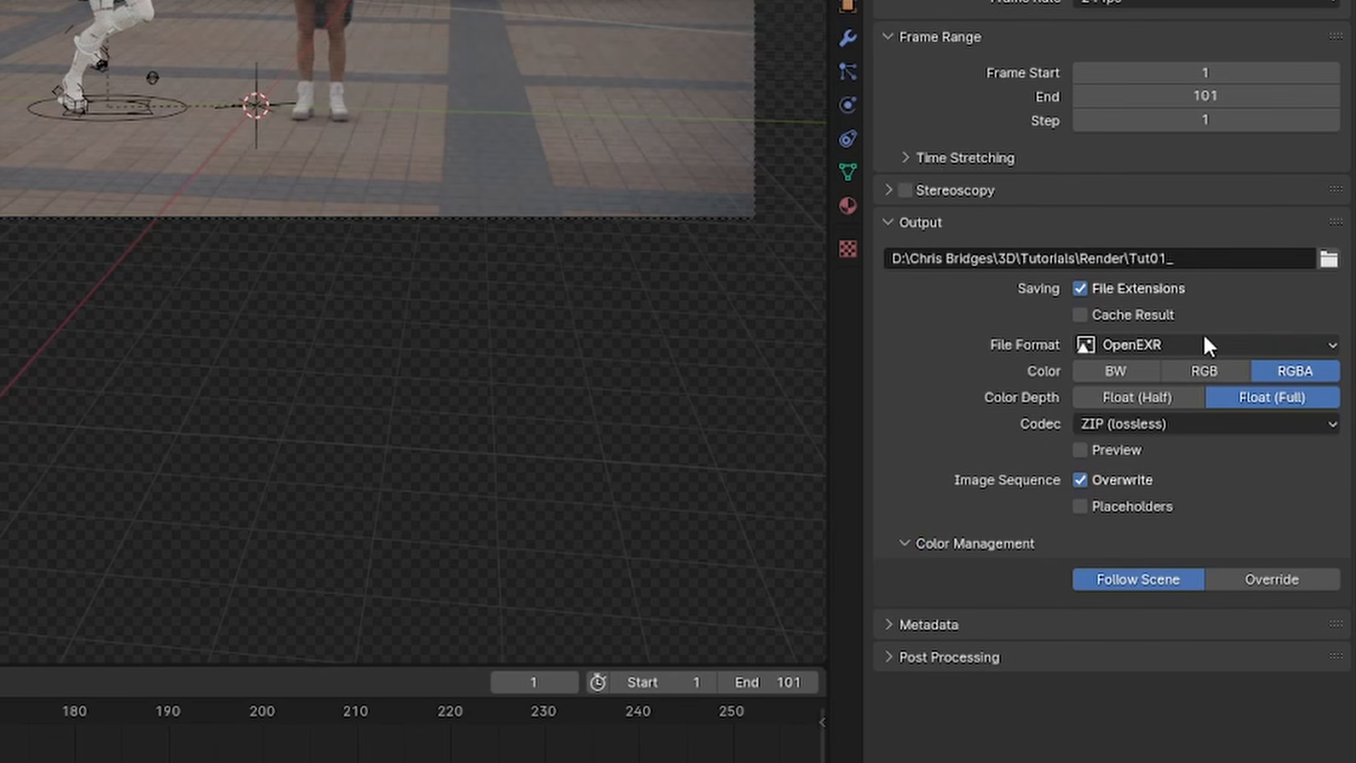
left_click(1174, 344)
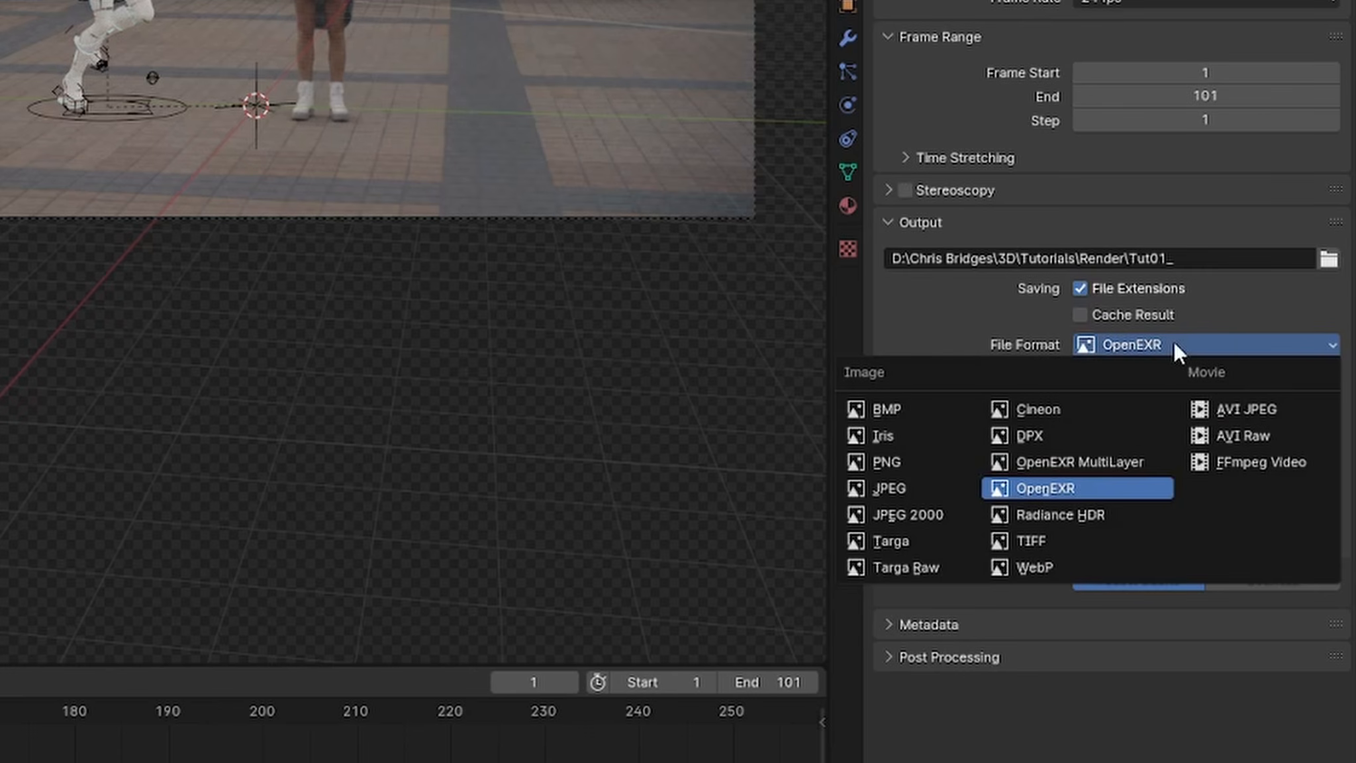
left_click(1061, 487)
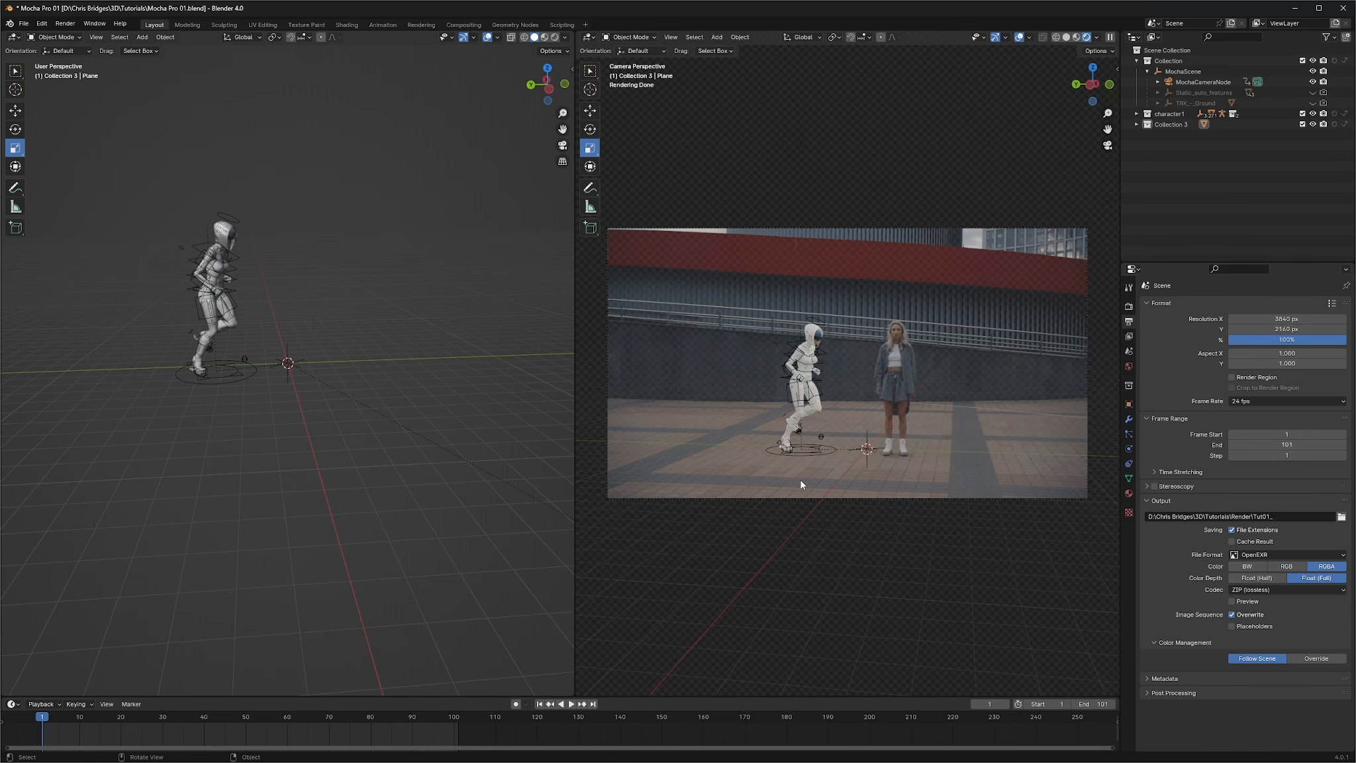
left_click(1278, 557)
left_click(65, 23)
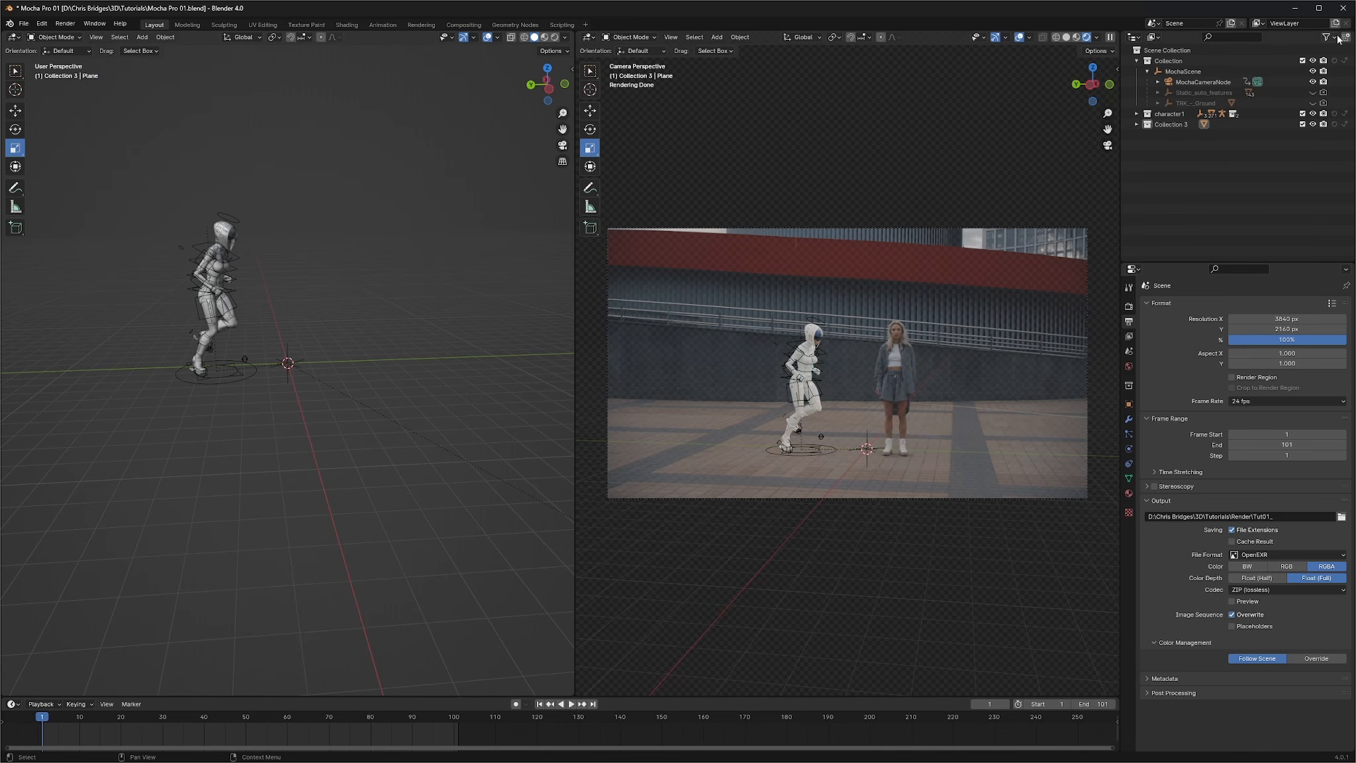
Step: Switch to DaVinci Resolve's Fusion page and add the rendered Tut01_[0001-0101].exr sequence to the node graph as a media input
left_click(1294, 8)
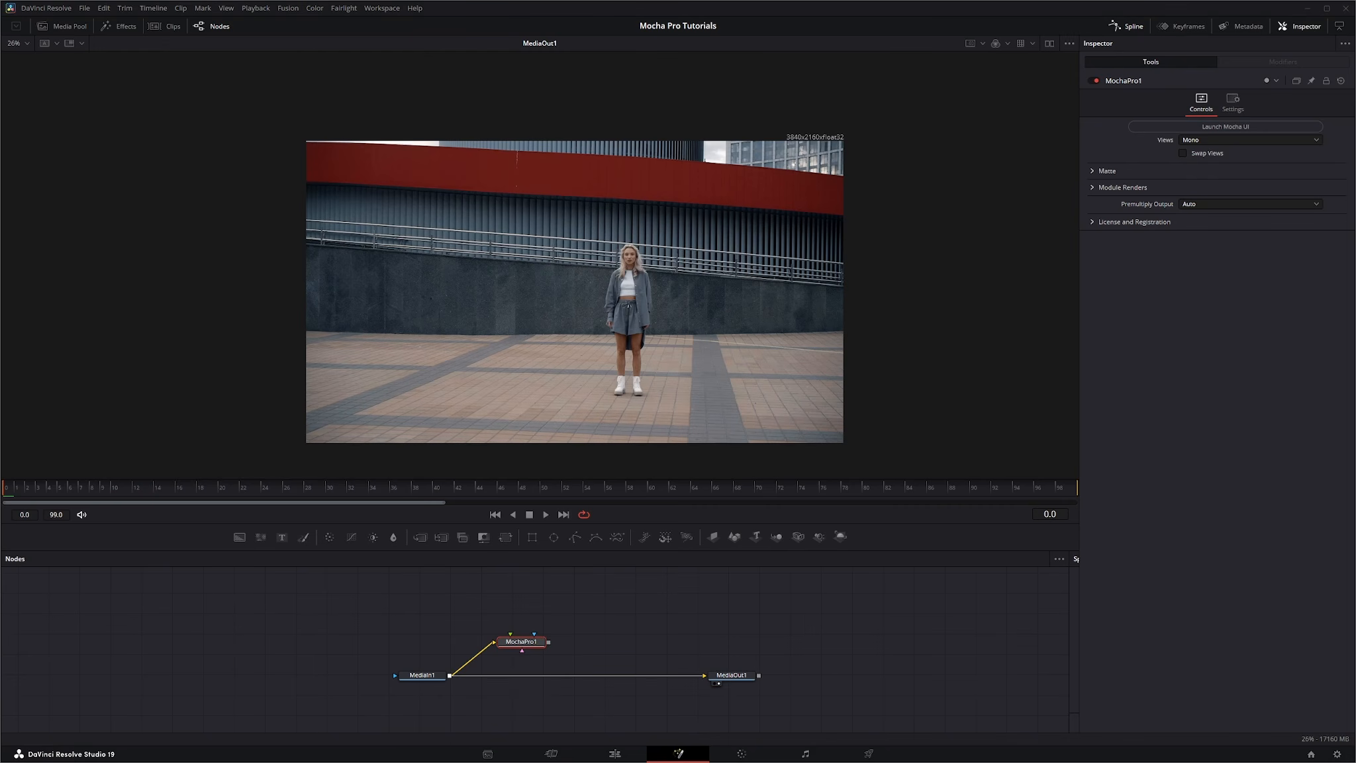
left_click_drag(1351, 404, 452, 381)
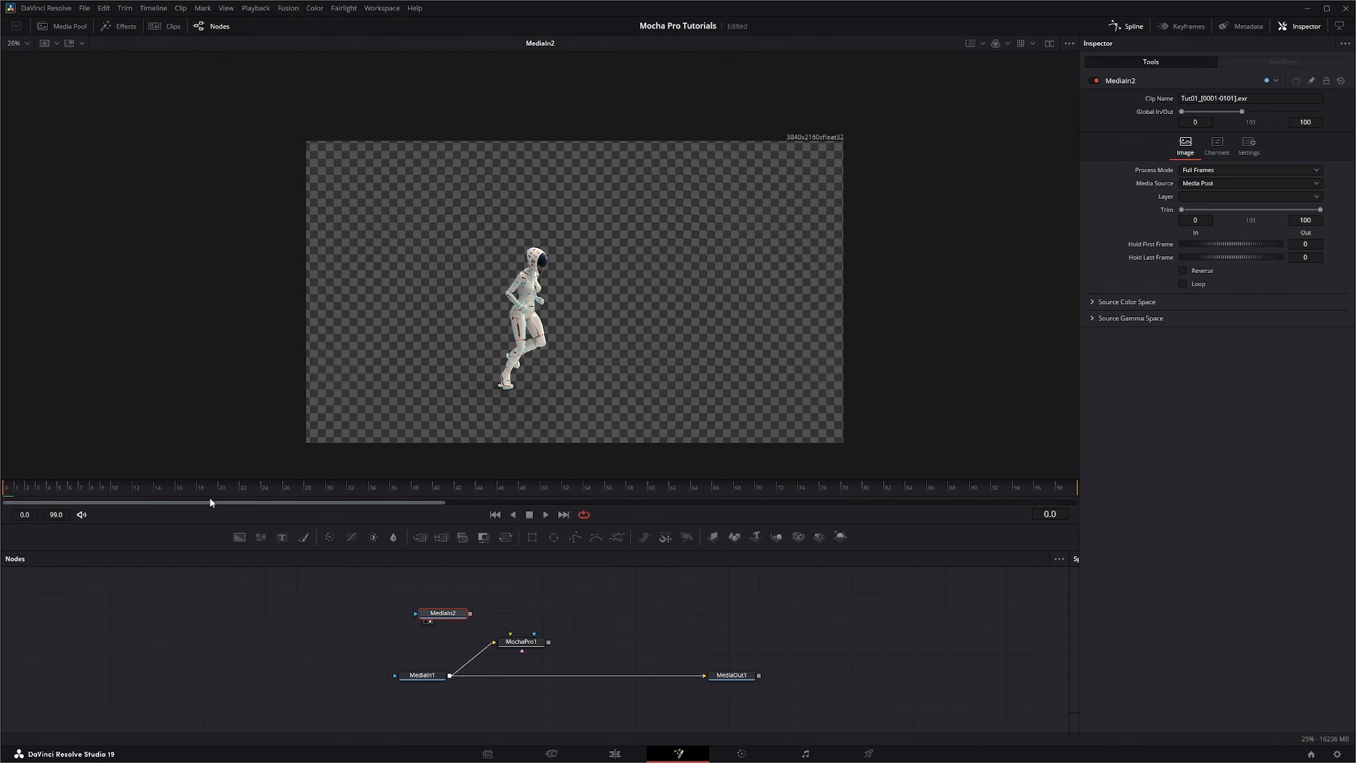
mouse_move(4, 487)
left_mouse_down()
mouse_move(888, 498)
mouse_move(1, 510)
left_mouse_up()
Step: Insert a Merge node between MediaIn1 and MediaOut1, feed MediaIn2 into its foreground, and move MochaPro1 aside
left_click_drag(441, 538, 593, 677)
left_click_drag(519, 643, 275, 641)
left_click_drag(199, 625, 93, 618)
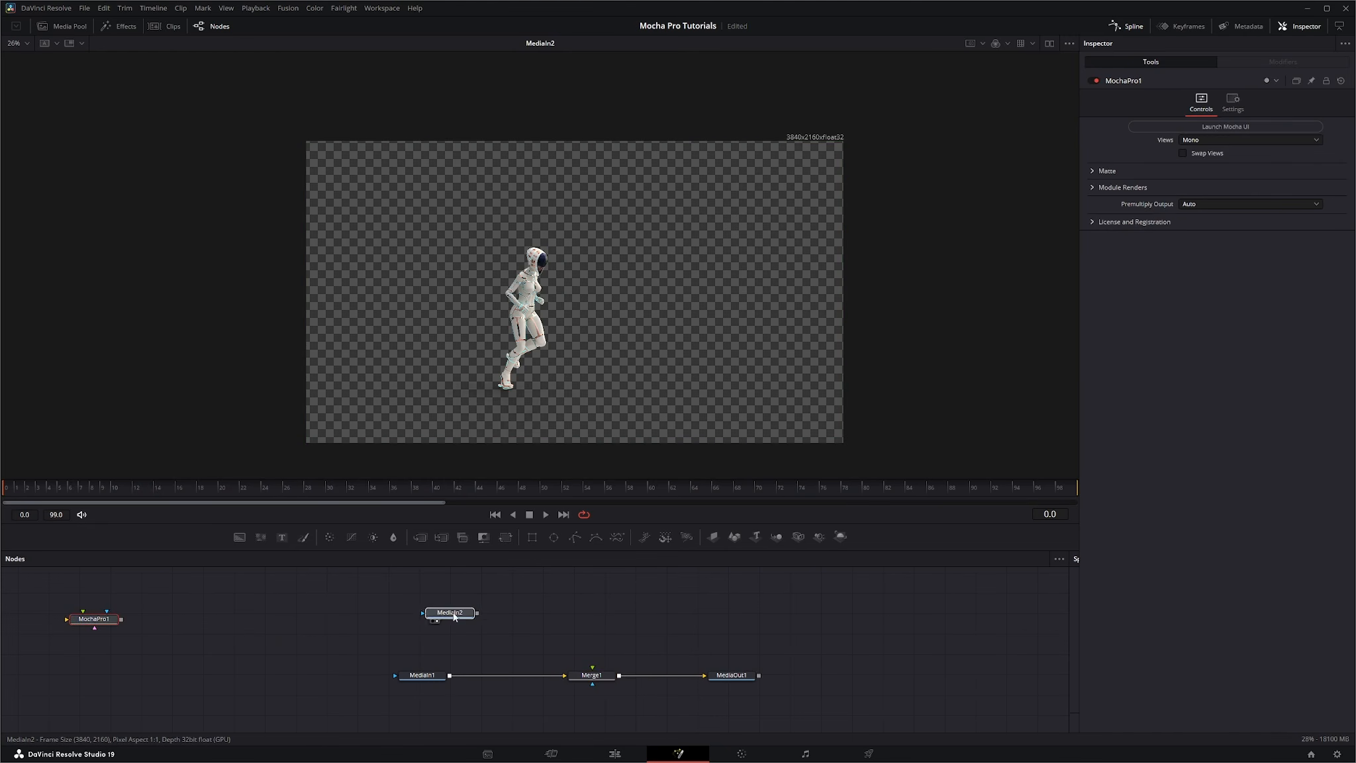
left_click_drag(454, 616, 592, 680)
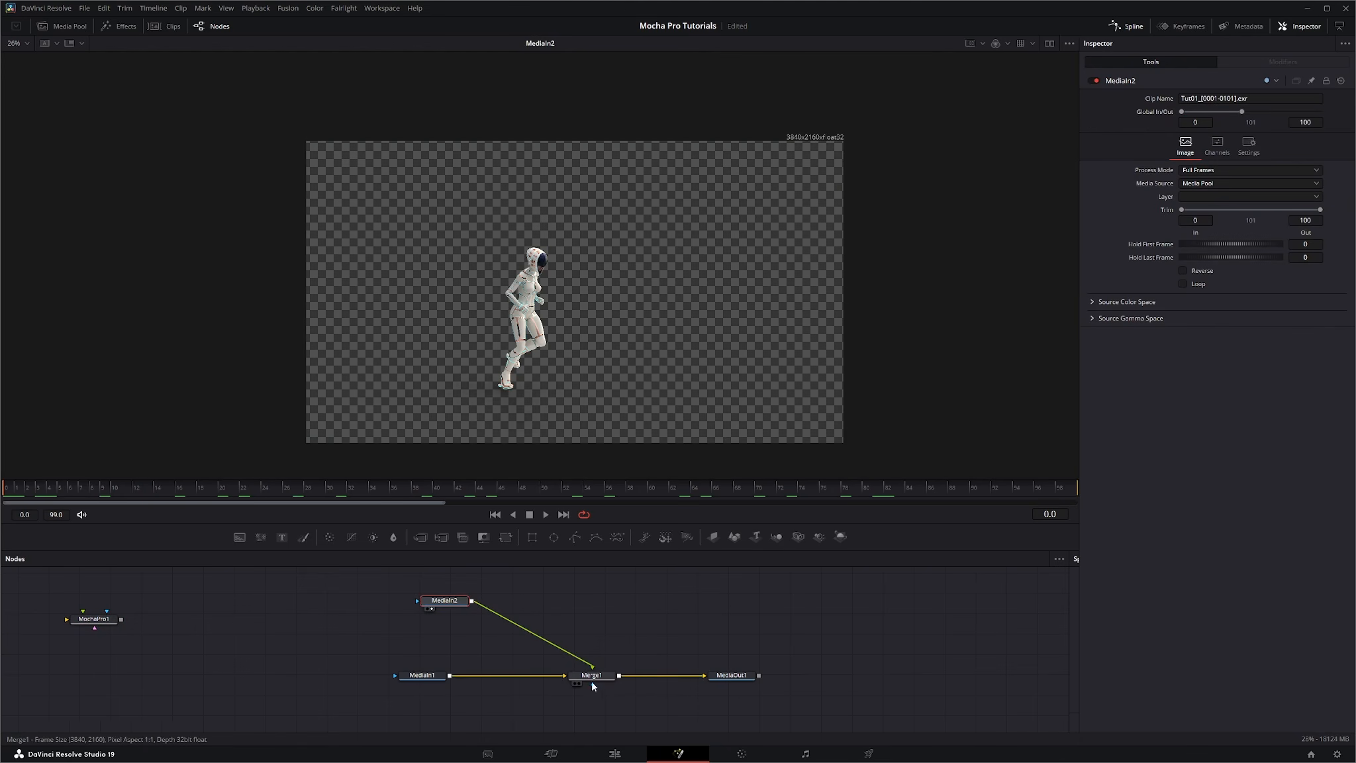
Step: View MediaOut1, play and scrub the composite to frame 16, and examine how the character matches the footage up close
left_click_drag(731, 675, 715, 421)
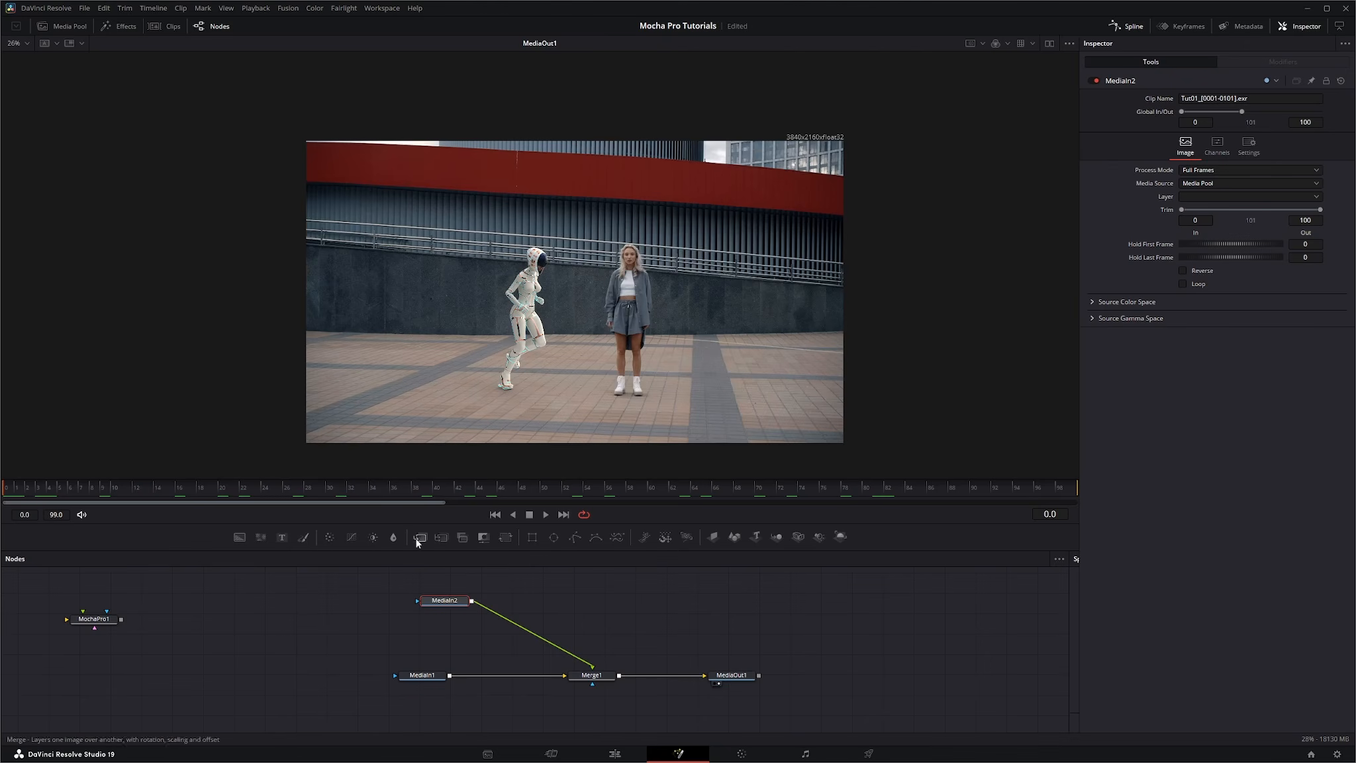
left_click(546, 515)
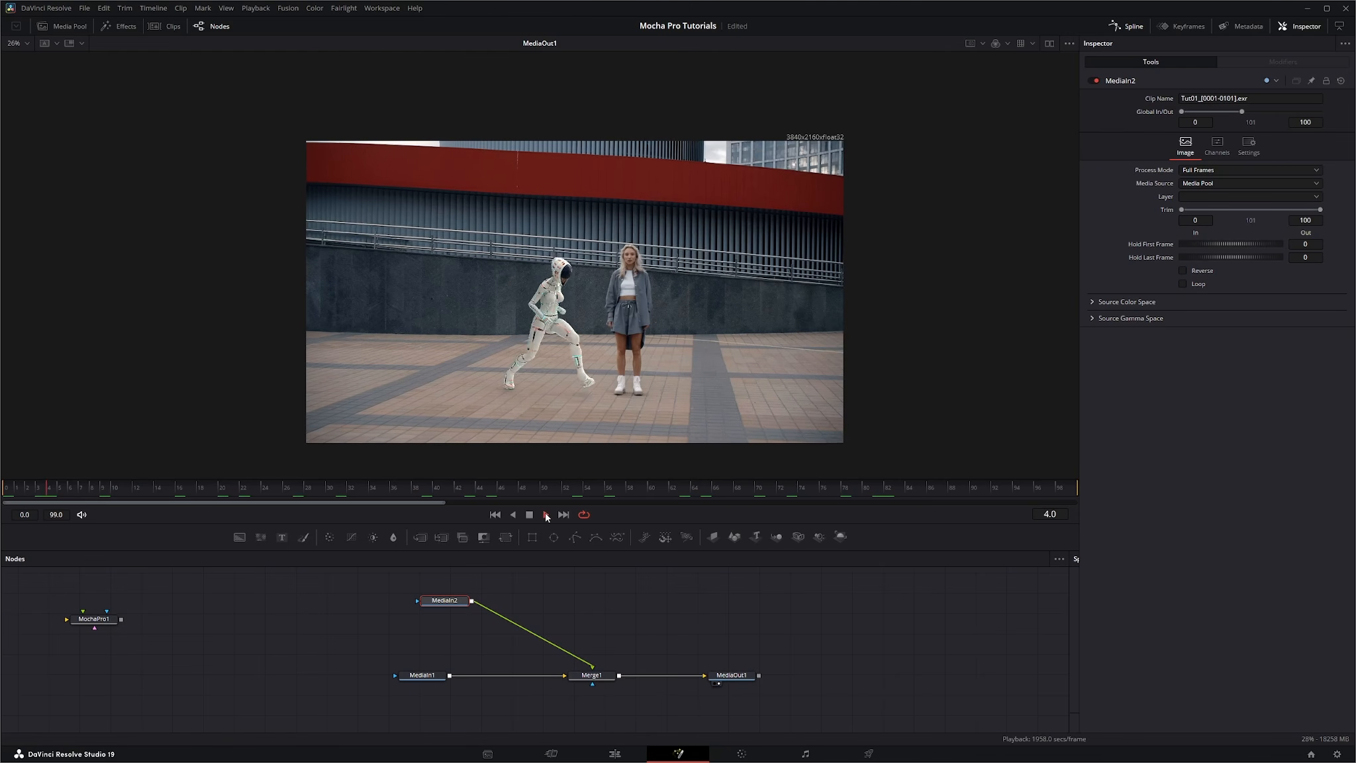
left_click(155, 496)
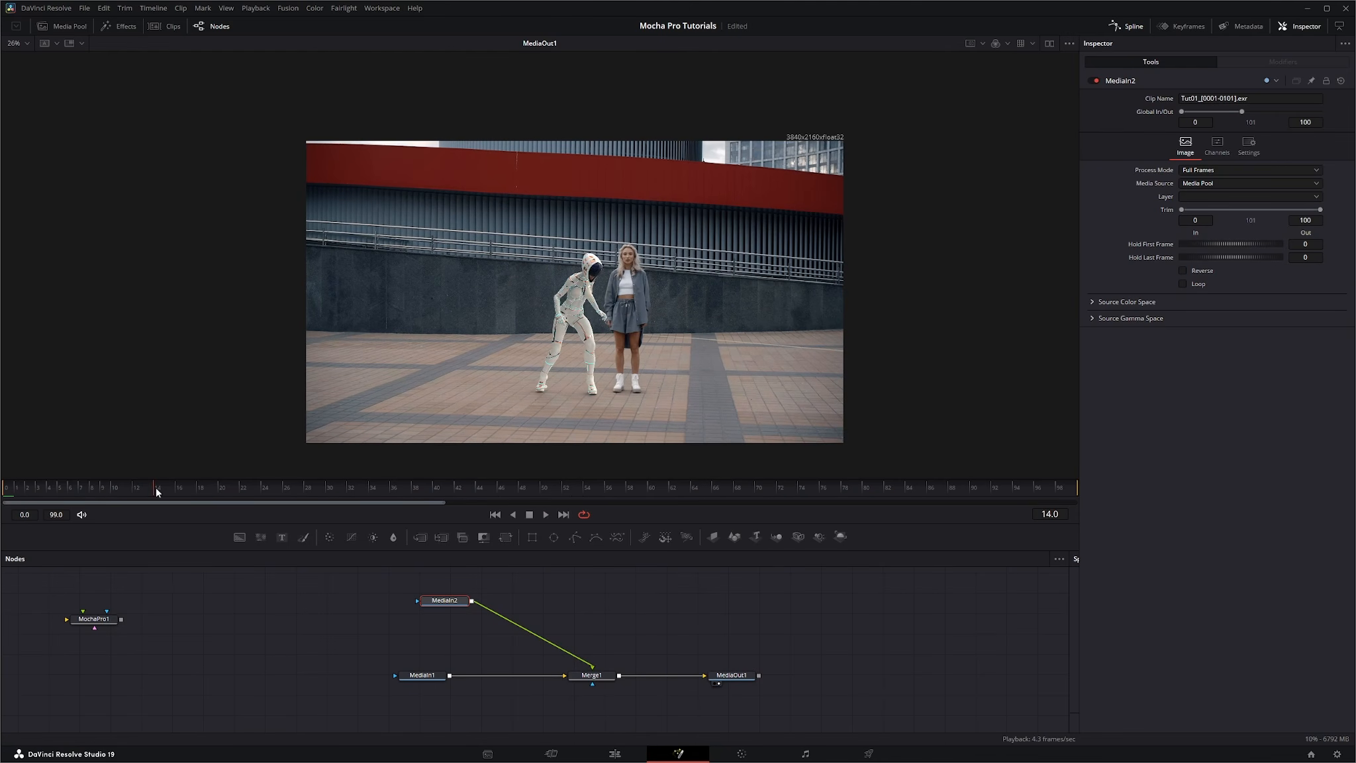
left_click_drag(212, 487, 181, 488)
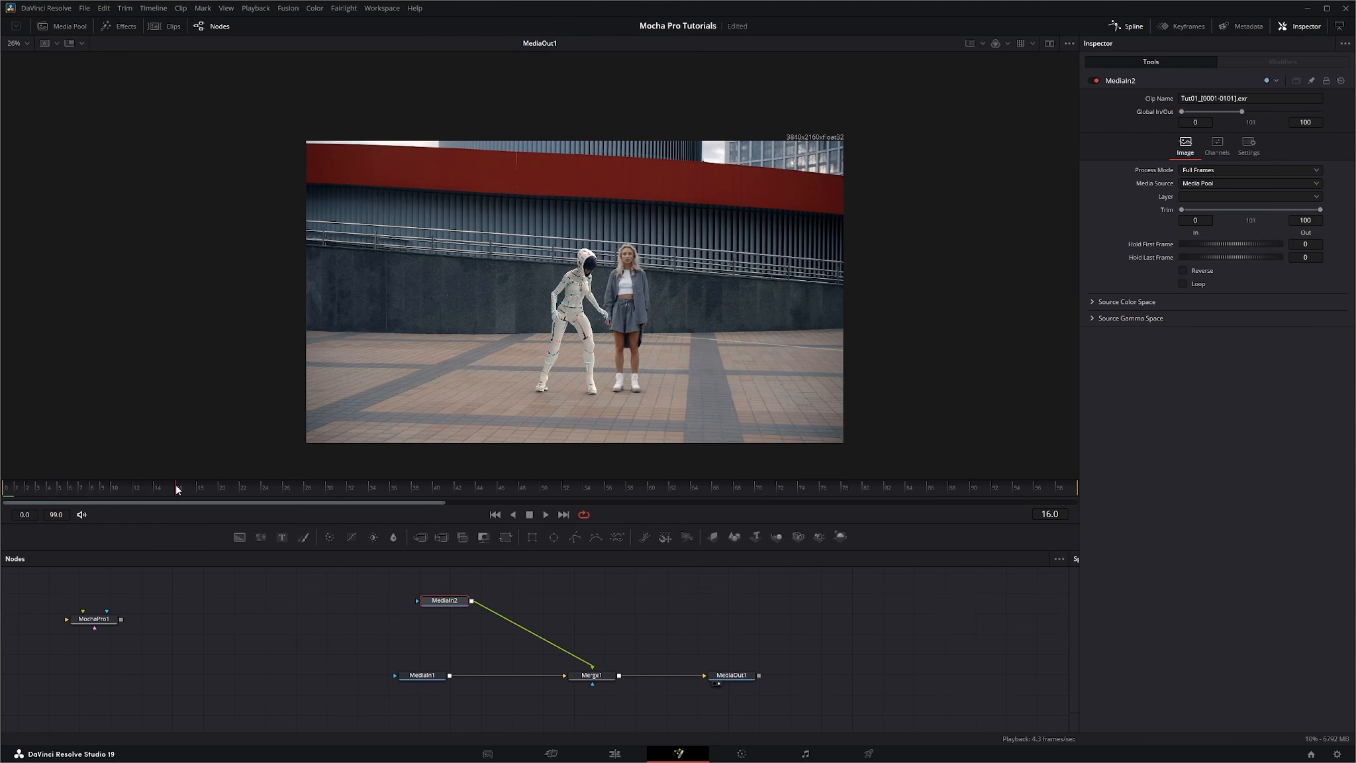
scroll(576, 337, "up", 5)
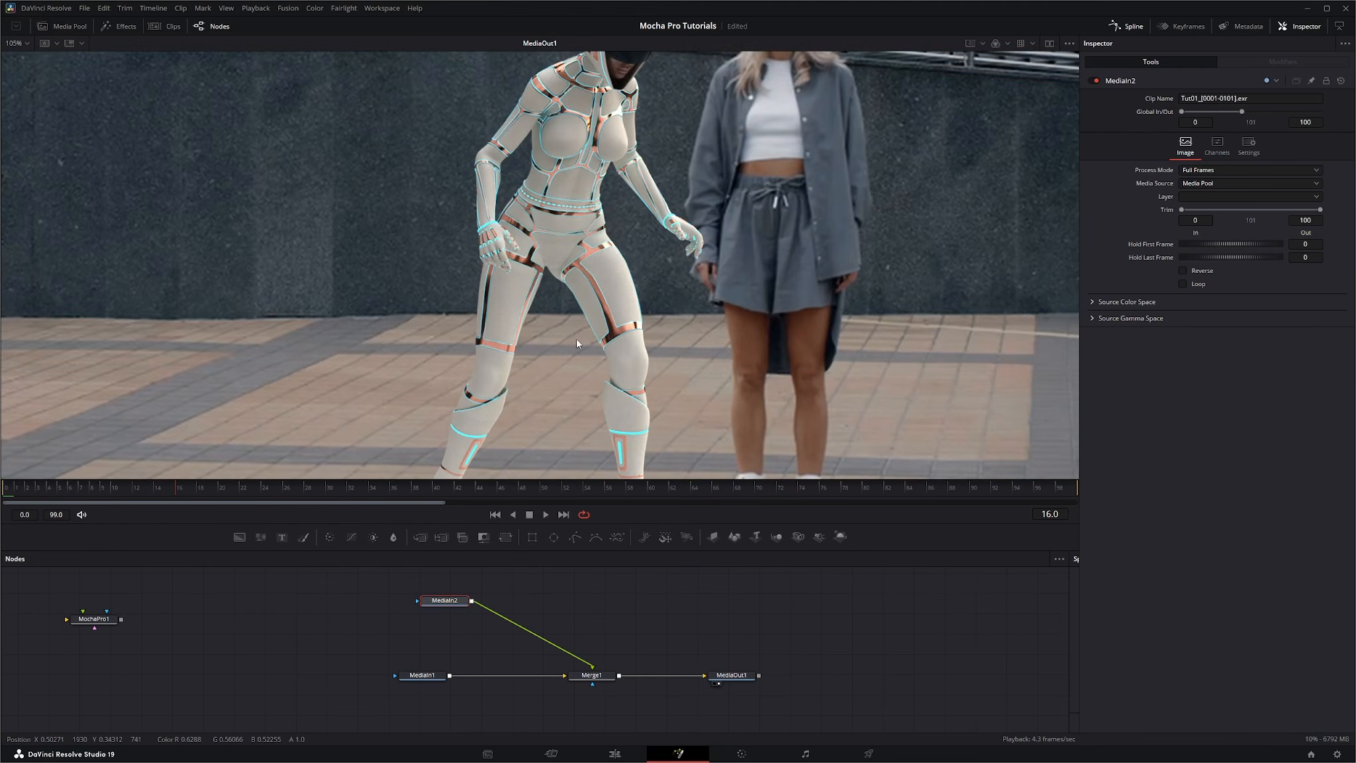
scroll(576, 340, "down", 1)
left_click_drag(706, 354, 693, 323)
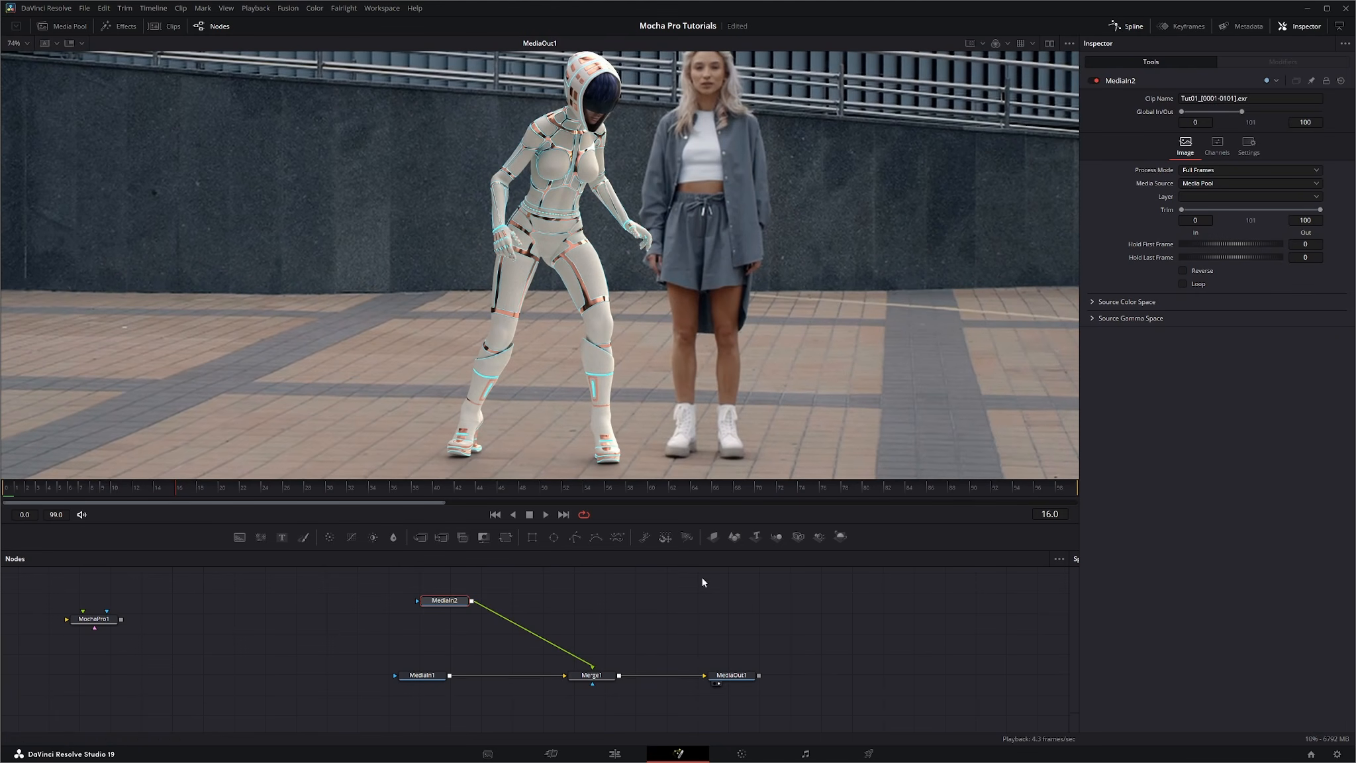
Step: Insert a Blur node between MediaIn2 and Merge1 and set its blur size to 0.6
left_click_drag(445, 606, 427, 604)
left_click(520, 628)
left_click_drag(395, 538, 513, 603)
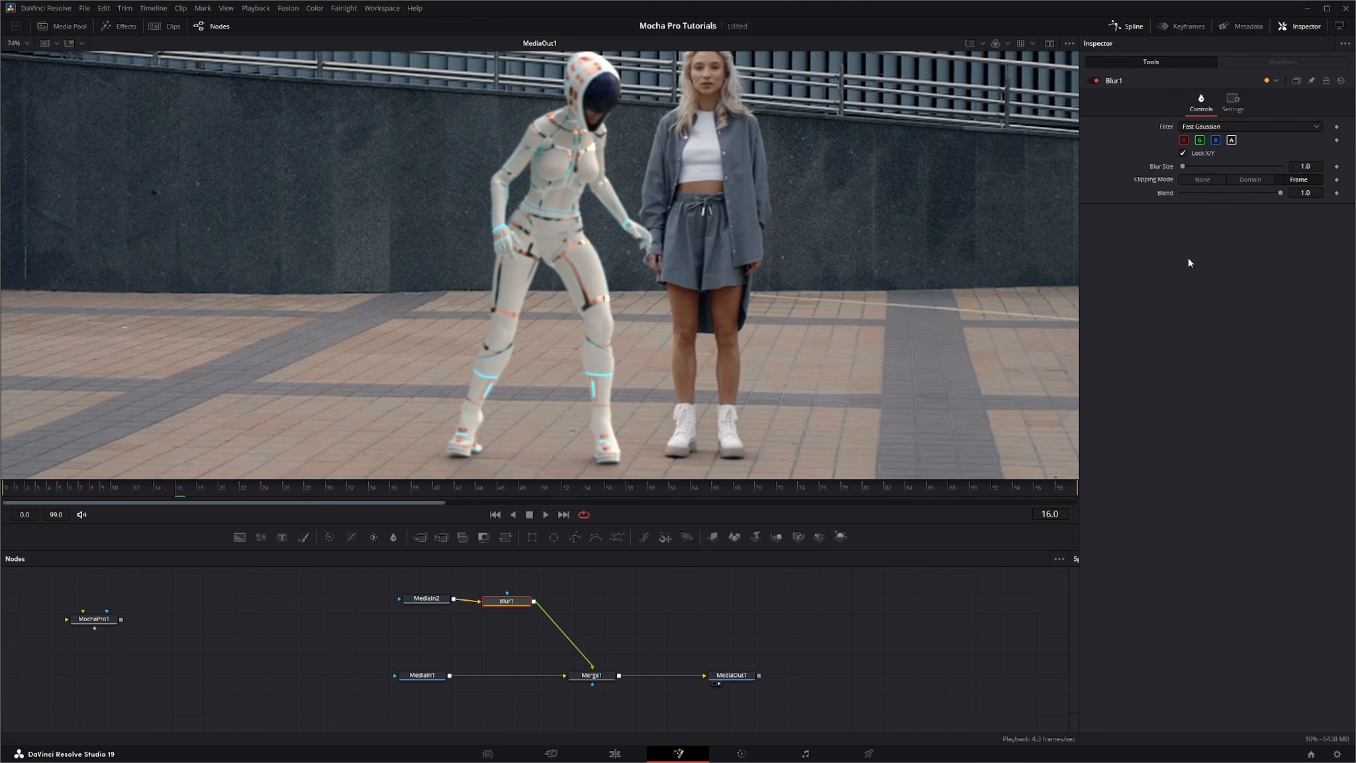
left_click(1306, 166)
type("0.7")
key("Return")
left_click_drag(508, 599, 503, 597)
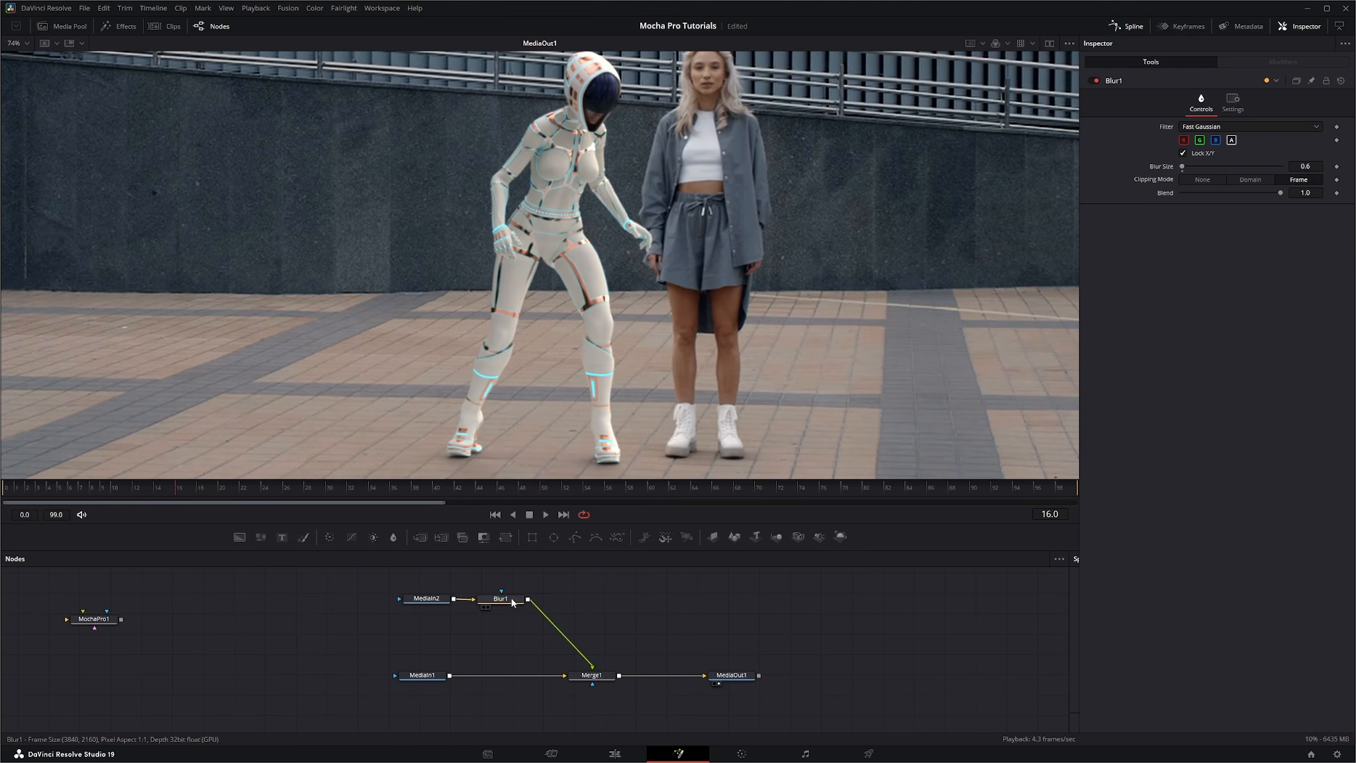
left_click_drag(513, 600, 515, 600)
Step: Try adding a Vector Motion Blur node beside Blur1 and delete it again
key("shift+space")
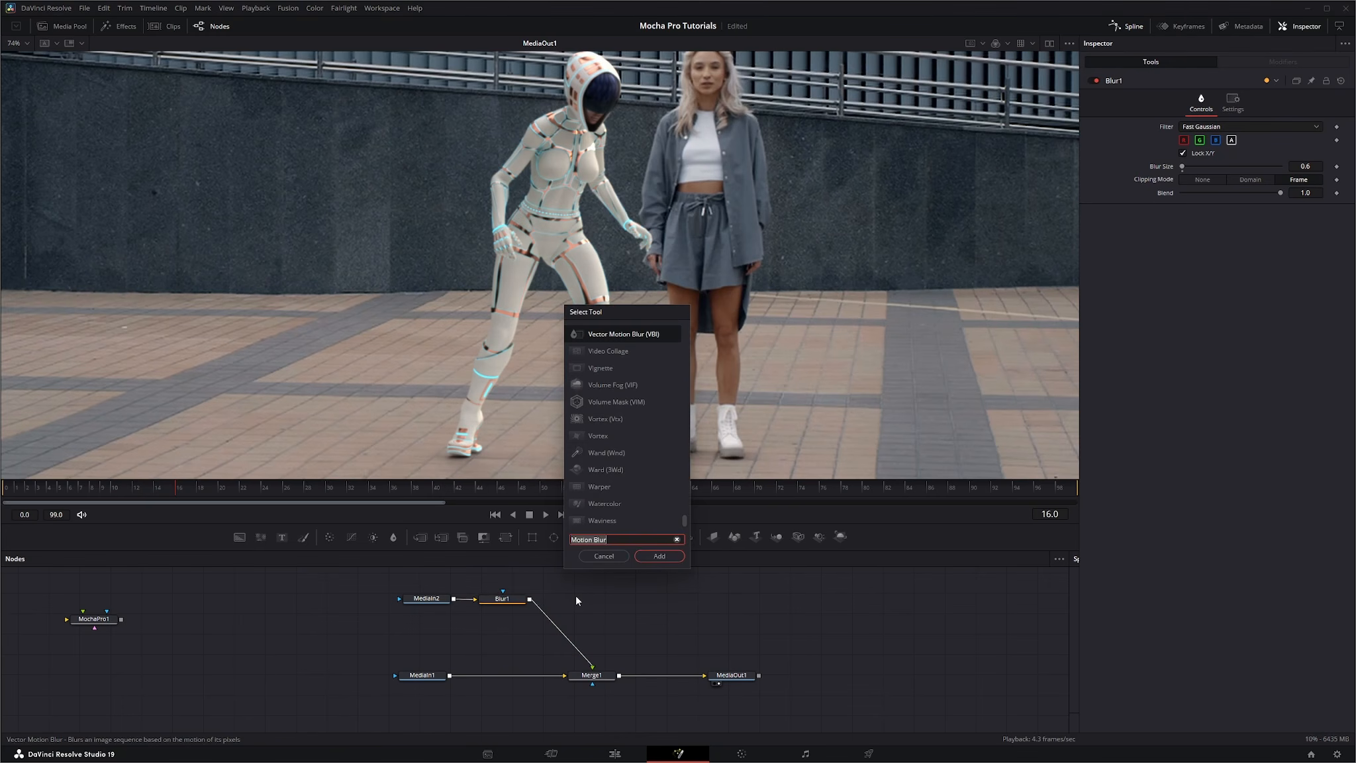
type("motio")
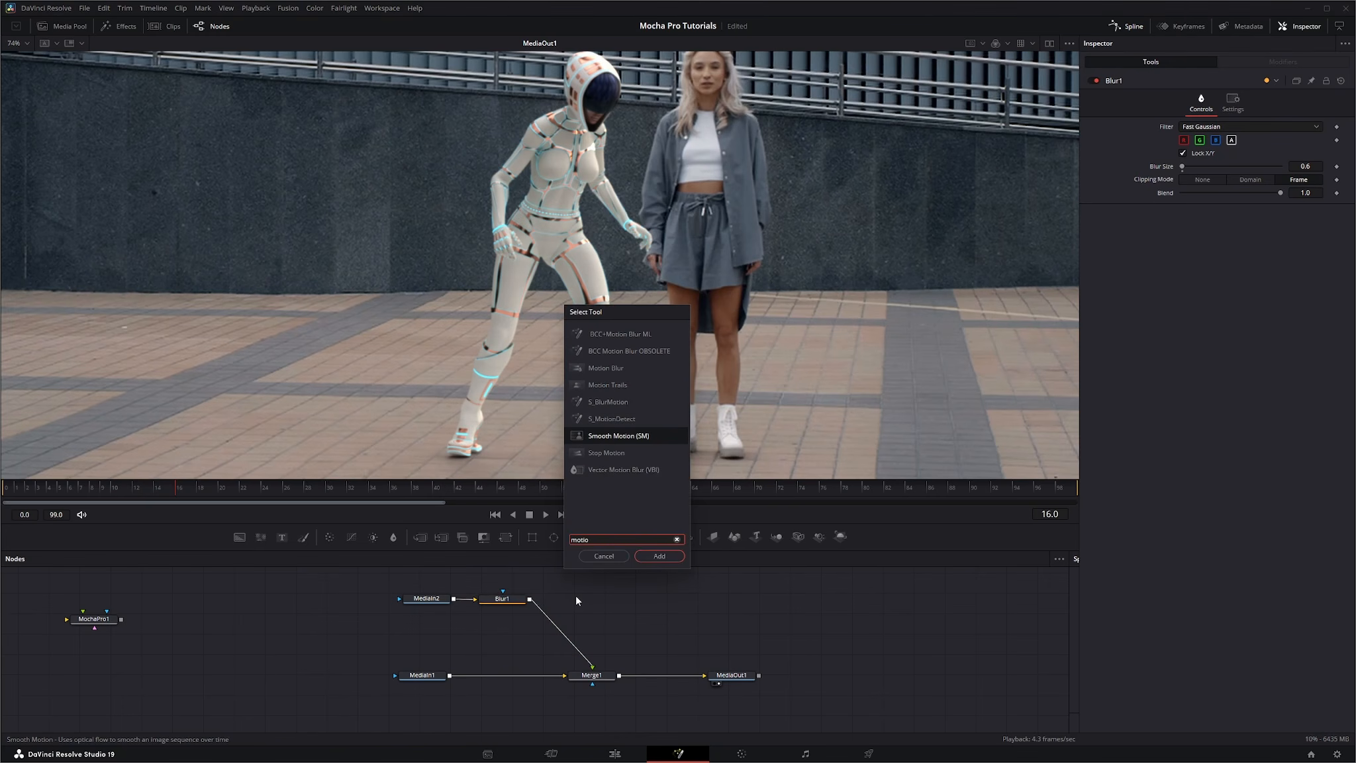
left_click(608, 371)
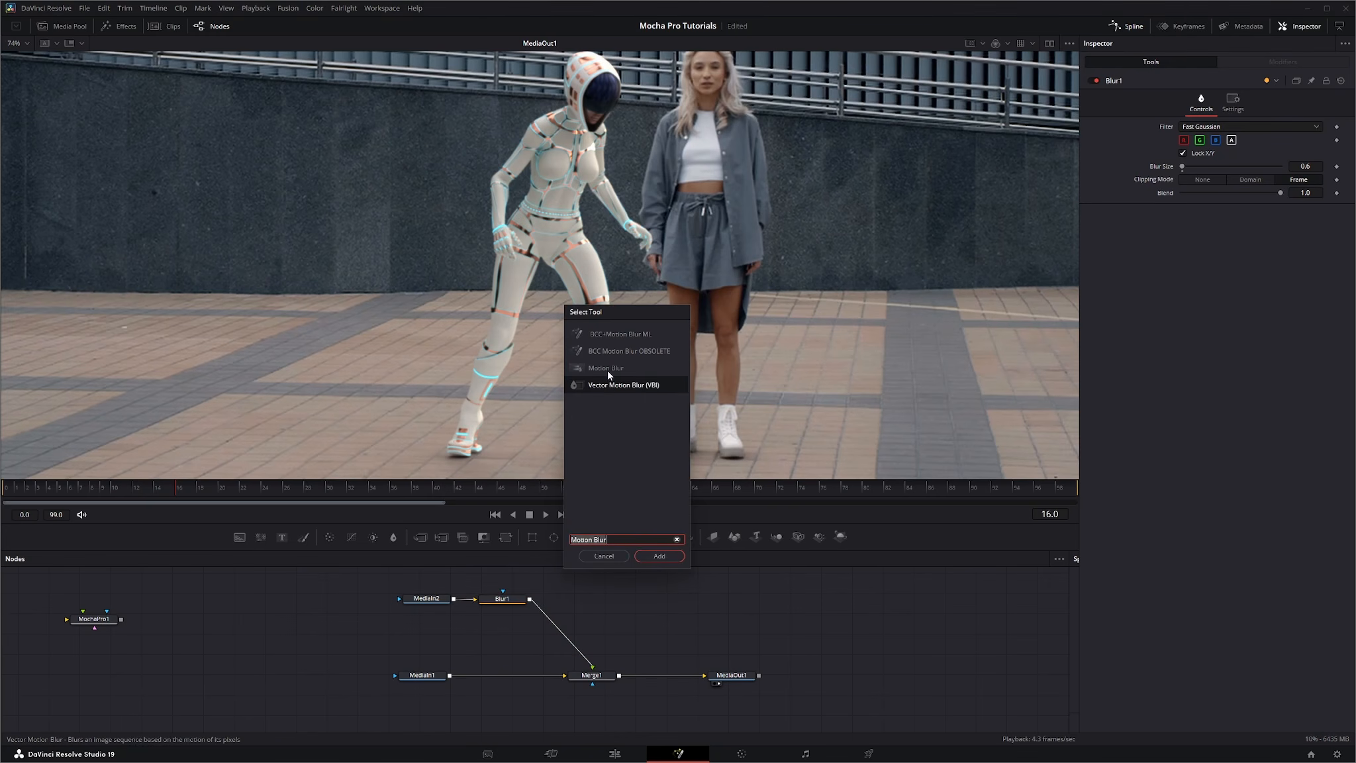
left_click(662, 556)
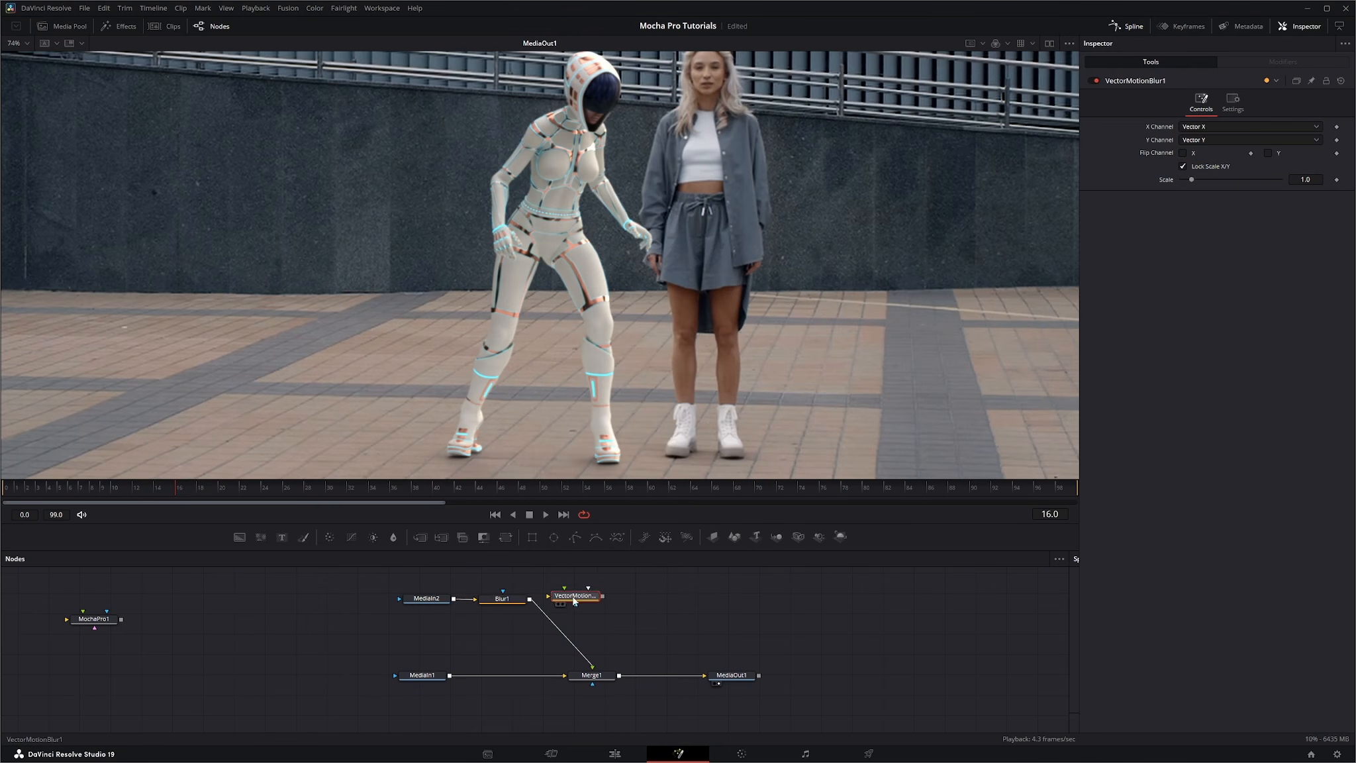
left_click_drag(581, 610, 584, 603)
left_click_drag(582, 600, 588, 600)
left_click_drag(553, 570, 627, 622)
key("Delete")
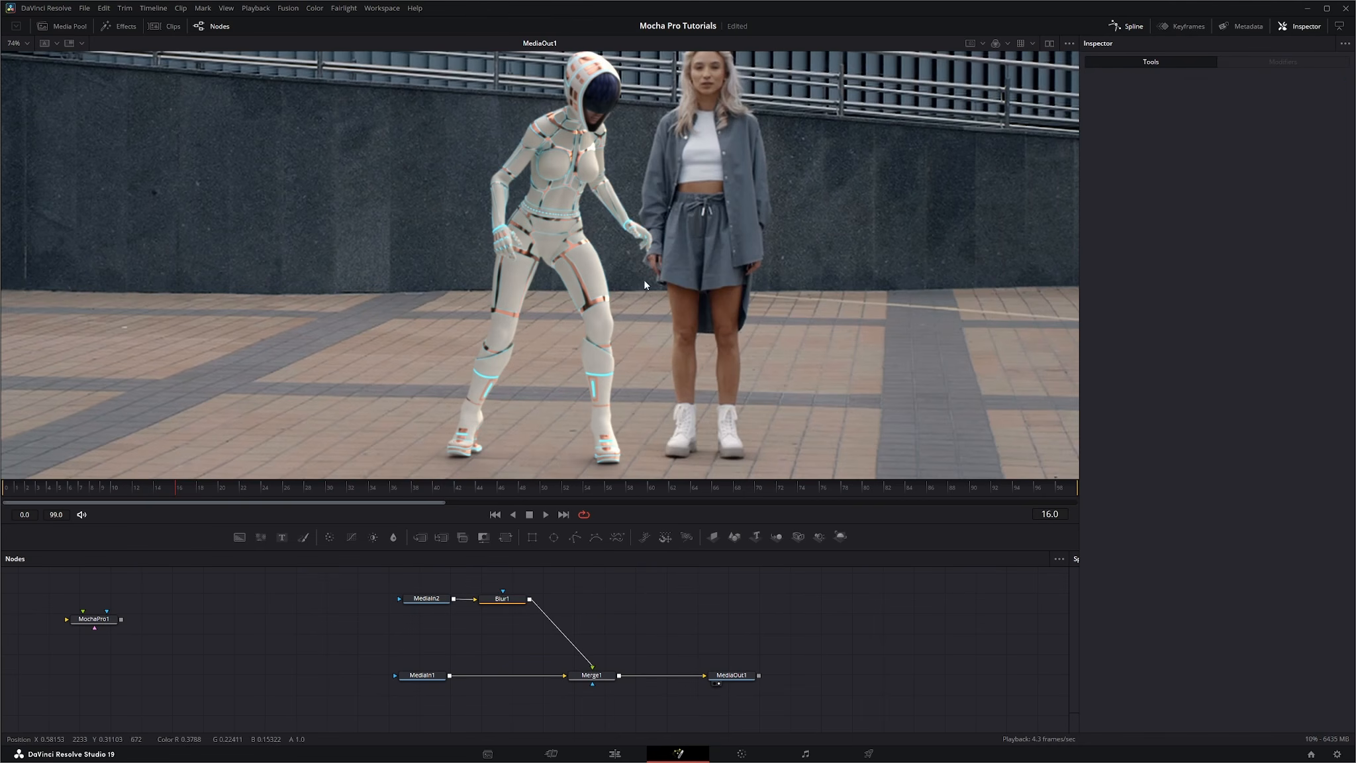
Step: Add a Grain node between Blur1 and Merge1
scroll(604, 305, "up", 2)
scroll(604, 305, "down", 2)
left_click_drag(513, 602, 508, 603)
key("shift+space")
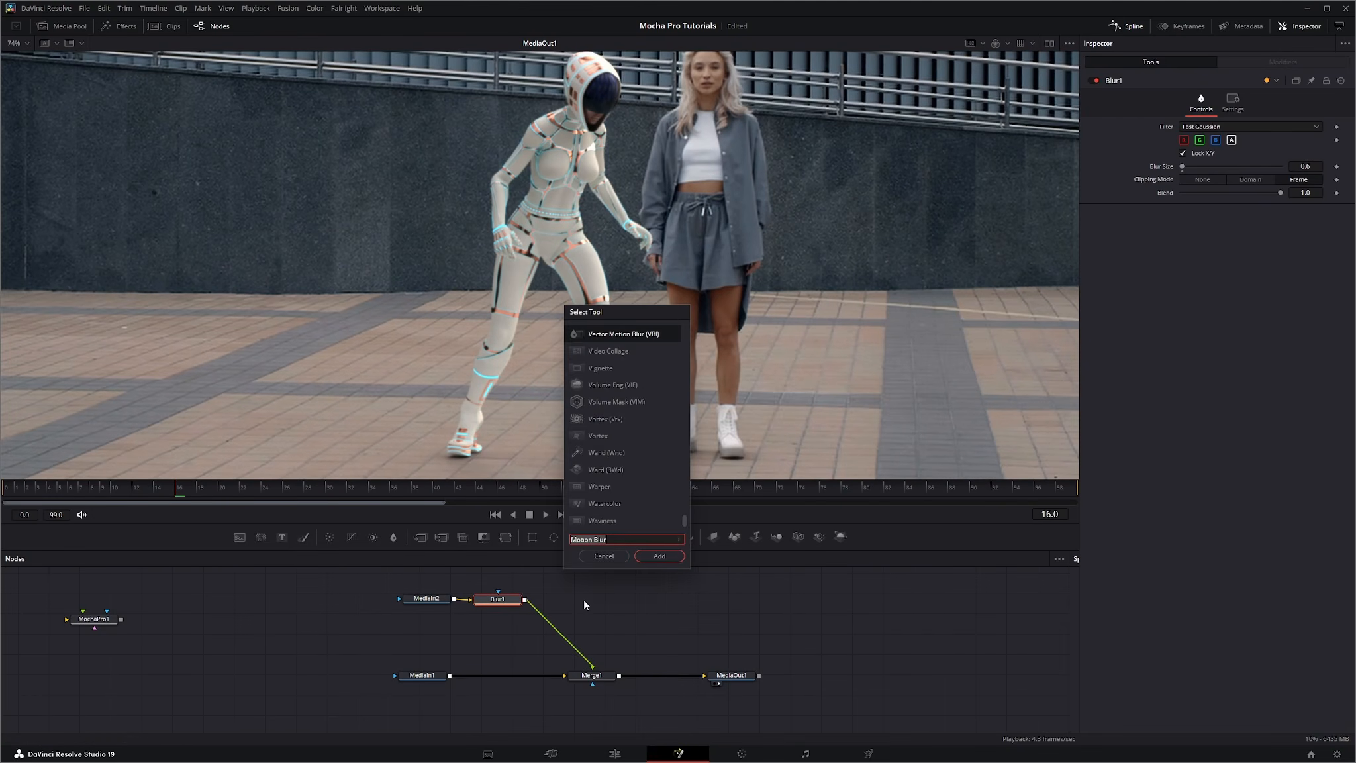
type("grai")
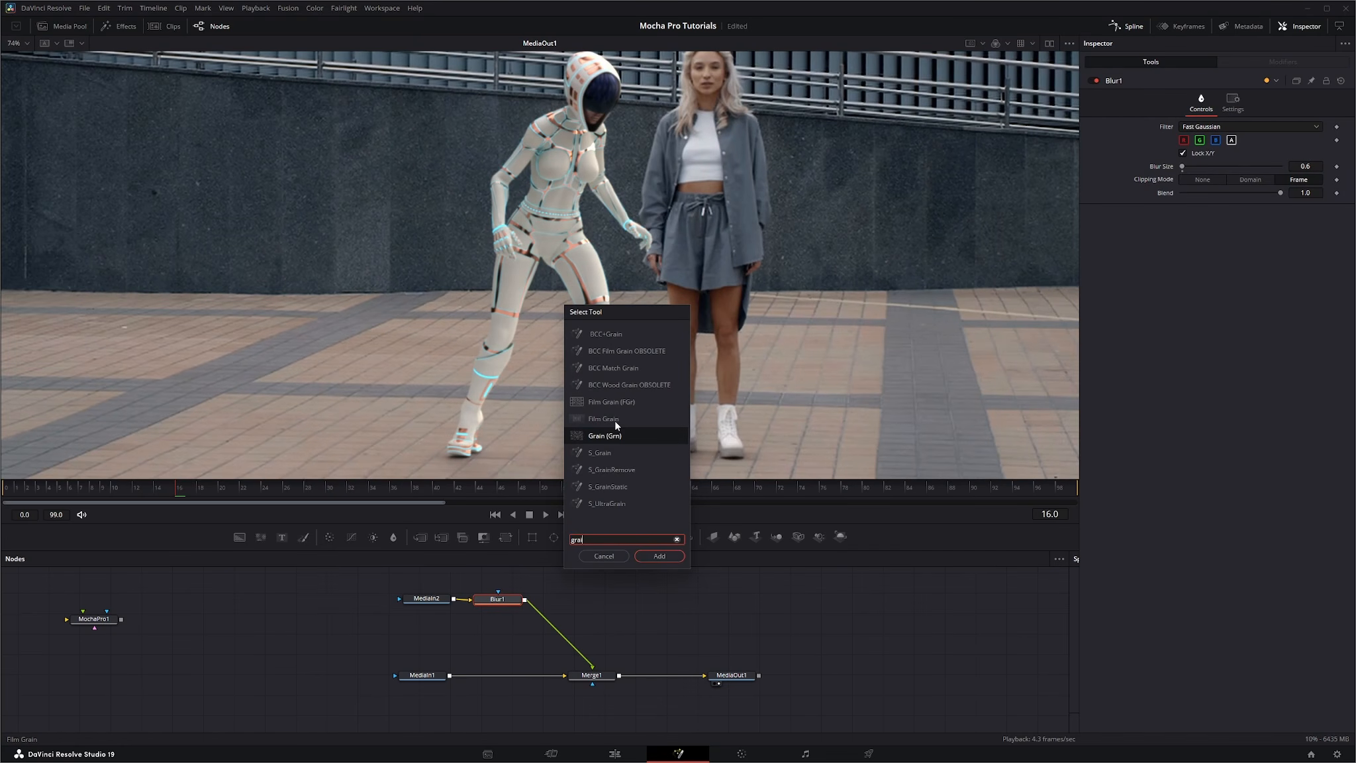
left_click(659, 555)
left_click_drag(561, 604, 575, 603)
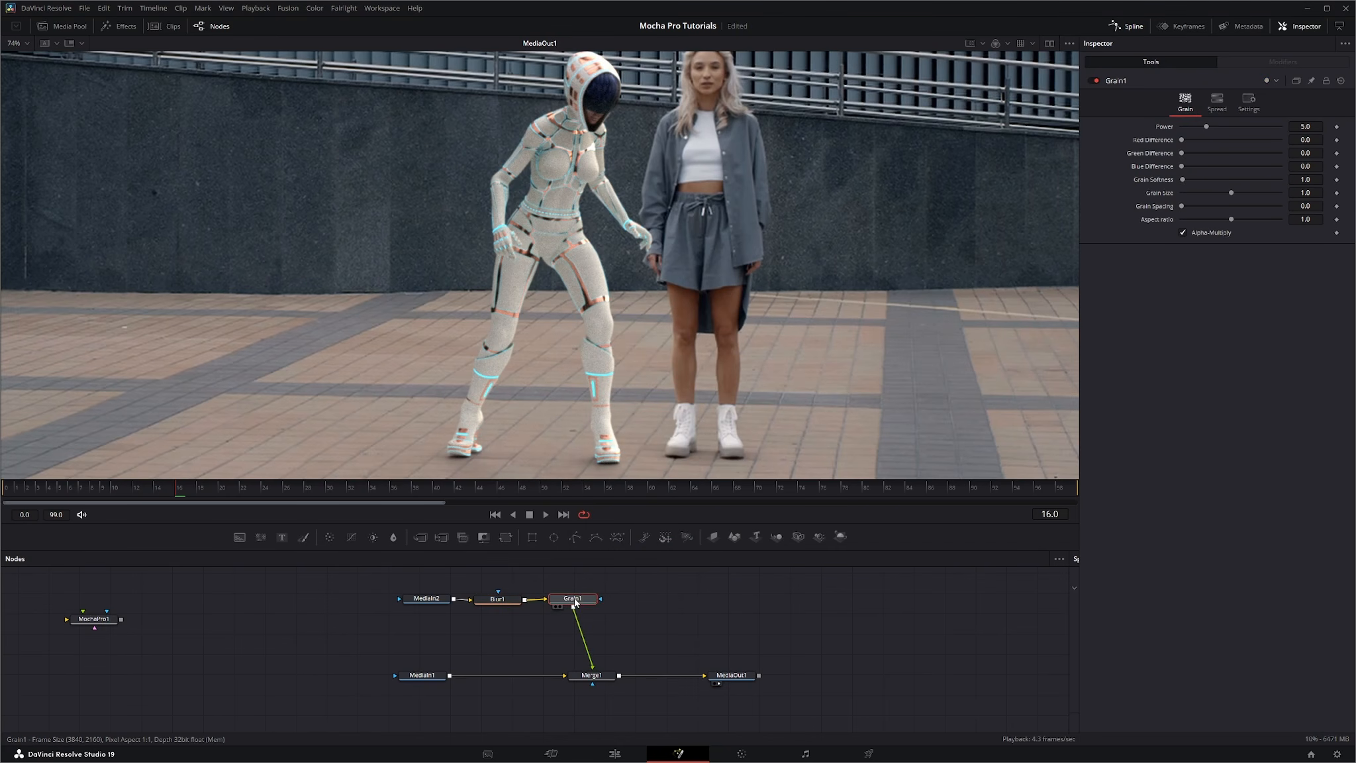
Step: Match the grain to the footage with power 1.07, softness 2.7, size 2.85 and spacing 0.963
scroll(616, 235, "up", 3)
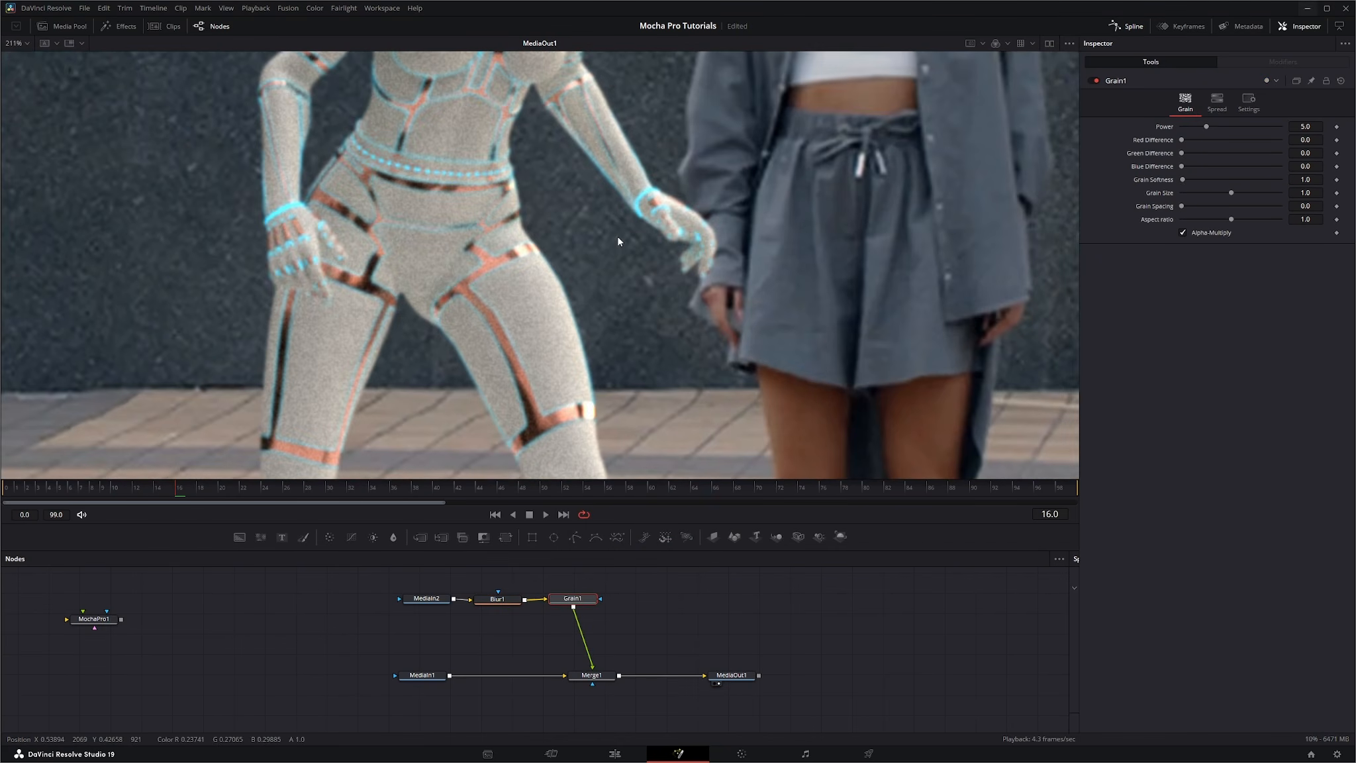
scroll(680, 250, "up", 3)
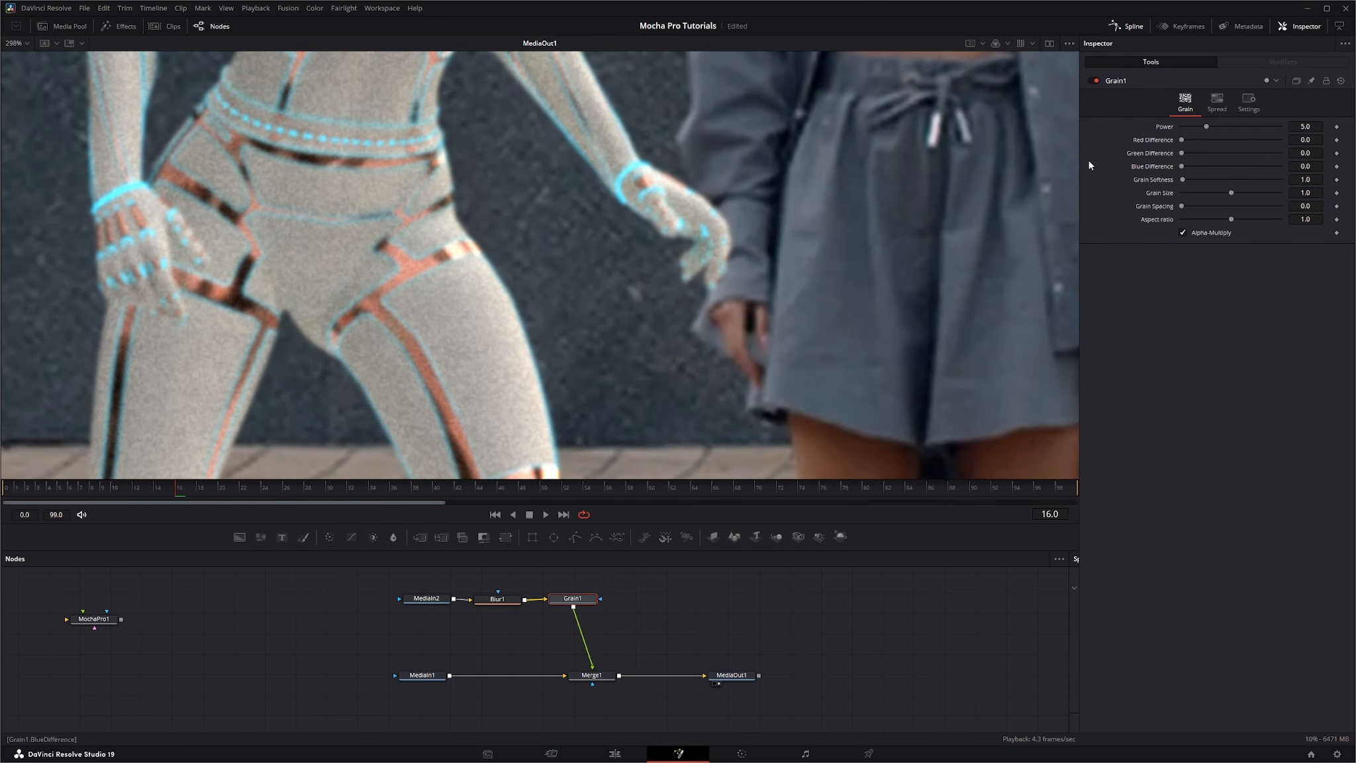
left_click_drag(1206, 123, 1187, 123)
left_click_drag(1182, 206, 1200, 206)
left_click_drag(1232, 192, 1254, 191)
left_click_drag(1183, 179, 1184, 181)
scroll(598, 427, "down", 8)
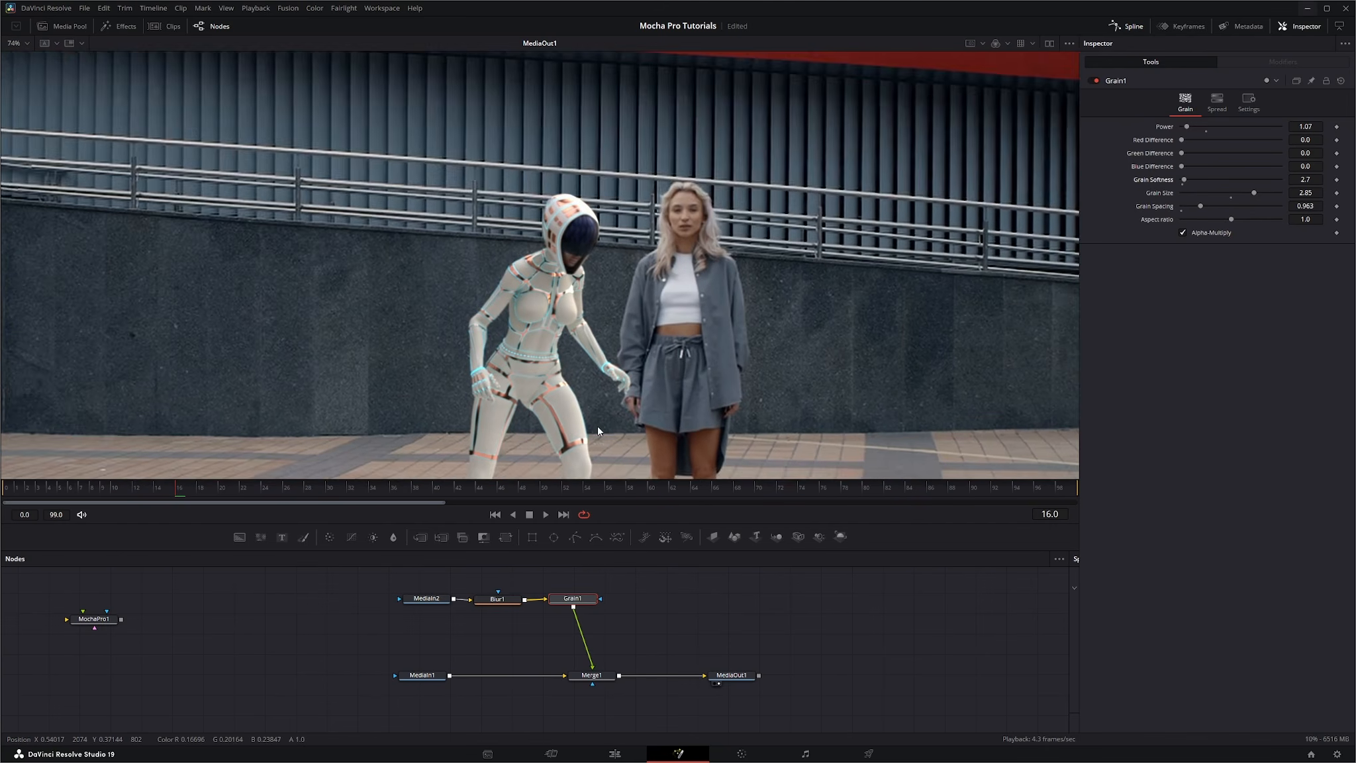
scroll(649, 434, "down", 3)
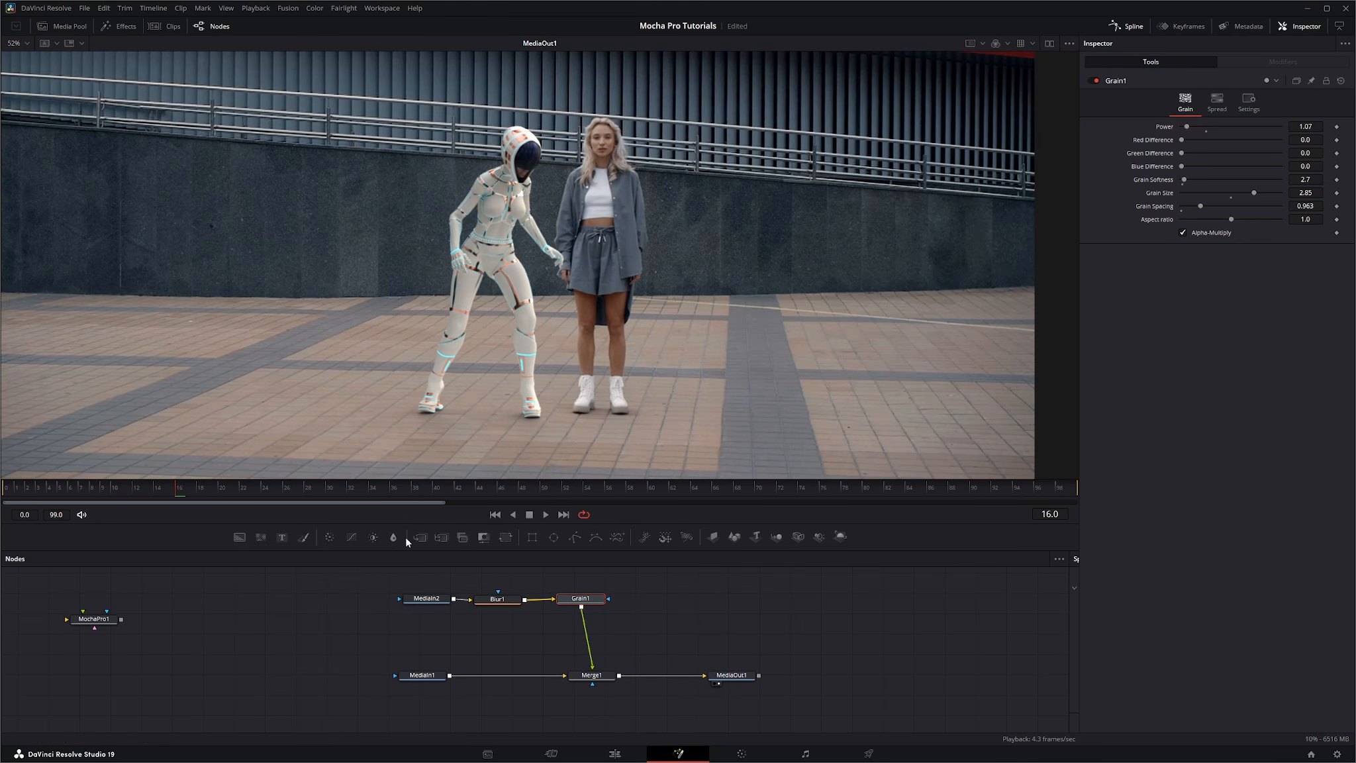
Step: Insert a Color Corrector node between Grain1 and Merge1 and space out the character's node chain
left_click_drag(373, 540, 663, 605)
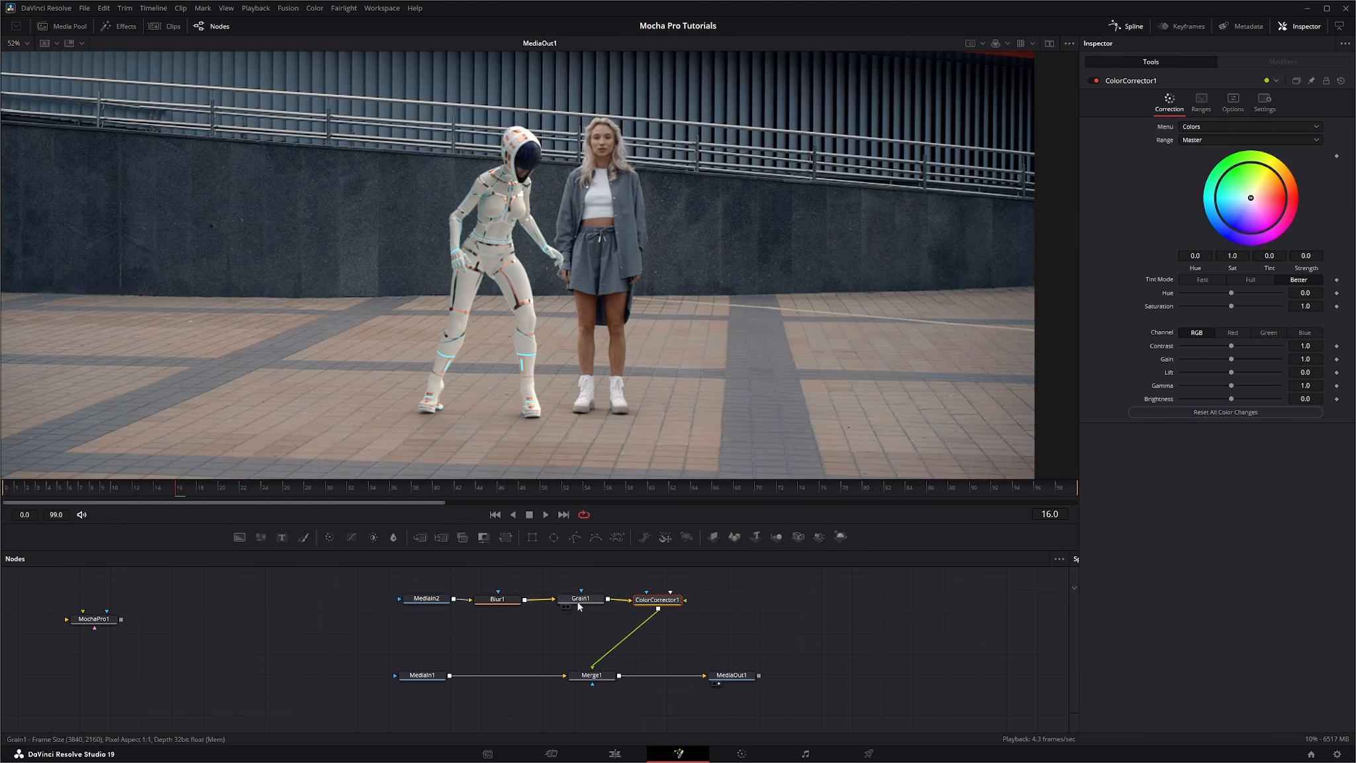
left_click_drag(660, 597, 703, 599)
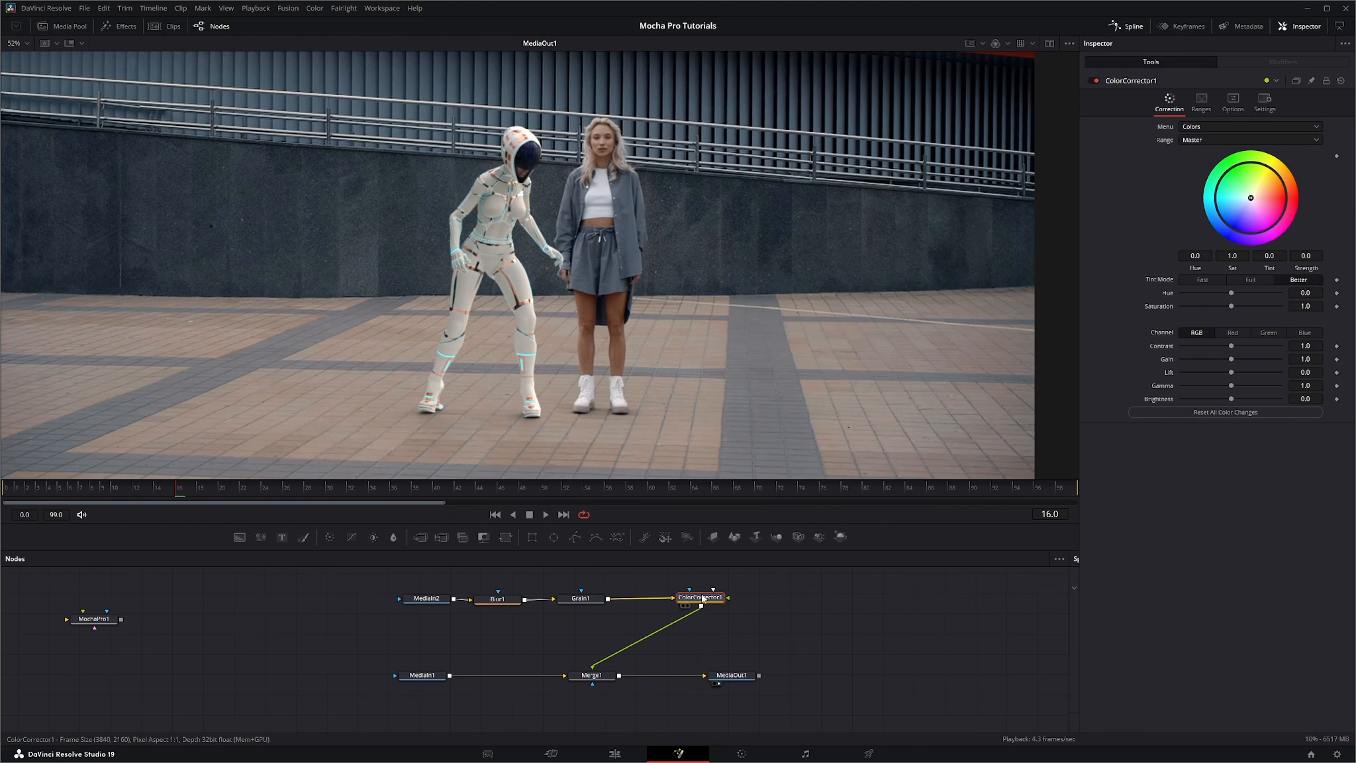
left_click_drag(440, 601, 406, 601)
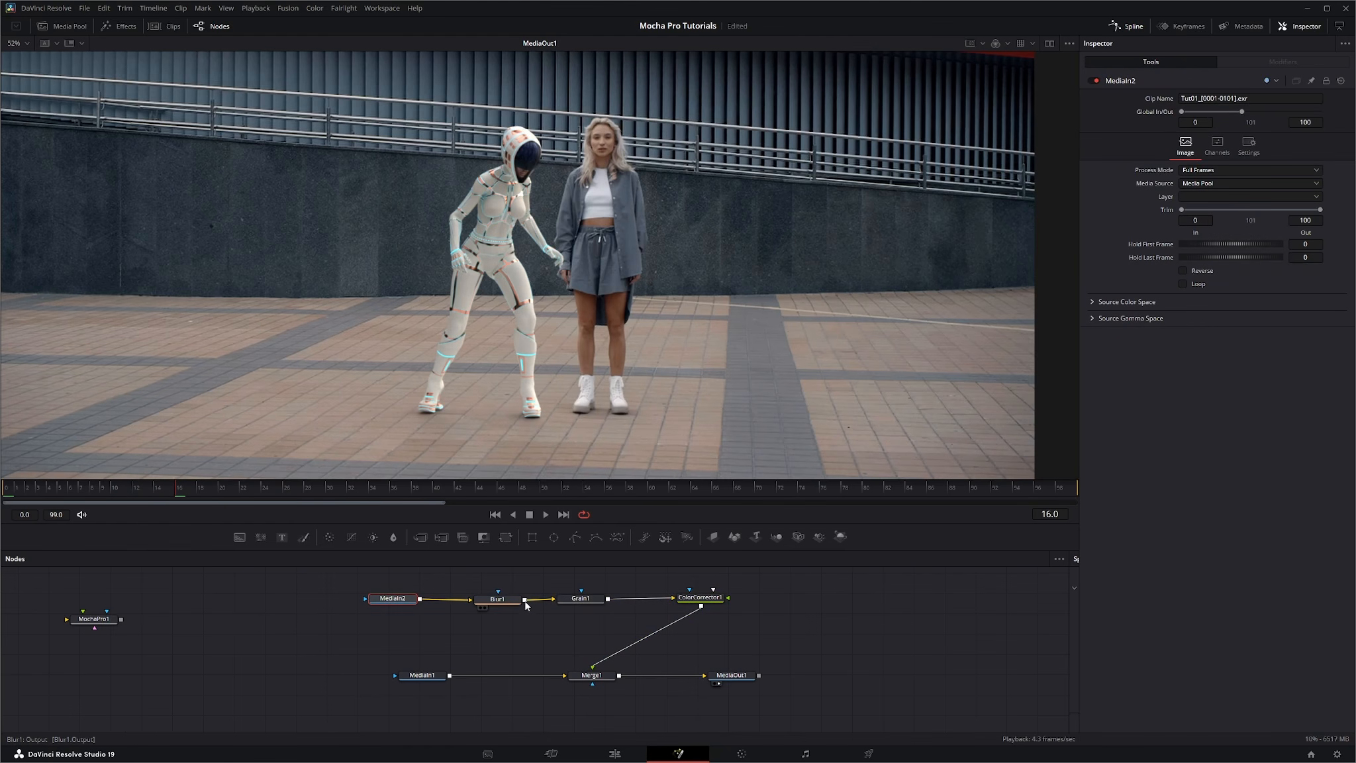
Step: Add a Bitmap mask node below Grain1 and connect Blur1's output to its input
left_click_drag(524, 601, 570, 638)
left_click(560, 637)
key("shift+space")
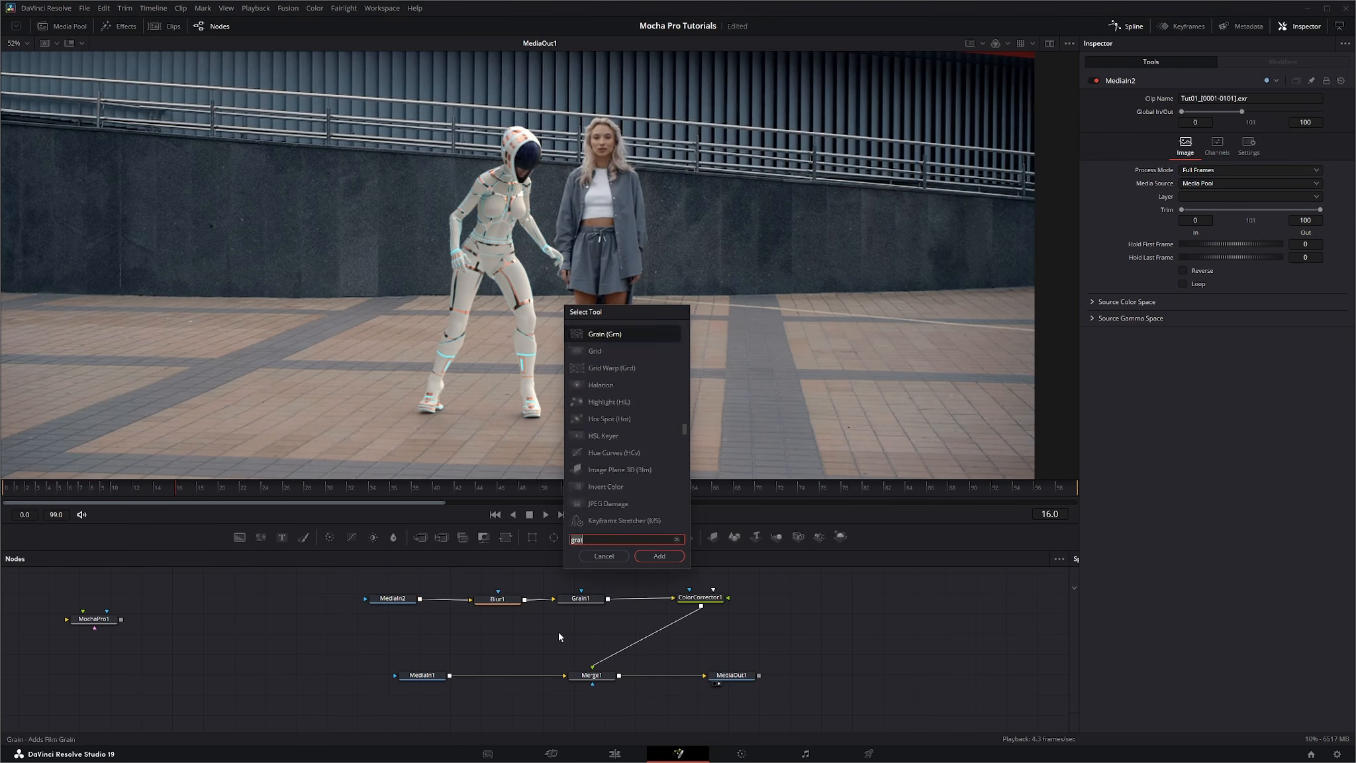
type("bit")
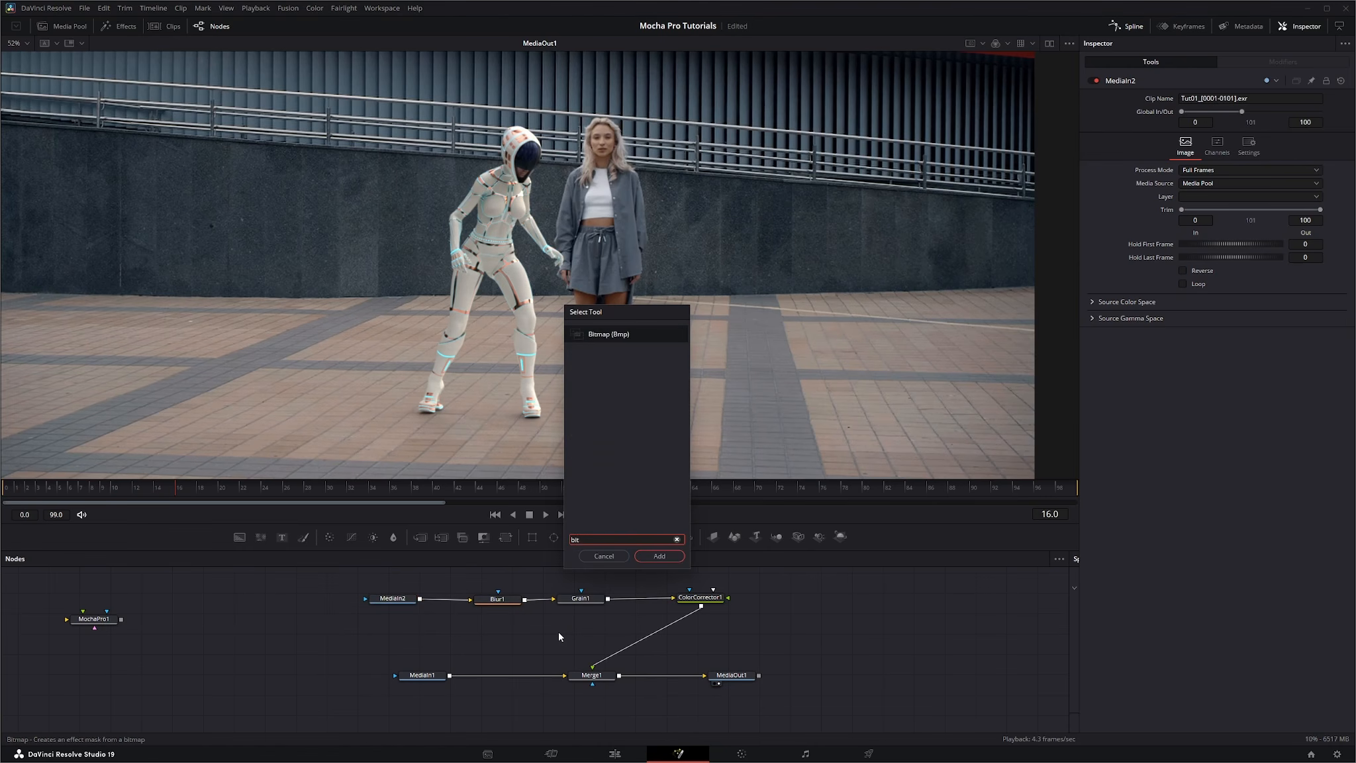
key("Return")
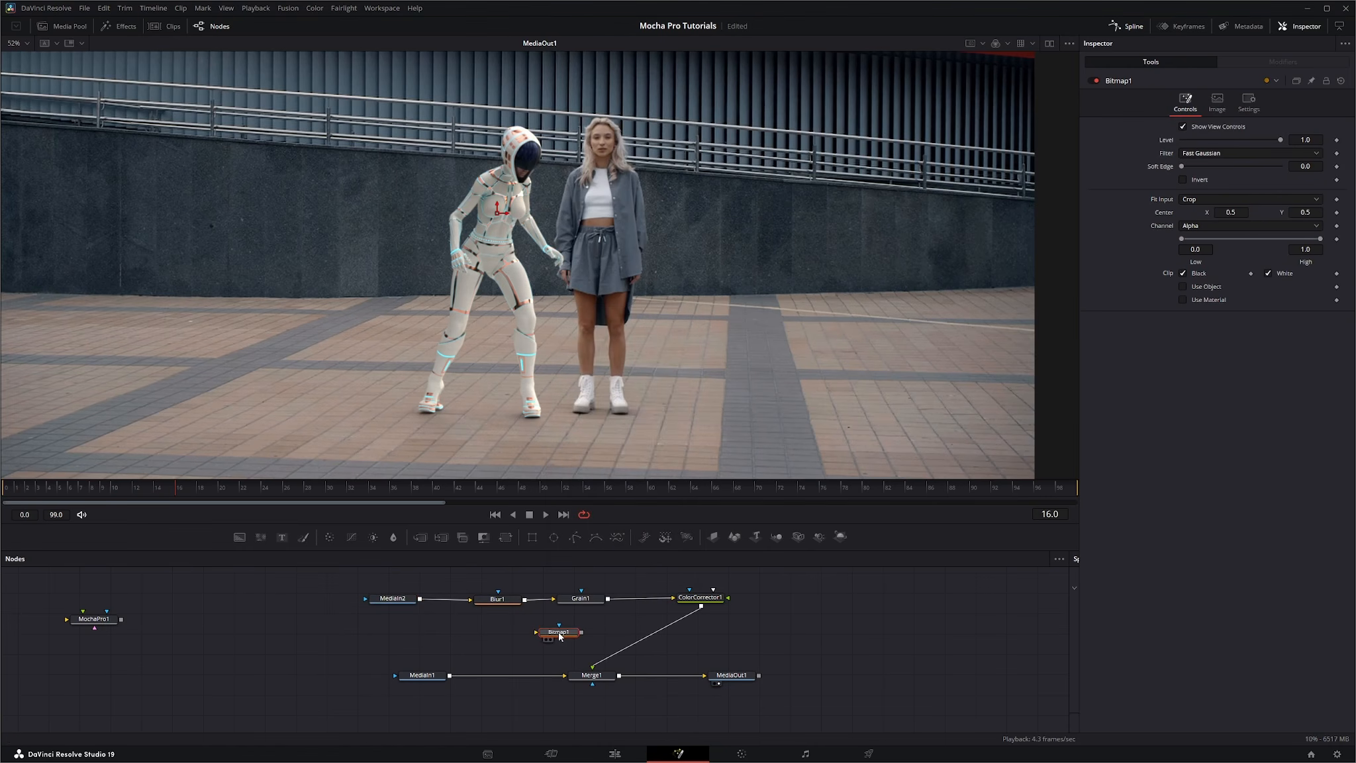
left_click_drag(524, 599, 557, 635)
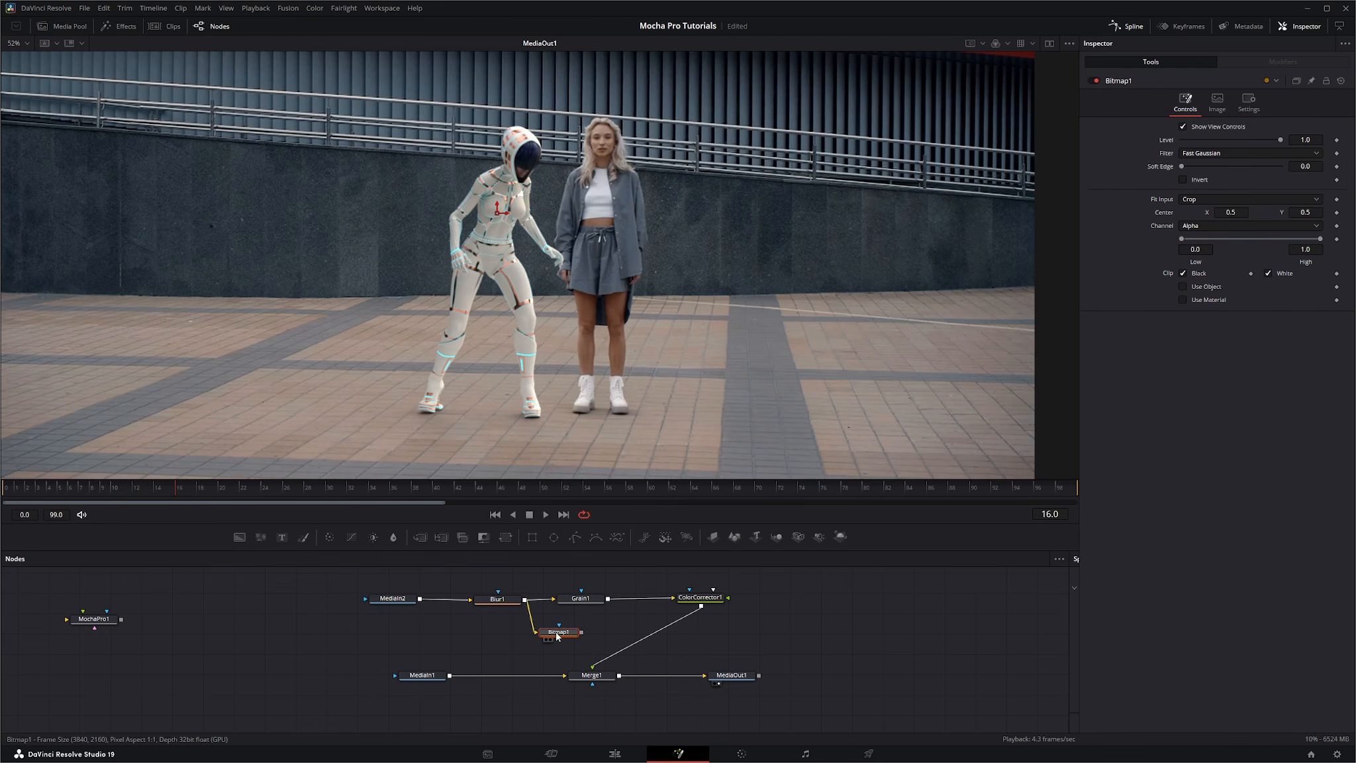
Step: View the Bitmap1 mask and raise its Low threshold to 0.128 to cut the faint ground shadow out of the matte
key("2")
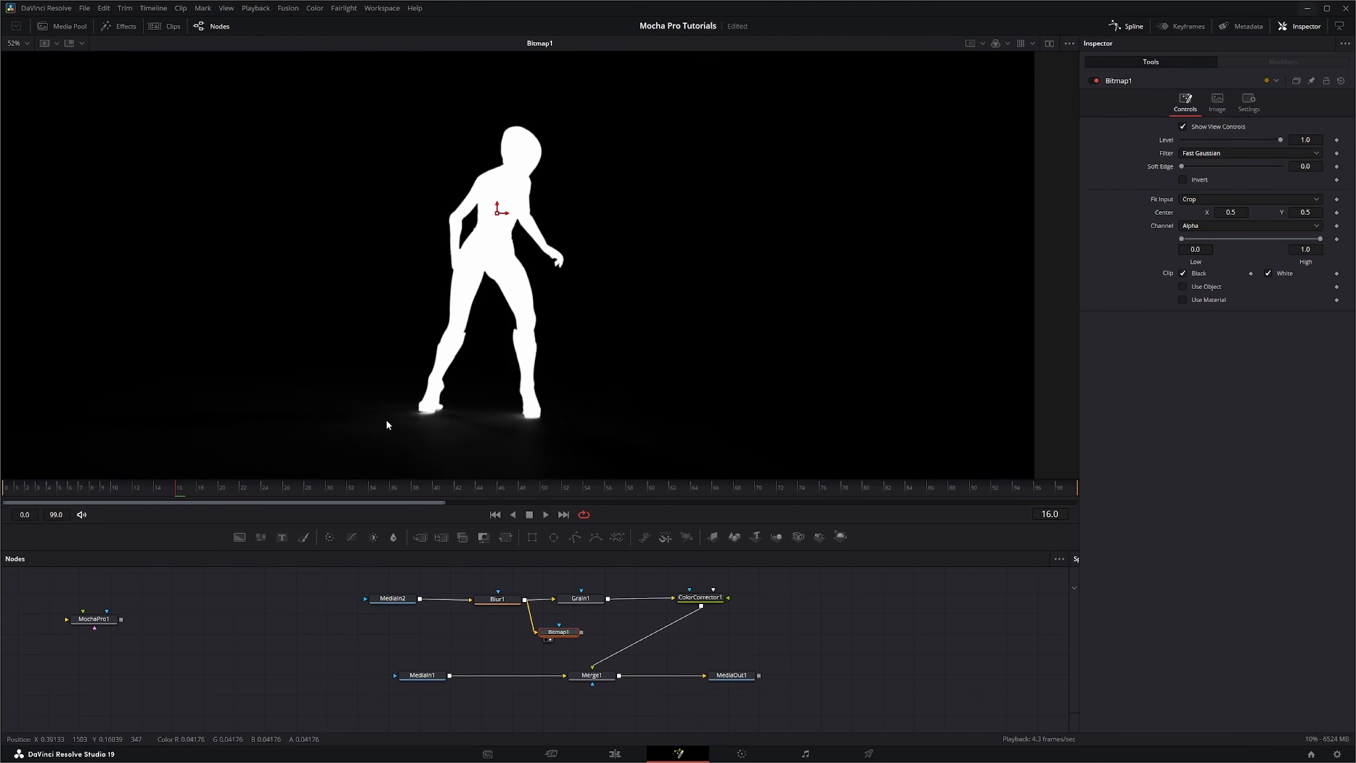
left_click_drag(180, 498, 314, 487)
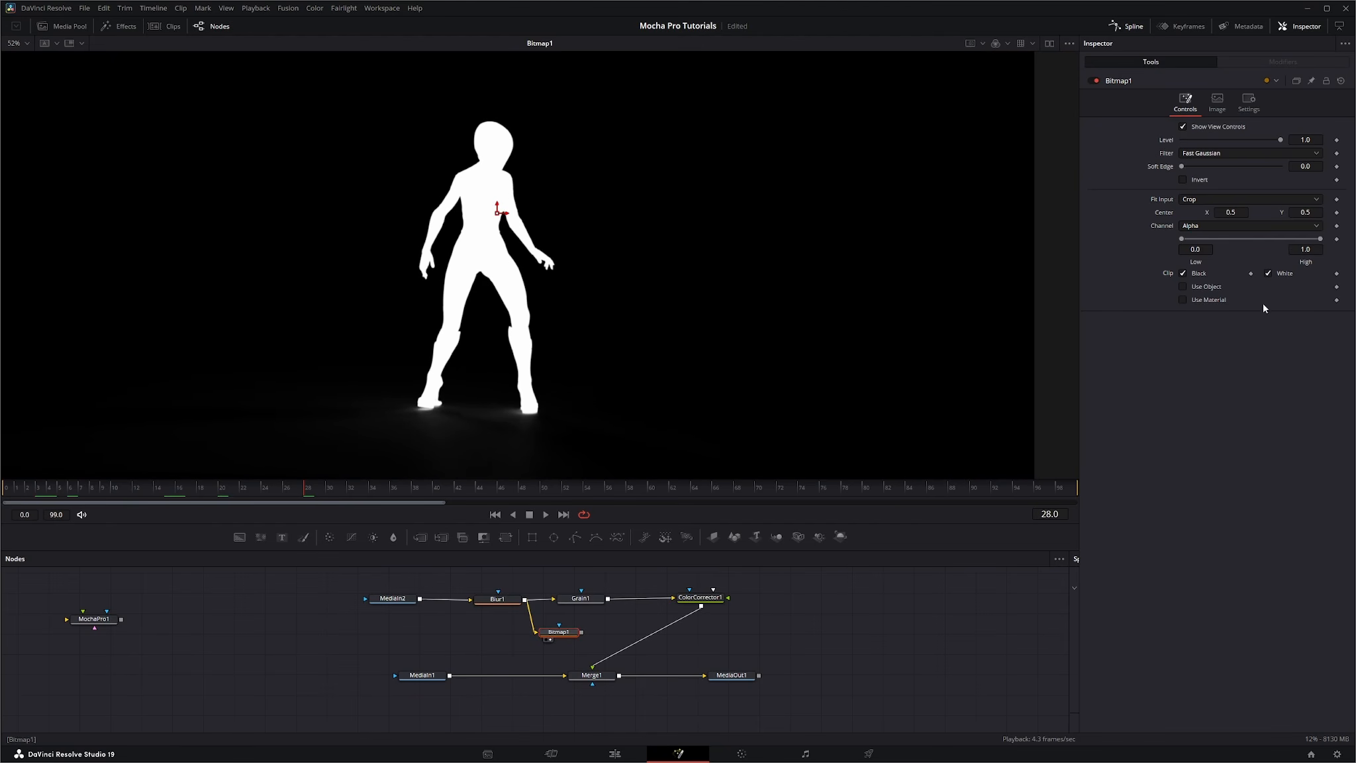
scroll(415, 422, "up", 2)
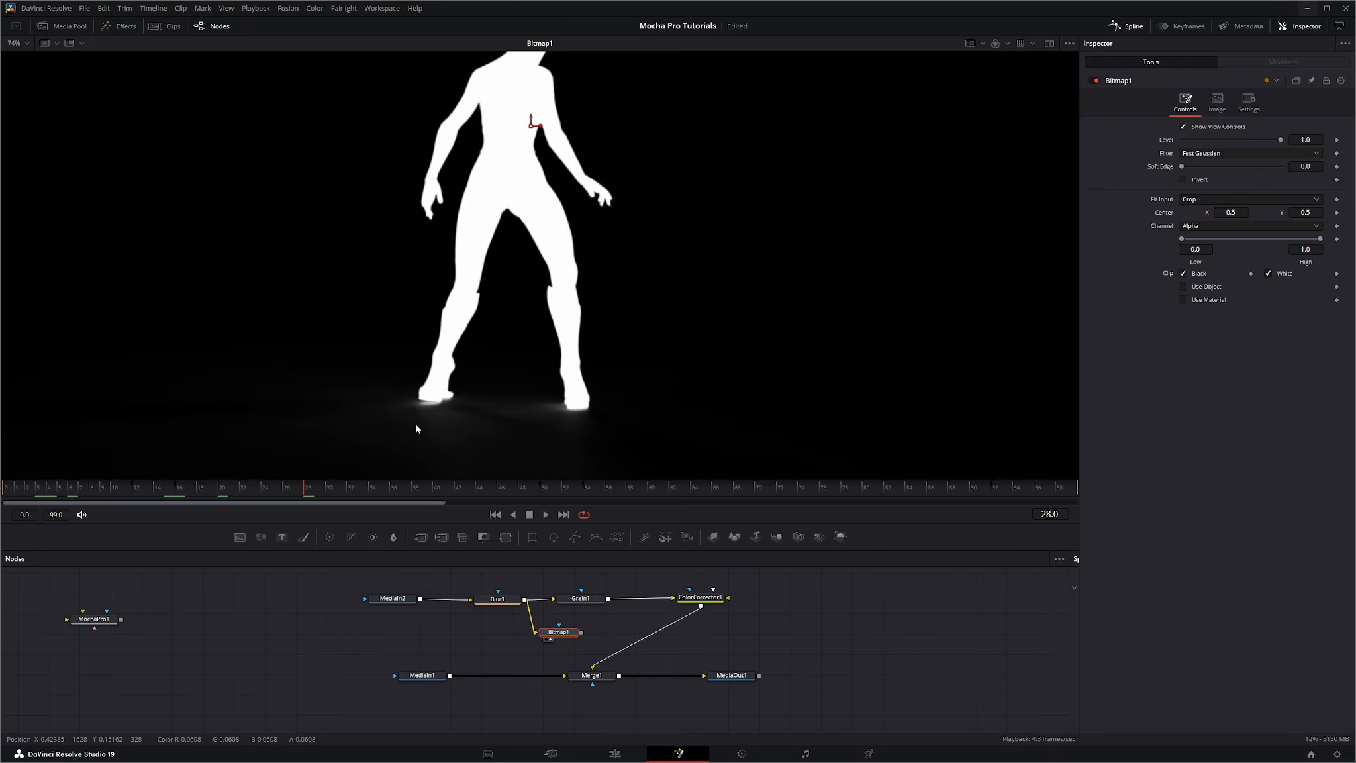
scroll(415, 422, "up", 3)
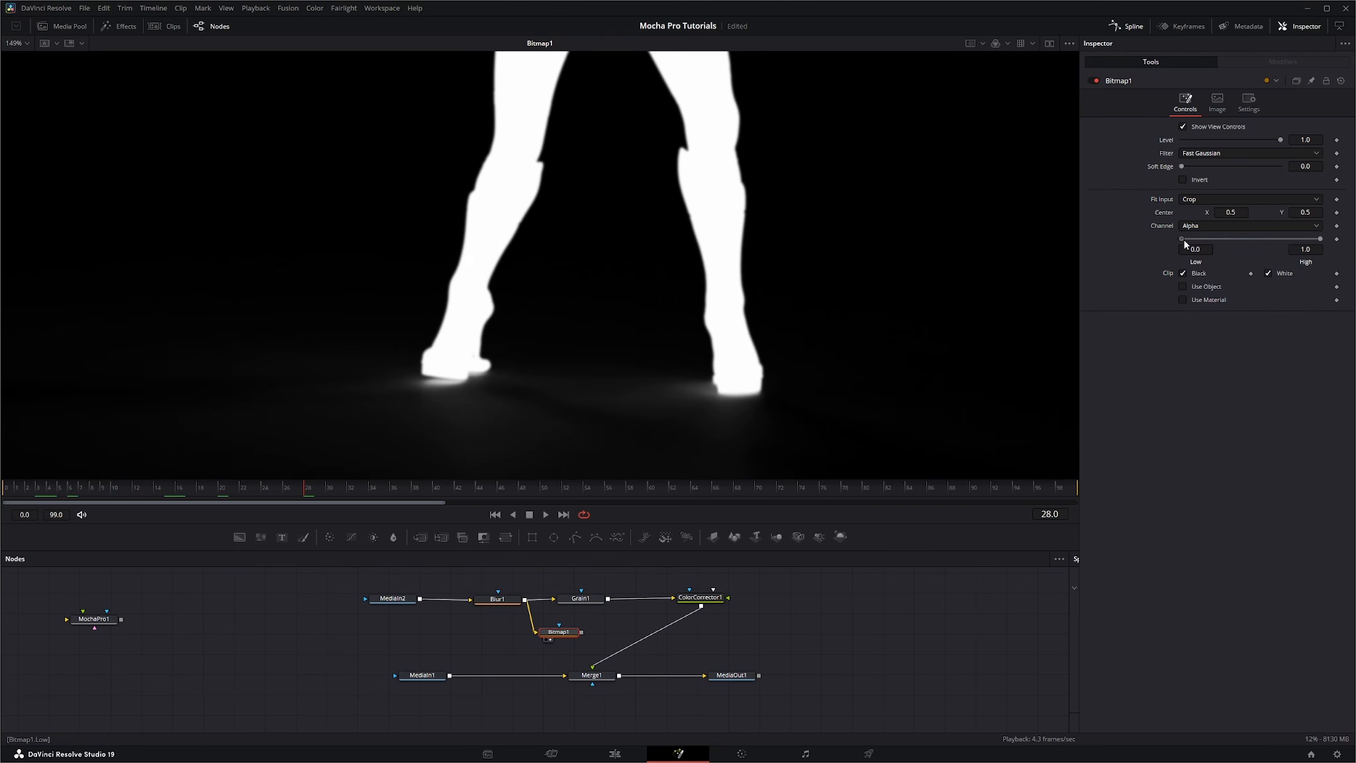
left_click_drag(1184, 242, 1198, 239)
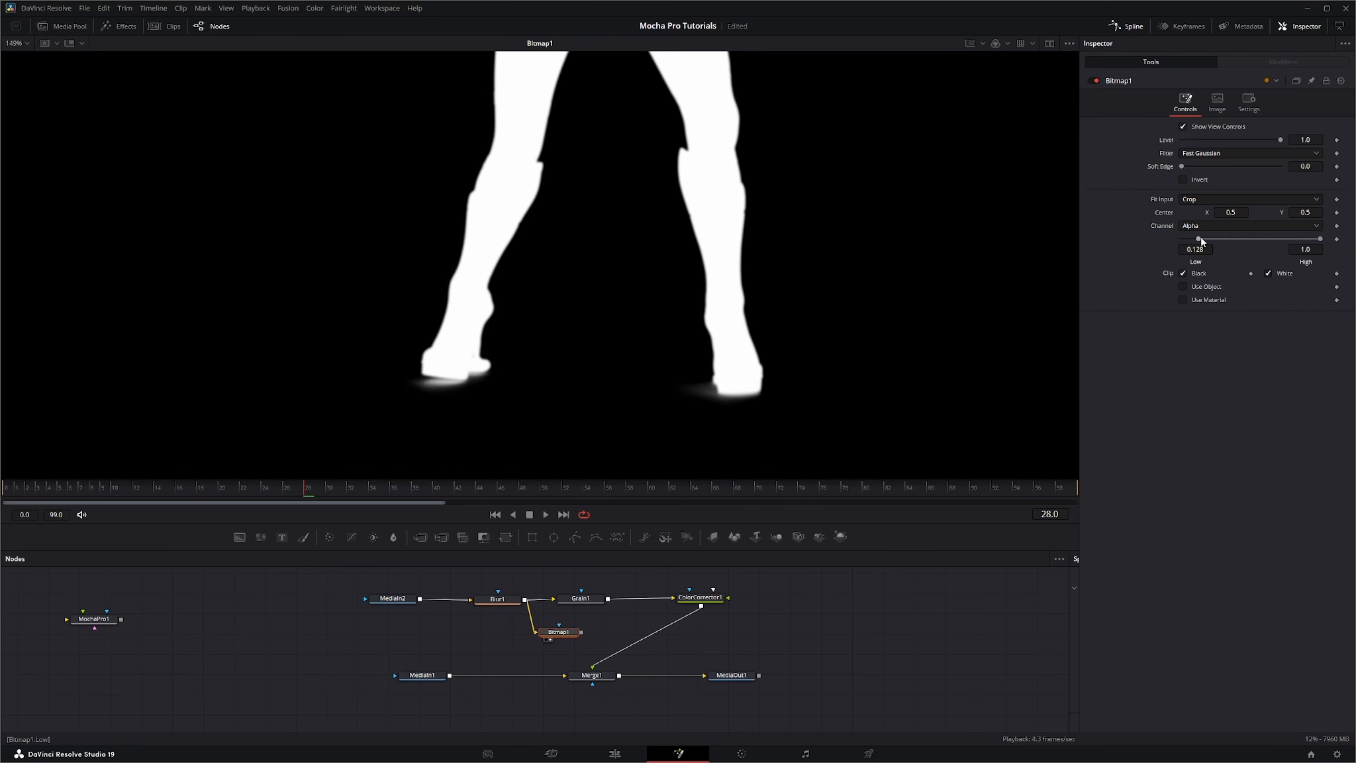
scroll(579, 376, "down", 5)
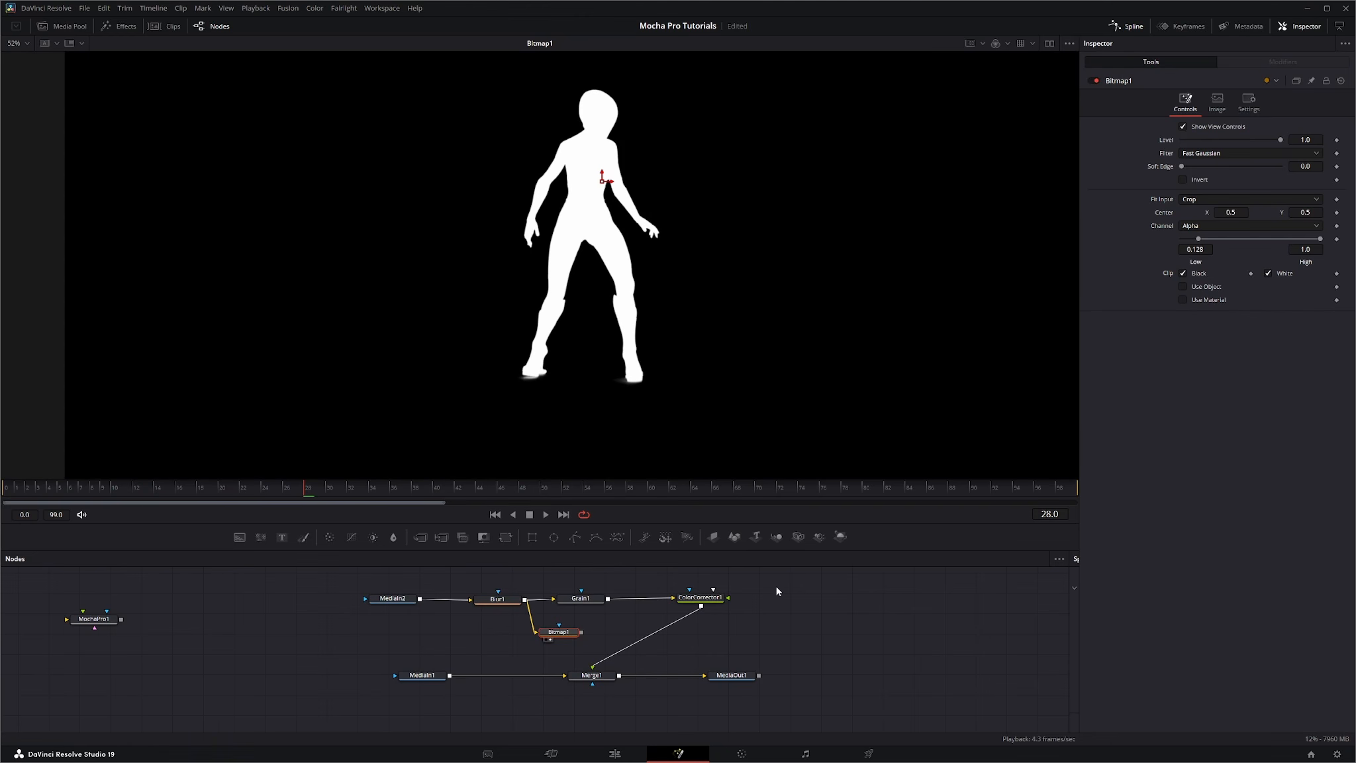
Step: Connect Bitmap1's output to ColorCorrector1 as its effect mask and display MediaOut1 in the viewer
left_click_drag(581, 631, 705, 403)
left_click(703, 602)
left_click(736, 676)
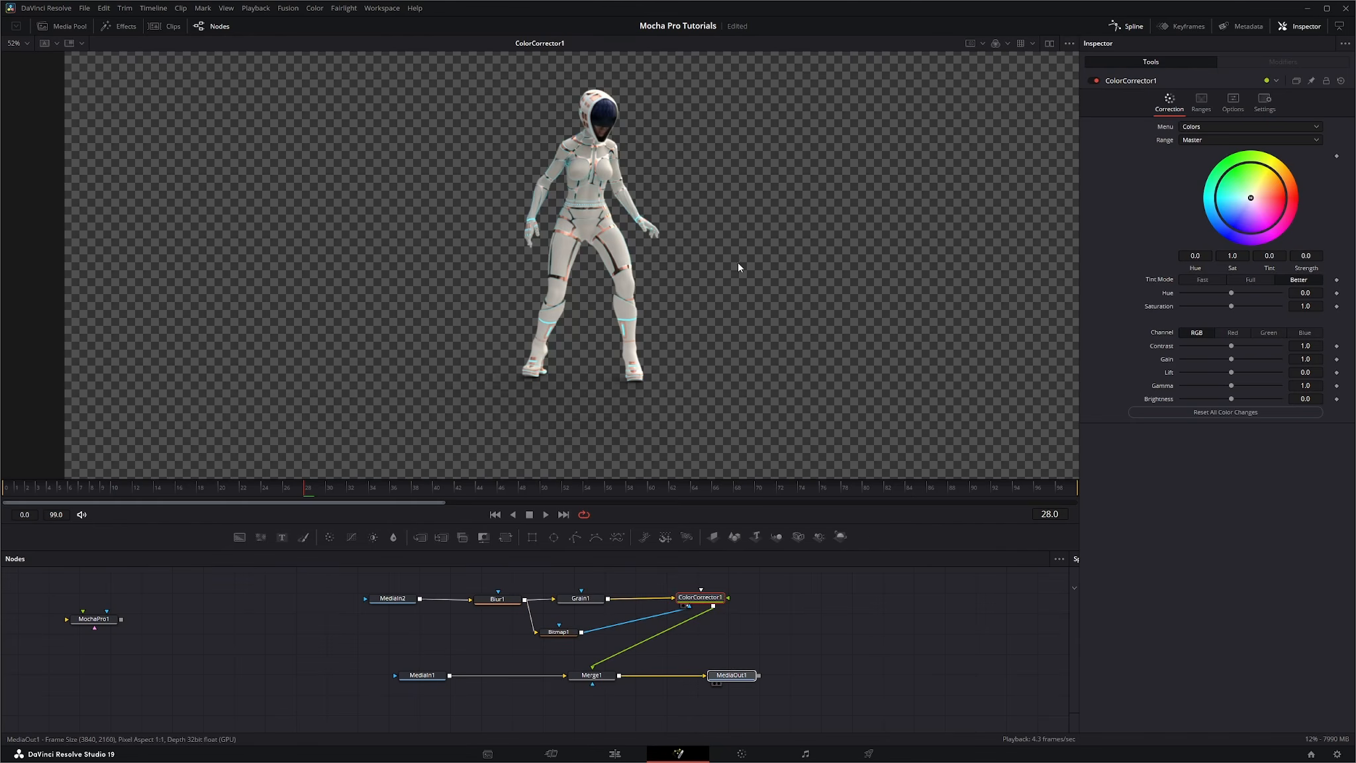
left_click_drag(738, 263, 738, 265)
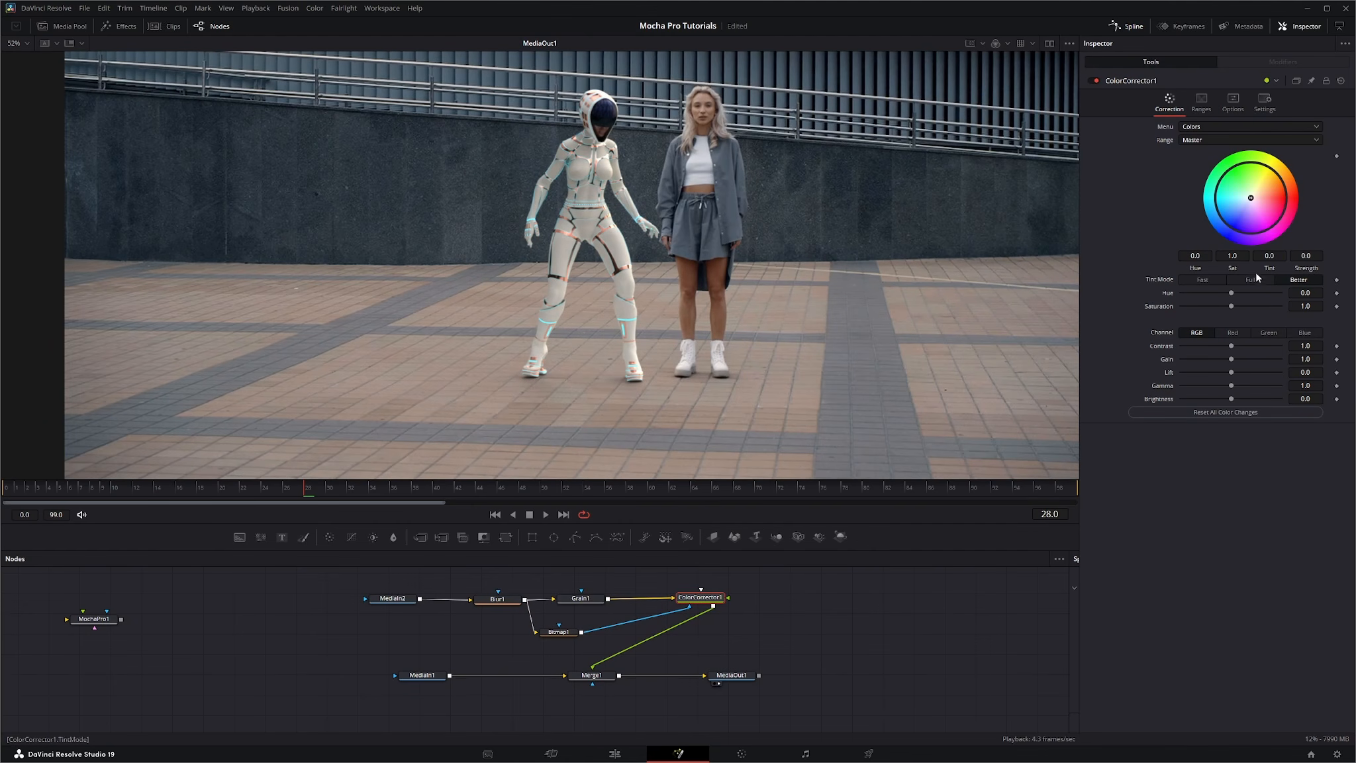
Step: Set ColorCorrector1's tint to 0.007, saturation to 0.928 and gain to 1.049, and play the composite from frame 0
left_click_drag(1258, 256, 1274, 255)
left_click_drag(1232, 309, 1230, 309)
left_click_drag(1312, 306, 1305, 306)
left_click_drag(1306, 307, 1295, 306)
left_click_drag(1305, 359, 1309, 359)
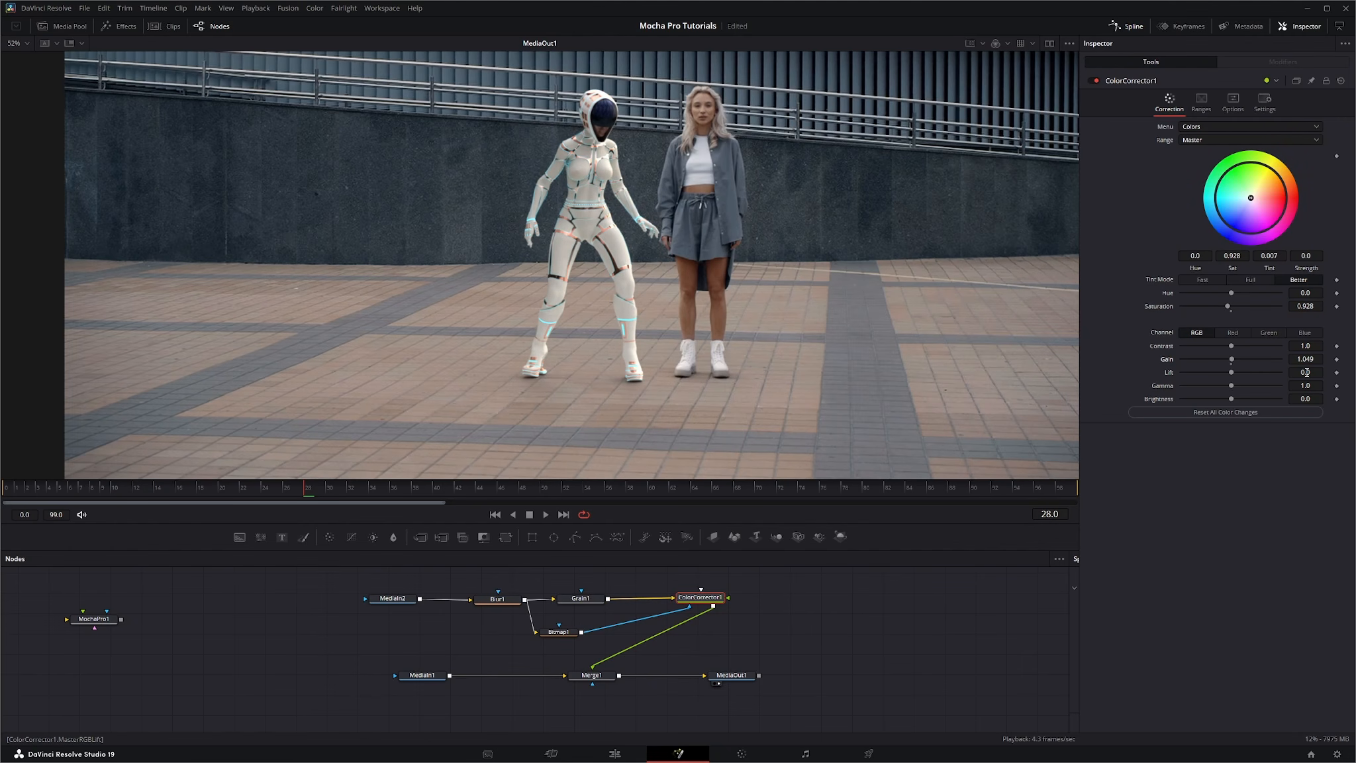
left_click_drag(308, 490, 2, 498)
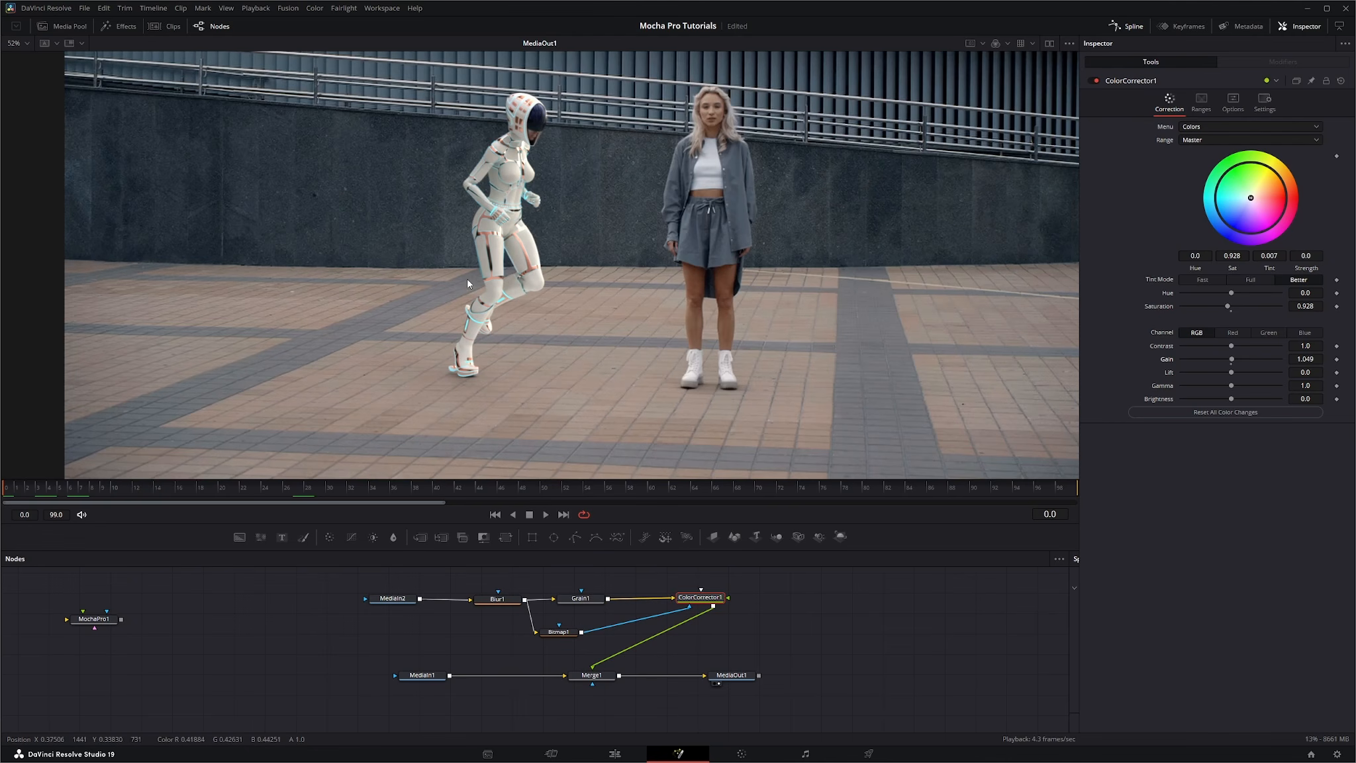
left_click(547, 515)
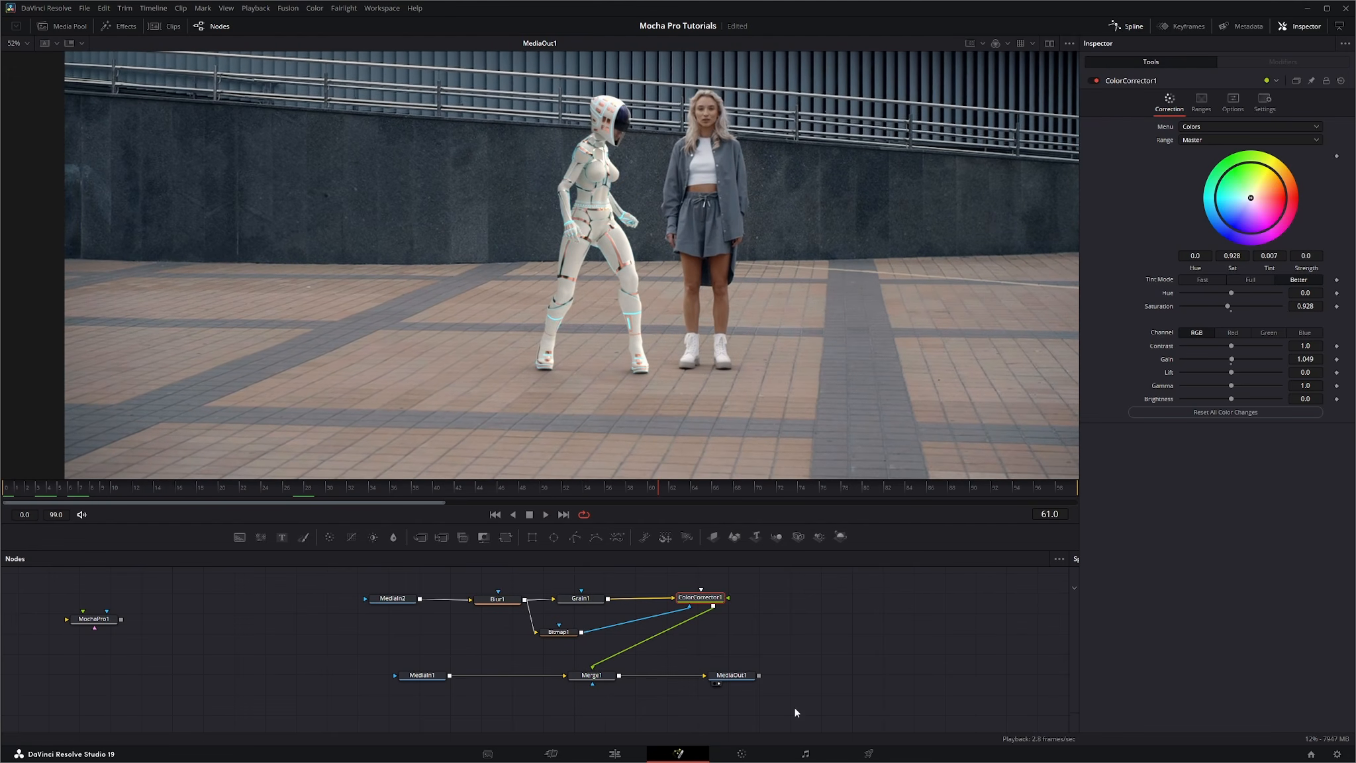
Step: Switch to the Edit page, generate optimized media for the Video 1 clip, and play the timeline from its start
left_click(615, 753)
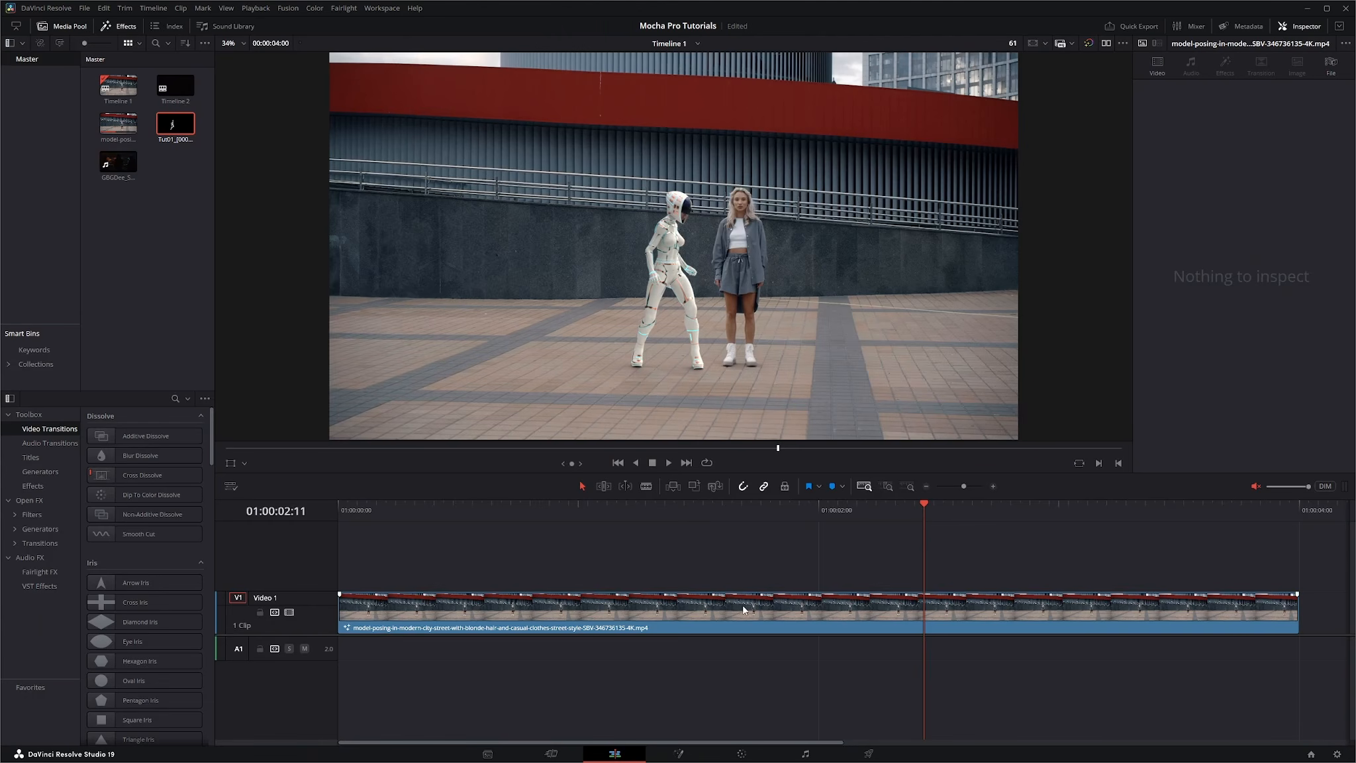
left_click_drag(924, 508, 311, 523)
left_click(445, 609)
right_click(520, 615)
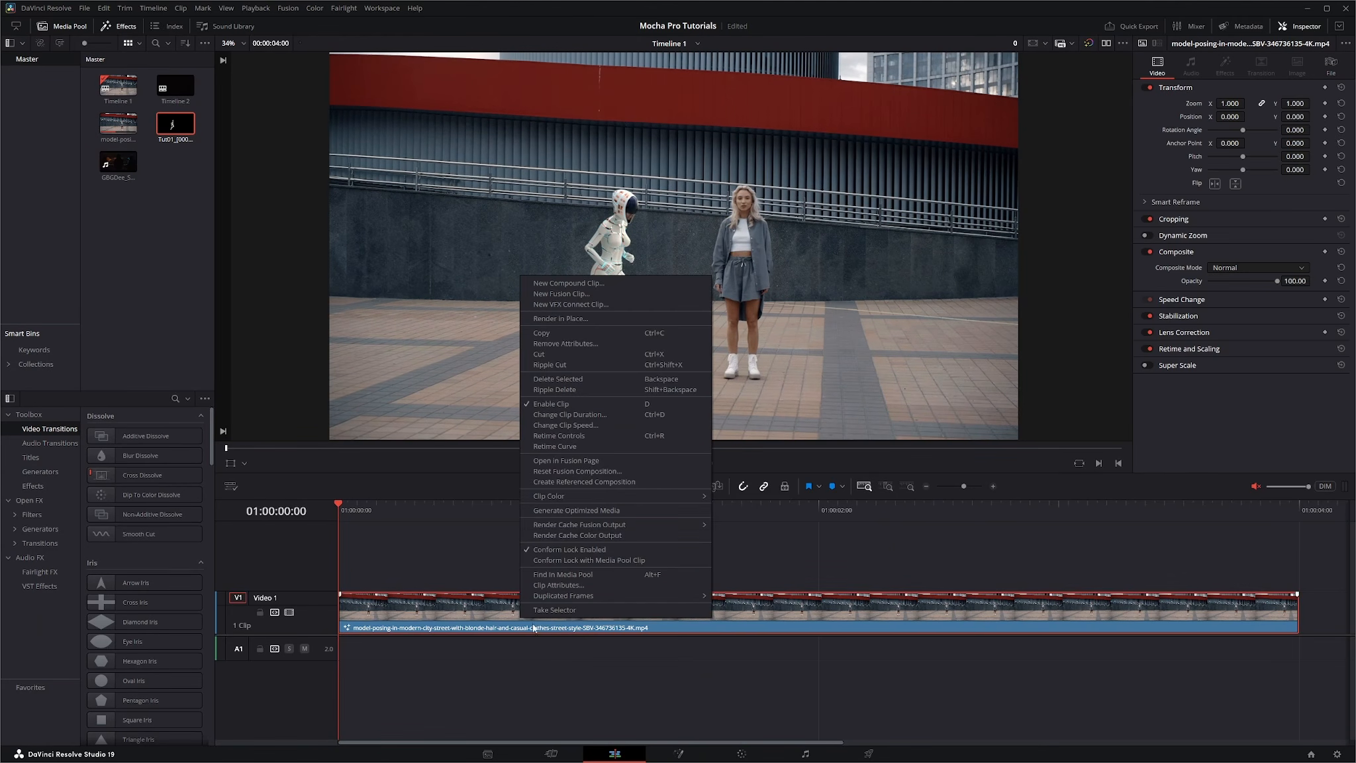
left_click(585, 511)
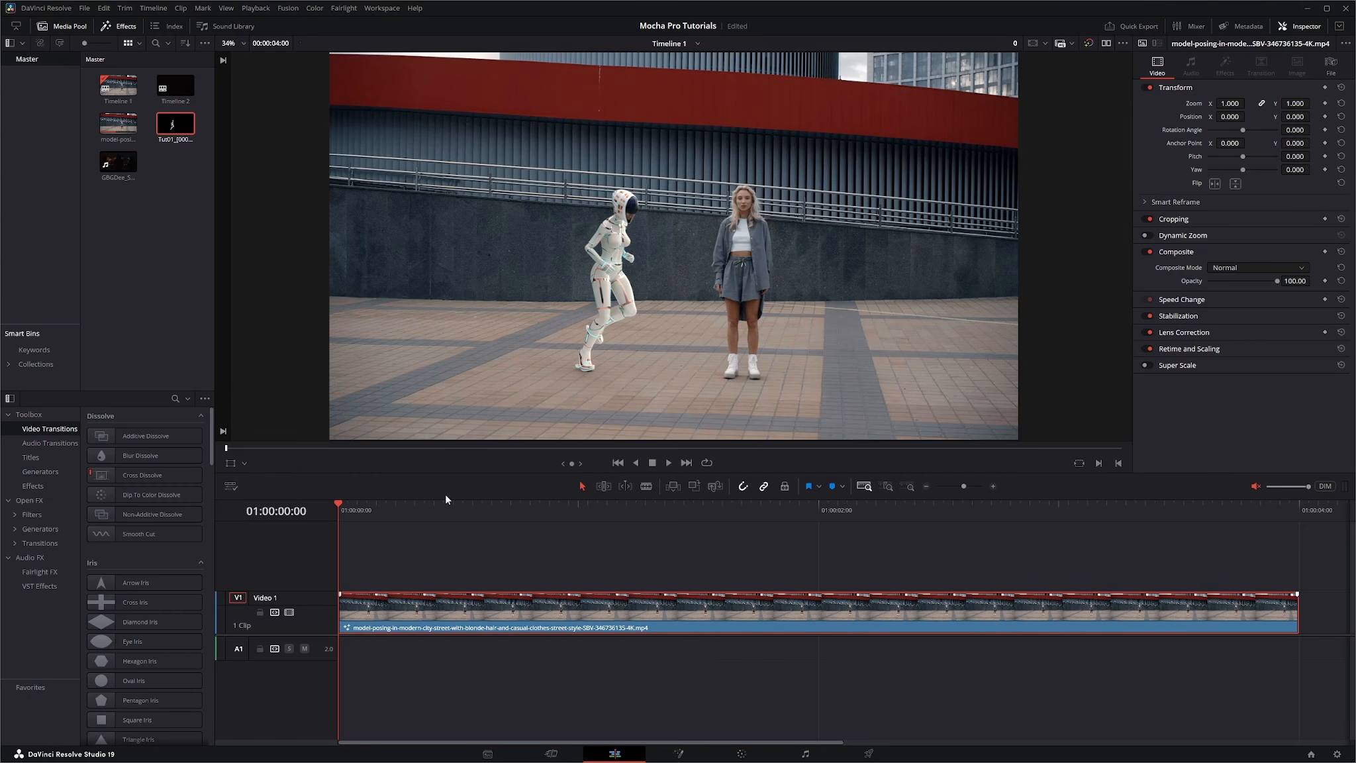
left_click(669, 463)
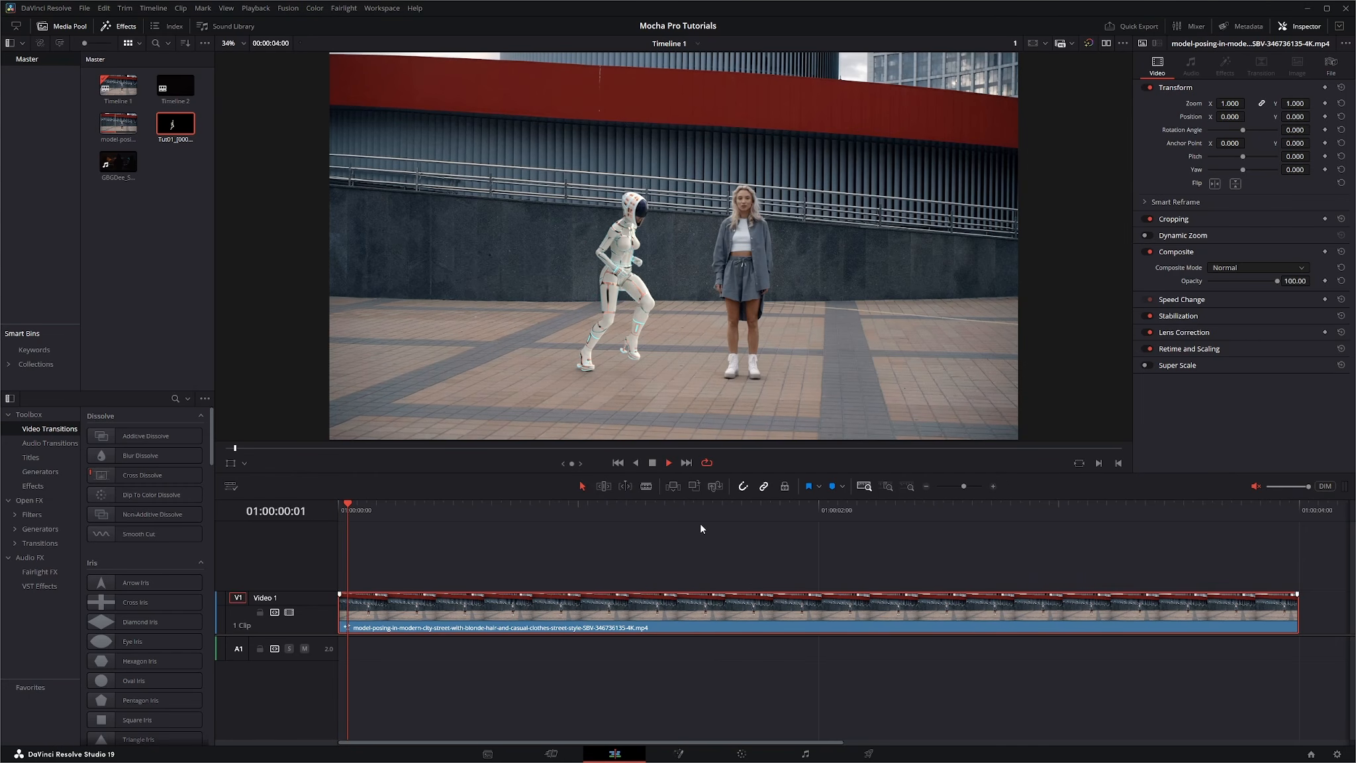